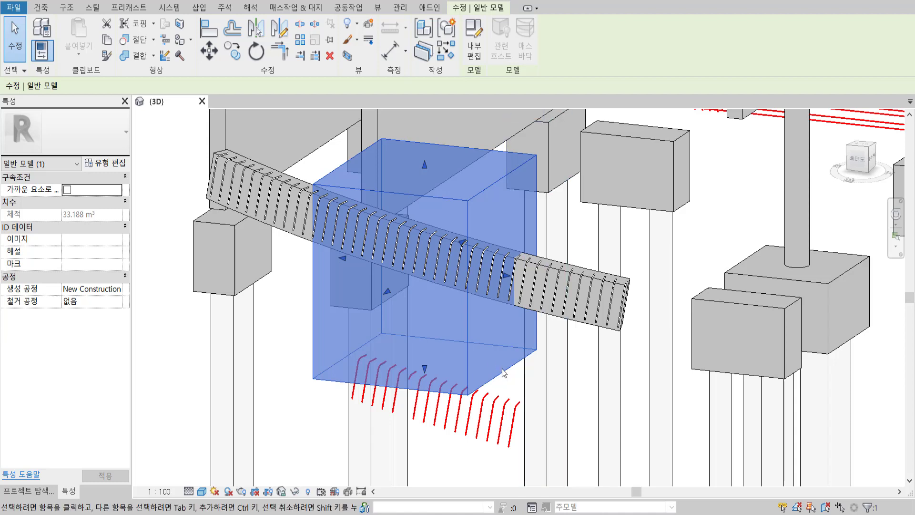
- Select the imported rebar and the clash box, orbiting to inspect them from several sides
left_click(496, 402)
mouse_move(496, 402)
middle_mouse_down("shift")
mouse_move(446, 396)
mouse_move(538, 431)
mouse_move(534, 378)
mouse_move(574, 402)
middle_mouse_up("shift")
scroll(445, 394, "up", 3)
scroll(485, 381, "down", 3)
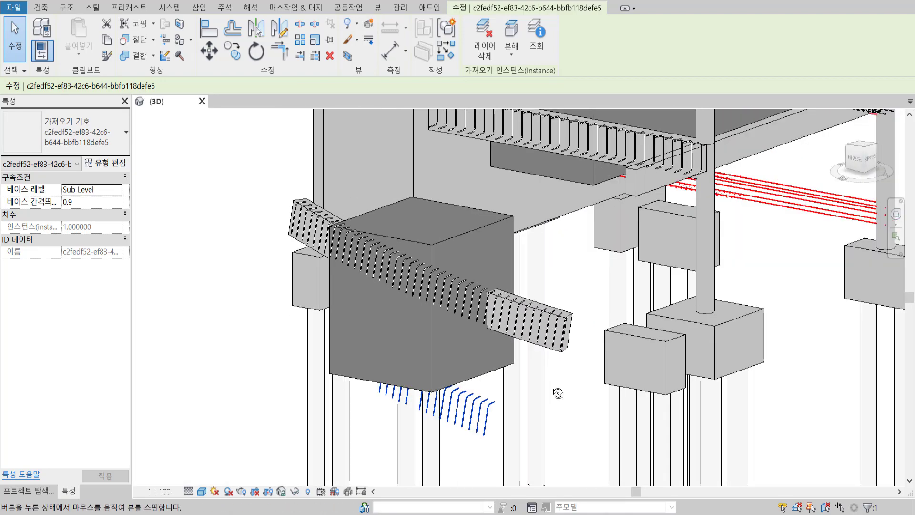
left_click(496, 353)
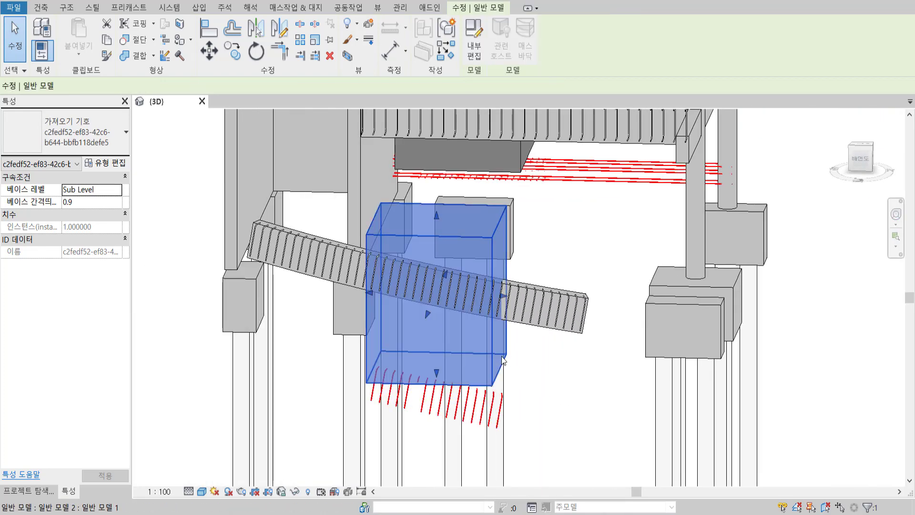
middle_click_drag(542, 359, 519, 392, "shift")
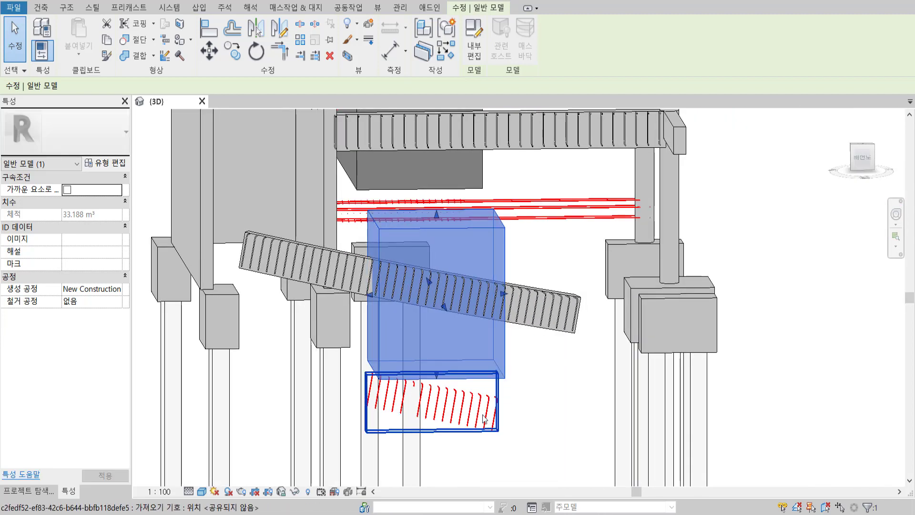
left_click(424, 391)
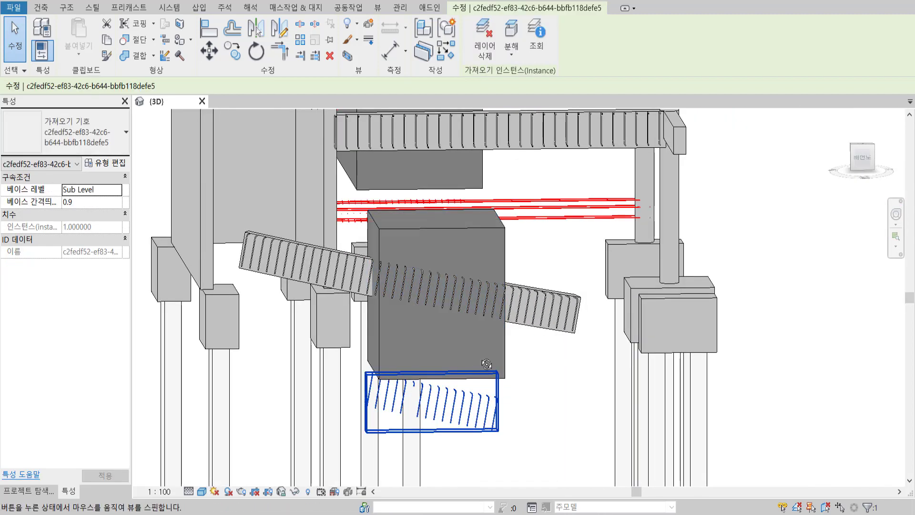
middle_click_drag(424, 391, 416, 376, "shift")
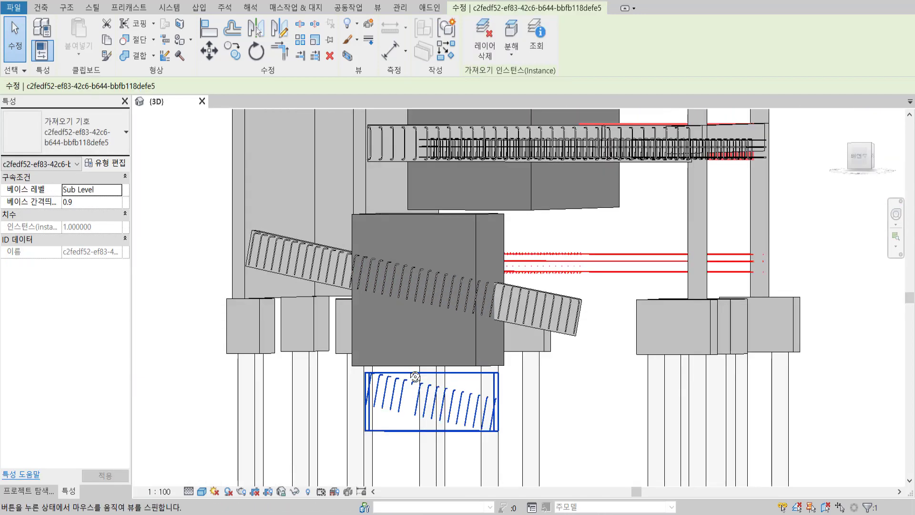
mouse_move(548, 282)
middle_mouse_down("shift")
mouse_move(435, 398)
mouse_move(443, 332)
middle_mouse_up("shift")
- Select the red imported rebar below the beam and orbit to look along the beam
left_click(487, 367)
left_click(496, 353)
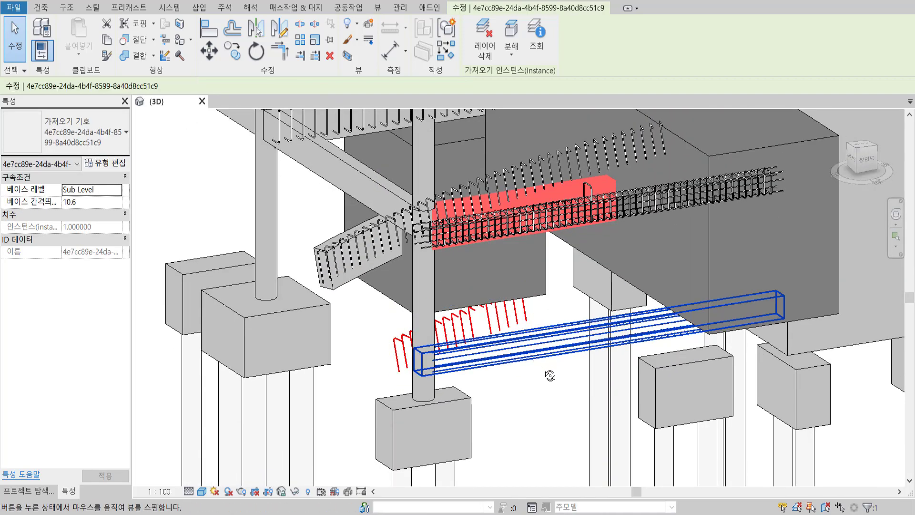
mouse_move(548, 374)
middle_mouse_down("shift")
mouse_move(603, 382)
mouse_move(601, 335)
middle_mouse_up("shift")
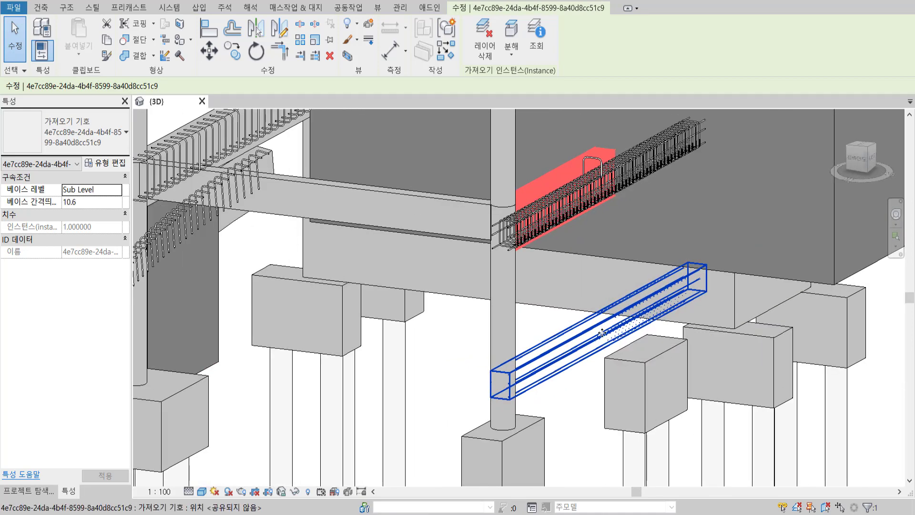
mouse_move(616, 334)
middle_mouse_down("shift")
mouse_move(615, 364)
mouse_move(588, 385)
middle_mouse_up("shift")
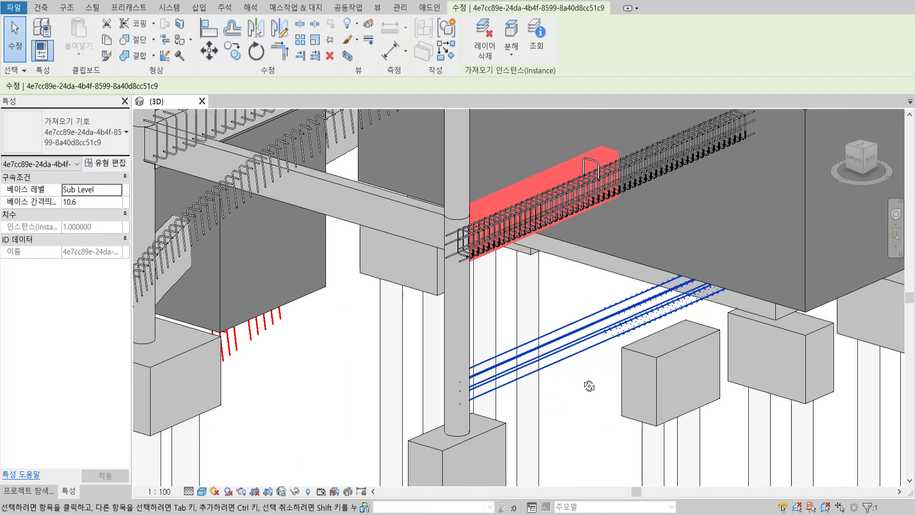
- Select the beam's rebar cage and scroll its Properties to read the host
left_click(523, 222)
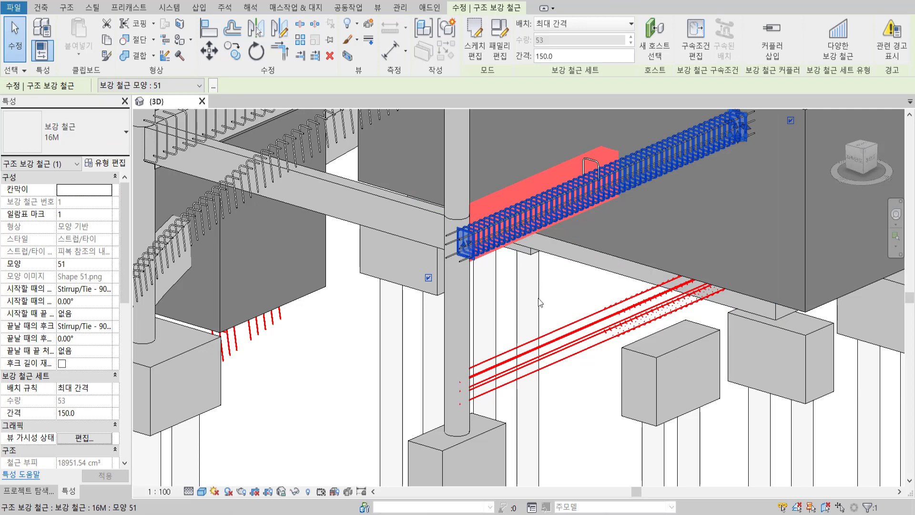
left_click(561, 353)
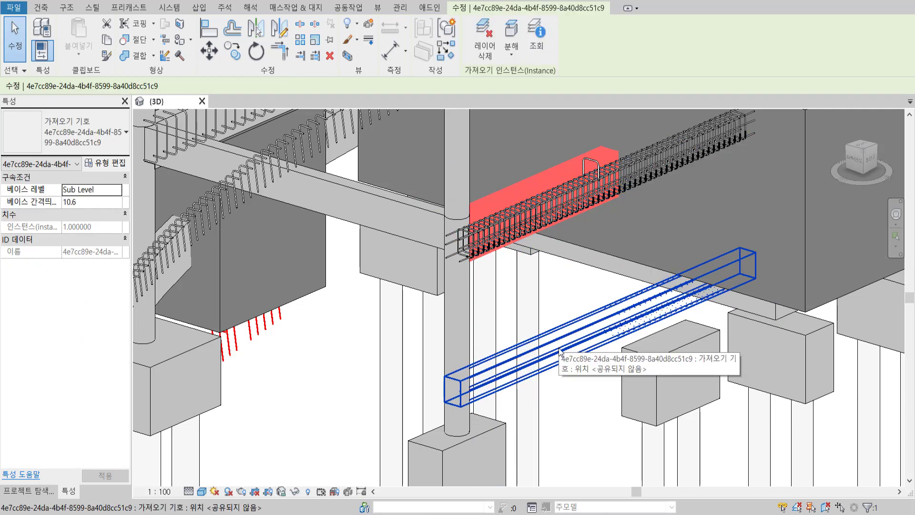
middle_click_drag(425, 331, 449, 320)
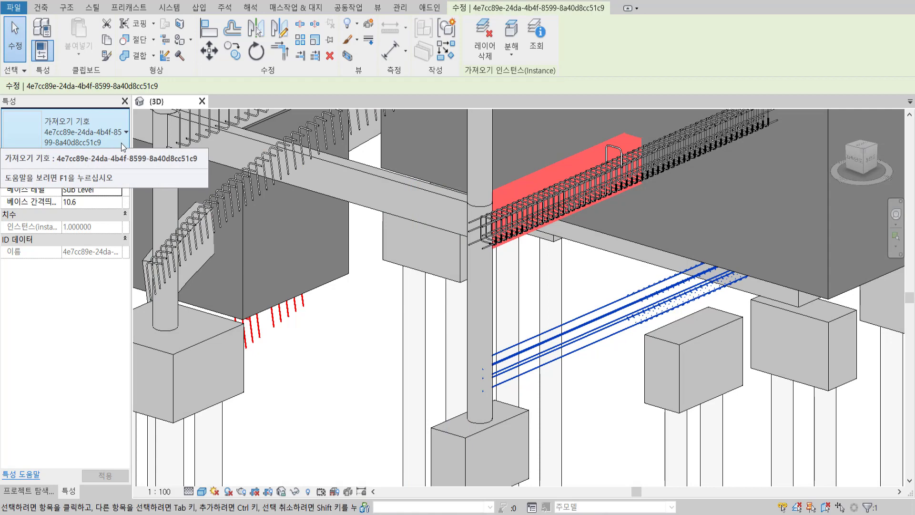
left_click(510, 236)
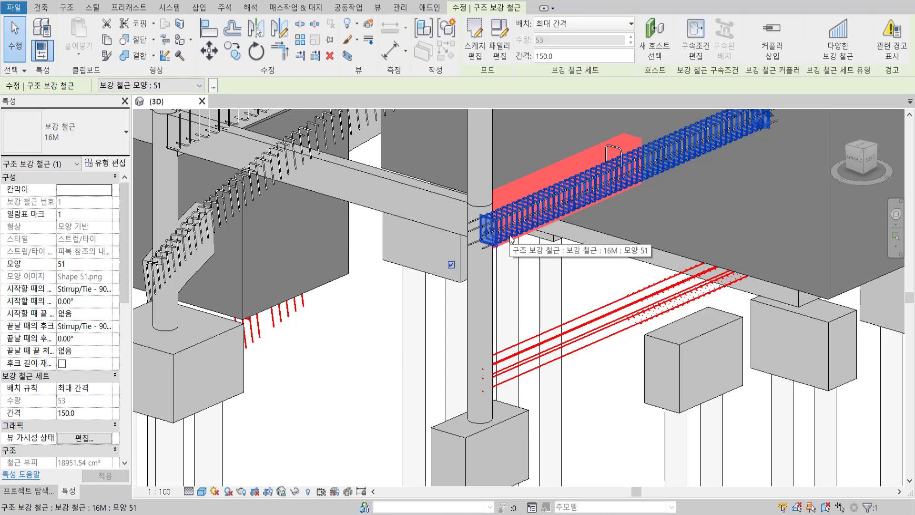
left_click_drag(126, 210, 134, 359)
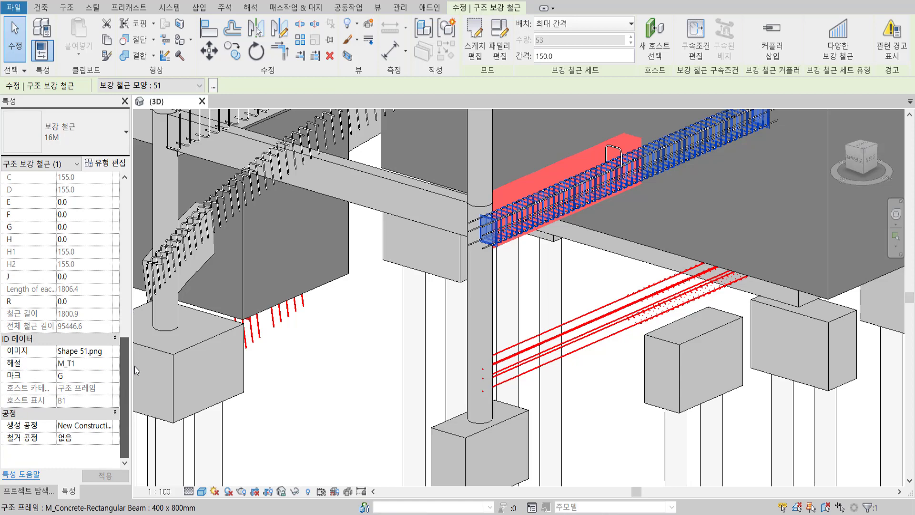
left_click_drag(134, 368, 133, 247)
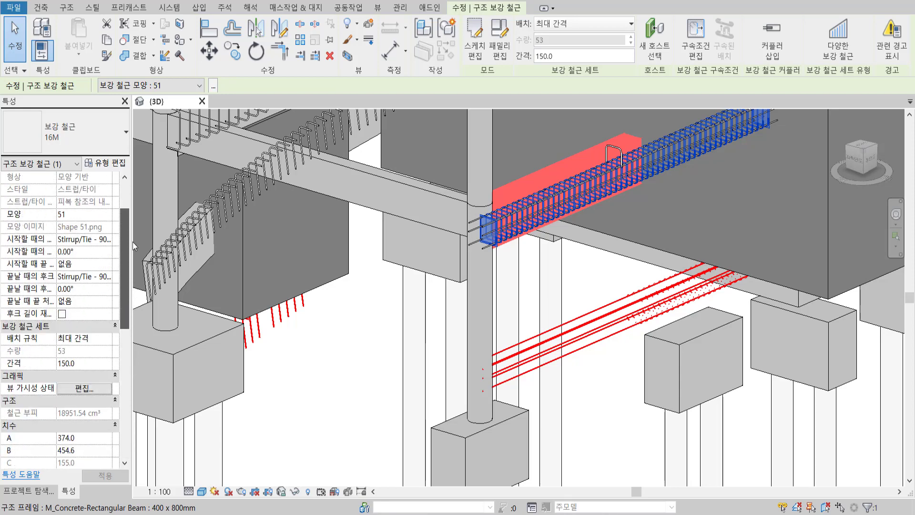
mouse_move(133, 242)
left_mouse_down()
mouse_move(132, 218)
mouse_move(124, 218)
left_mouse_up()
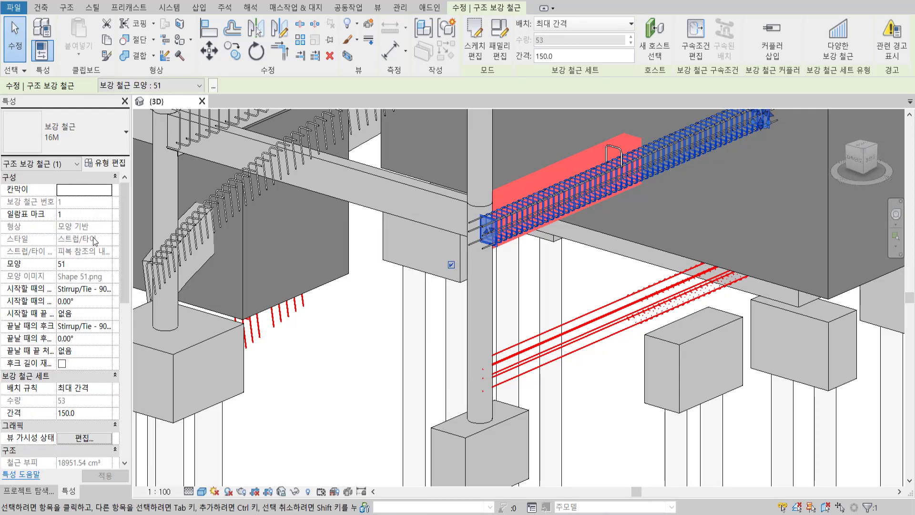
- Select the imported rebar, then orbit and zoom to the import beside the sloped beam
left_click(629, 334)
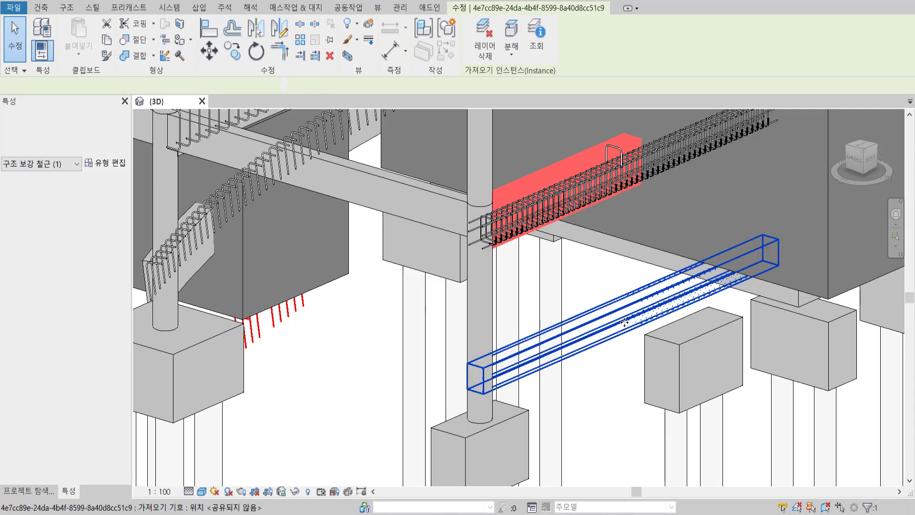
scroll(628, 329, "up", 5)
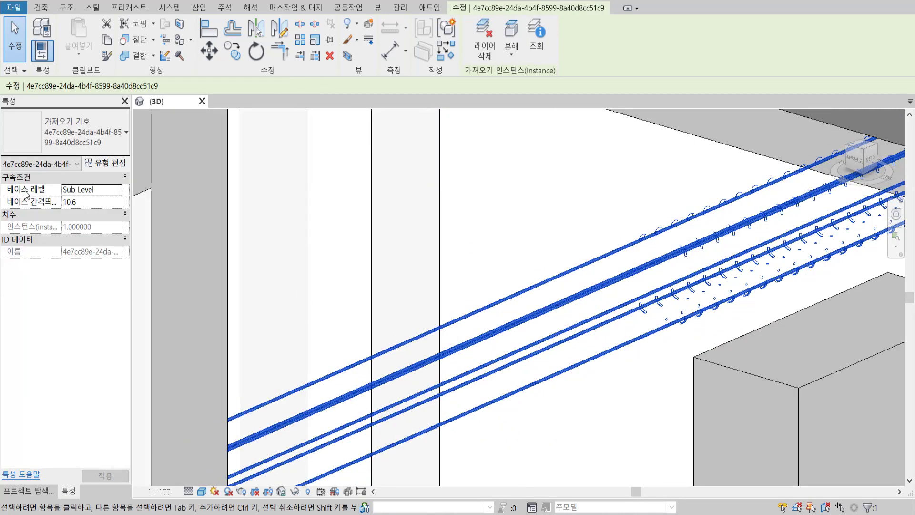
scroll(580, 264, "down", 1)
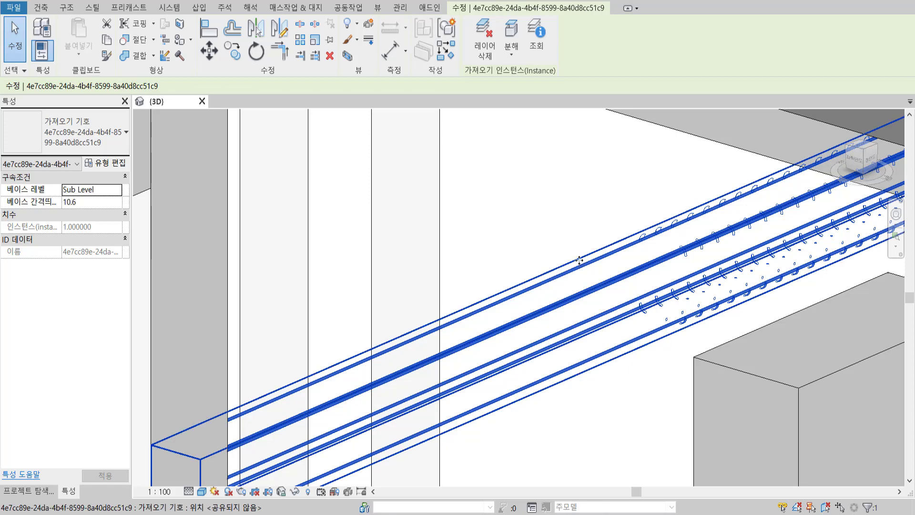
scroll(580, 265, "down", 2)
scroll(580, 265, "down", 2)
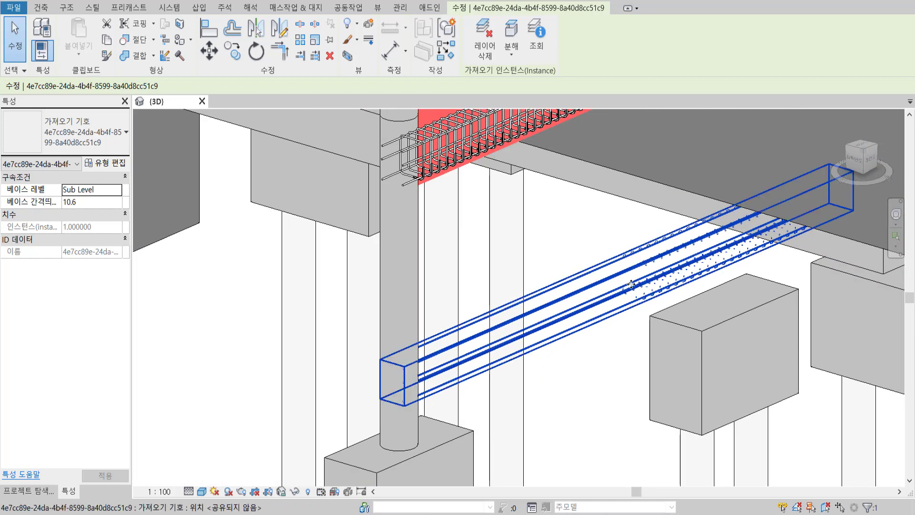
scroll(631, 285, "down", 3)
middle_click_drag(631, 285, 471, 295, "shift")
left_click(471, 295)
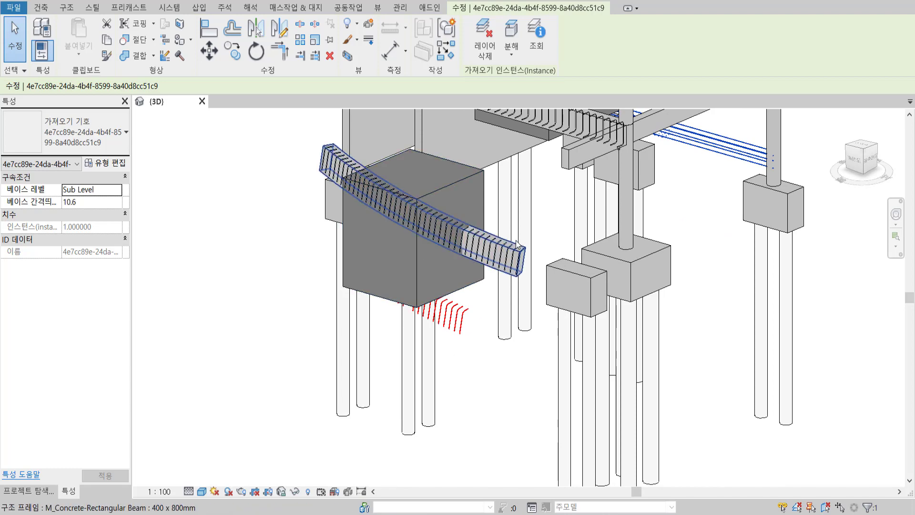
scroll(508, 244, "up", 3)
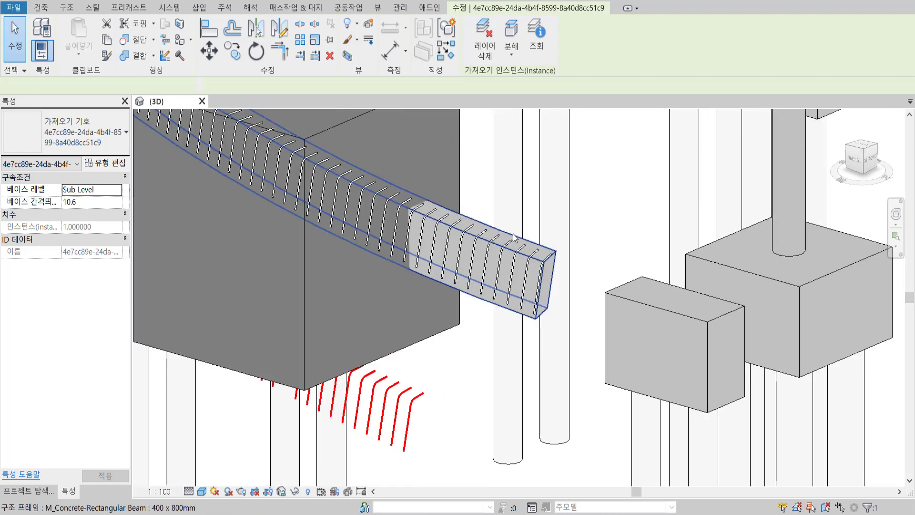
- Check the sloped beam's Reference Level options
left_click(514, 237)
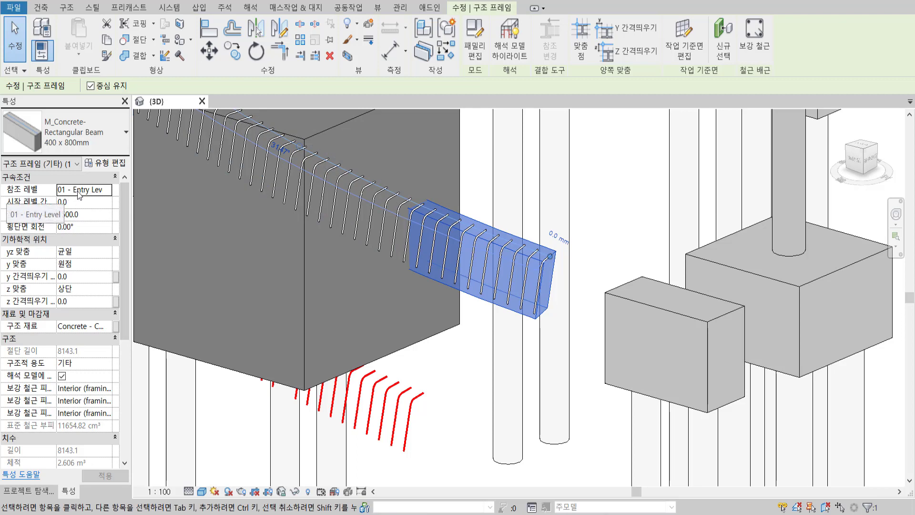
left_click(104, 191)
left_click(71, 213)
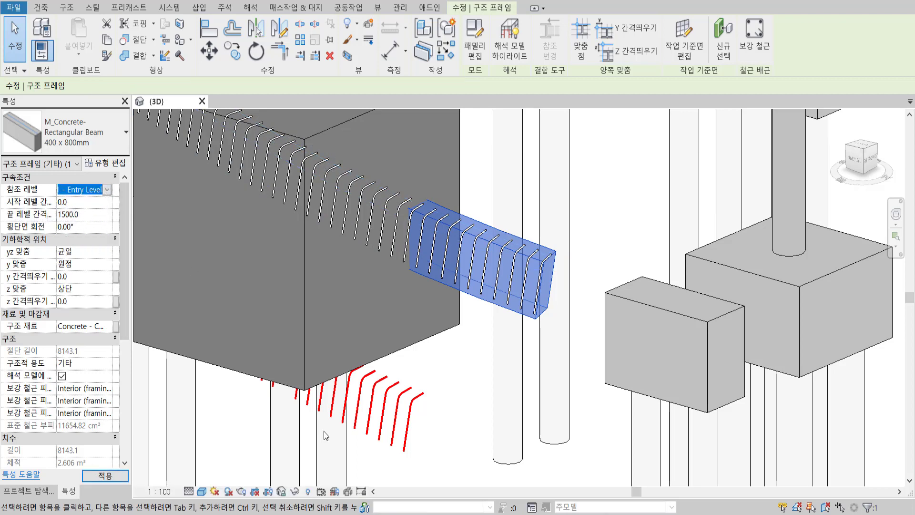
- Set the imported rebar's Base Level to 01 - Entry Level
left_click(367, 405)
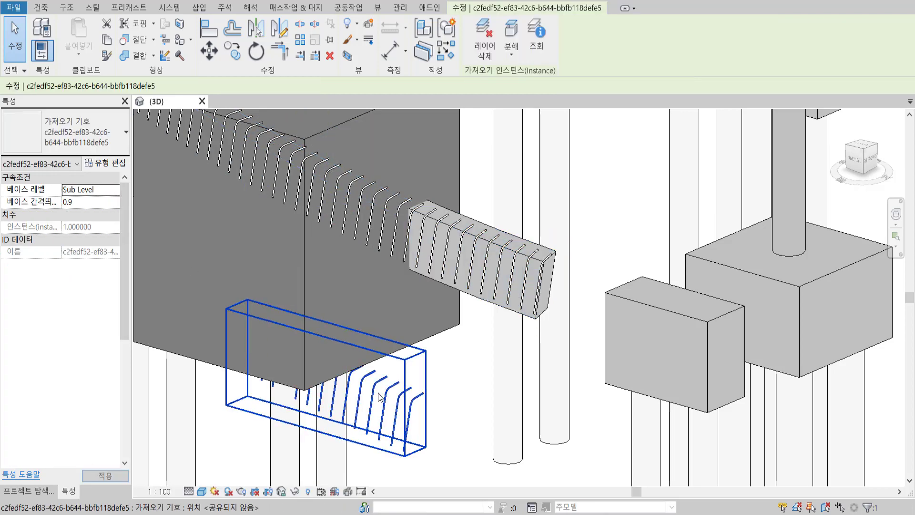
left_click(119, 191)
left_click(110, 212)
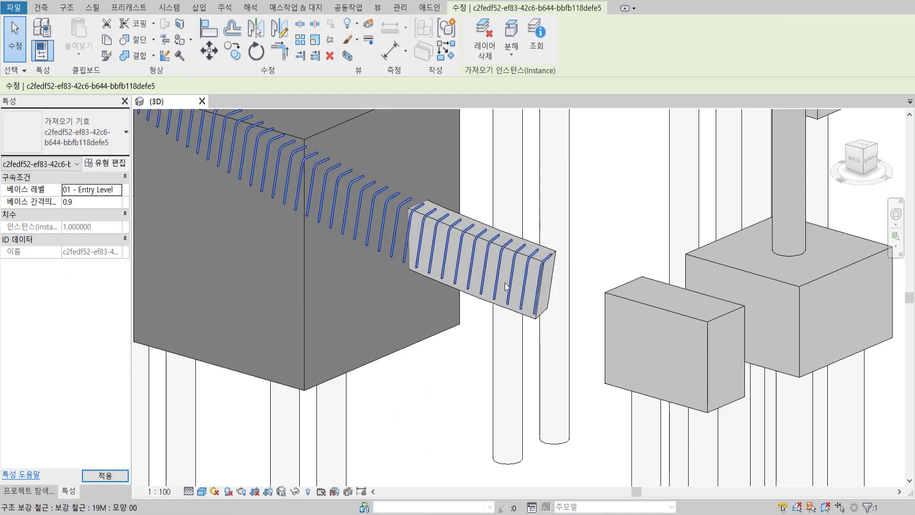
mouse_move(467, 298)
middle_mouse_down("shift")
mouse_move(459, 347)
mouse_move(475, 249)
mouse_move(388, 267)
mouse_move(423, 275)
mouse_move(462, 328)
mouse_move(420, 173)
middle_mouse_up("shift")
- Hide the clash box around the sloped beam in the 3D view
key("Escape")
left_click(423, 160)
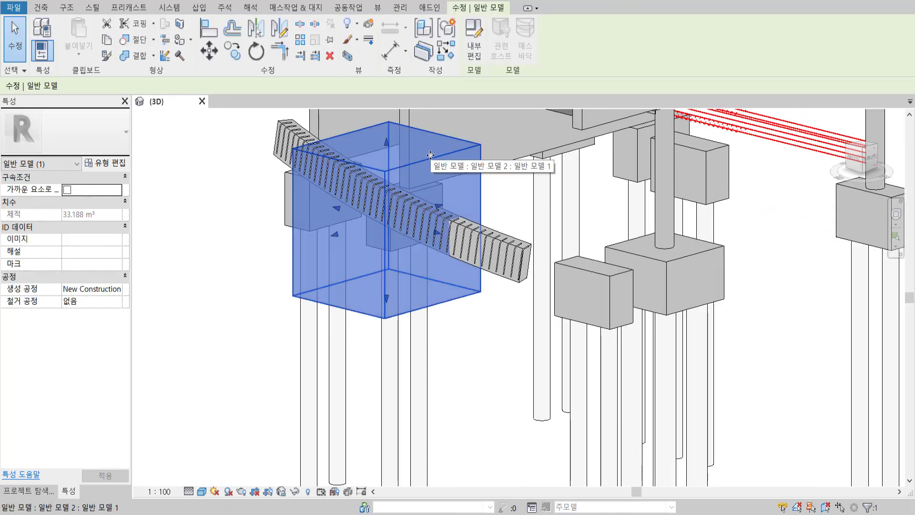
right_click(430, 155)
key("h")
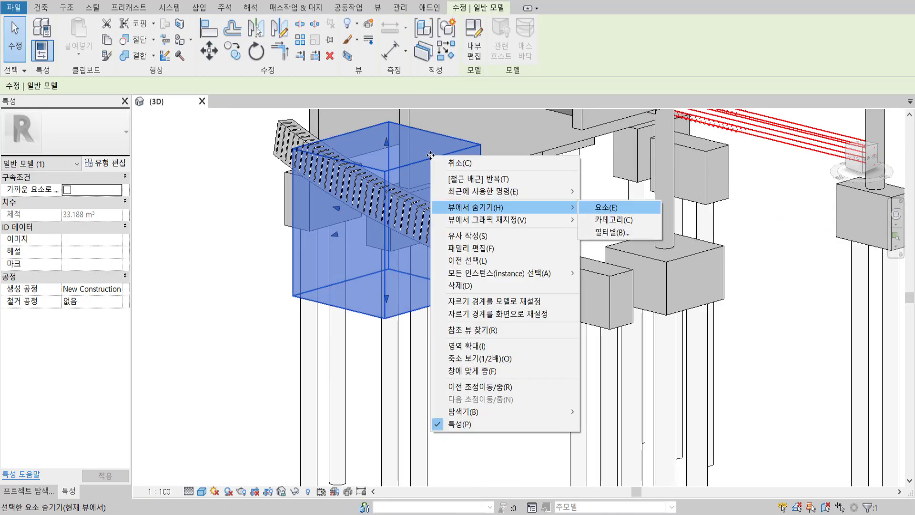
key("e")
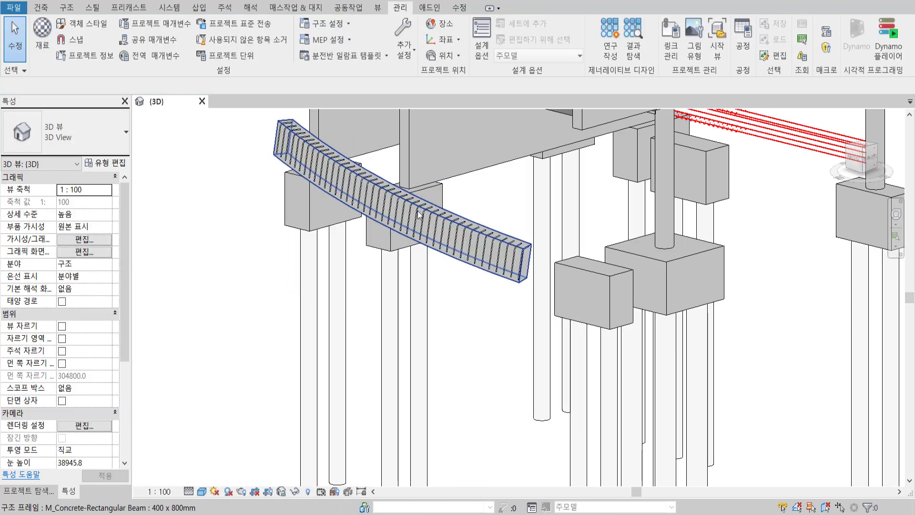
- Hide the sloped beam and its rebar set in the view
left_click(419, 214)
right_click(419, 214)
key("h")
key("e")
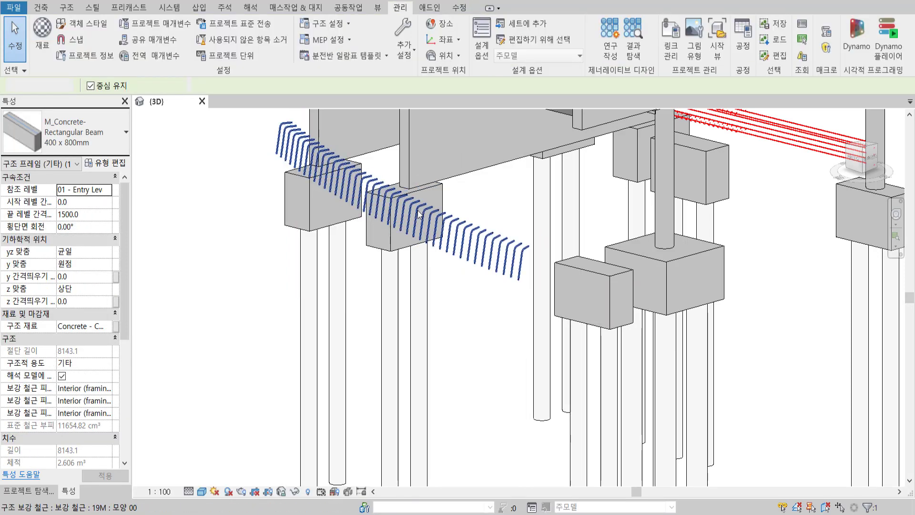
left_click(451, 235)
right_click(449, 197)
key("h")
key("e")
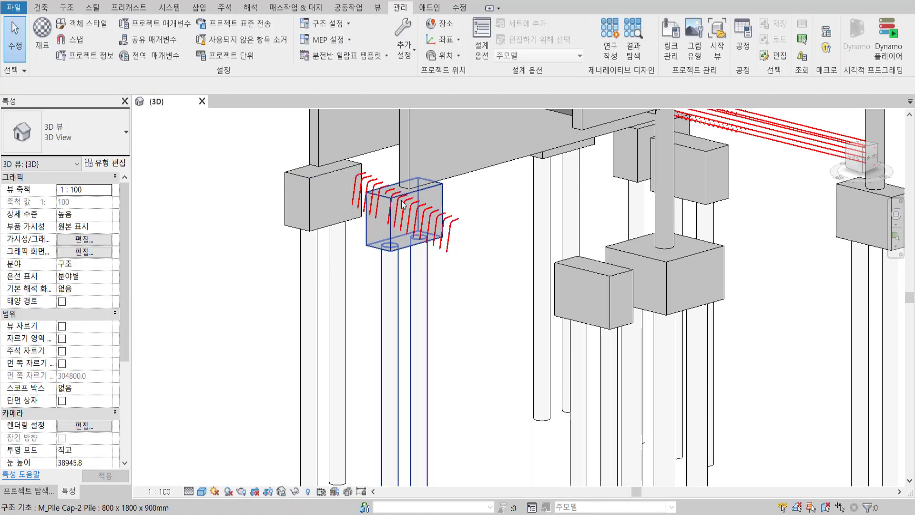
- Select the imported clash geometry, clear the selection and zoom out
left_click(432, 224)
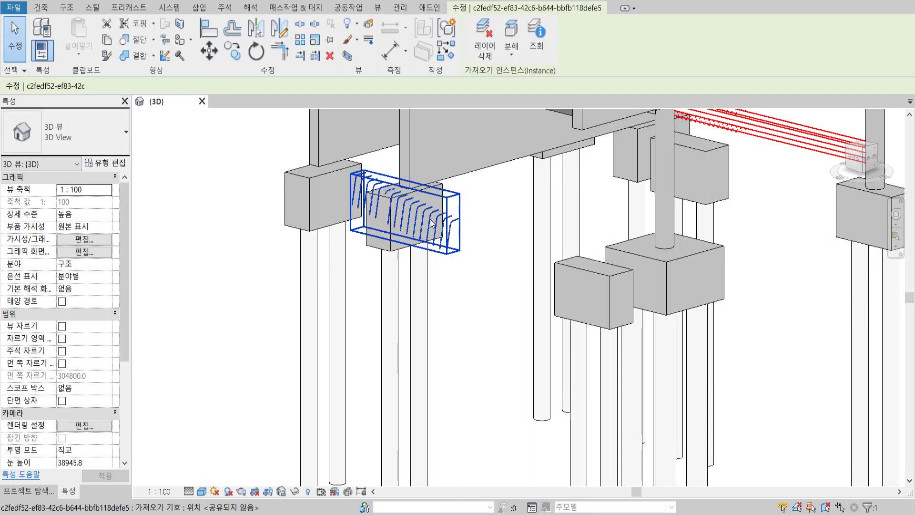
left_click(499, 239)
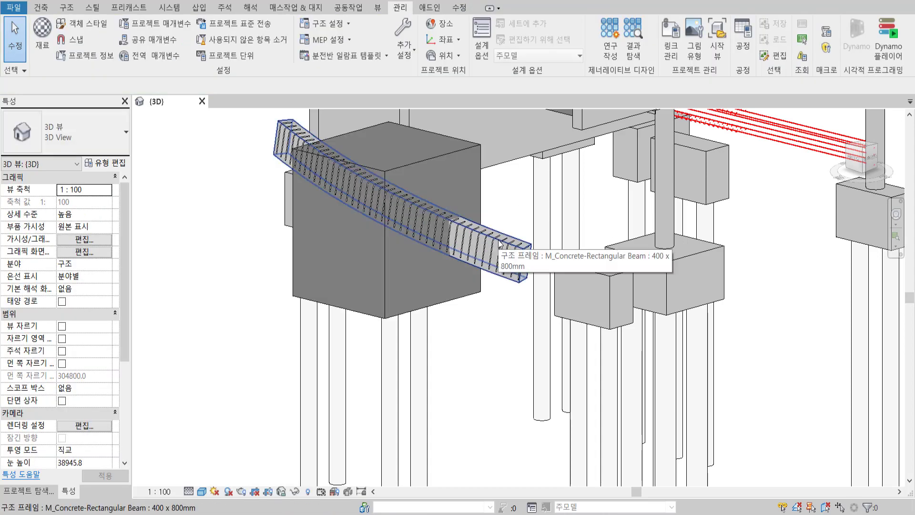
scroll(516, 286, "down", 3)
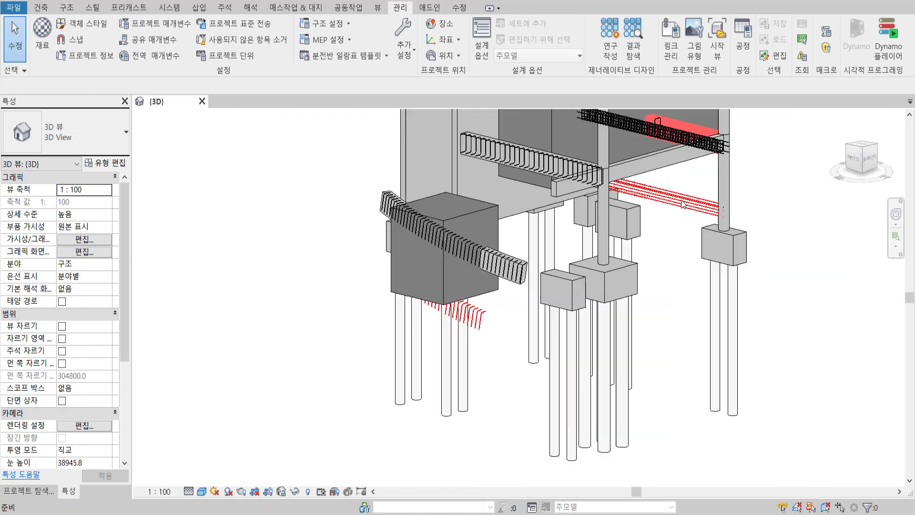
- Zoom to the red import, confirm its Sub Level base level, then bring Dynamo forward
middle_click_drag(620, 255, 545, 291, "shift")
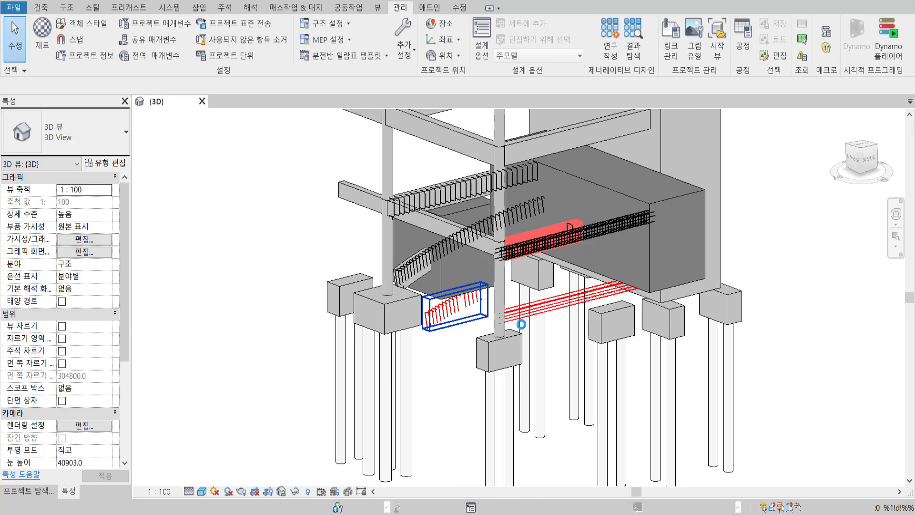
middle_click_drag(521, 325, 521, 324, "shift")
scroll(723, 296, "up", 2)
scroll(722, 295, "up", 2)
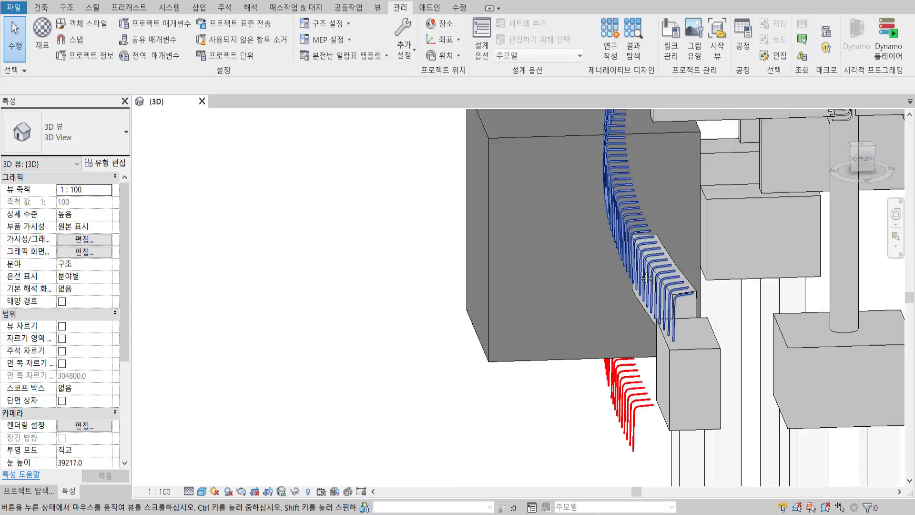
scroll(723, 295, "up", 1)
left_click(590, 383)
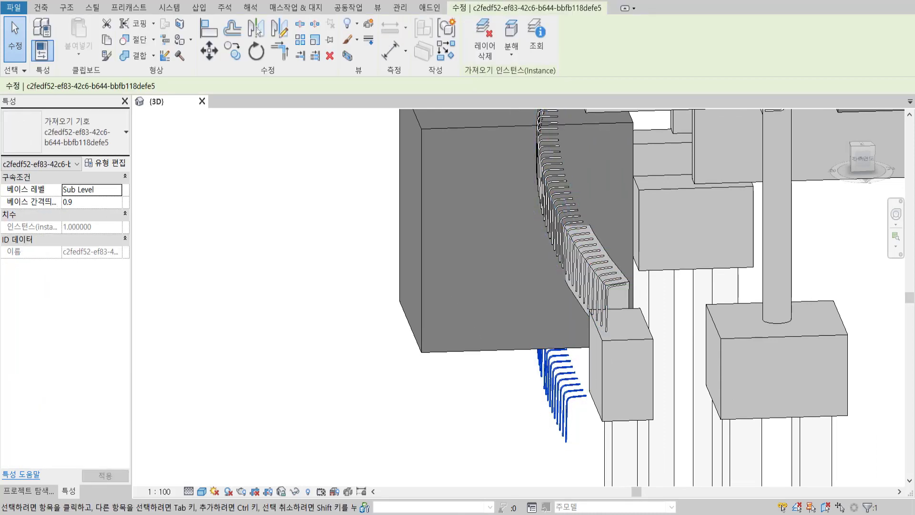
left_click(698, 468)
- Maximize Dynamo and move the Solid.ByUnion node up and right
double_click(478, 35)
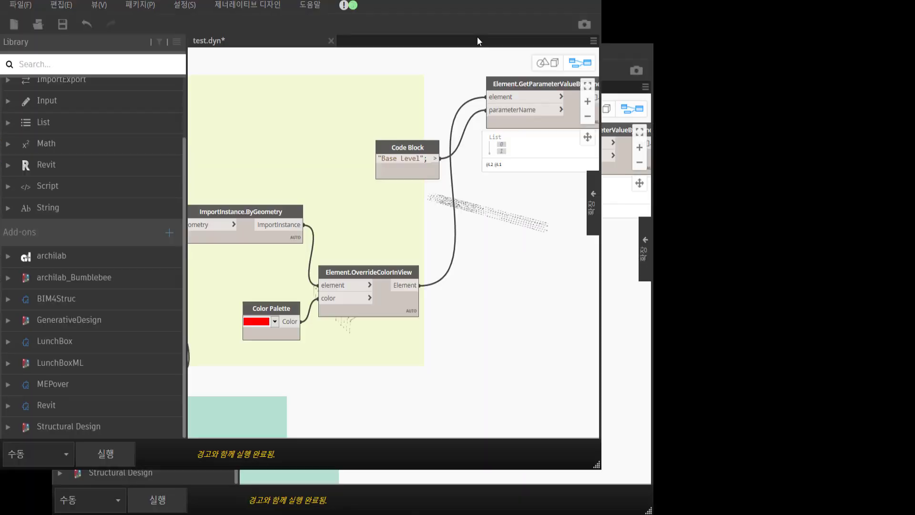
middle_click_drag(286, 168, 556, 139)
scroll(539, 140, "down", 3)
scroll(540, 139, "down", 3)
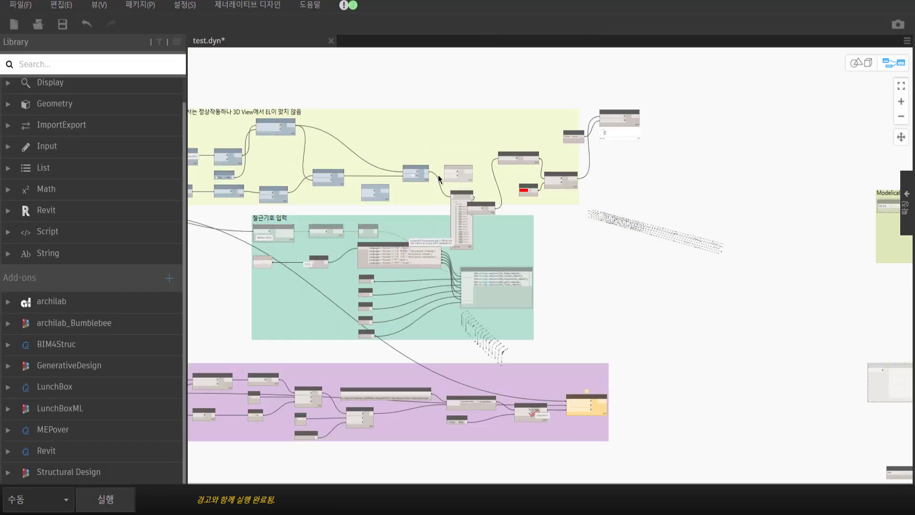
scroll(439, 175, "up", 4)
scroll(551, 187, "up", 3)
scroll(606, 216, "up", 2)
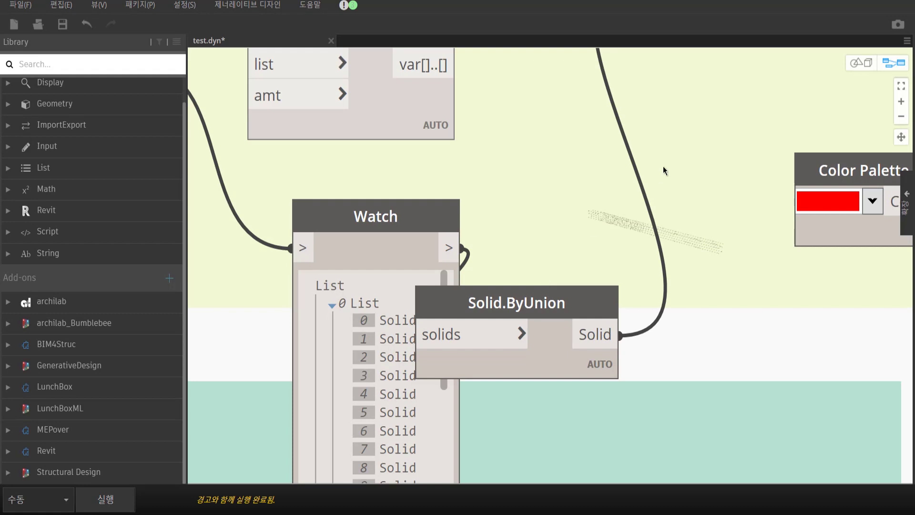
left_click_drag(531, 330, 647, 194)
scroll(668, 245, "down", 4)
scroll(548, 229, "down", 2)
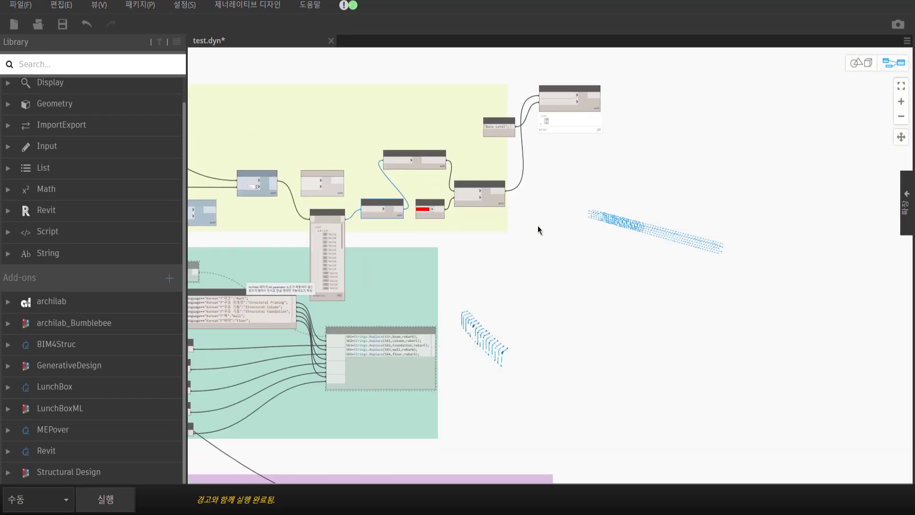
- Inspect the rebar arrays in the 3D background preview, then return to the graph
key("ctrl+b")
mouse_move(631, 266)
right_mouse_down()
mouse_move(652, 241)
mouse_move(625, 275)
right_mouse_up()
key("ctrl+b")
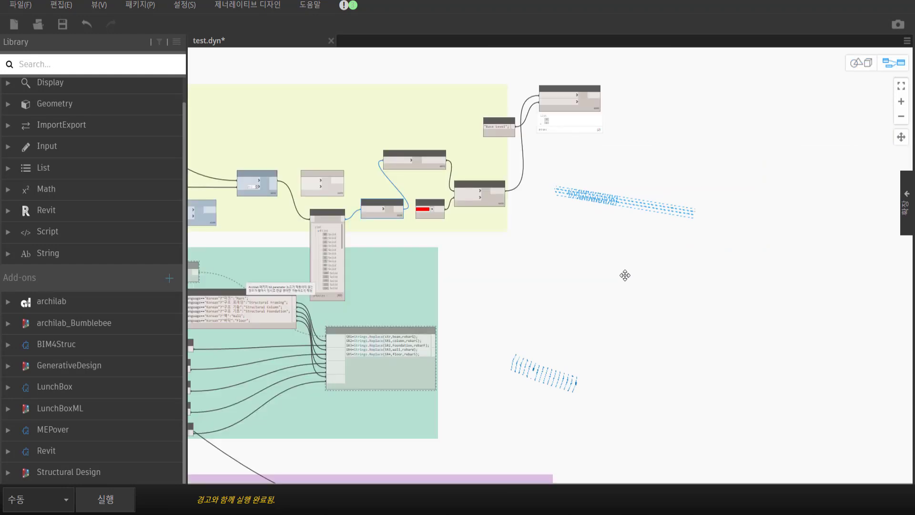
scroll(576, 344, "down", 1)
left_click(868, 63)
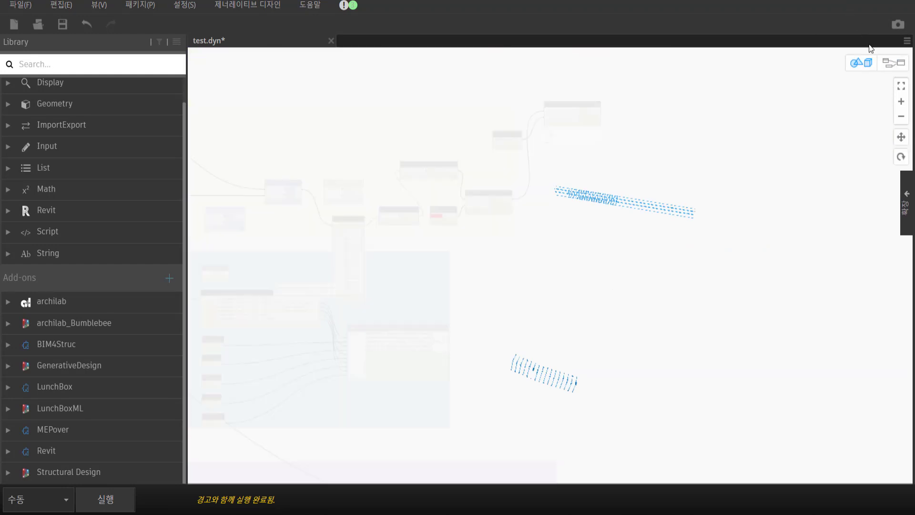
key("ctrl+b")
left_click(874, 67)
right_click_drag(668, 273, 619, 251)
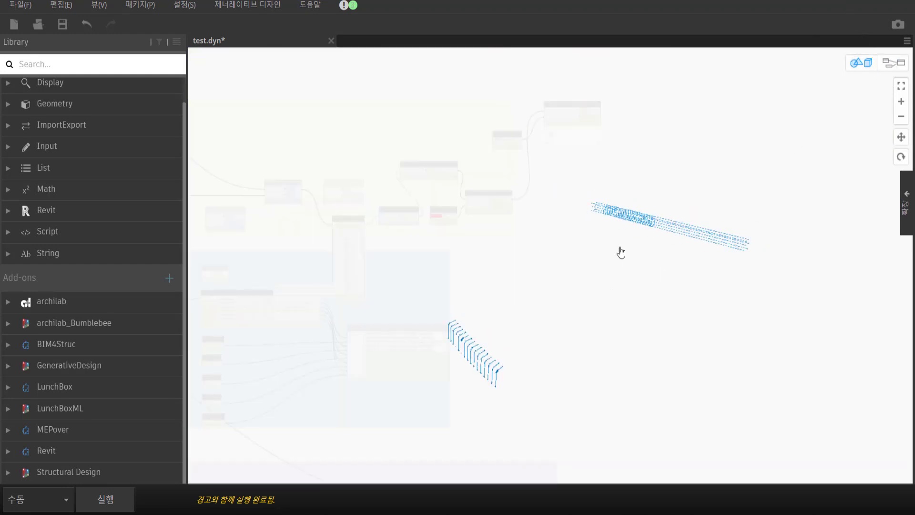
middle_click_drag(618, 251, 696, 184)
right_click_drag(693, 190, 692, 198)
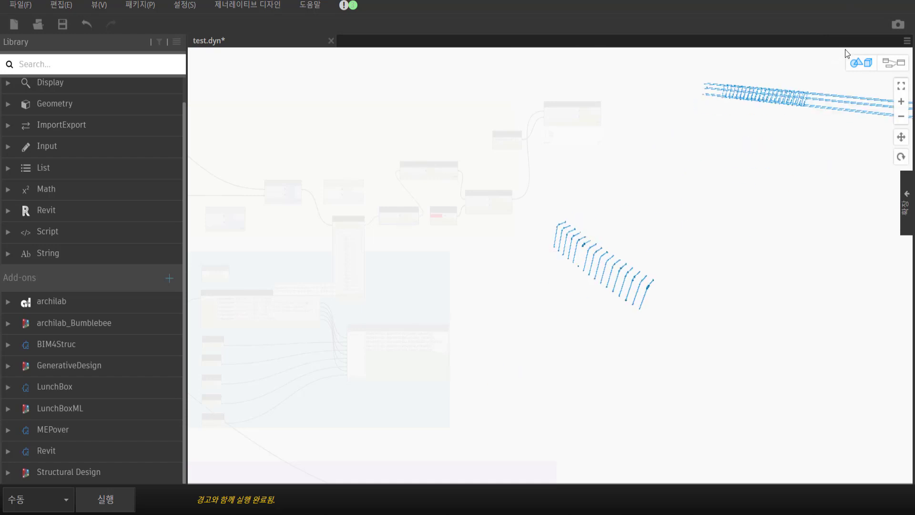
key("ctrl+b")
scroll(505, 288, "up", 1)
scroll(396, 193, "up", 5)
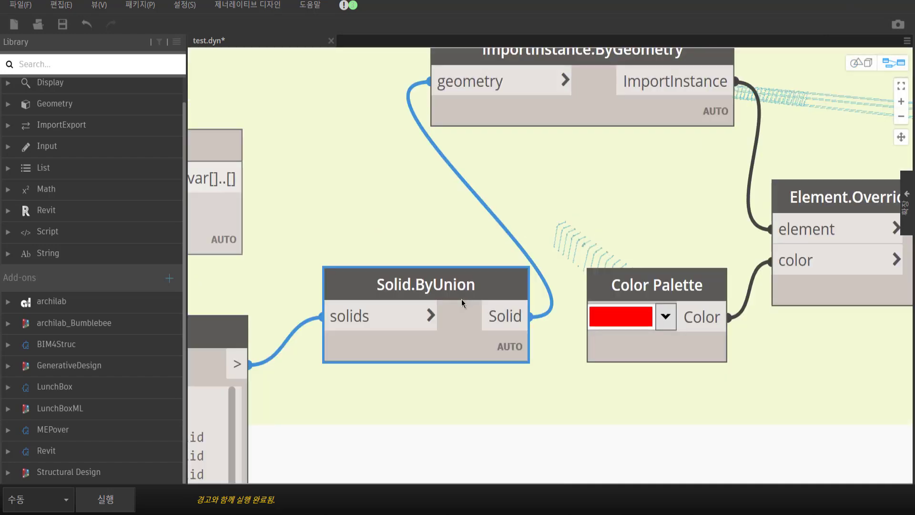
- Highlight the second solid in the Solid.ByUnion result within the teal group
middle_click_drag(573, 345, 429, 60)
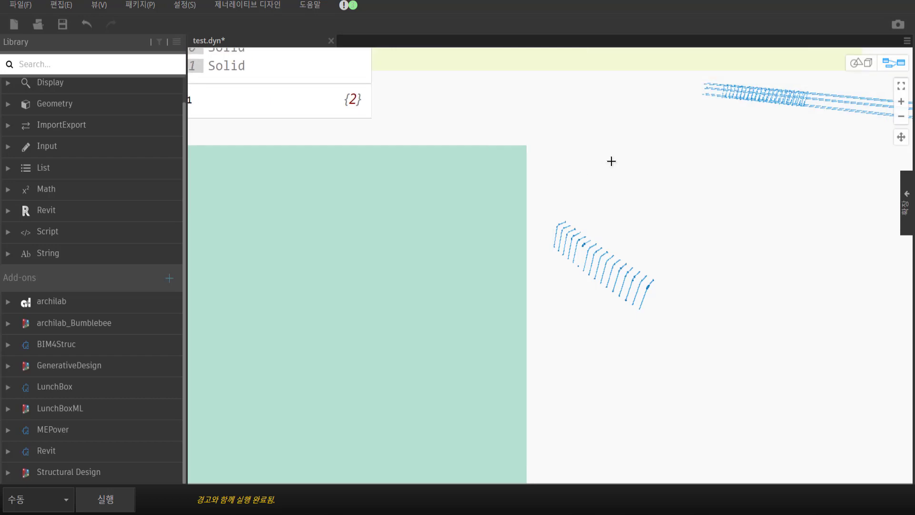
scroll(616, 218, "down", 2)
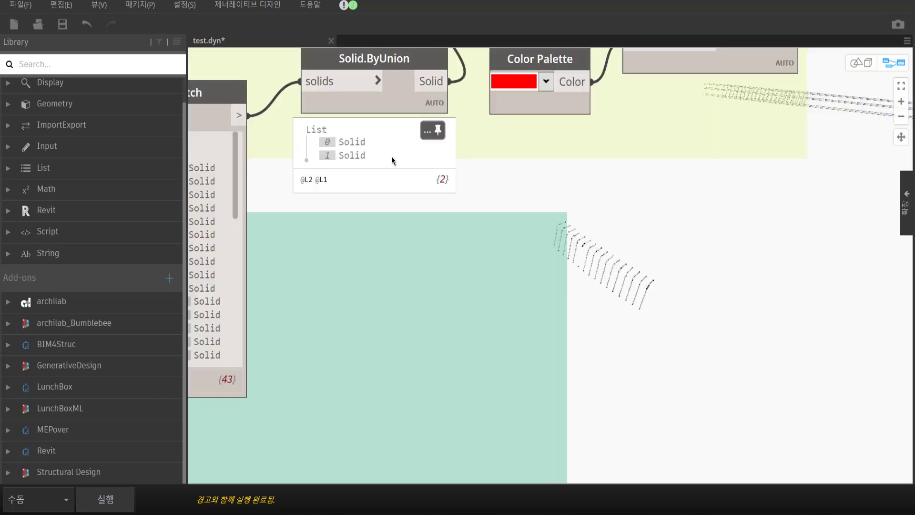
left_click(353, 157)
scroll(700, 232, "down", 3)
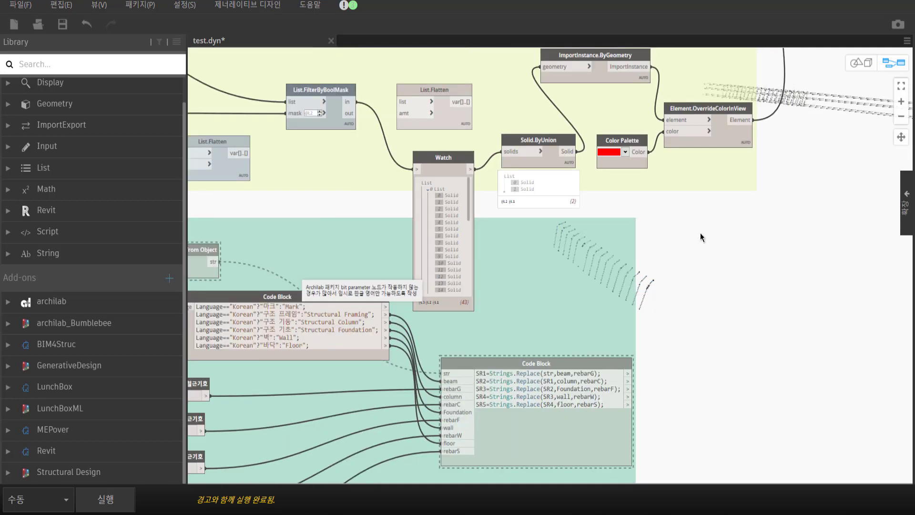
middle_click_drag(356, 151, 530, 201)
- Delete both List.Flatten nodes
right_click(515, 159)
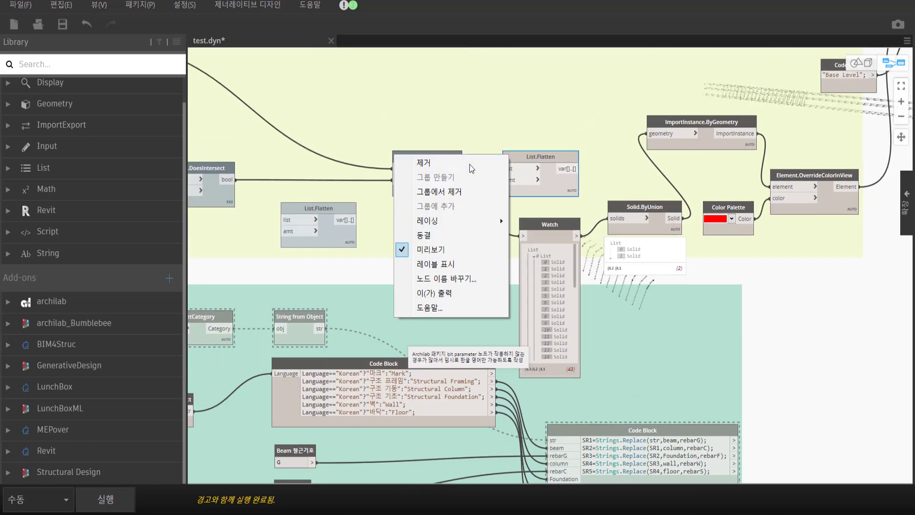
left_click(470, 164)
left_click(340, 207)
right_click(340, 207)
left_click(296, 219)
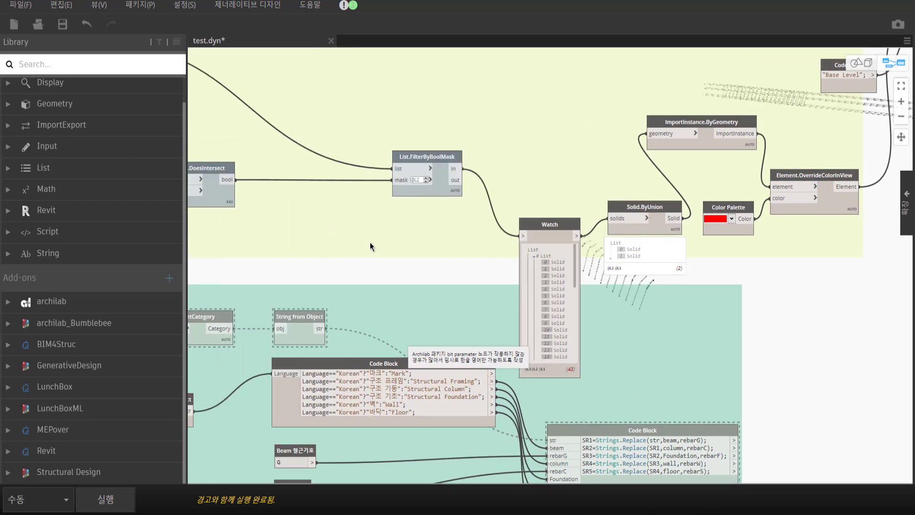
- Pan across List.Clean and intersection nodes toward the colour override and Base Level nodes
middle_click_drag(344, 239, 435, 241)
middle_click_drag(384, 218, 453, 321)
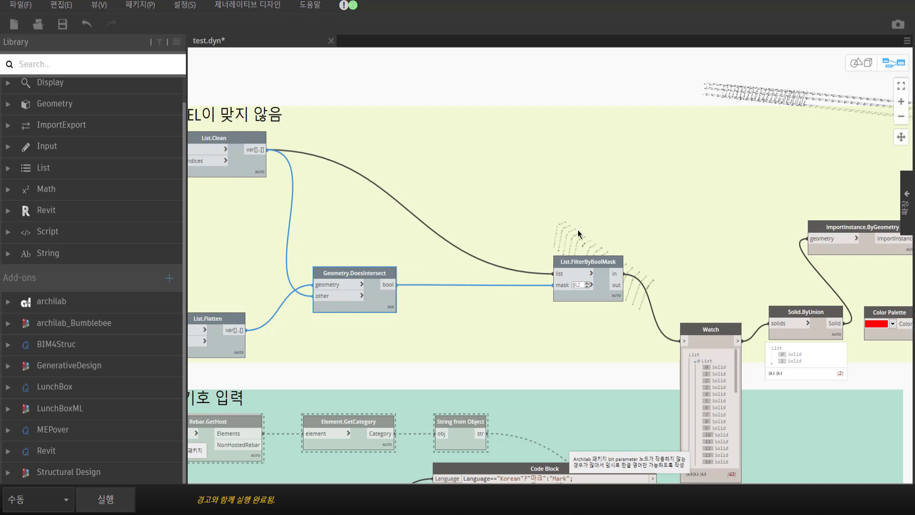
middle_click_drag(580, 233, 300, 282)
middle_click_drag(501, 267, 325, 302)
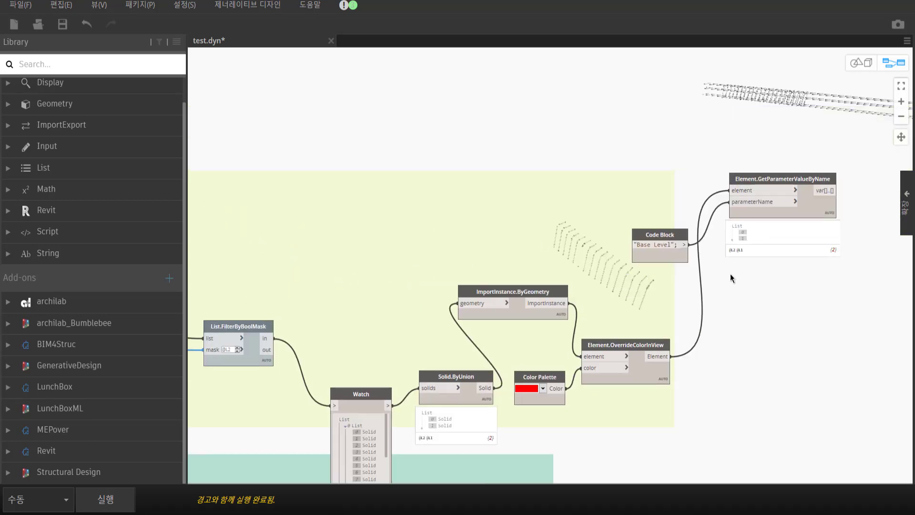
middle_click_drag(731, 273, 452, 233)
scroll(428, 220, "up", 3)
middle_click_drag(334, 335, 580, 241)
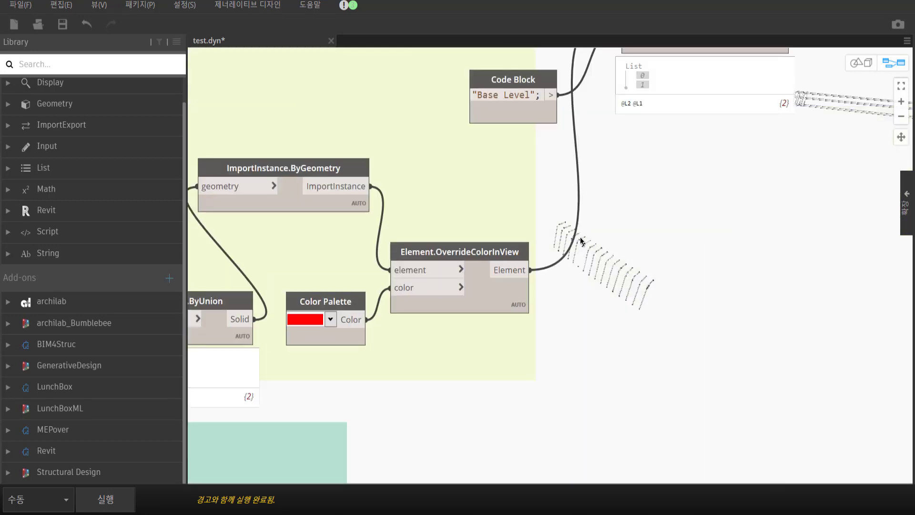
scroll(593, 214, "down", 2)
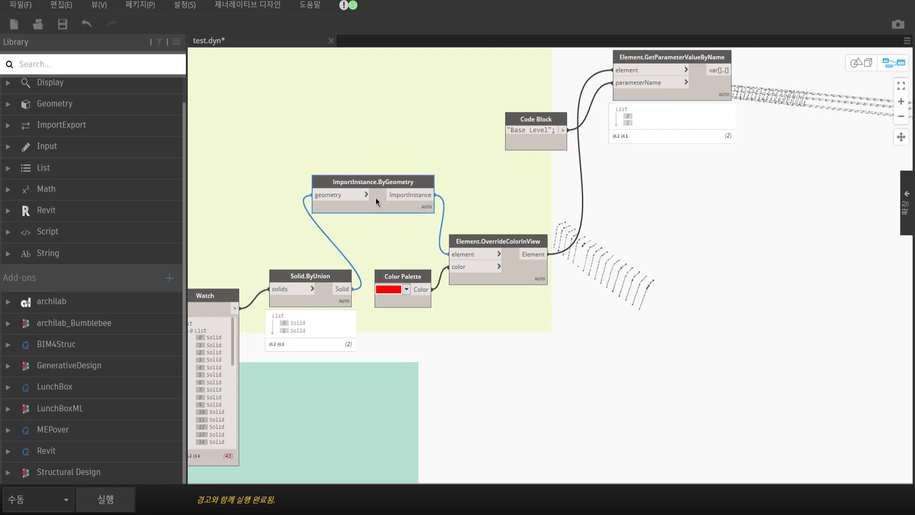
- Rearrange ImportInstance.ByGeometry and Element.OverrideColorInView nodes
left_click_drag(391, 201, 410, 194)
left_click(328, 297)
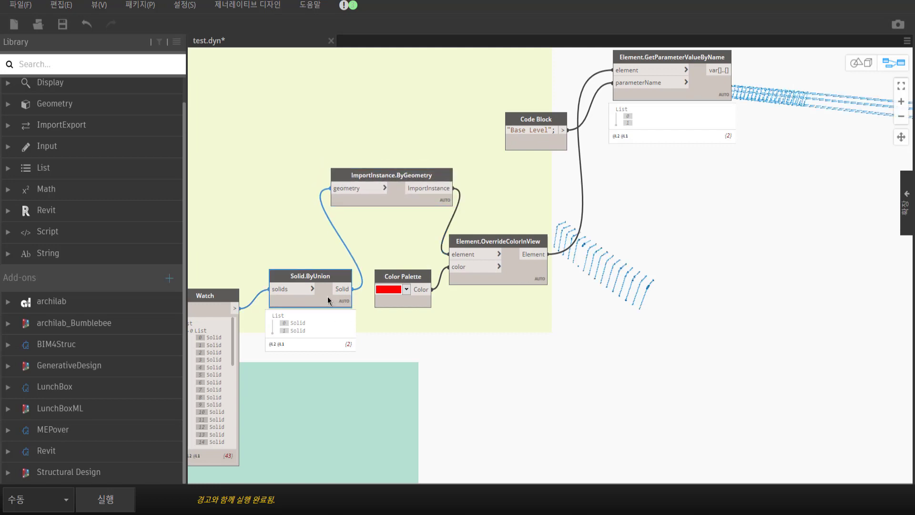
left_click_drag(498, 241, 506, 238)
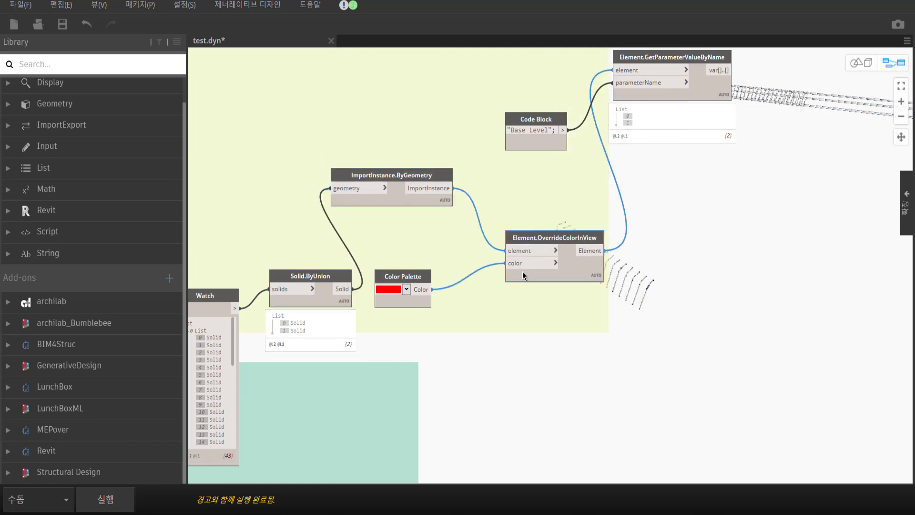
left_click_drag(408, 206, 413, 228)
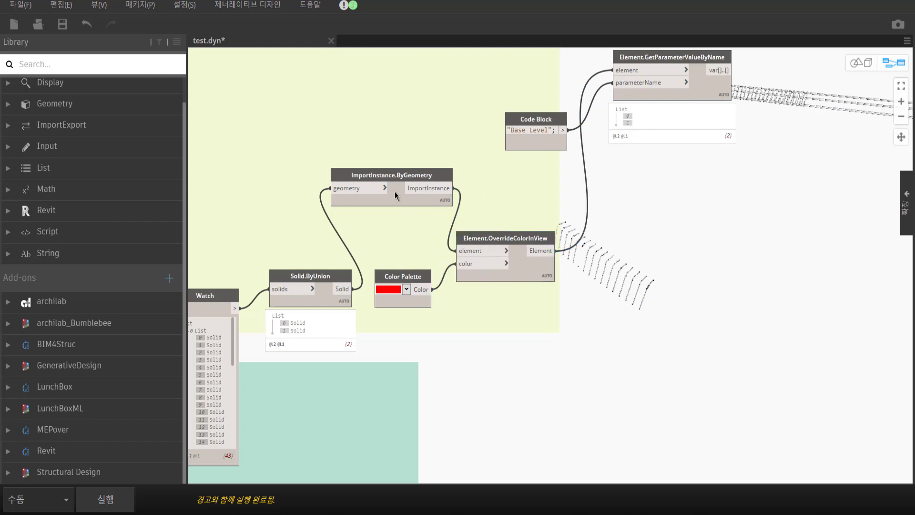
left_click_drag(395, 191, 391, 211)
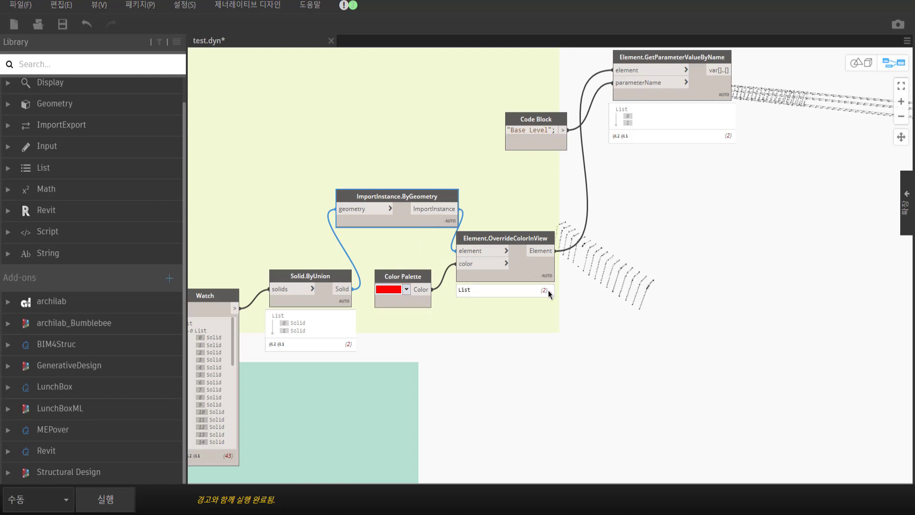
- Check the colour override's two ImportInstance outputs and select the Code Block's Base Level text
left_click(549, 291)
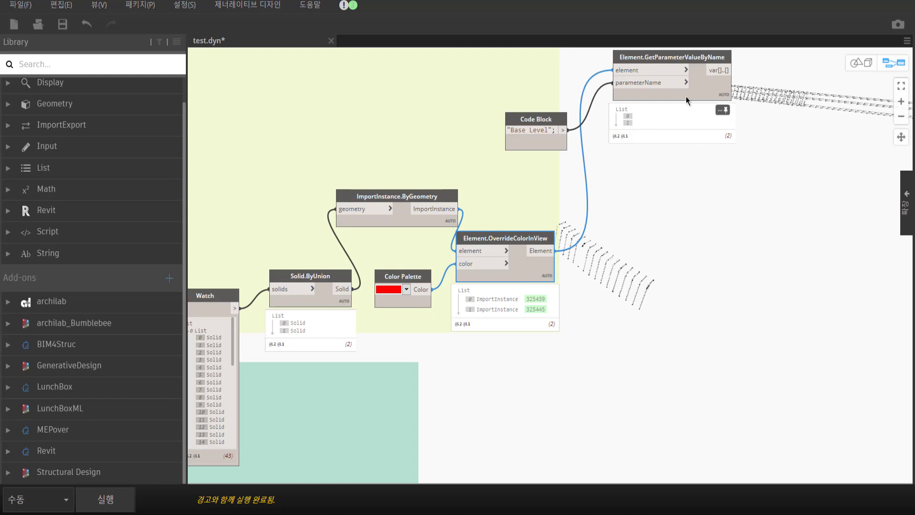
left_click(710, 252)
mouse_move(656, 115)
left_click_drag(549, 131, 510, 131)
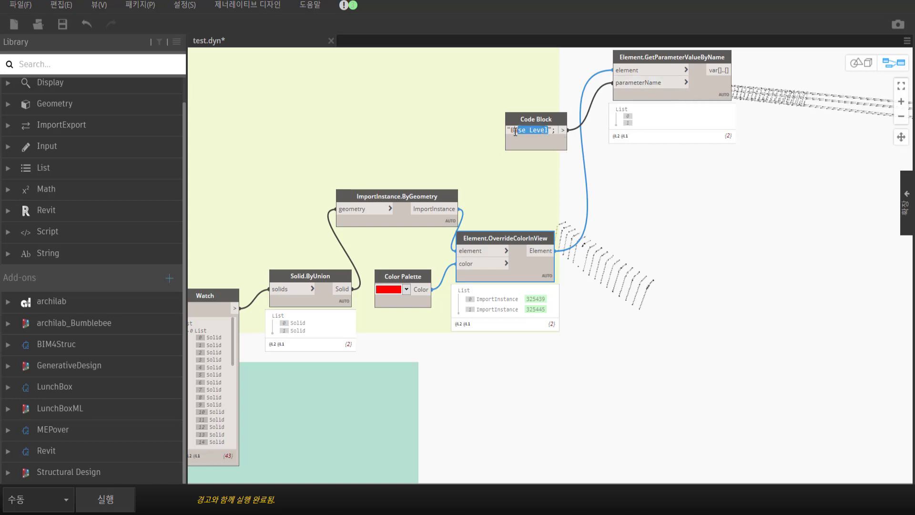
- Retype the Code Block as "베이스 레벨" and place it beside GetParameterValueByName
key("super+Down")
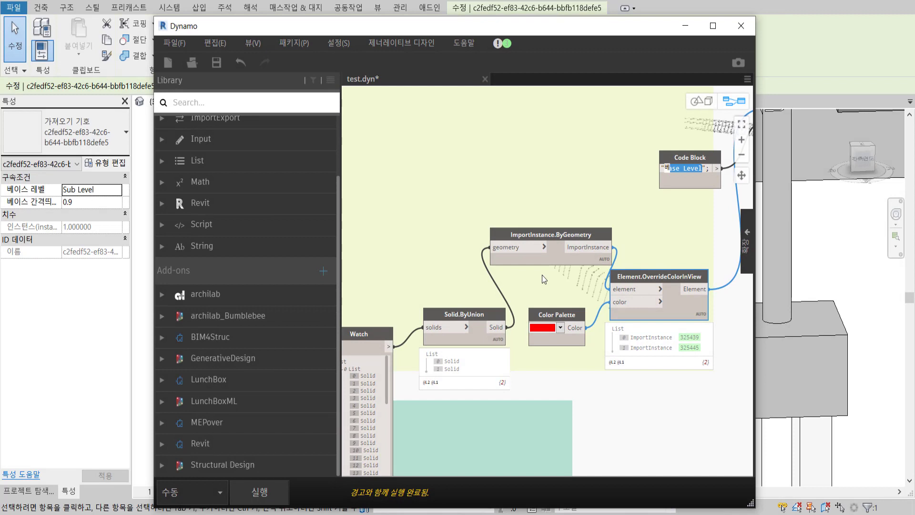
type("베이스 레벨")
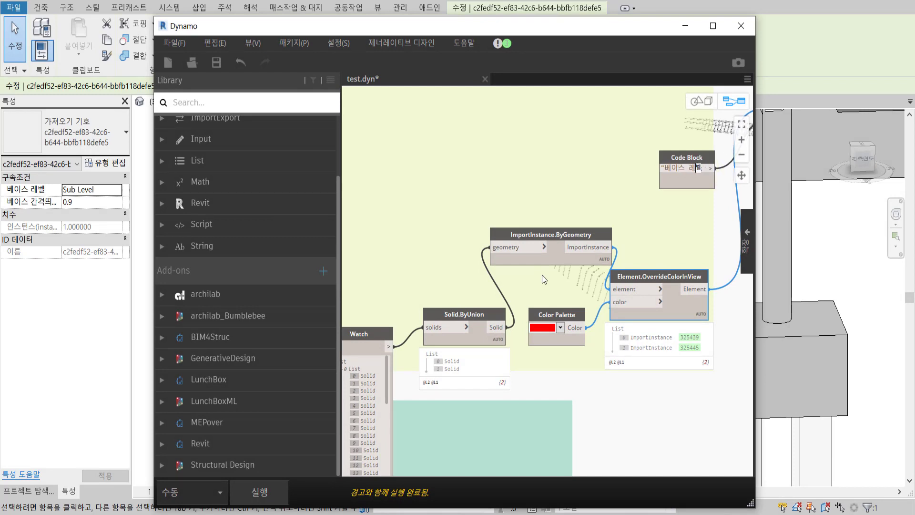
middle_click_drag(679, 315, 480, 337)
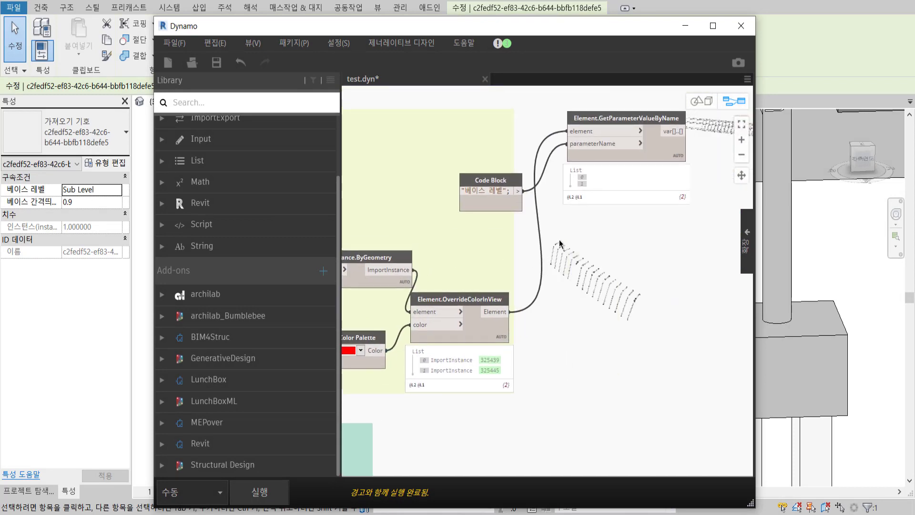
left_click_drag(491, 181, 574, 313)
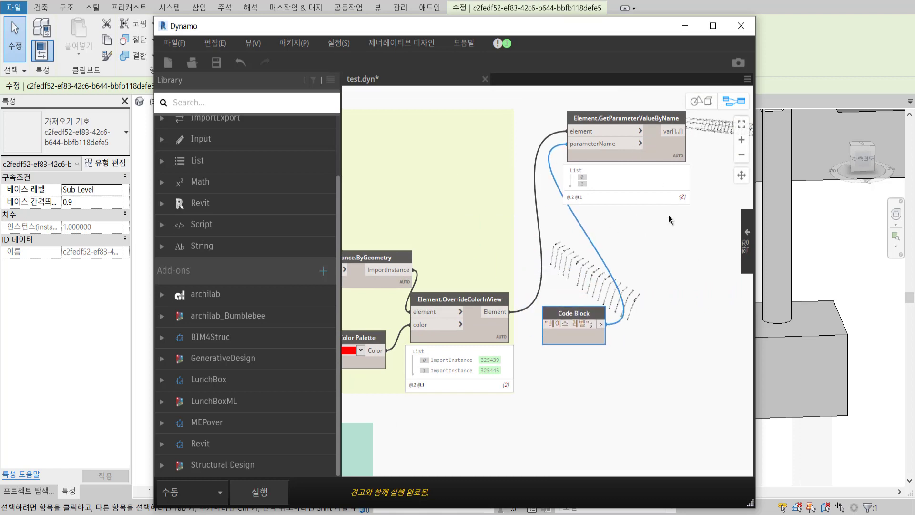
mouse_move(619, 118)
left_mouse_down()
mouse_move(665, 260)
mouse_move(684, 260)
left_mouse_up()
middle_click_drag(647, 331, 535, 338)
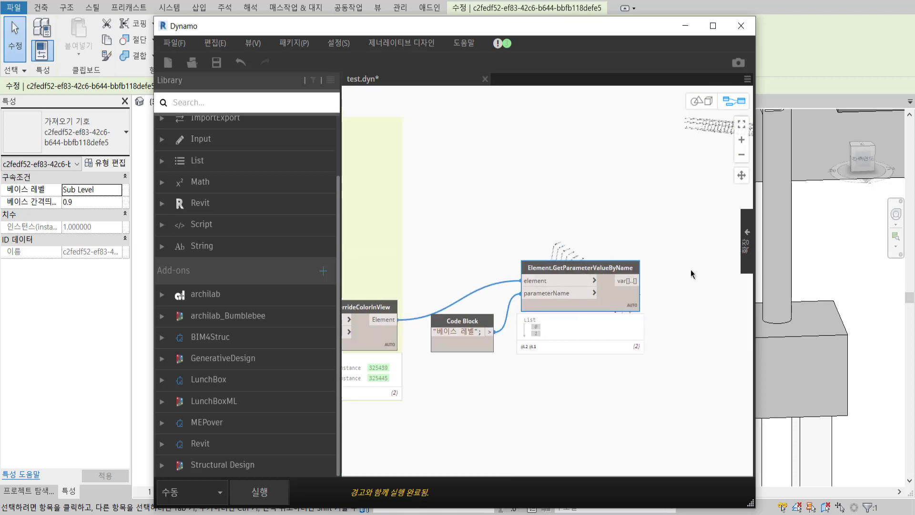
- Add a Watch node wired to GetParameterValueByName's output
right_click(686, 270)
type("ㅈㅁ")
key("BackSpace")
key("BackSpace")
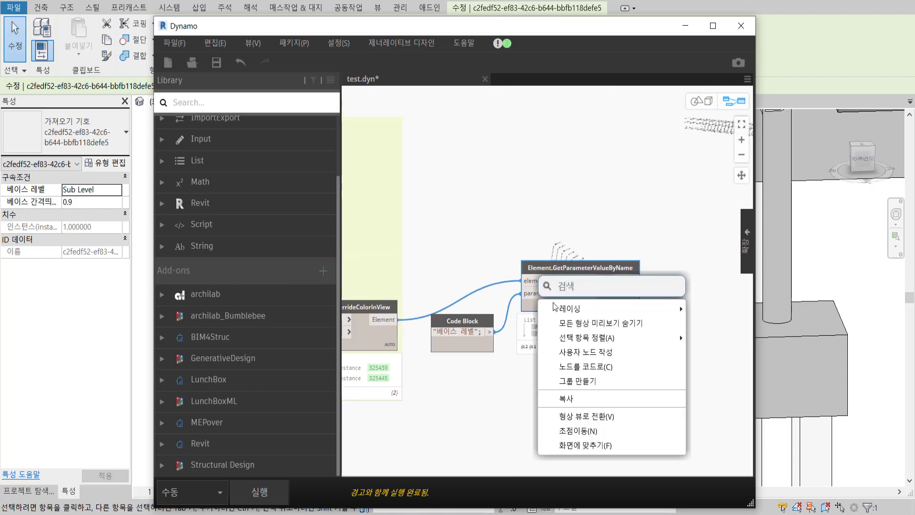
middle_click_drag(538, 329, 604, 329)
type("wat")
left_click(591, 313)
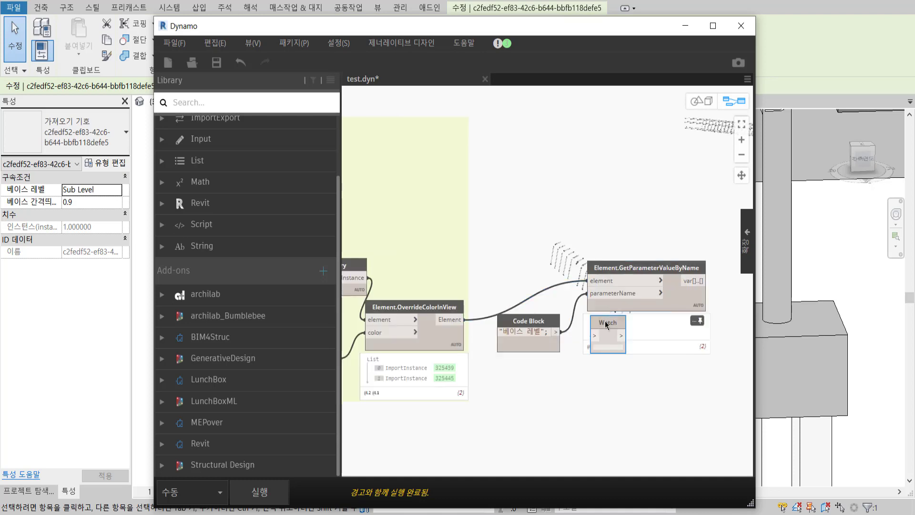
left_click_drag(734, 275, 553, 374)
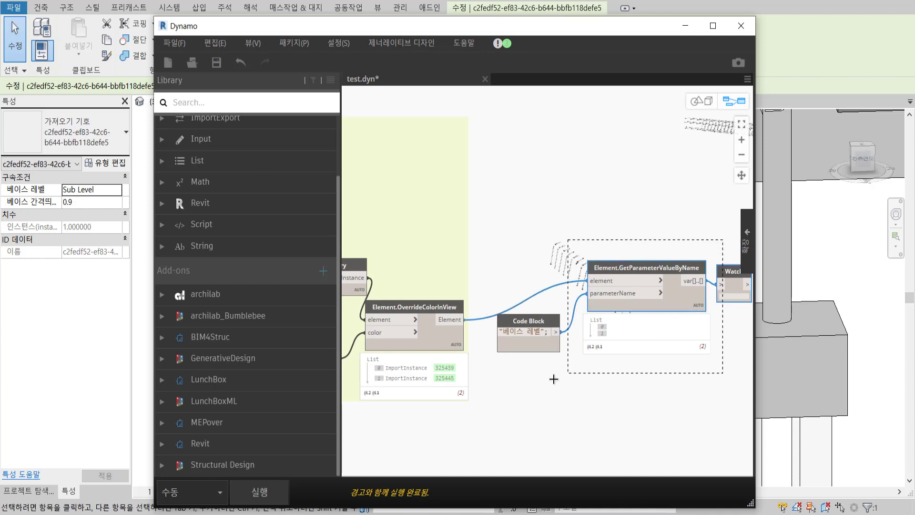
- Duplicate the parameter-reading nodes with Ctrl+C/Ctrl+V and position the copy above
key("ctrl+c")
middle_click_drag(595, 178, 585, 304)
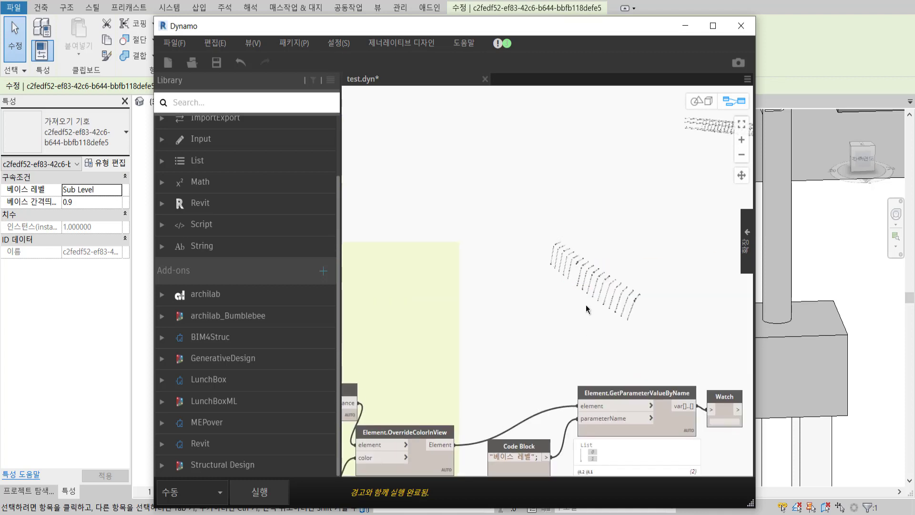
key("ctrl+v")
left_click_drag(685, 299, 572, 255)
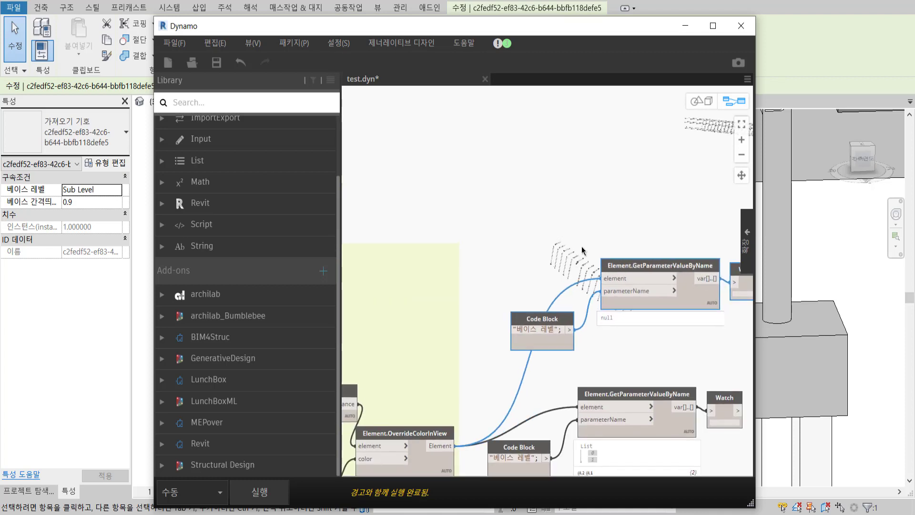
left_click(492, 229)
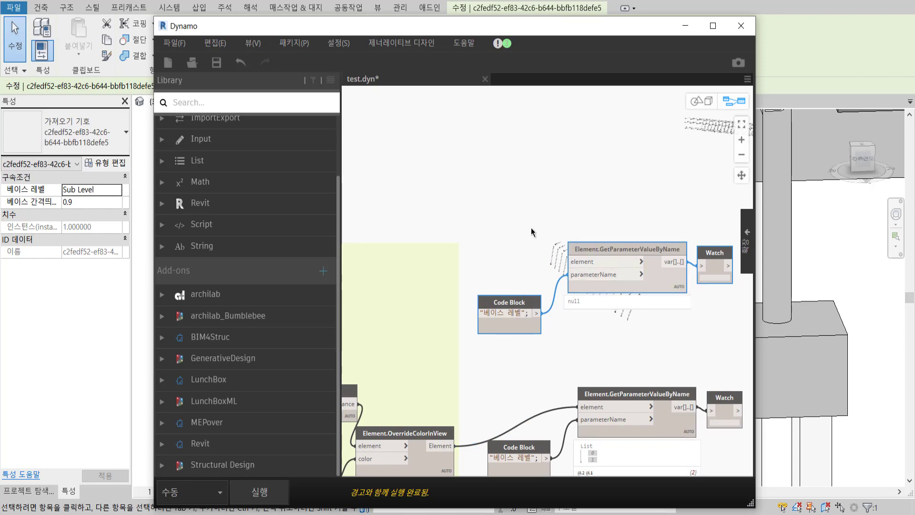
mouse_move(531, 228)
middle_mouse_down()
mouse_move(688, 203)
mouse_move(676, 247)
middle_mouse_up()
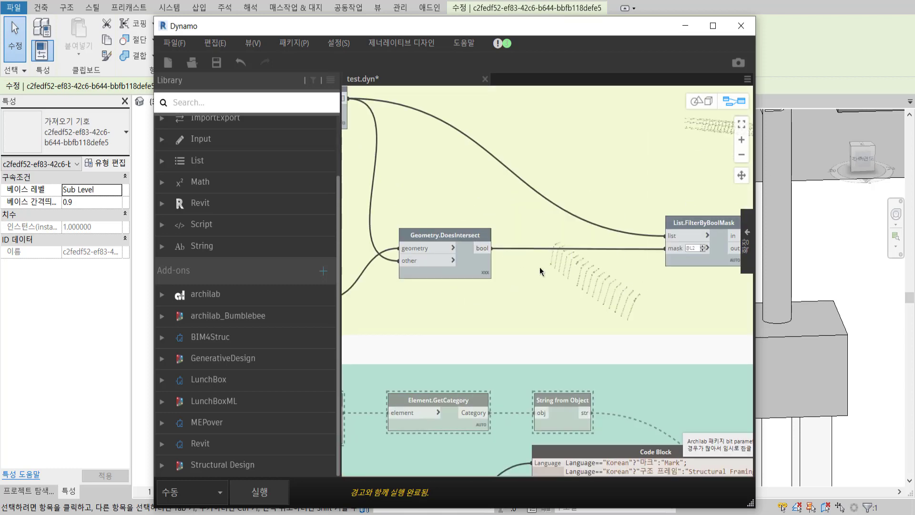
- Search the library for 'host' and place FamilyInstance.GetHost below the clash-check group
mouse_move(540, 267)
middle_mouse_down()
mouse_move(502, 233)
mouse_move(679, 262)
mouse_move(794, 216)
middle_mouse_up()
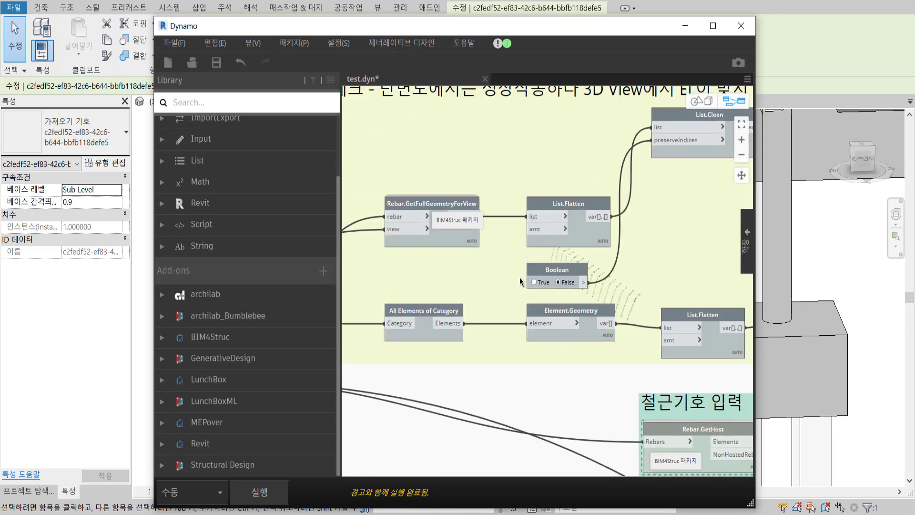
middle_click_drag(428, 271, 676, 240)
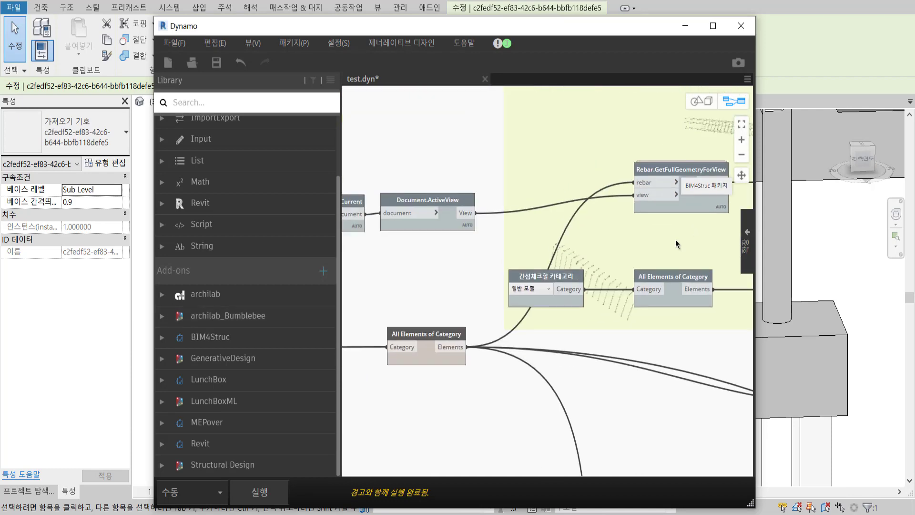
double_click(570, 28)
left_click(105, 63)
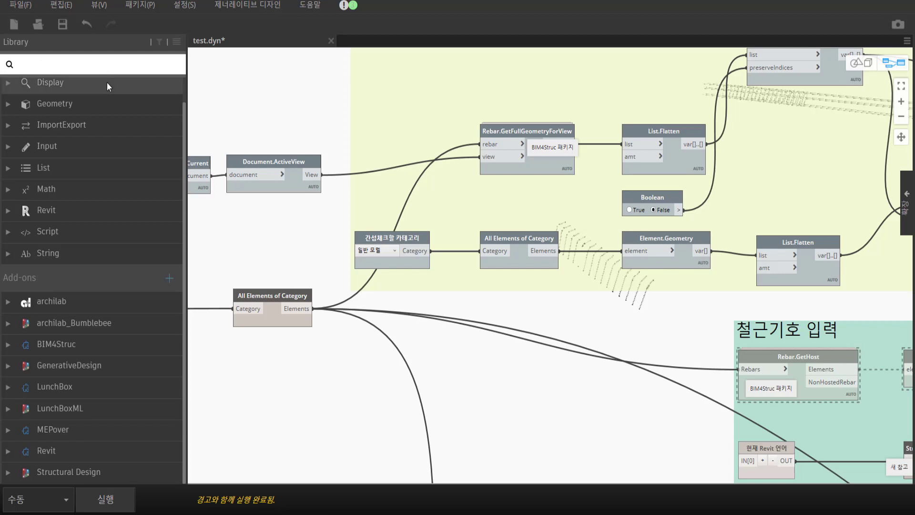
type("hos")
type("t")
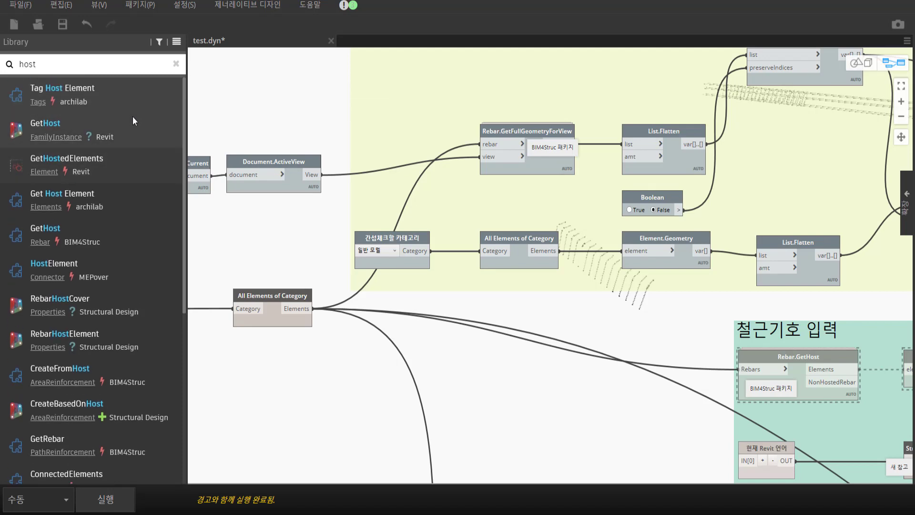
mouse_move(70, 129)
left_click_drag(190, 144, 586, 260)
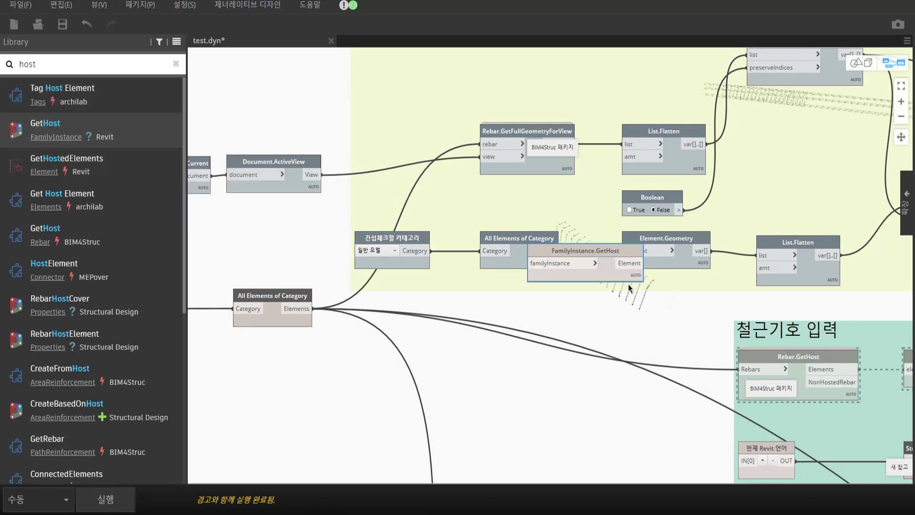
left_click_drag(603, 367, 589, 350)
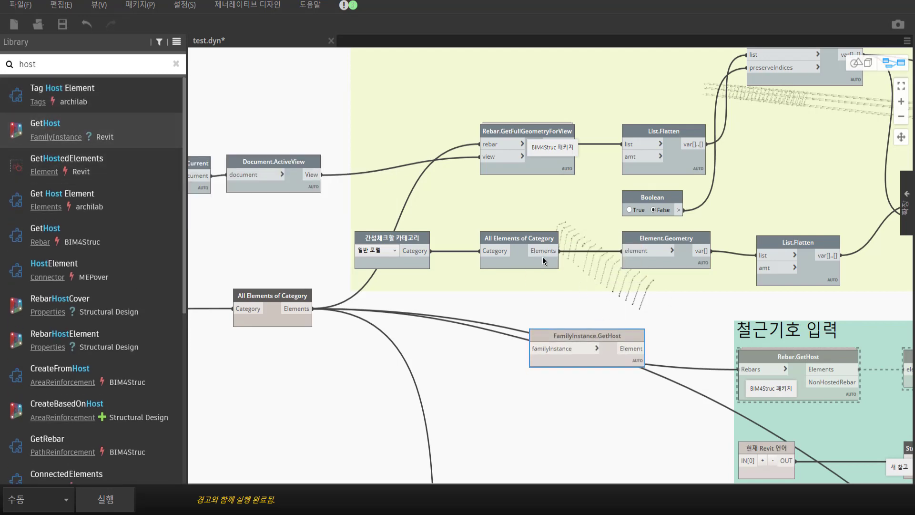
- Turn on Element.Geometry's preview to show its two solids, then turn it off again
left_click(553, 281)
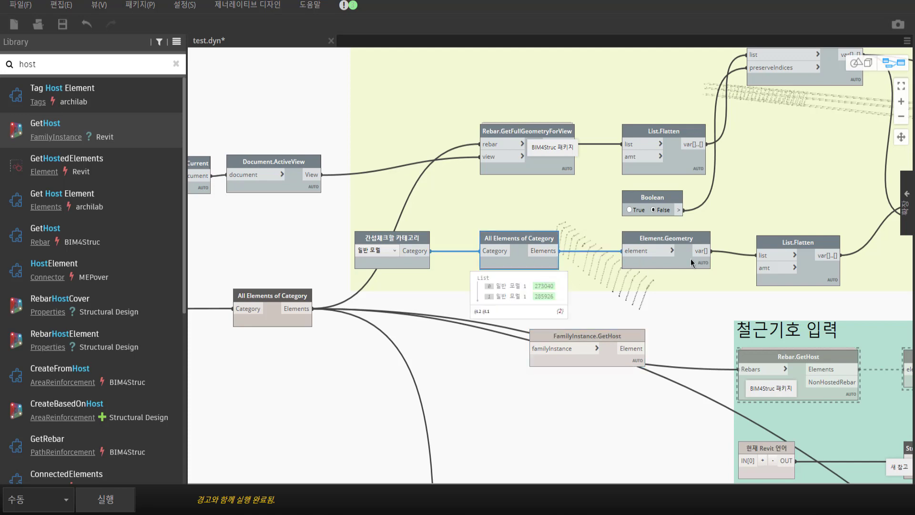
left_click(639, 243)
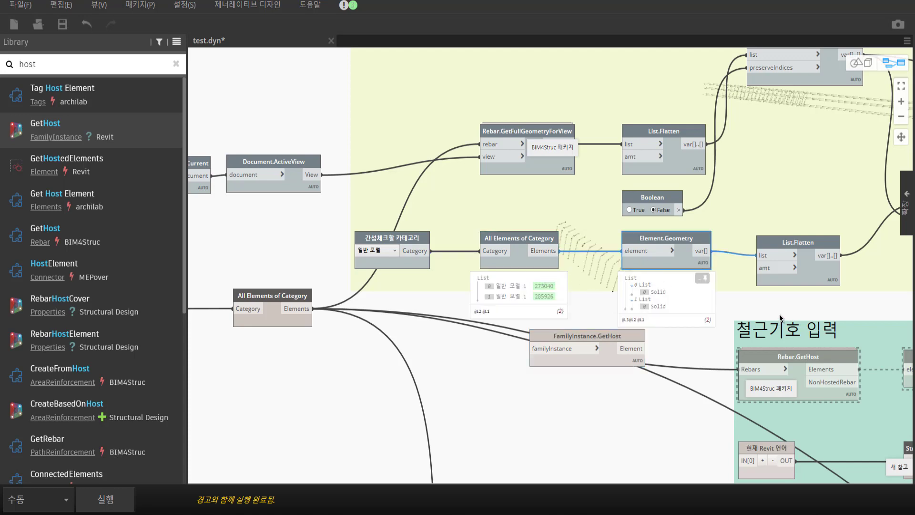
scroll(619, 284, "right", 5)
right_click(525, 236)
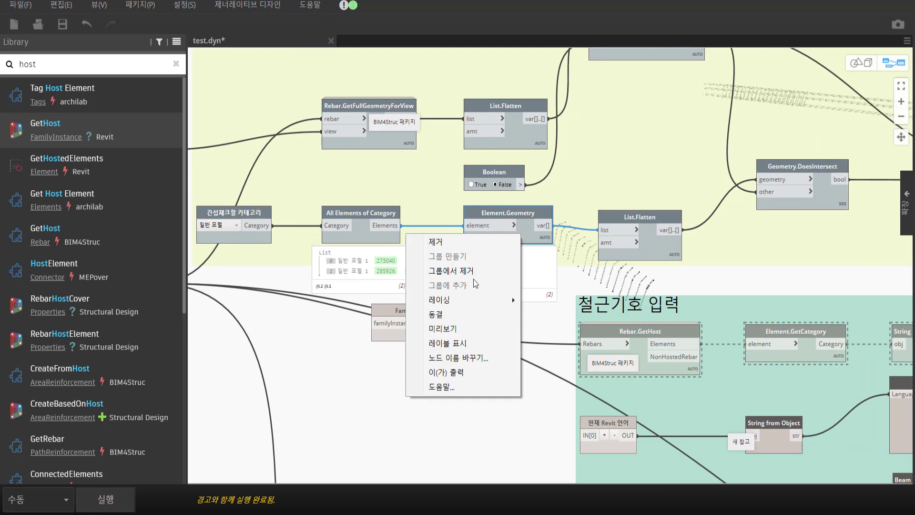
left_click(503, 320)
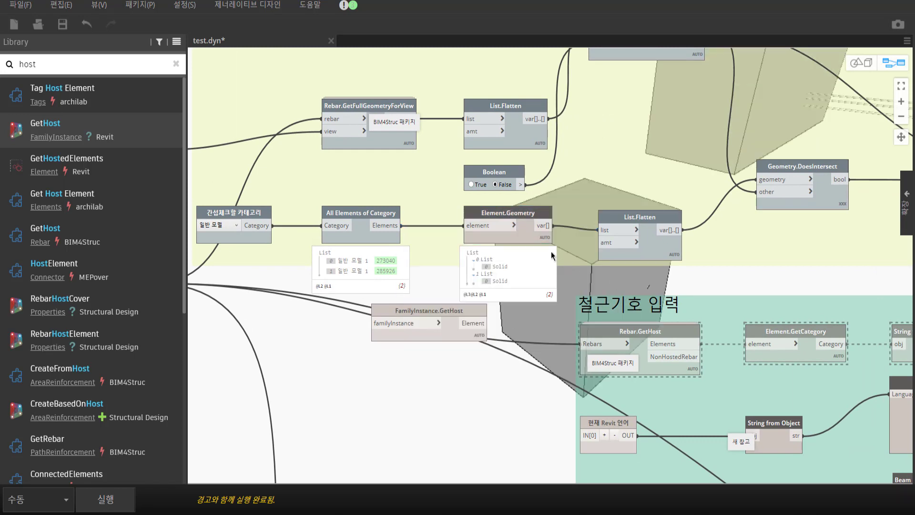
left_click(525, 231)
right_click(532, 235)
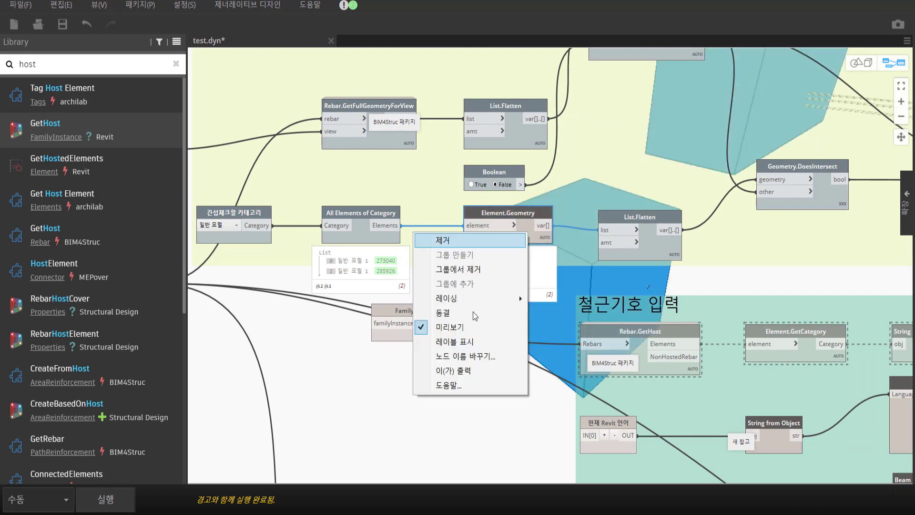
left_click(500, 322)
scroll(553, 334, "up", 2)
- Preview List.Clean's 165 solids in 3D and orbit the background rebar geometry
scroll(551, 362, "up", 2)
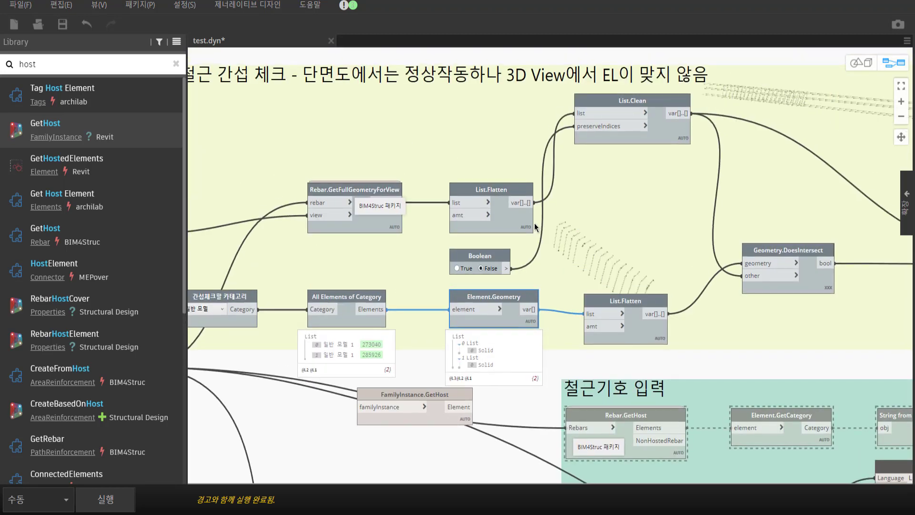
left_click_drag(807, 255, 812, 250)
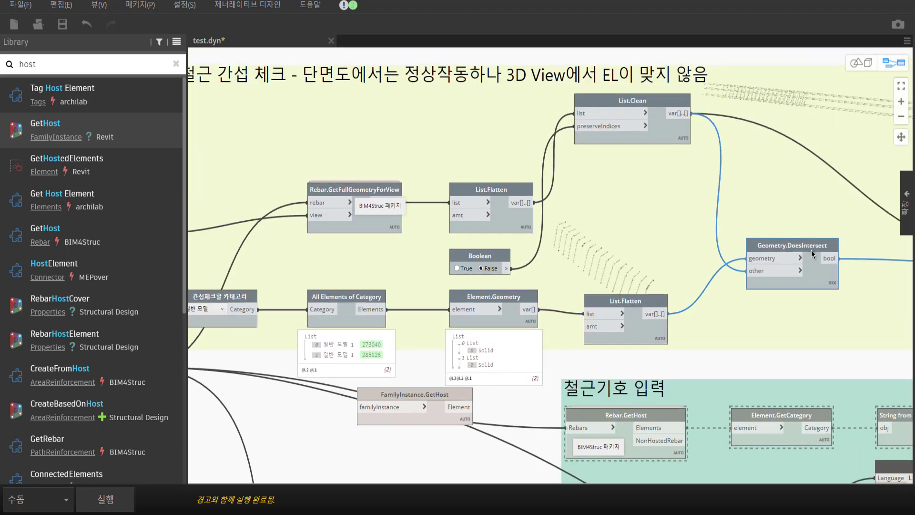
left_click(678, 153)
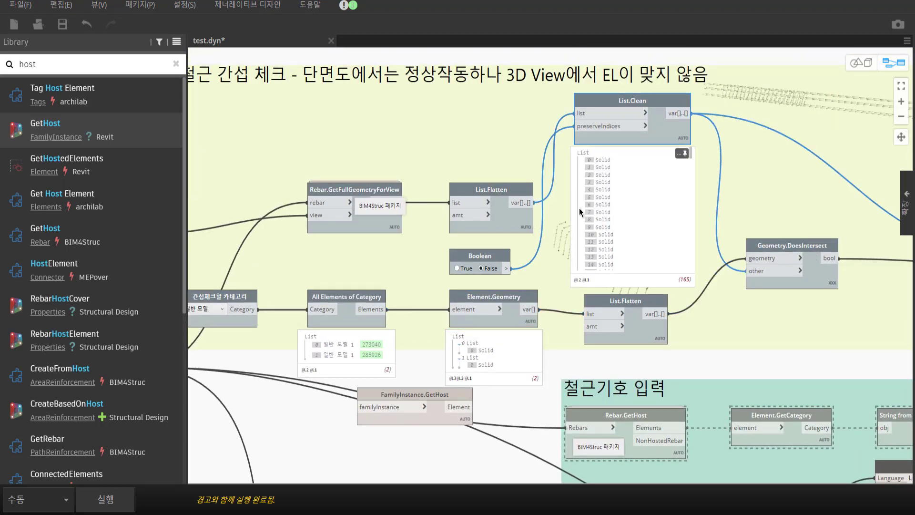
right_click(660, 127)
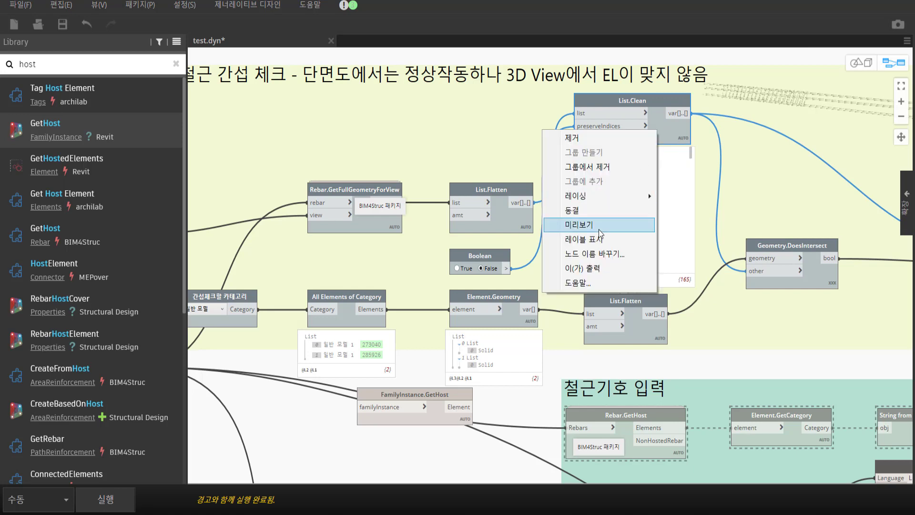
left_click(599, 230)
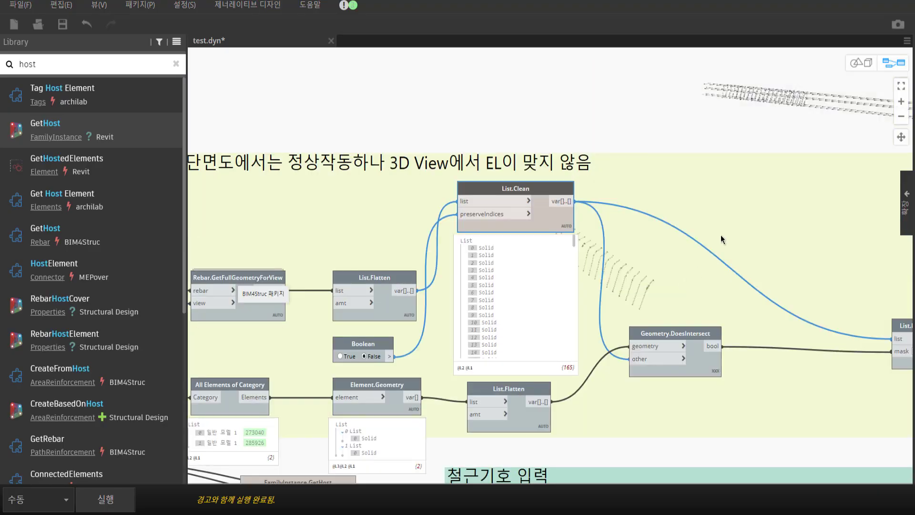
left_click(605, 129)
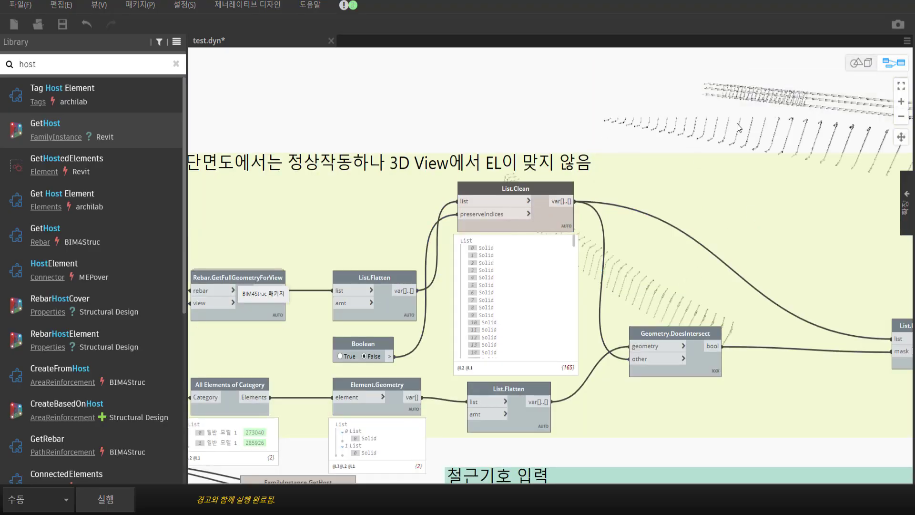
key("ctrl+b")
mouse_move(737, 131)
left_mouse_down()
mouse_move(714, 183)
mouse_move(626, 205)
left_mouse_up()
left_click(874, 61)
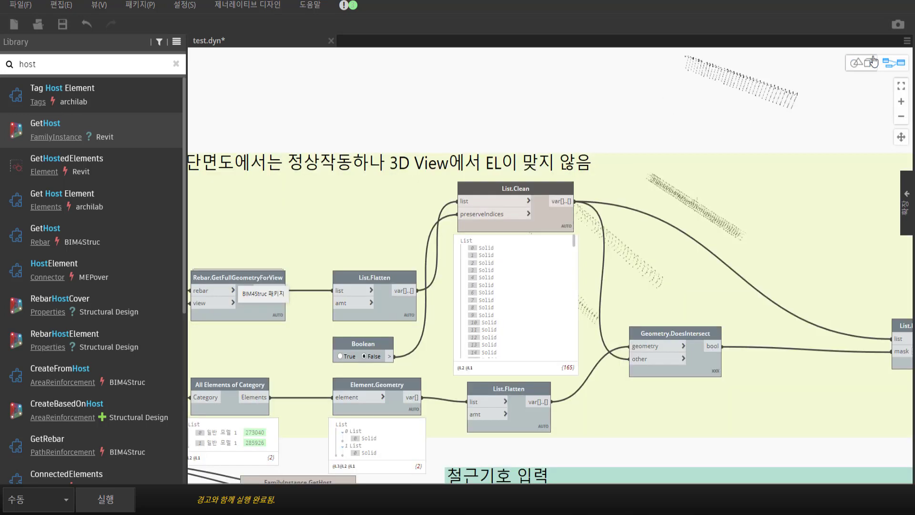
- Hide List.Clean's preview and pan left to the Document.ActiveView input nodes
right_click(559, 222)
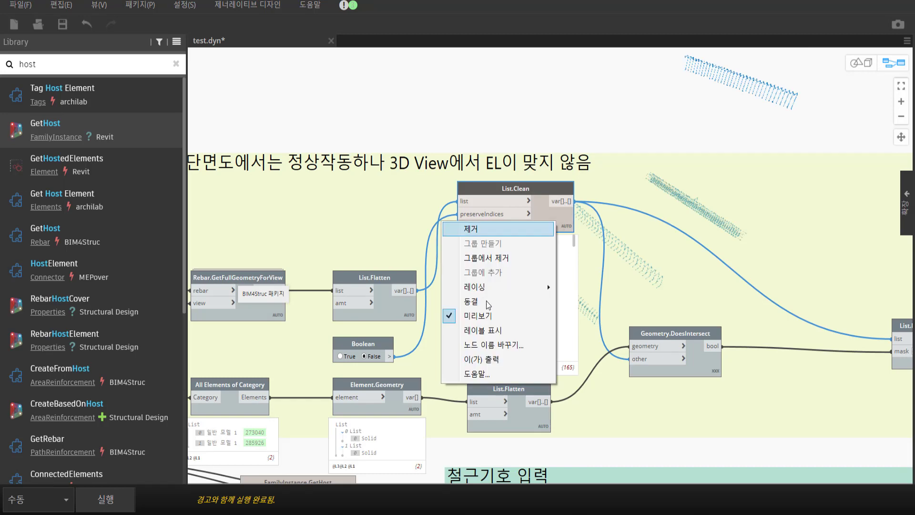
left_click(505, 313)
middle_click_drag(386, 242, 573, 186)
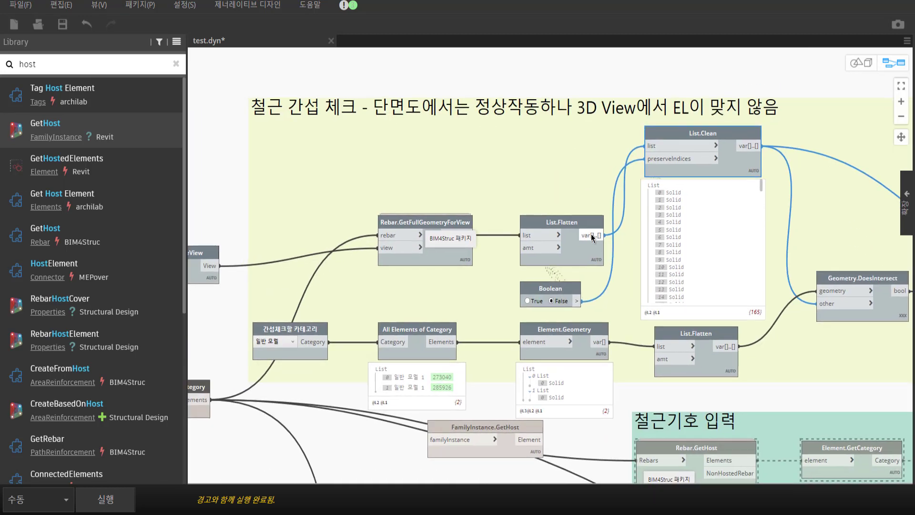
left_click(591, 251)
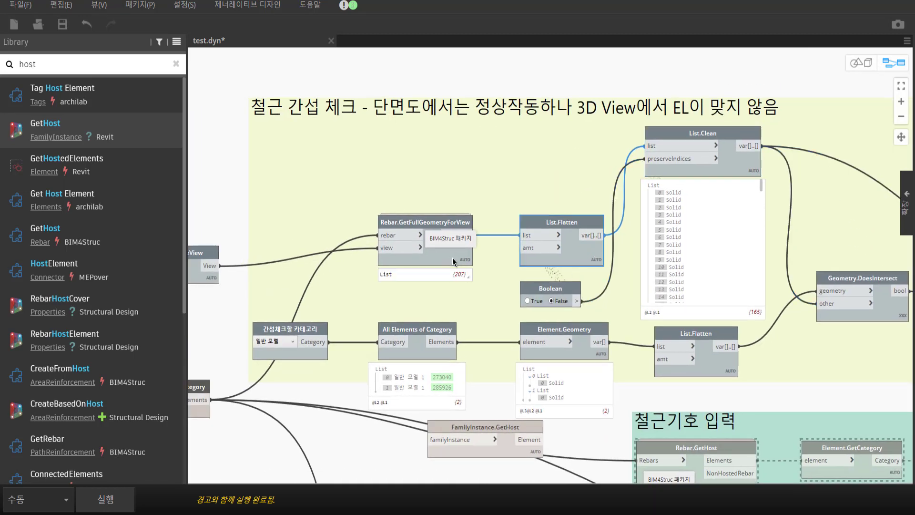
mouse_move(424, 240)
middle_click_drag(221, 268, 539, 221)
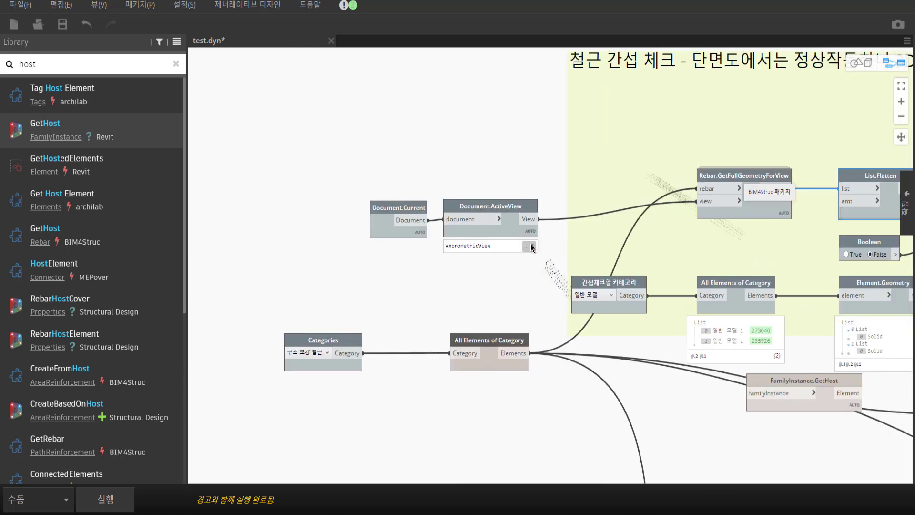
left_click(524, 225)
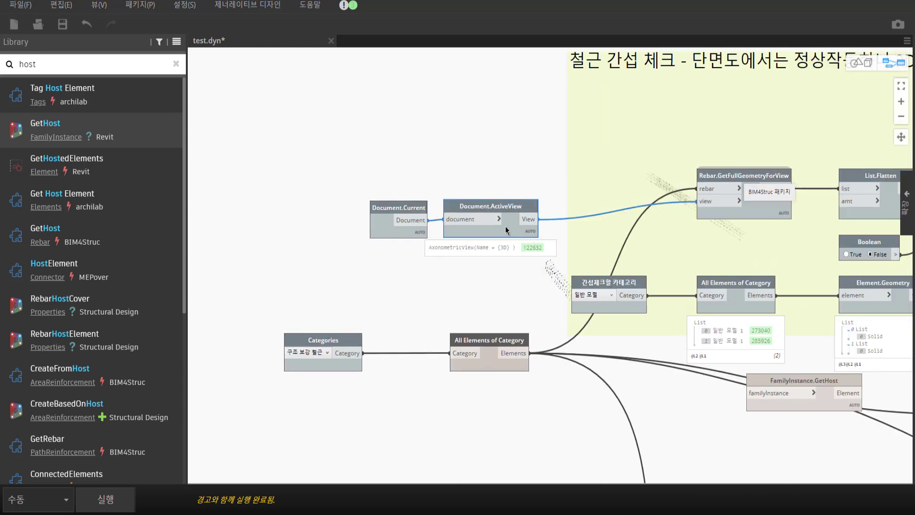
- Move FamilyInstance.GetHost above the clash-check group, leaving room beside it
left_click(760, 213)
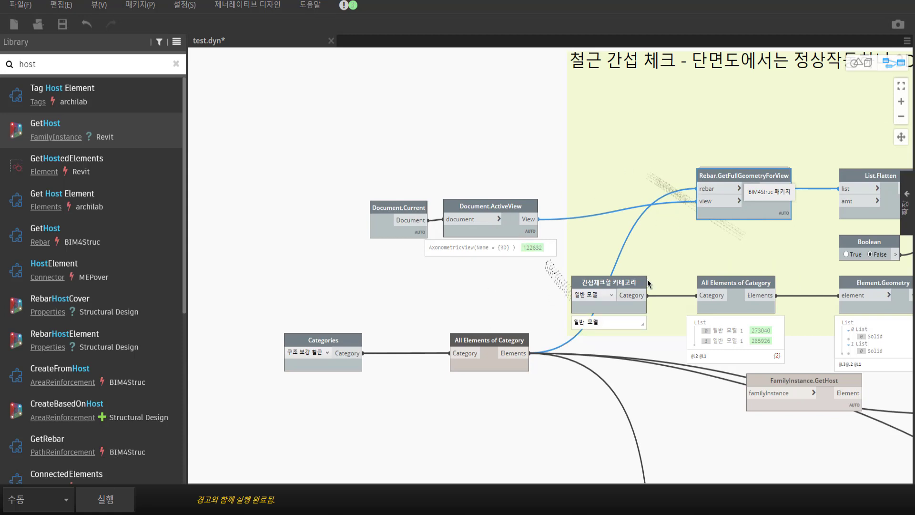
middle_click_drag(596, 236, 444, 248)
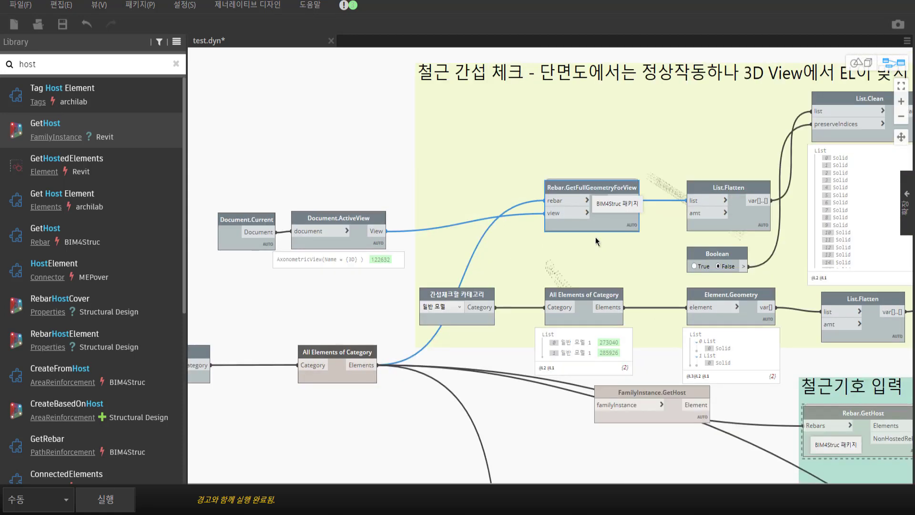
left_click(612, 432)
mouse_move(612, 431)
left_mouse_down()
mouse_move(646, 264)
mouse_move(716, 108)
left_mouse_up()
middle_click_drag(668, 125, 537, 292)
left_click_drag(553, 302, 788, 155)
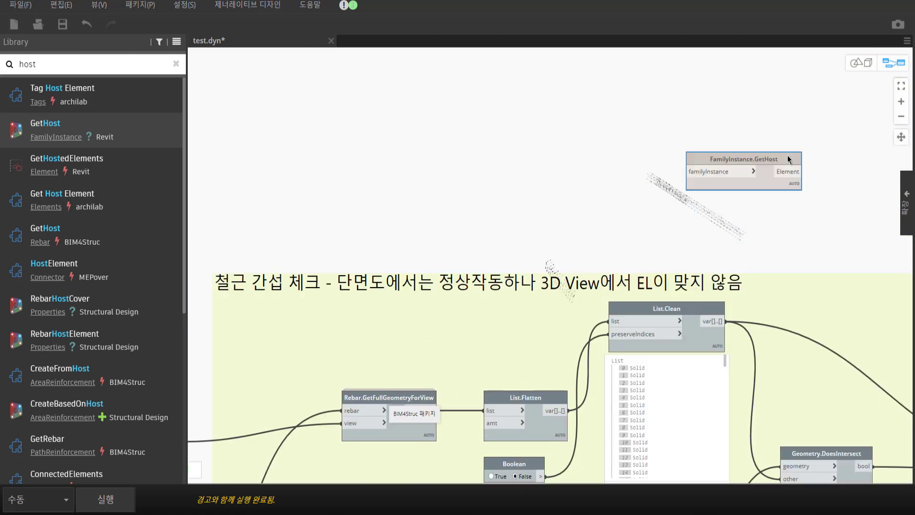
- Search the canvas node menu for 'select' and 'eleme' to find Select Model Element
right_click(501, 170)
type("s")
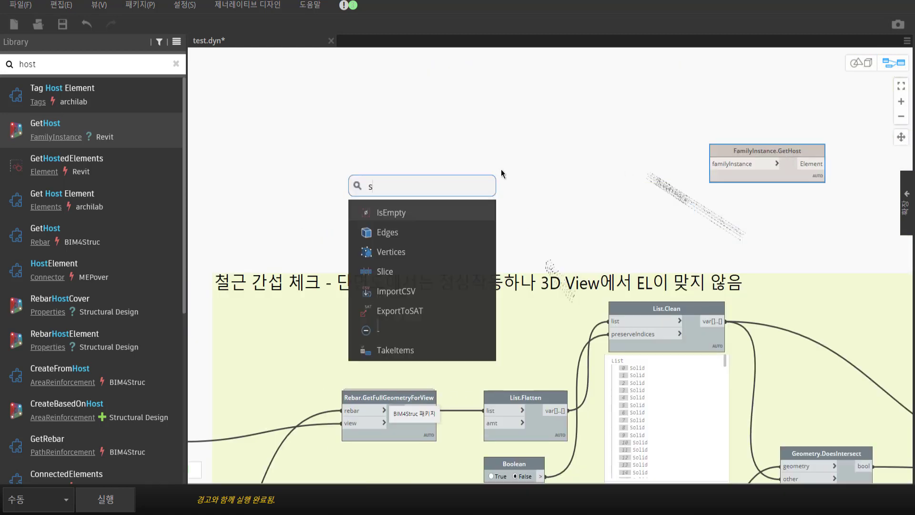
type("ele")
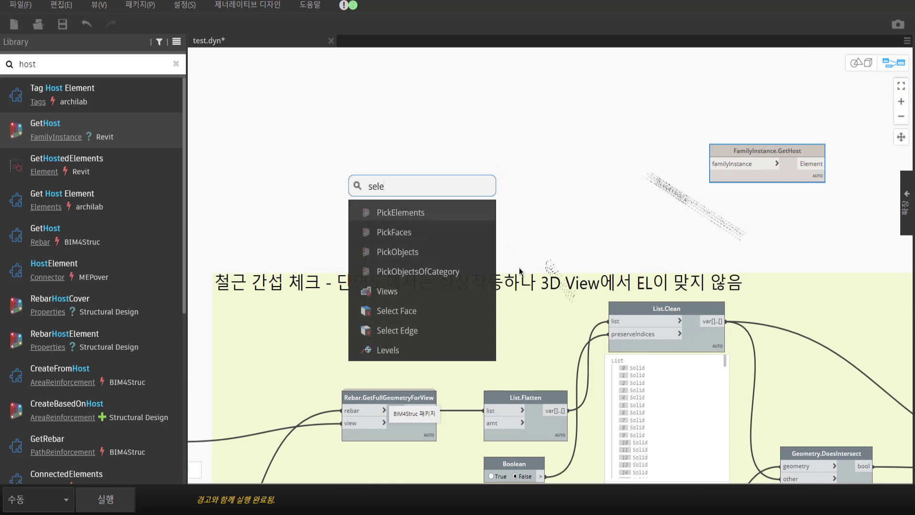
type("ct")
scroll(452, 307, "down", 2)
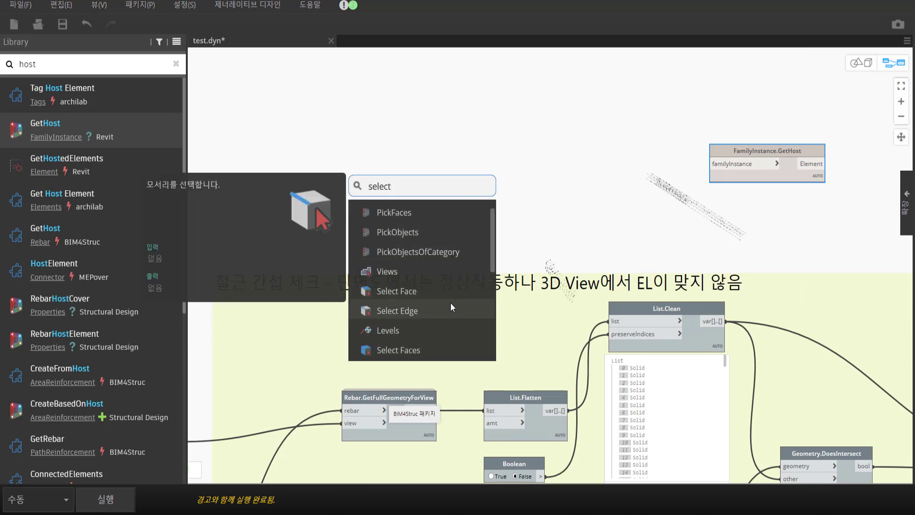
scroll(452, 305, "up", 2)
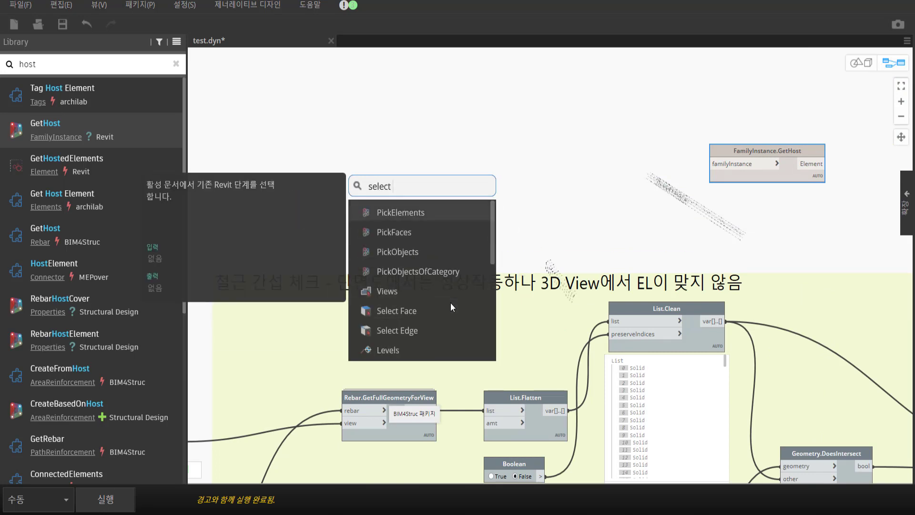
type("eleme")
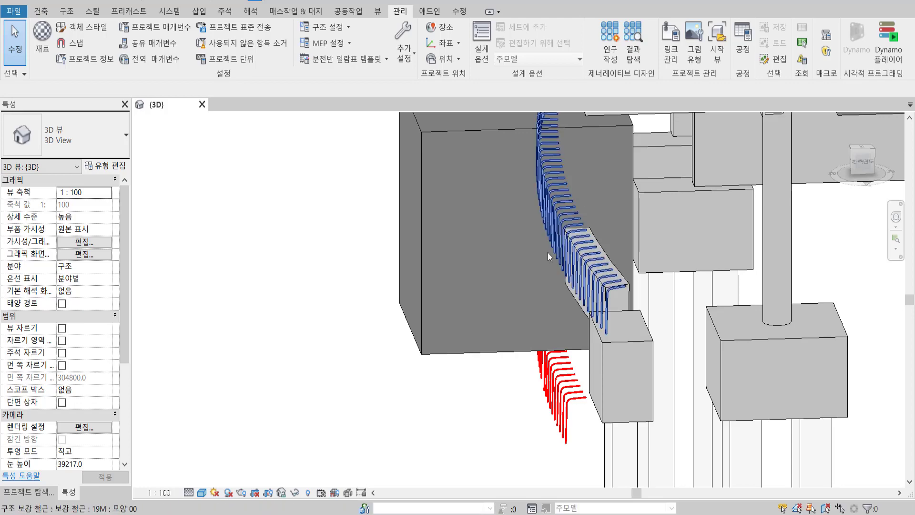
- Reposition the Select Model Element and FamilyInstance.GetHost nodes in Dynamo
left_click(601, 393)
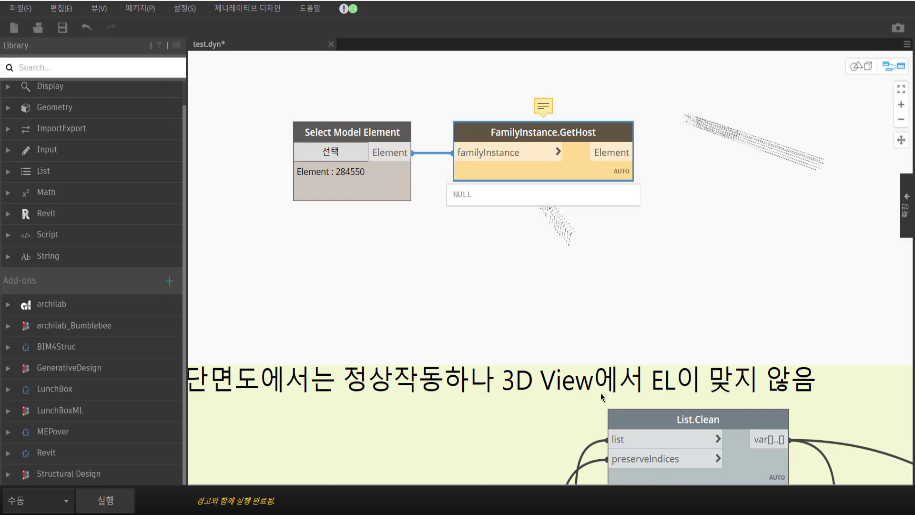
left_click_drag(400, 180, 365, 175)
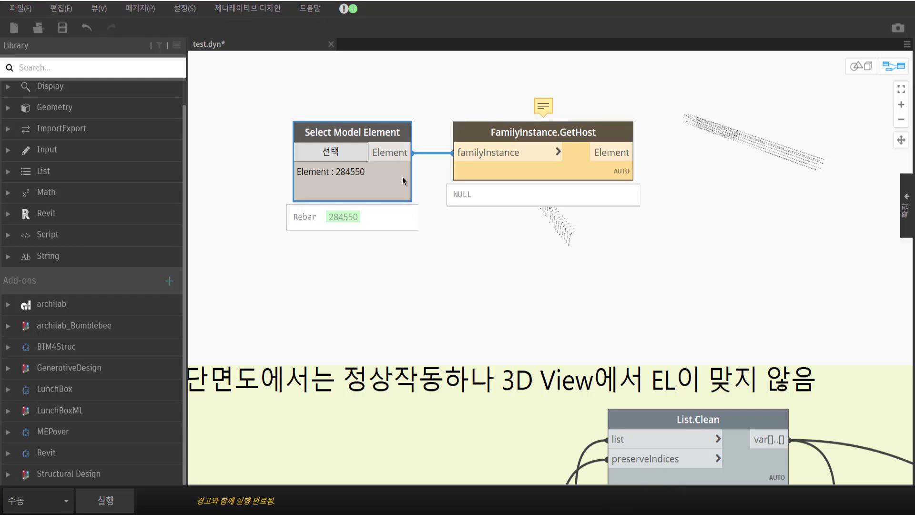
left_click_drag(479, 169, 453, 166)
left_click(479, 256)
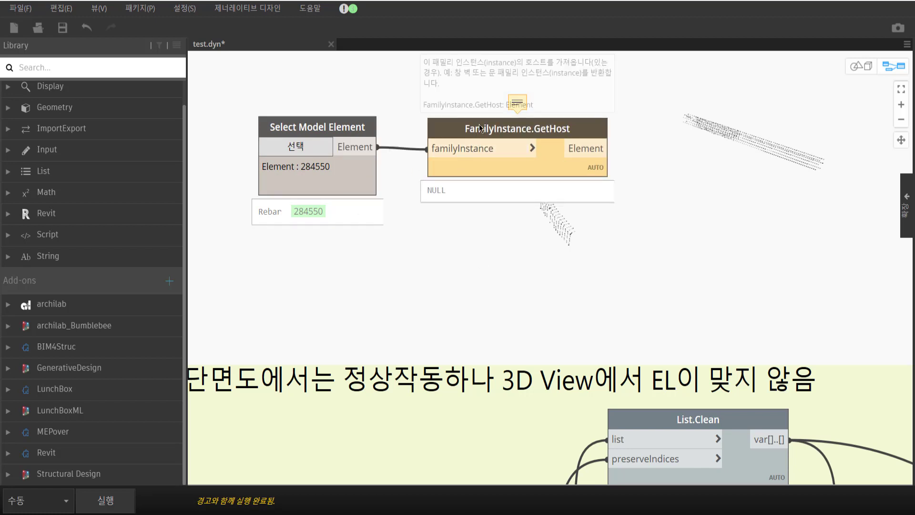
left_click_drag(473, 144, 550, 139)
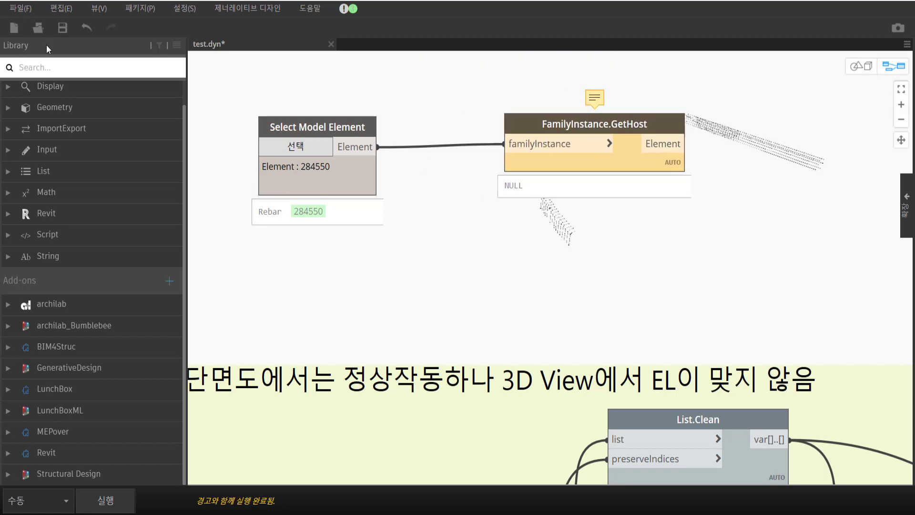
- Search the node library for 'element fam'
scroll(103, 182, "up", 1)
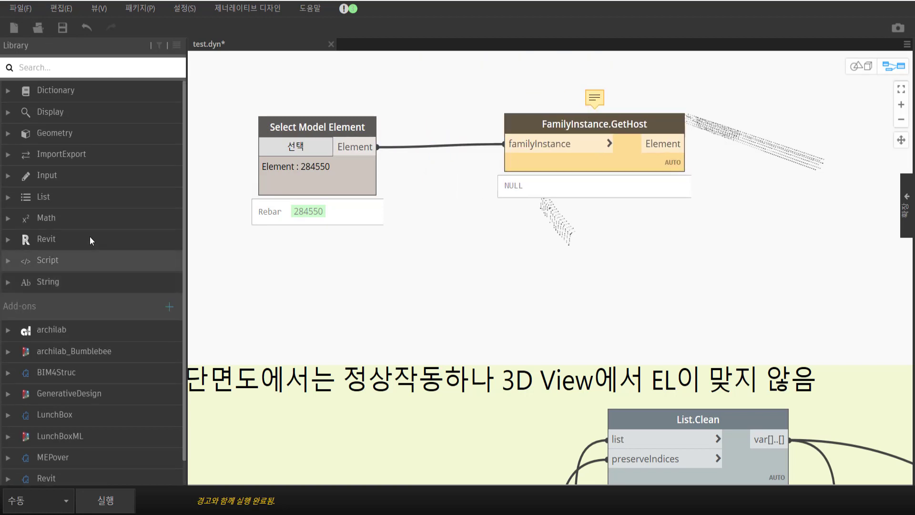
left_click(106, 66)
type("eleme")
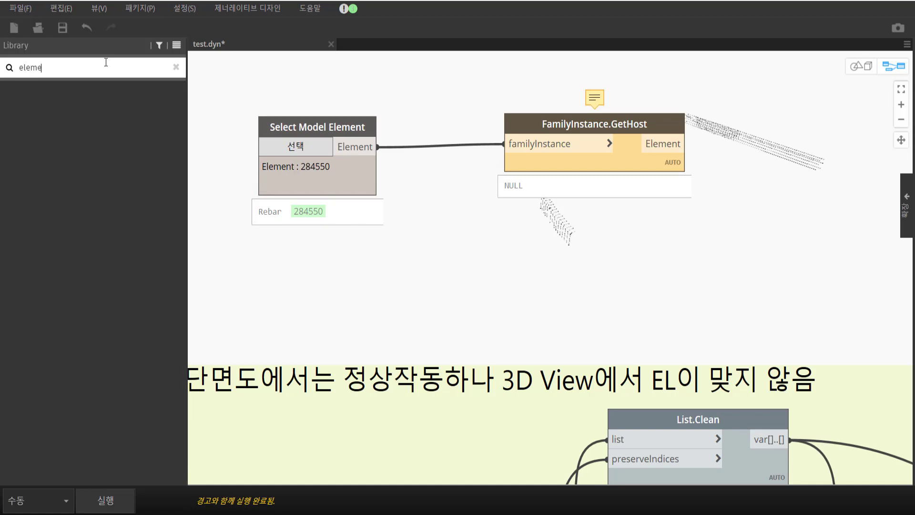
type("nt fam")
- Trim the library search to 'element', browse the results, and shrink Dynamo to reveal Revit
key("BackSpace")
key("BackSpace")
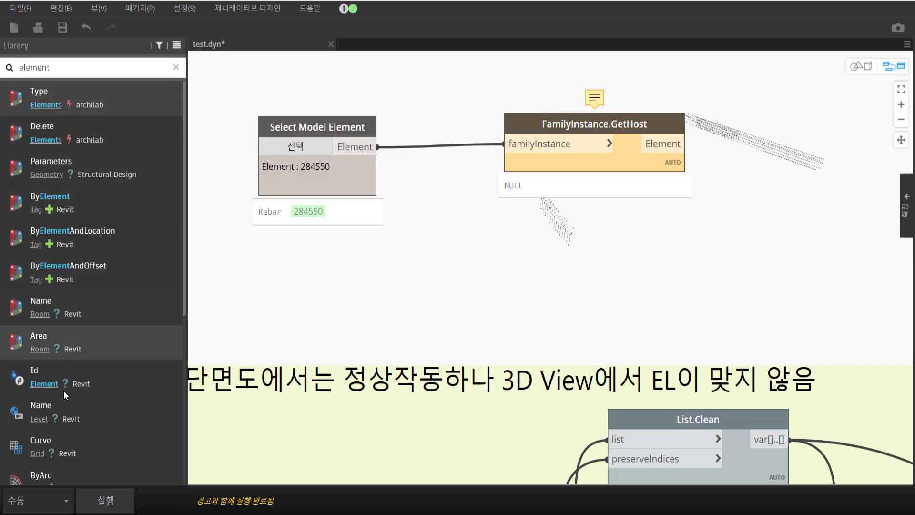
scroll(104, 401, "down", 3)
scroll(104, 402, "down", 5)
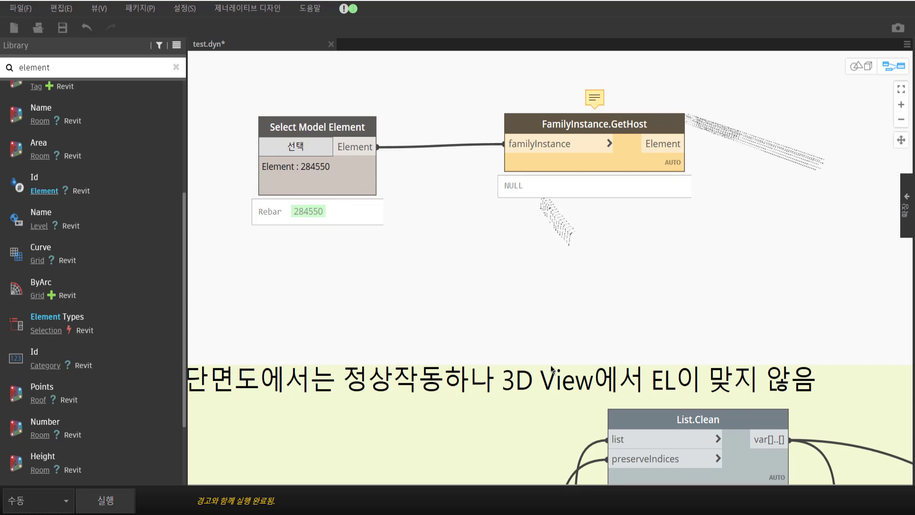
left_click_drag(733, 3, 397, 38)
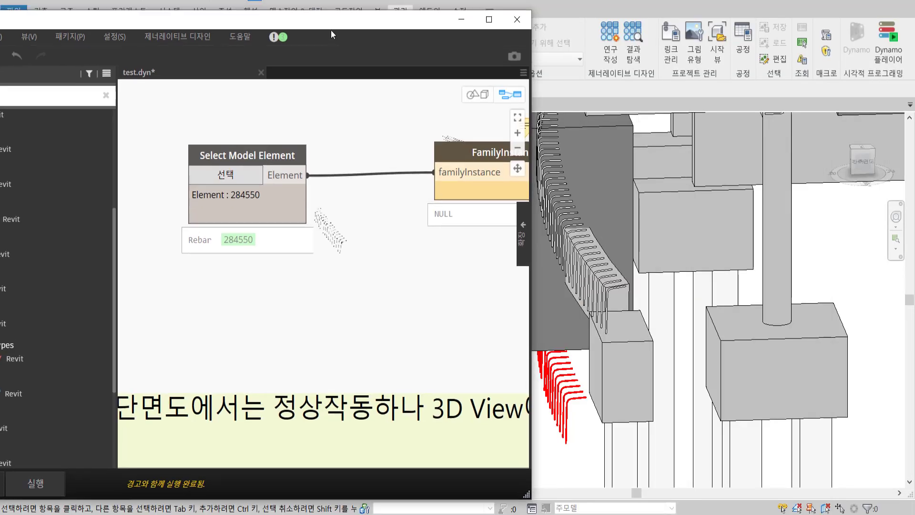
- Check the blue rebar set's host category 구조 프레임, then view the GetHost Dynamo Dictionary page
left_click(364, 19)
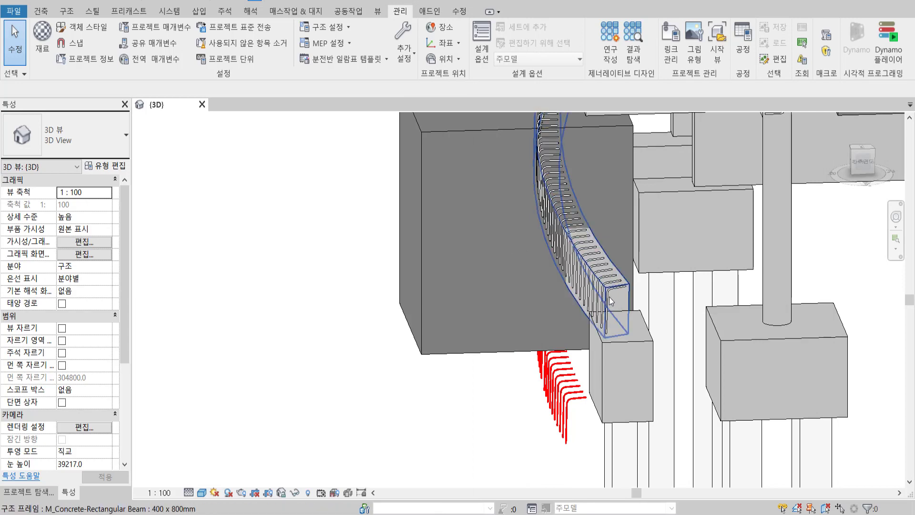
left_click(612, 282)
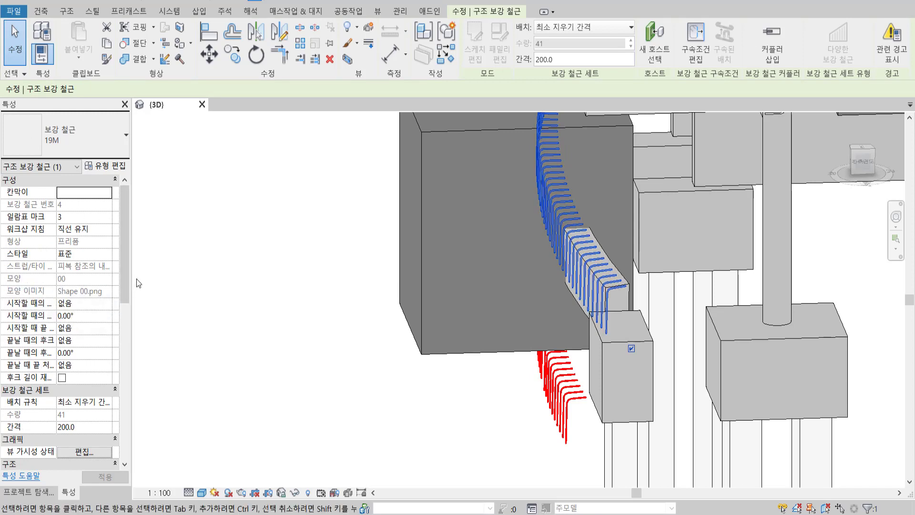
left_click_drag(127, 270, 131, 419)
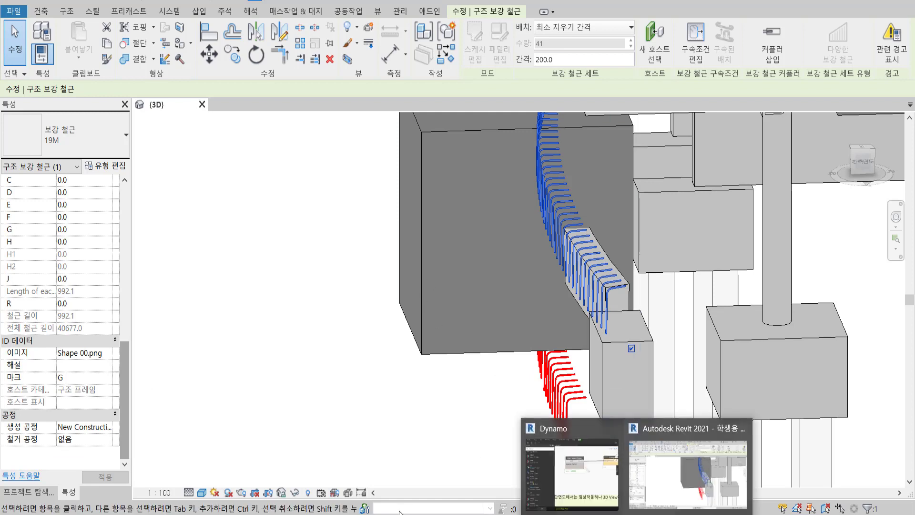
left_click(411, 405)
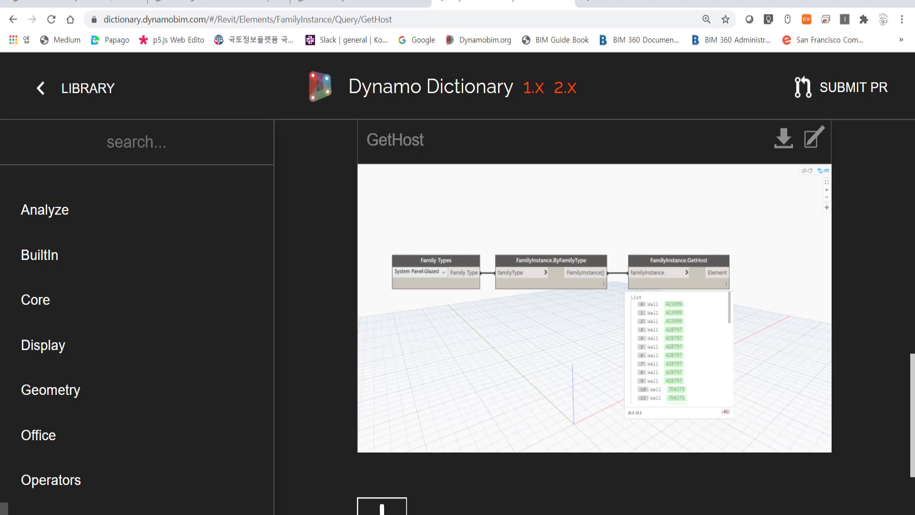
- Leave the GetHost dictionary page and return to Revit's 3D view of the rebar set
left_click(852, 1)
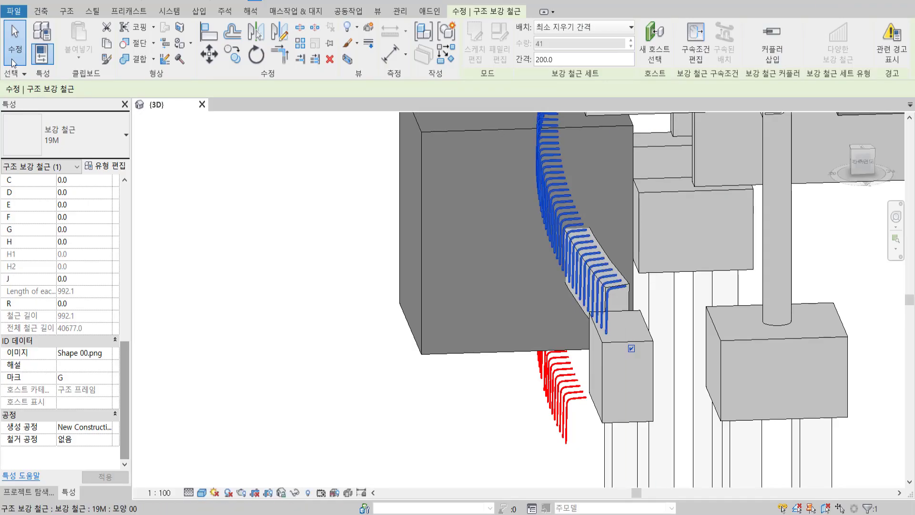
- Search the library for 'family' and place a FamilyInstance.ByFamilyType node
left_click(504, 474)
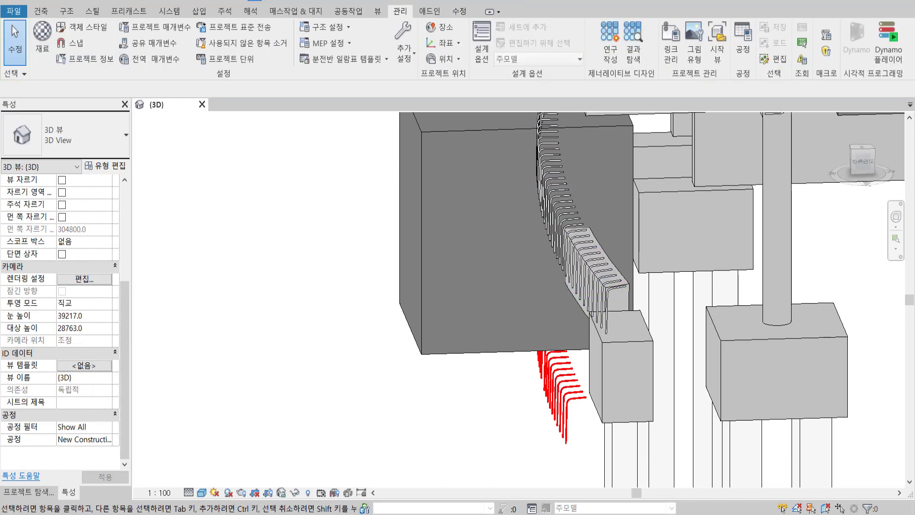
left_click(552, 409)
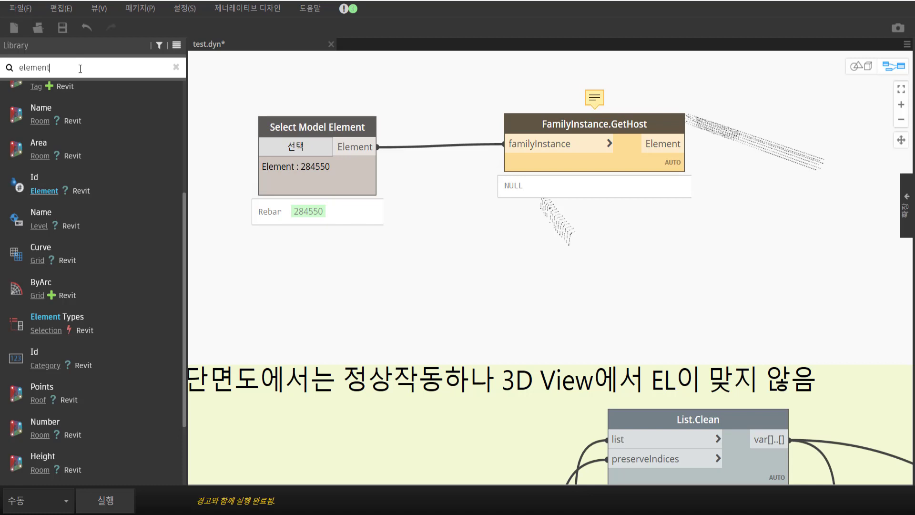
left_click_drag(80, 69, 19, 70)
type("fa")
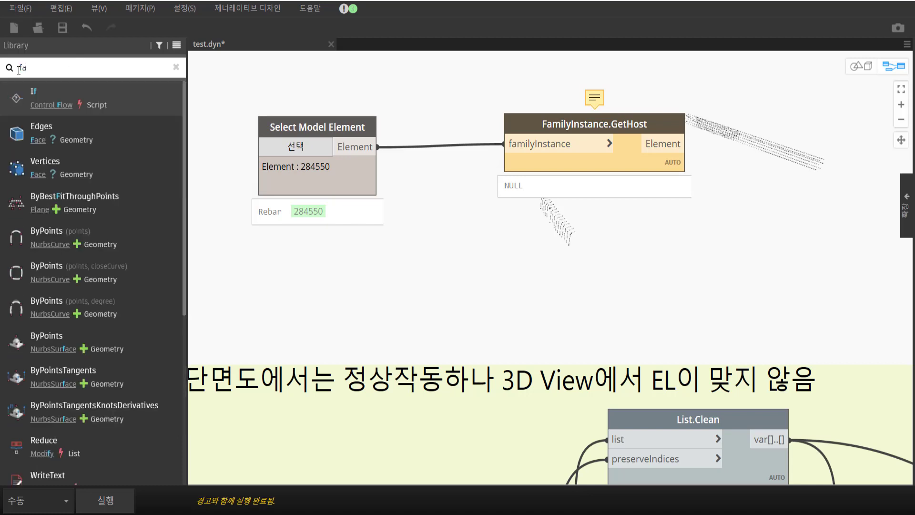
type("mily")
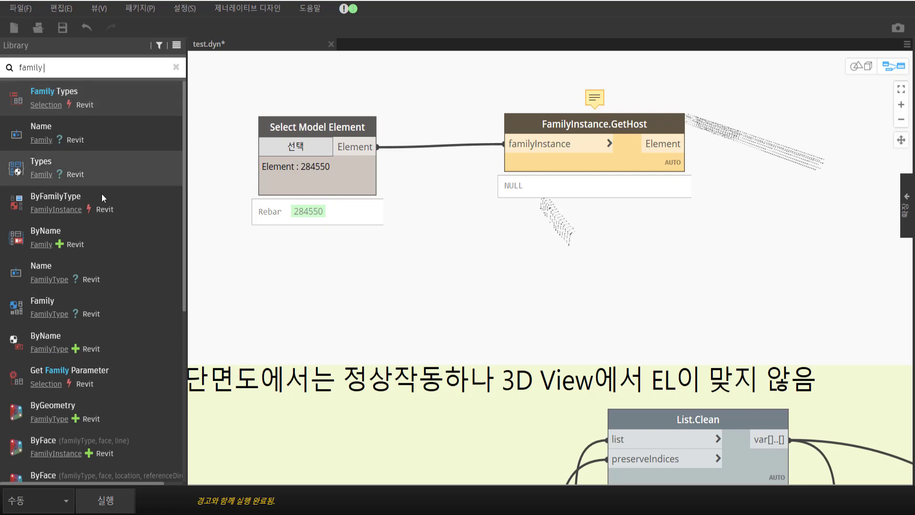
mouse_move(102, 194)
left_mouse_down()
mouse_move(626, 279)
mouse_move(414, 221)
mouse_move(440, 223)
left_mouse_up()
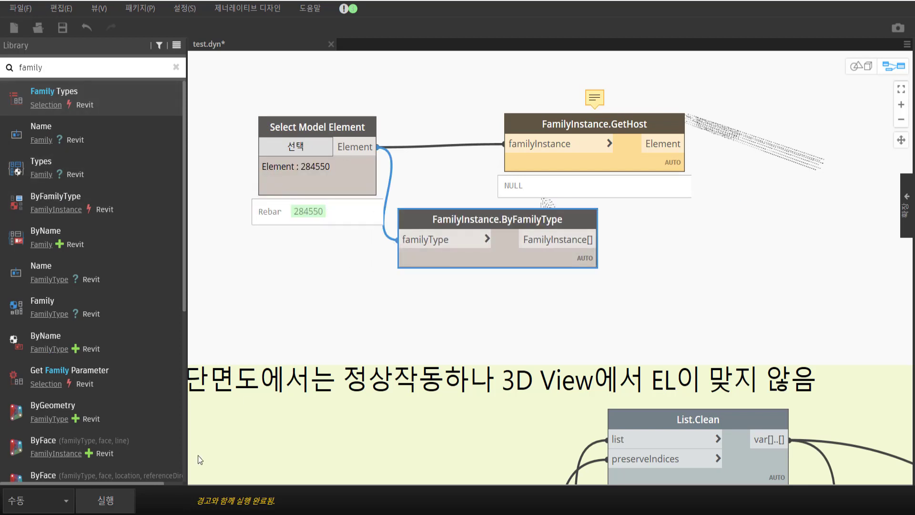
- Delete the separate node groups on the right side of the graph
scroll(630, 311, "down", 5)
scroll(623, 228, "down", 5)
scroll(662, 273, "down", 3)
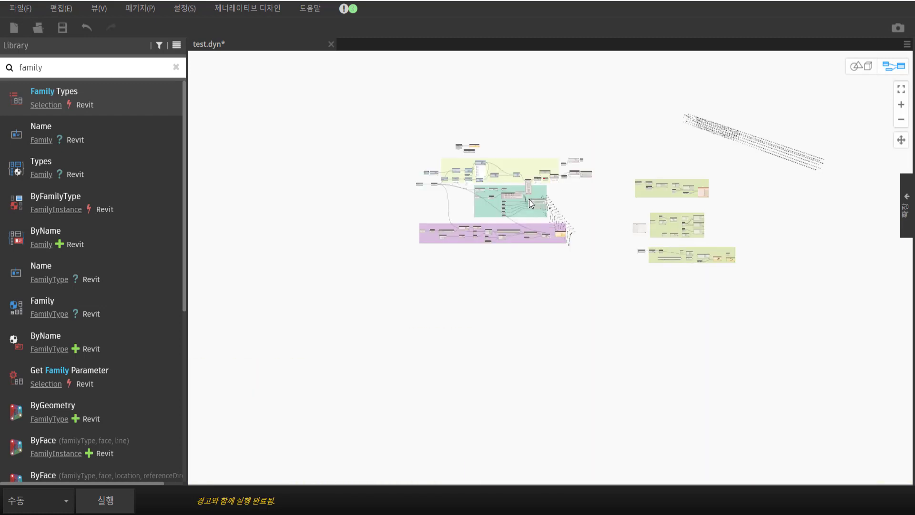
left_click_drag(594, 137, 607, 138)
key("ctrl+l")
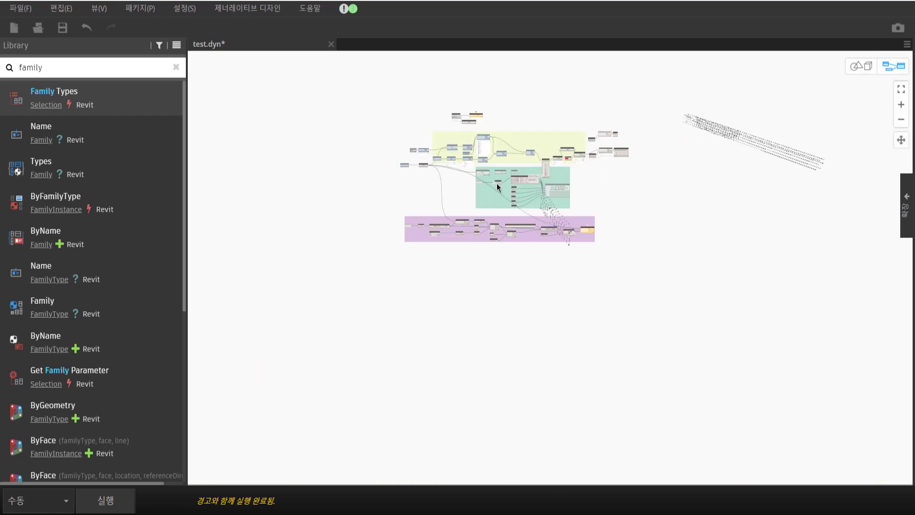
scroll(617, 192, "up", 3)
left_click_drag(687, 329, 241, 188)
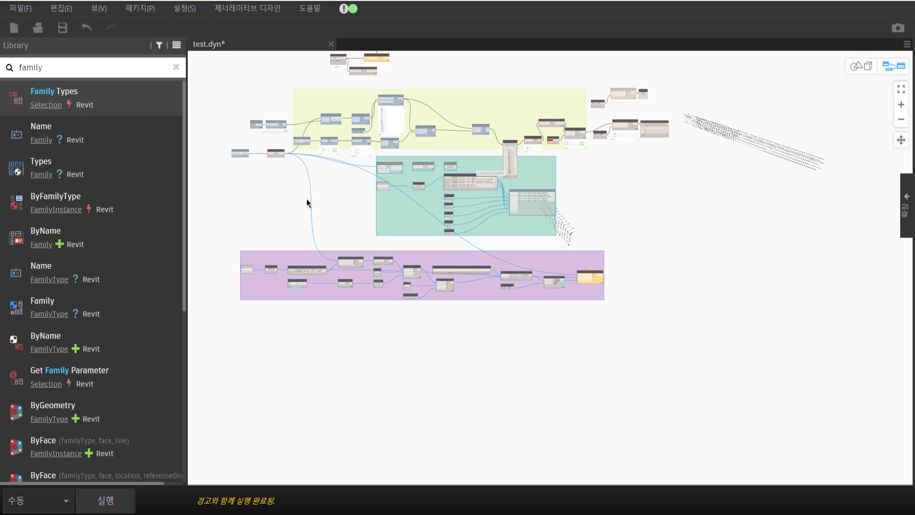
key("Delete")
scroll(386, 248, "up", 3)
scroll(316, 167, "up", 3)
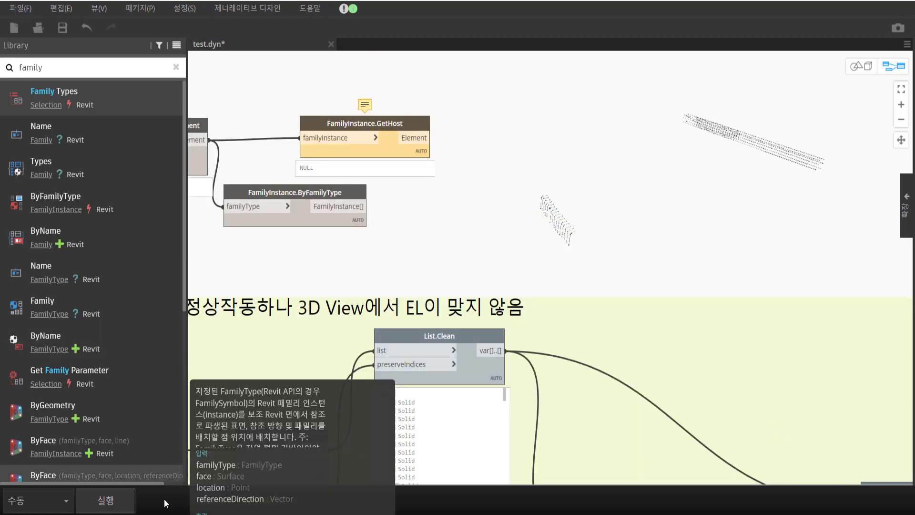
- Run the graph and place a FamilyType.ByName node from the category library
left_click(126, 503)
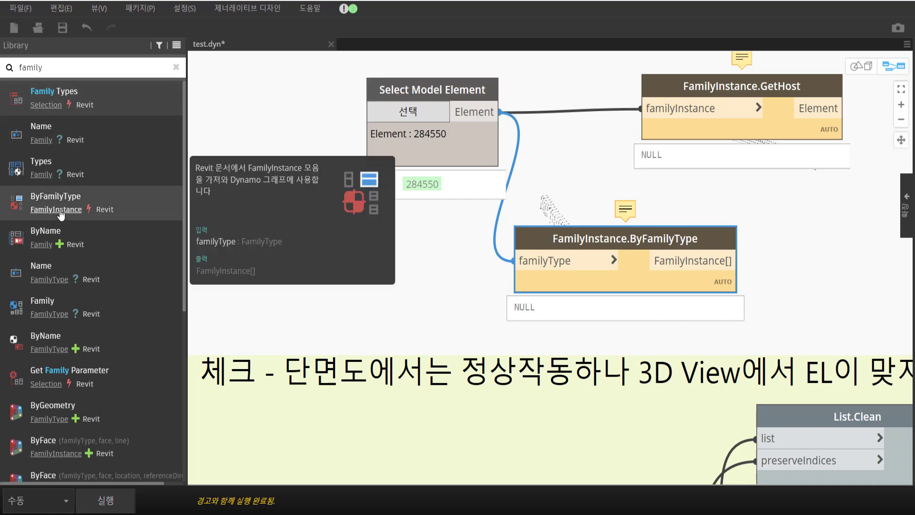
left_click(42, 283)
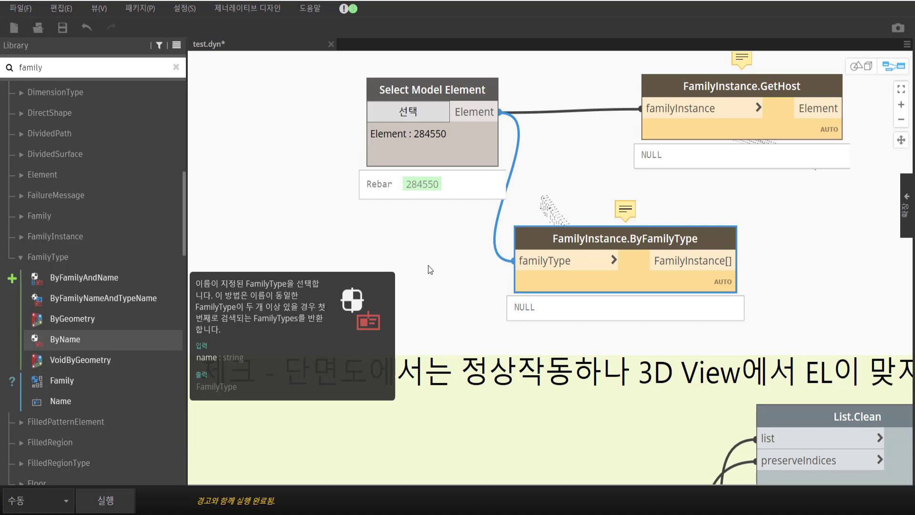
mouse_move(430, 270)
left_mouse_down()
mouse_move(576, 275)
mouse_move(340, 262)
left_mouse_up()
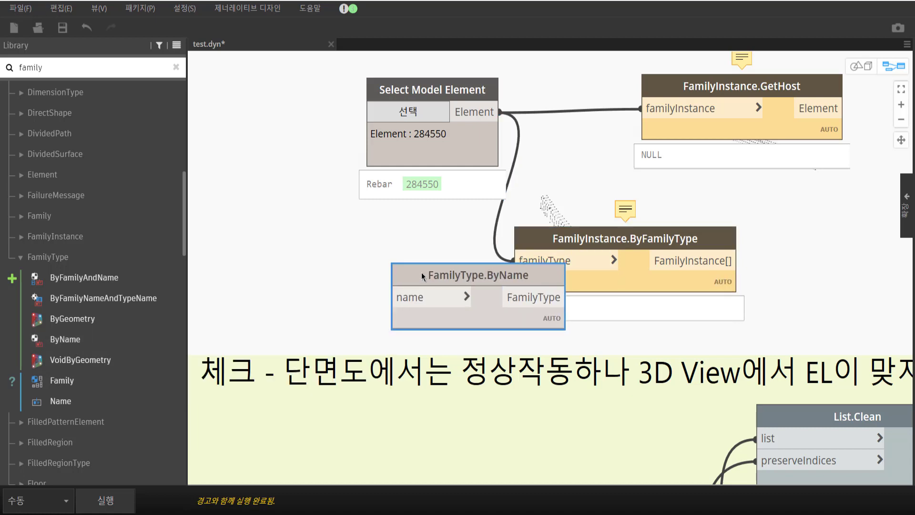
left_click_drag(387, 144, 259, 124)
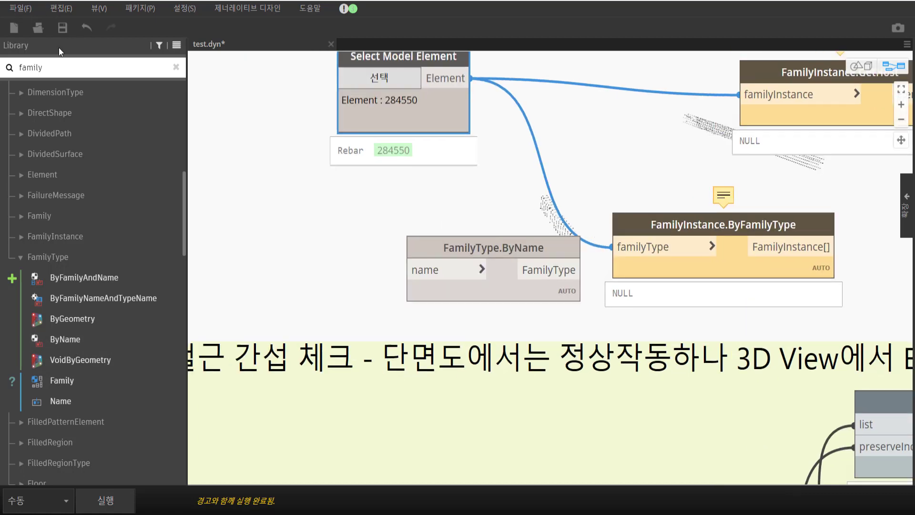
- Add an Element.ElementType node above FamilyType.ByName from the Element category
scroll(65, 226, "up", 3)
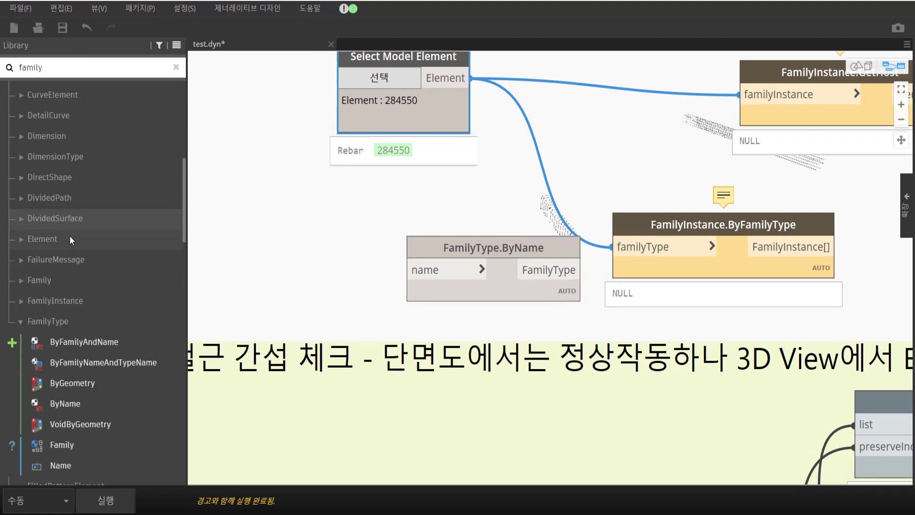
left_click(95, 234)
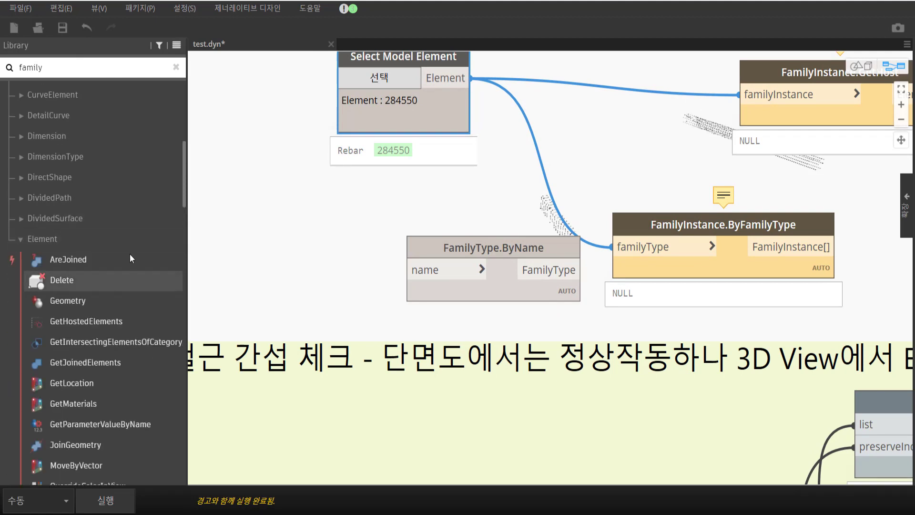
scroll(130, 254, "down", 3)
scroll(130, 305, "down", 3)
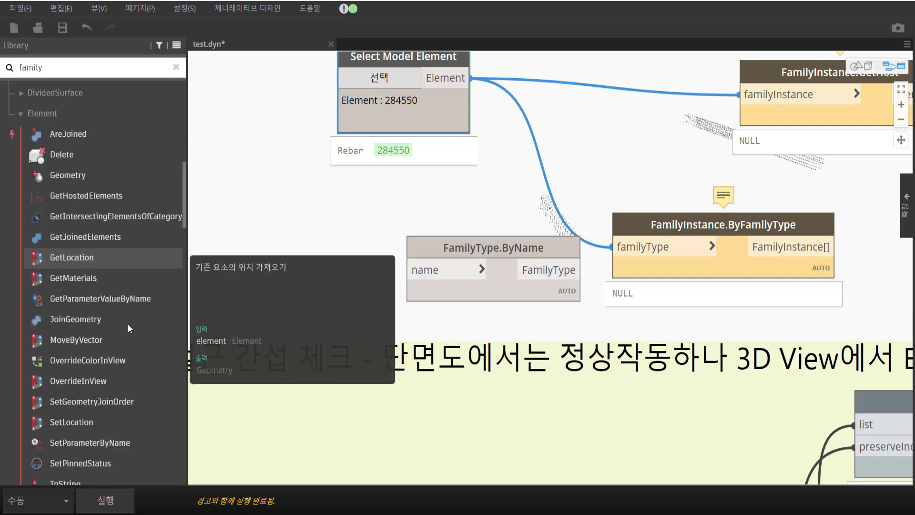
scroll(126, 328, "down", 3)
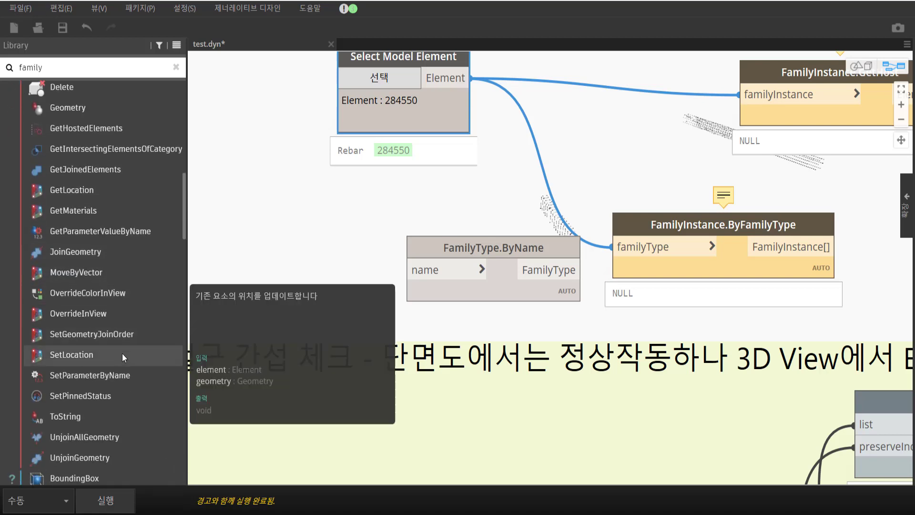
scroll(123, 341, "down", 3)
scroll(122, 340, "down", 3)
scroll(122, 339, "down", 3)
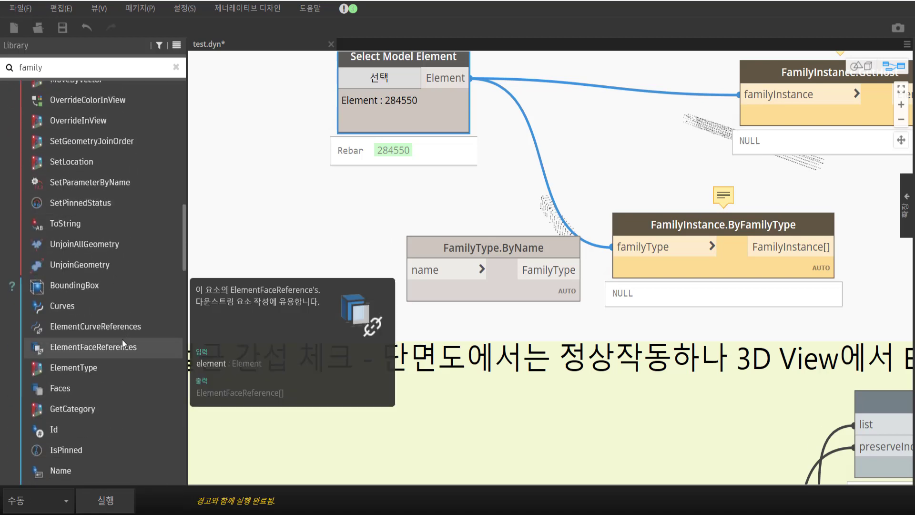
left_click(128, 370)
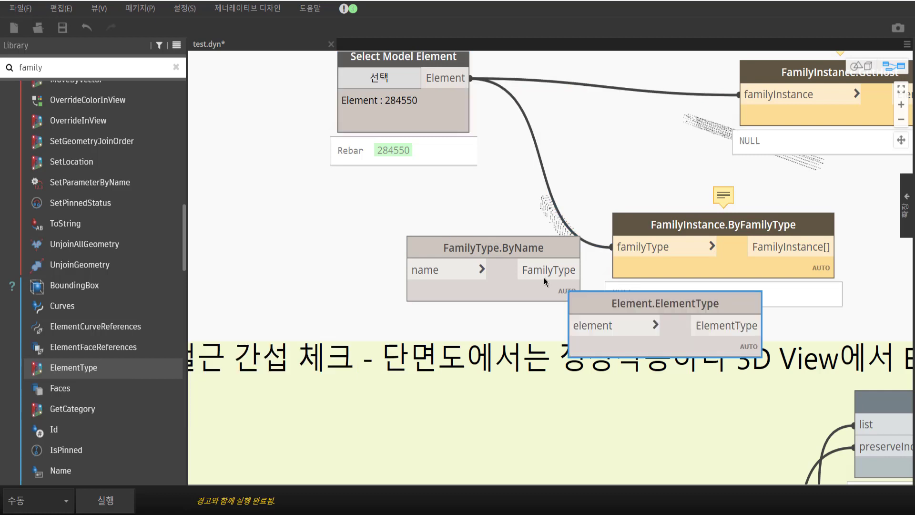
mouse_move(607, 300)
left_mouse_down()
mouse_move(279, 204)
mouse_move(279, 190)
left_mouse_up()
- Wire the picked element through Element.ElementType into ByFamilyType's familyType input
left_click(471, 78)
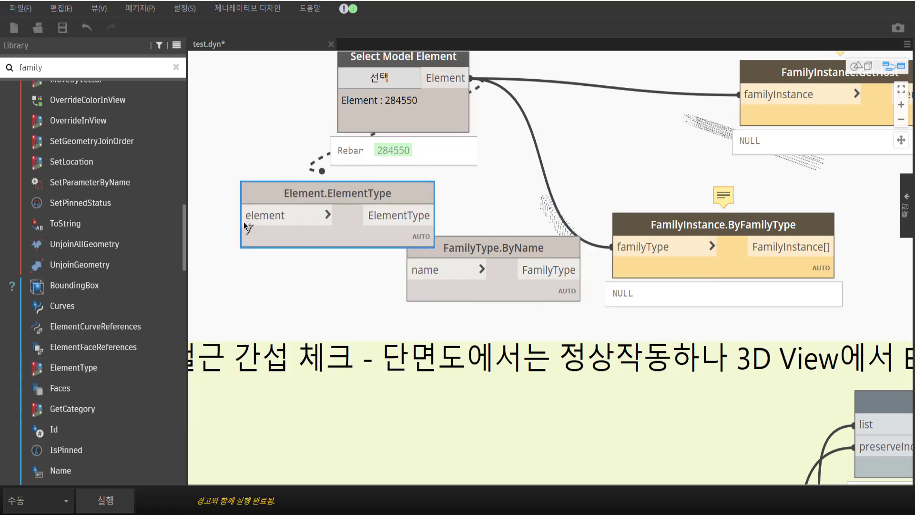
left_click(239, 215)
left_click(436, 216)
left_click(611, 246)
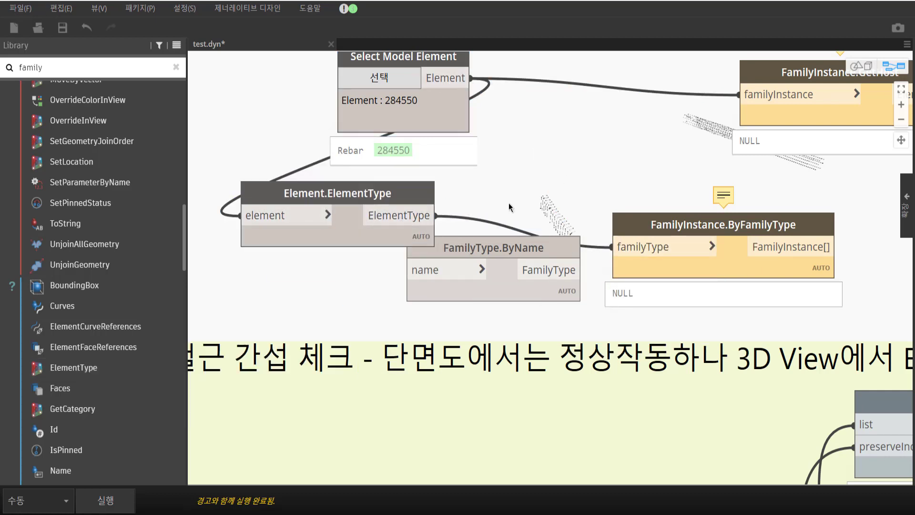
- Freeze Rebar.GetFullGeometryForView so the clash-check nodes stop running
scroll(416, 328, "down", 5)
scroll(313, 385, "up", 2)
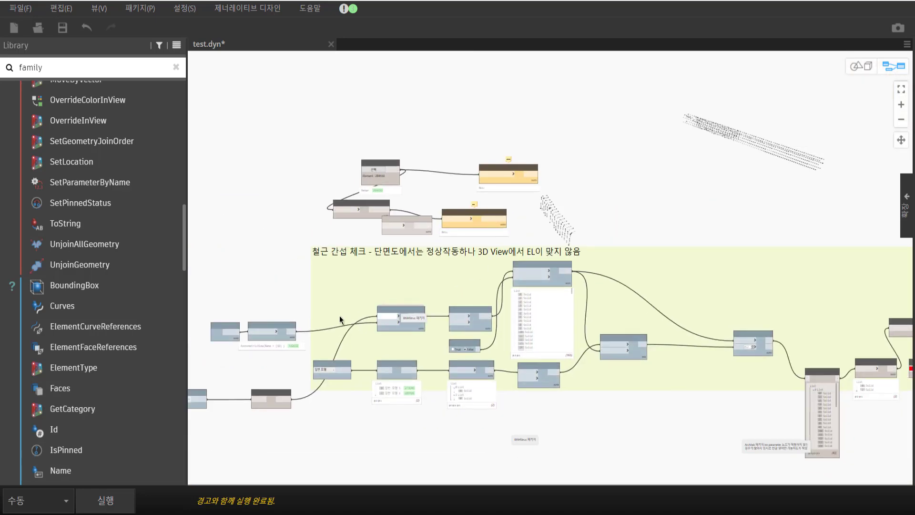
right_click(435, 302)
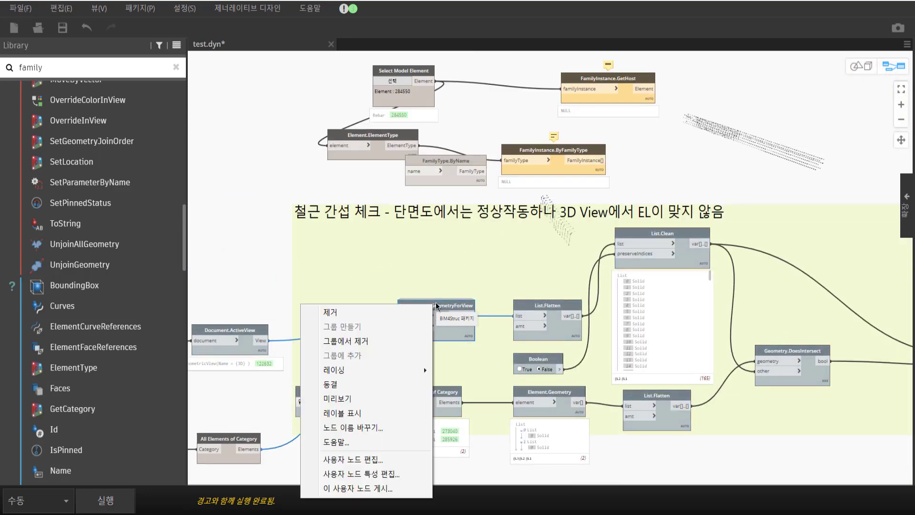
left_click(343, 380)
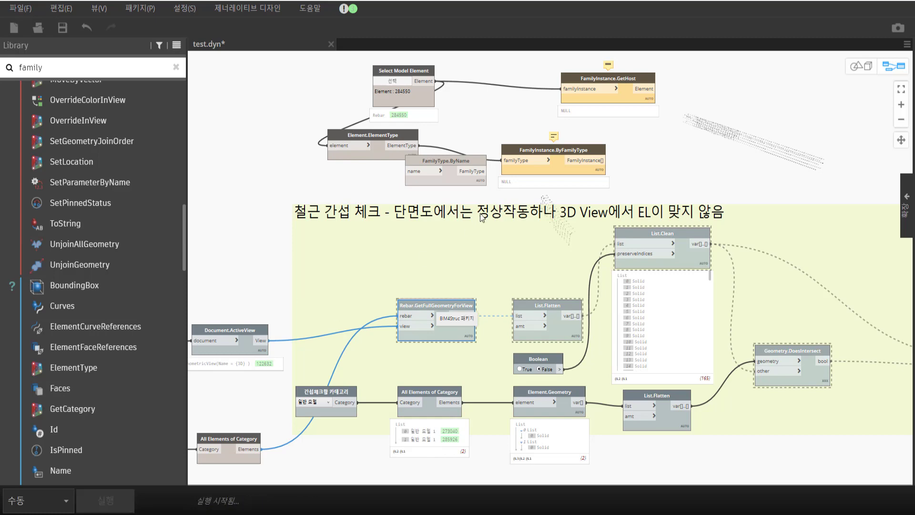
scroll(509, 125, "up", 3)
- Pick element 284435 as the Select Model Element input and run the graph
scroll(367, 205, "up", 1)
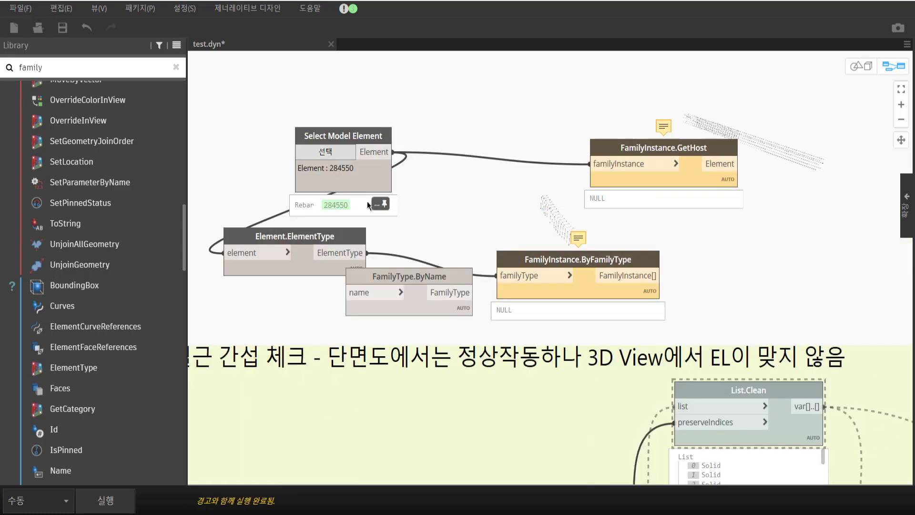
left_click_drag(388, 173, 221, 133)
middle_click_drag(221, 133, 357, 171)
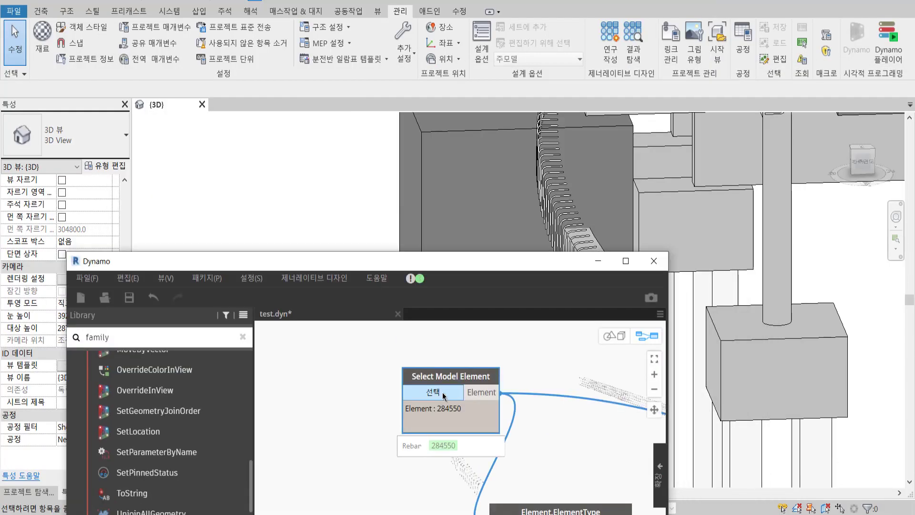
left_click(442, 393)
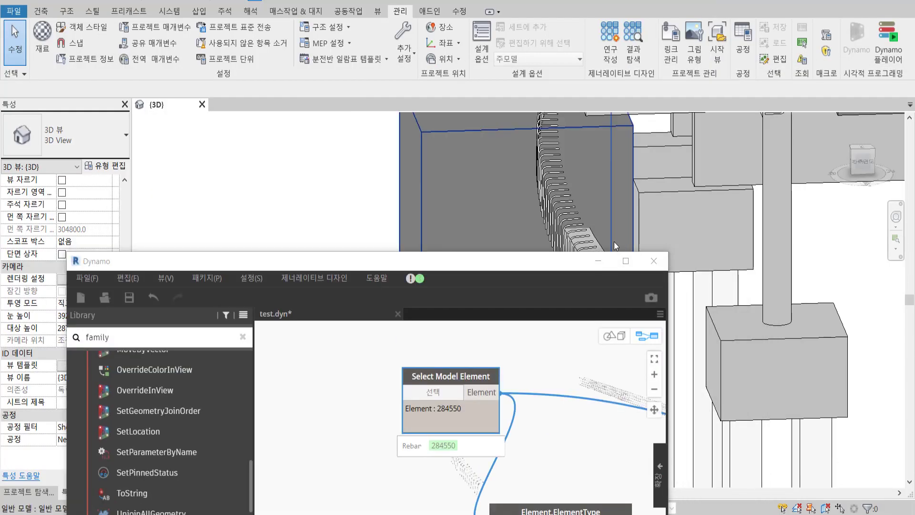
left_click(598, 242)
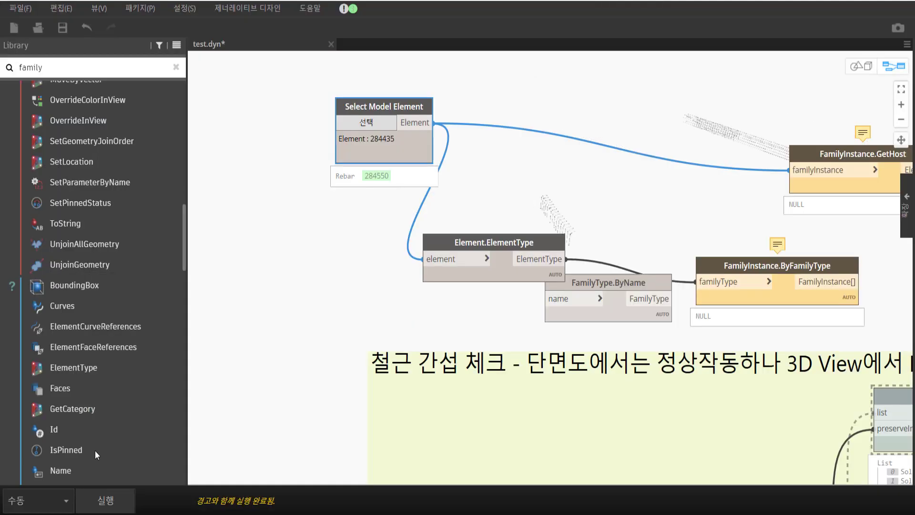
left_click(105, 500)
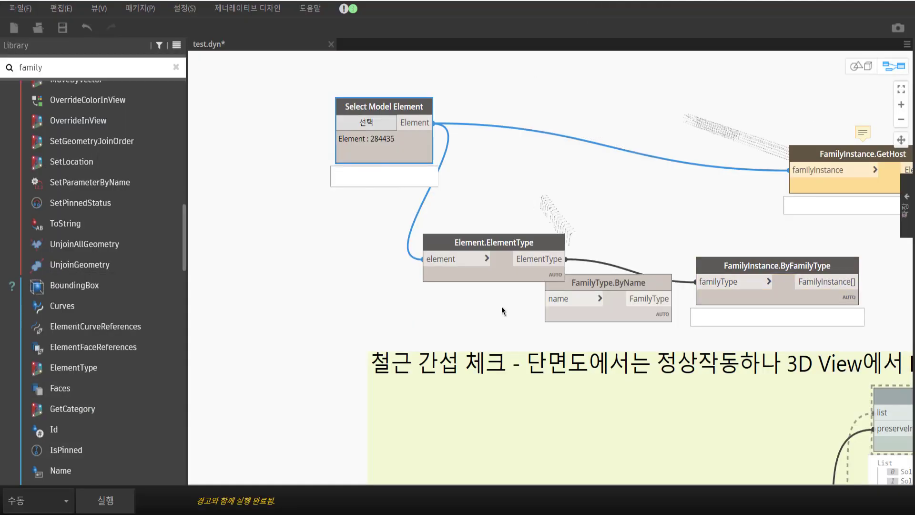
- Connect ByFamilyType's instances into GetHost and run it to return their Levels
middle_click_drag(732, 217, 581, 211)
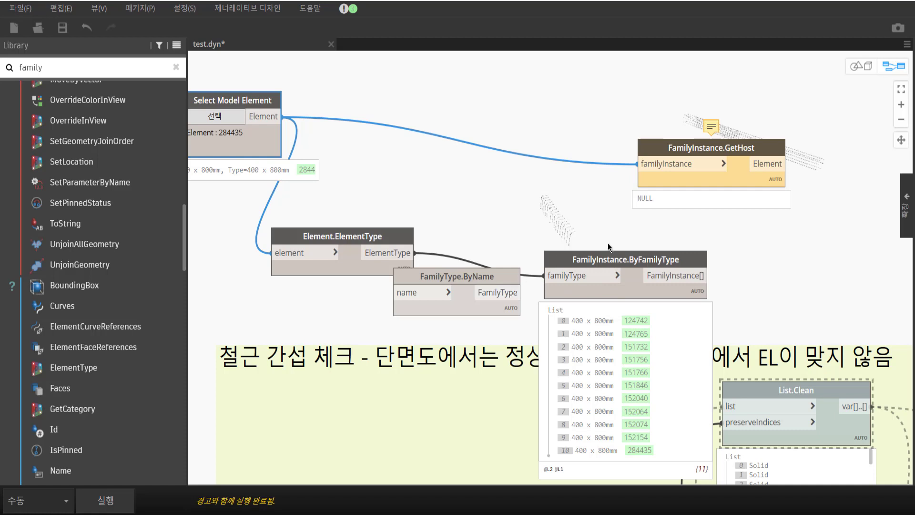
left_click_drag(620, 260, 614, 227)
left_click_drag(699, 242, 637, 164)
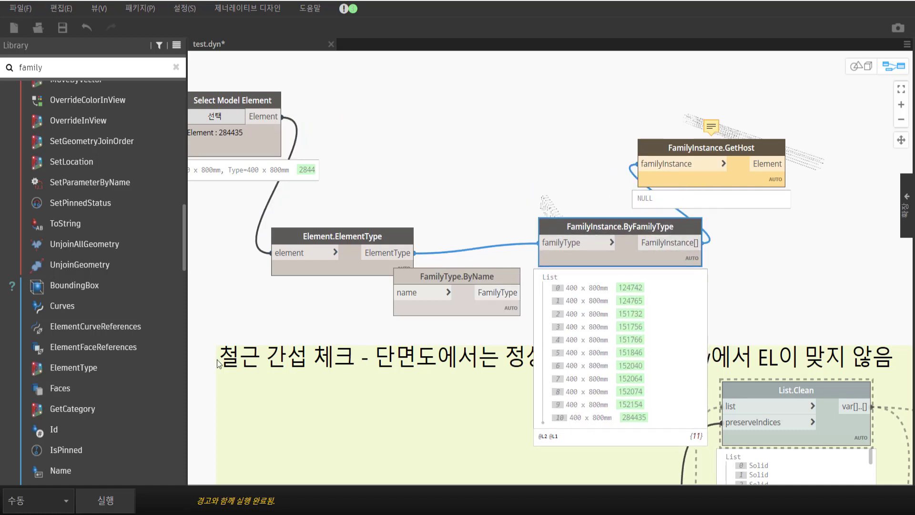
left_click(105, 500)
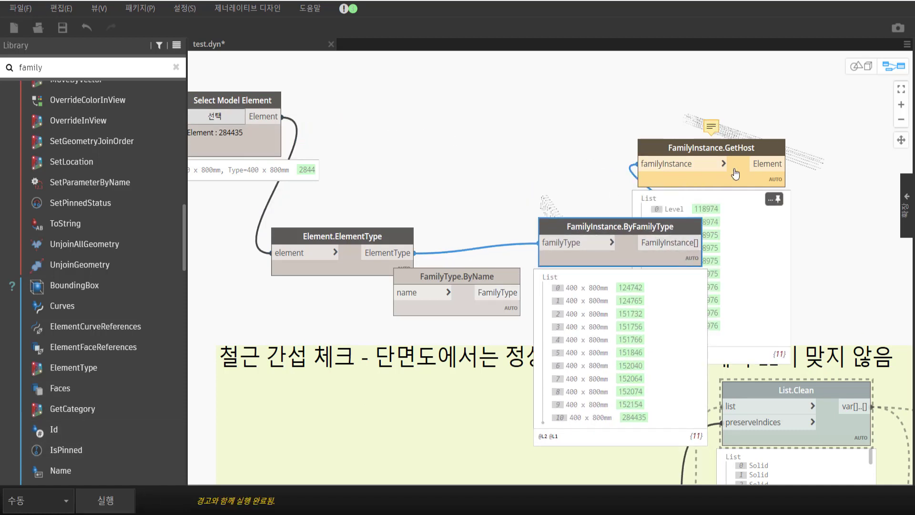
- Arrange GetHost, ByFamilyType, Element.ElementType and Select Model Element into a neater row
left_click(726, 95)
left_click_drag(728, 150, 835, 156)
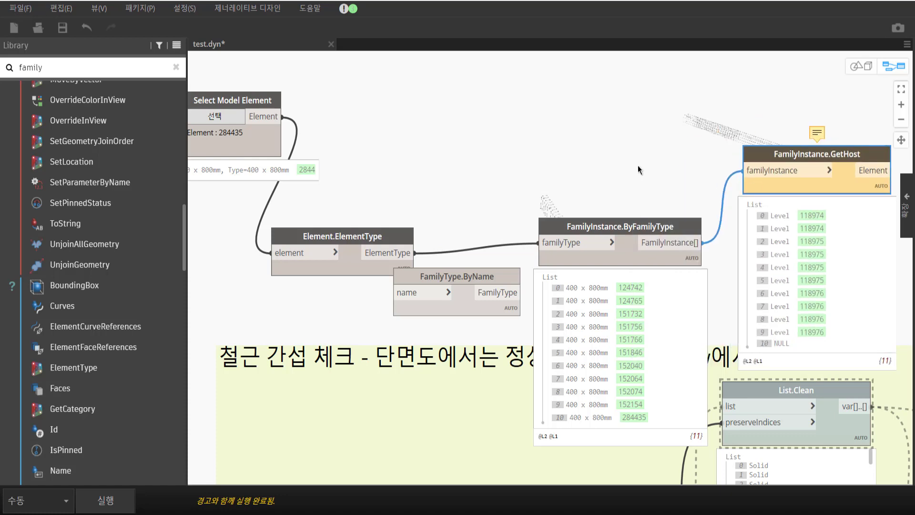
left_click_drag(620, 227, 629, 161)
left_click_drag(395, 233, 473, 153)
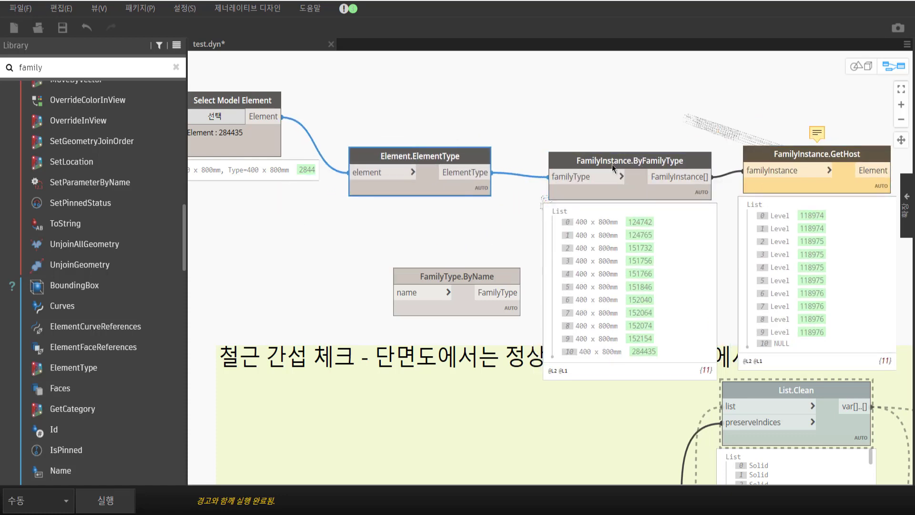
middle_click_drag(612, 164, 773, 205)
left_click_drag(434, 146, 449, 187)
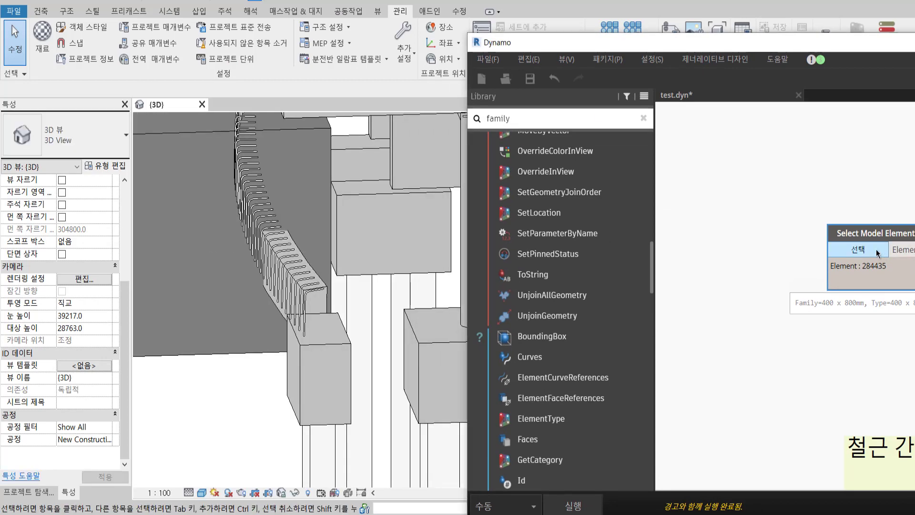
- Pick rebar 284550 in the Revit 3D view as Dynamo's input, giving RebarBarType 53674
left_click(858, 249)
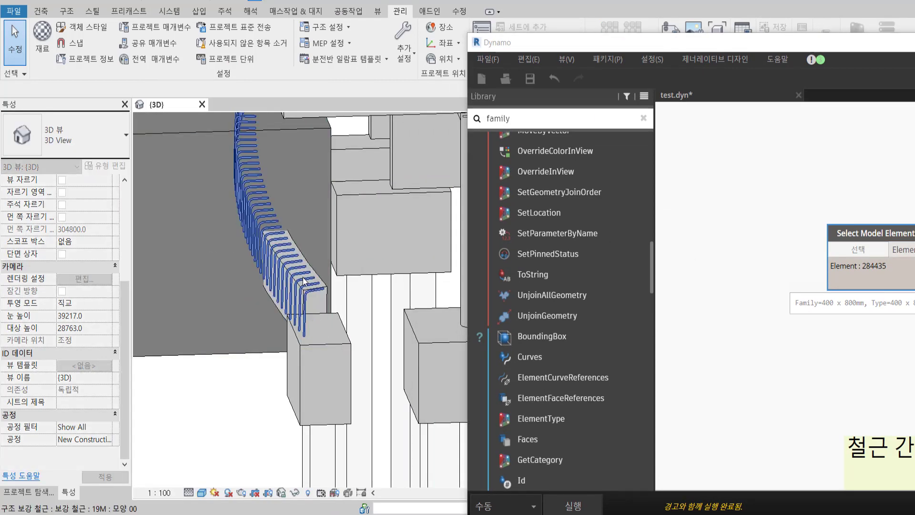
left_click(304, 281)
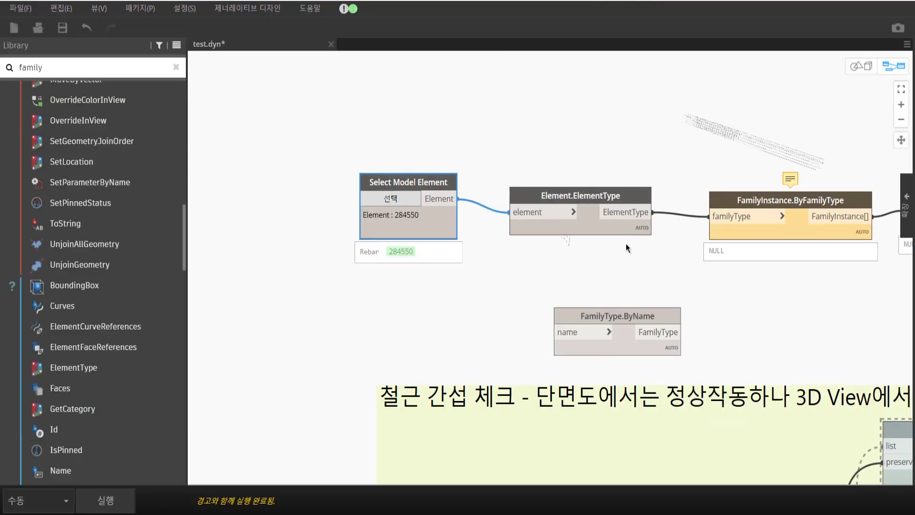
left_click(648, 233)
scroll(843, 151, "up", 3)
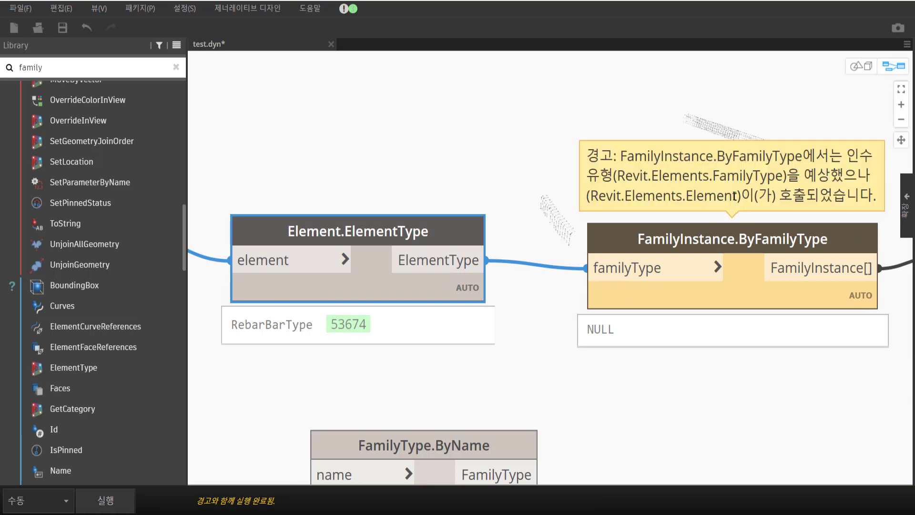
mouse_move(791, 178)
middle_click_drag(218, 117, 376, 126)
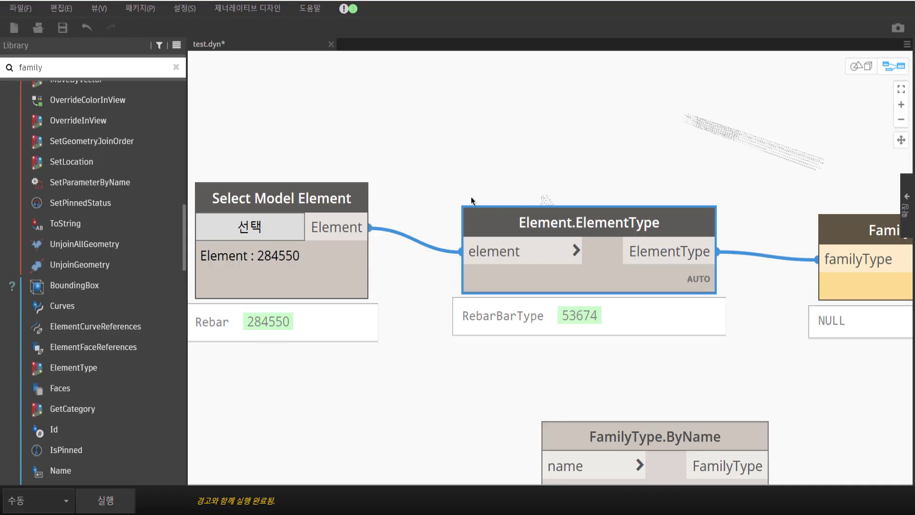
- Place an unset Family Types node from a 'family' search and restore the Dynamo window
right_click(433, 153)
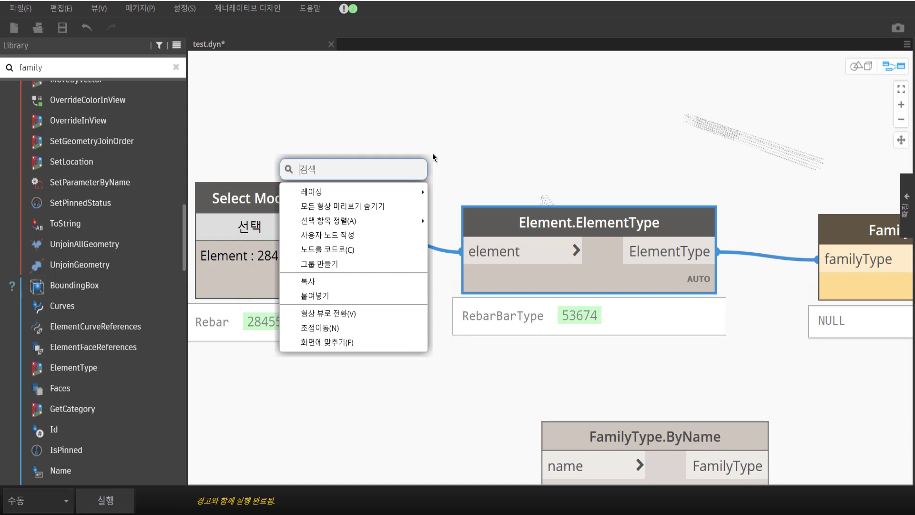
type("family")
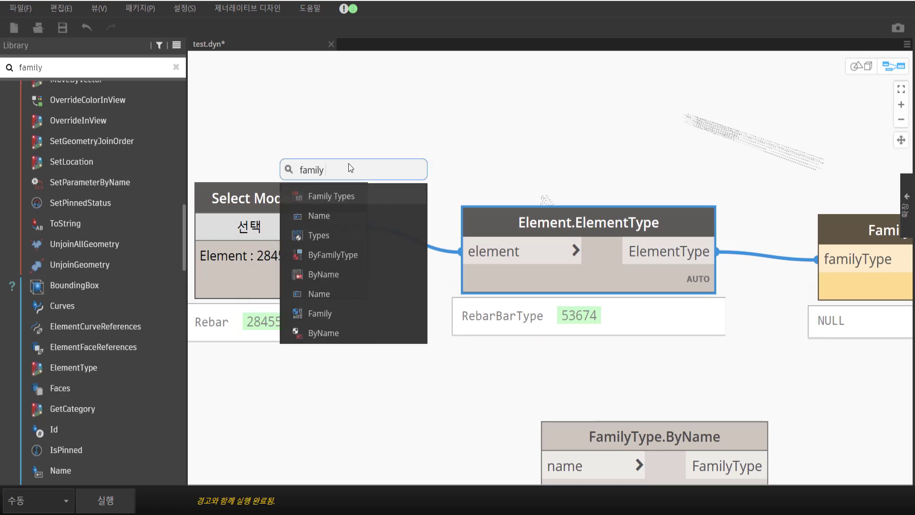
left_click(350, 196)
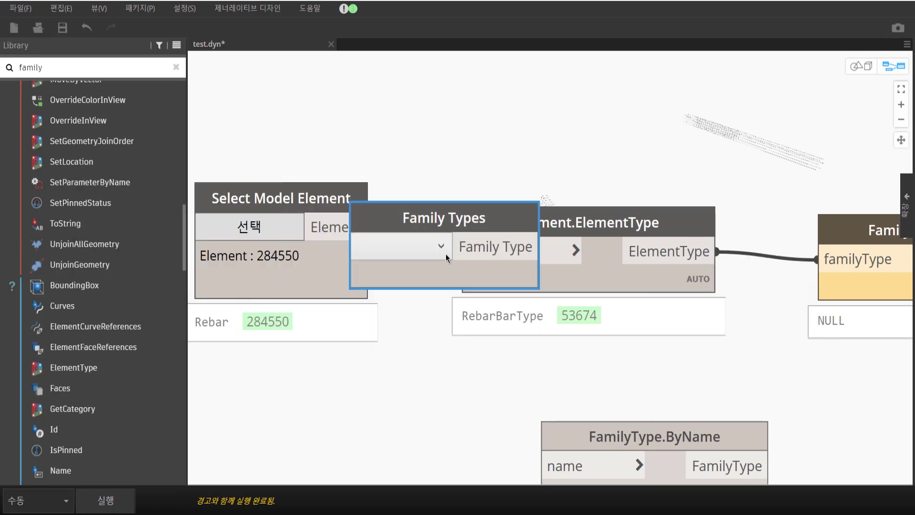
left_click(399, 245)
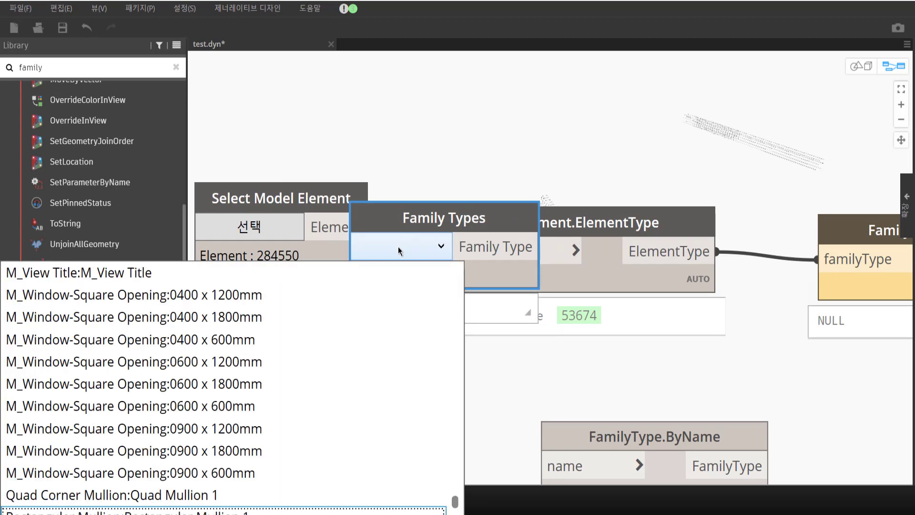
scroll(402, 351, "down", 5)
scroll(401, 350, "up", 1)
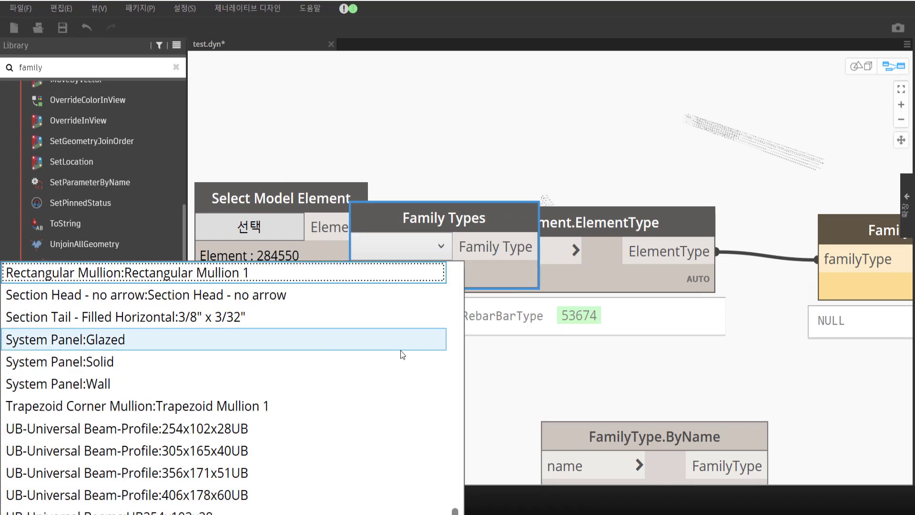
left_click(404, 150)
double_click(390, 13)
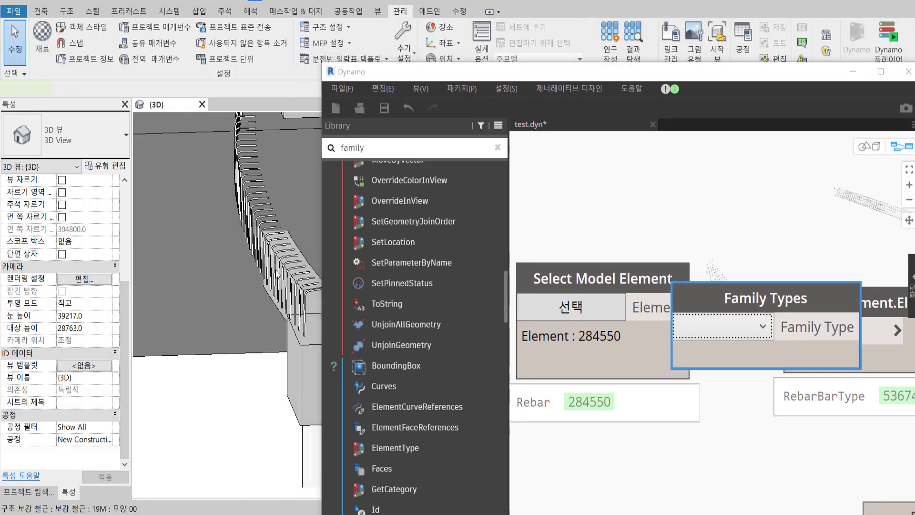
- Select the rebar set in the 3D view and browse Dynamo's Family Types list
left_click(276, 275)
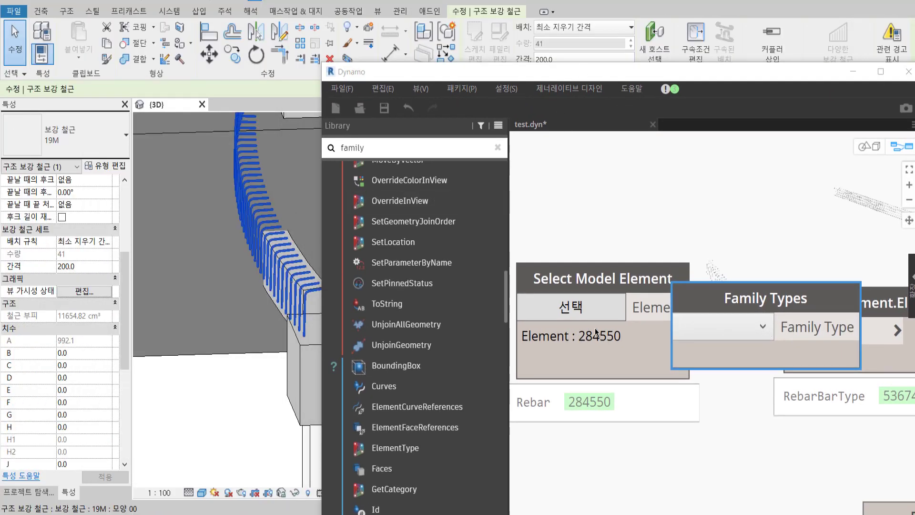
left_click(715, 329)
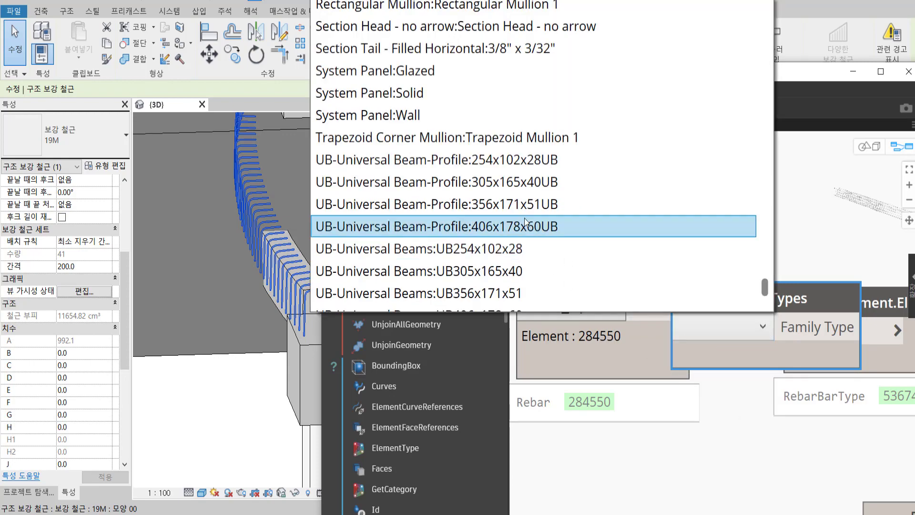
scroll(526, 222, "down", 1)
scroll(527, 223, "down", 3)
scroll(476, 270, "up", 8)
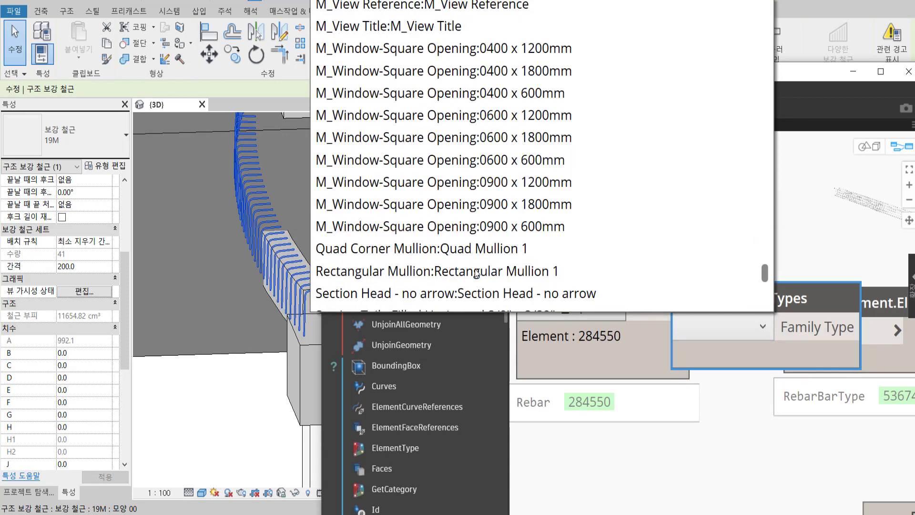
scroll(476, 273, "up", 5)
scroll(477, 274, "up", 5)
scroll(479, 276, "up", 5)
scroll(482, 277, "up", 5)
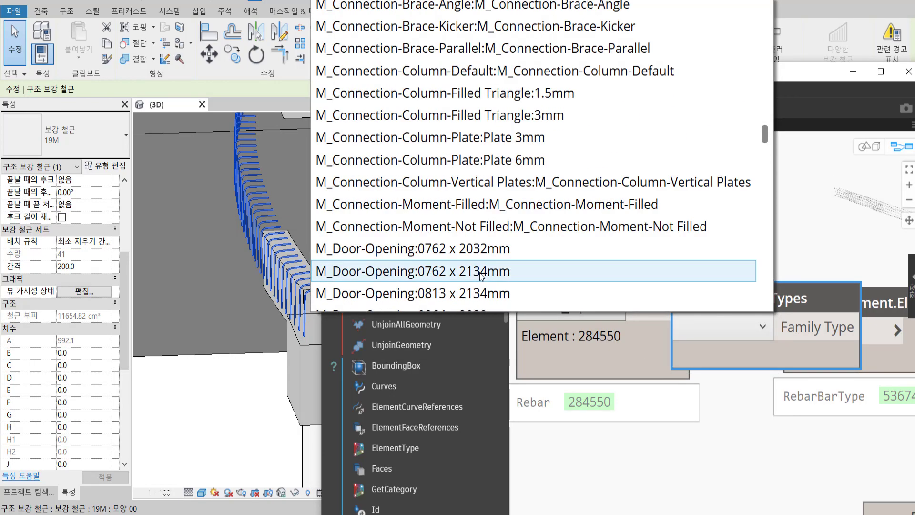
scroll(482, 276, "up", 5)
scroll(481, 276, "up", 5)
scroll(481, 275, "up", 5)
scroll(482, 276, "up", 3)
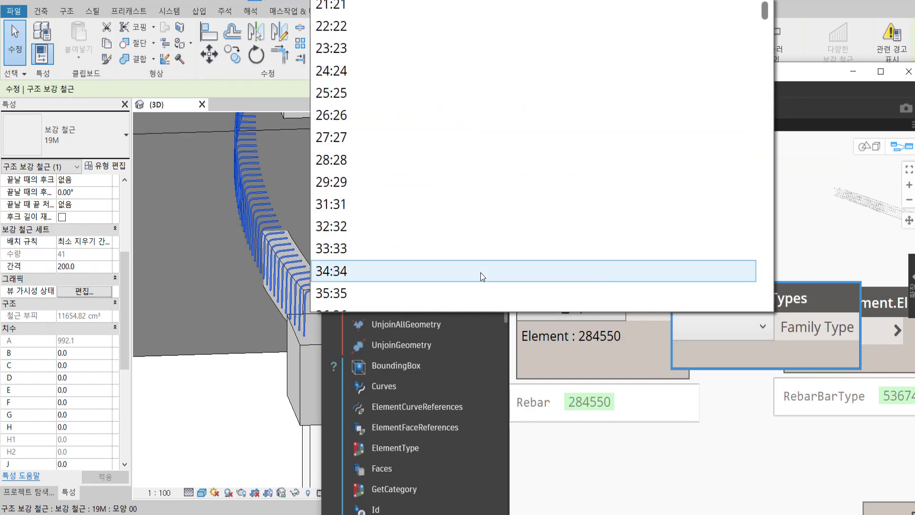
scroll(481, 273, "up", 3)
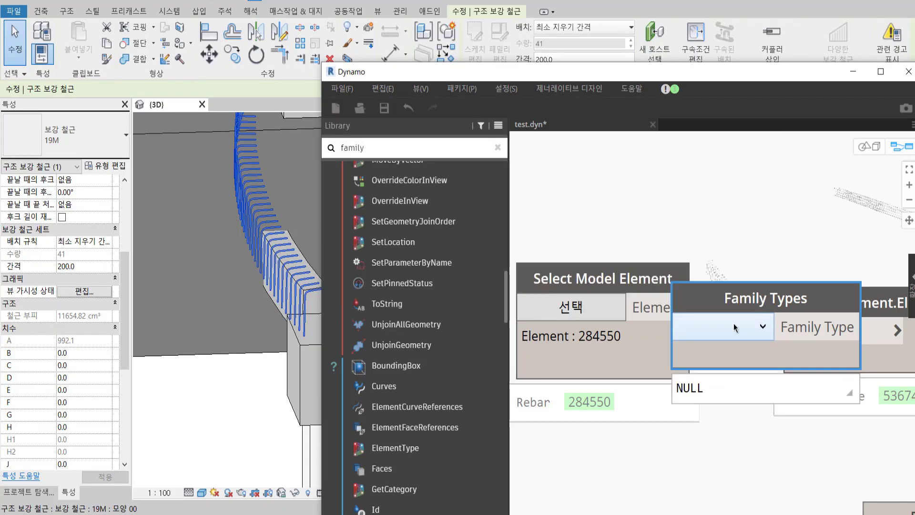
- Scroll the Family Types list unchosen, then show Revit's rebar types 10M–57M with 19M current
left_click(734, 323)
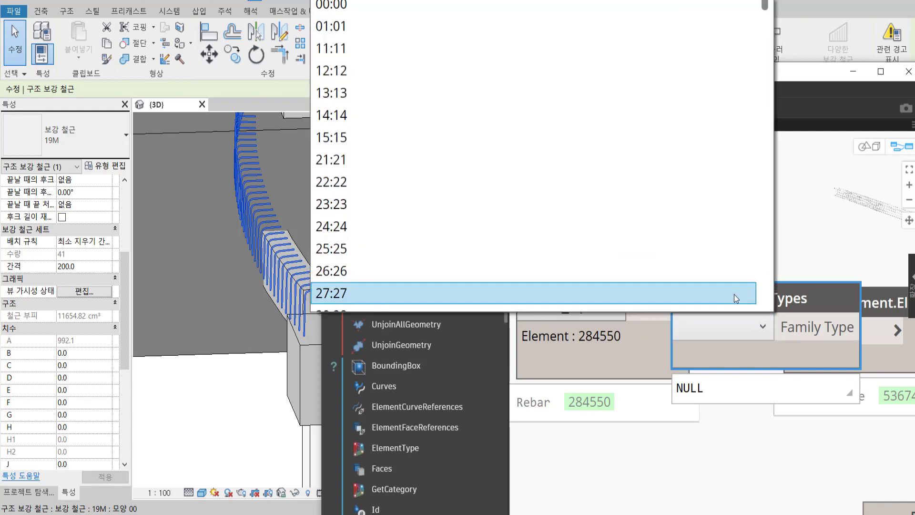
scroll(519, 215, "down", 1)
scroll(518, 217, "down", 3)
scroll(518, 216, "down", 4)
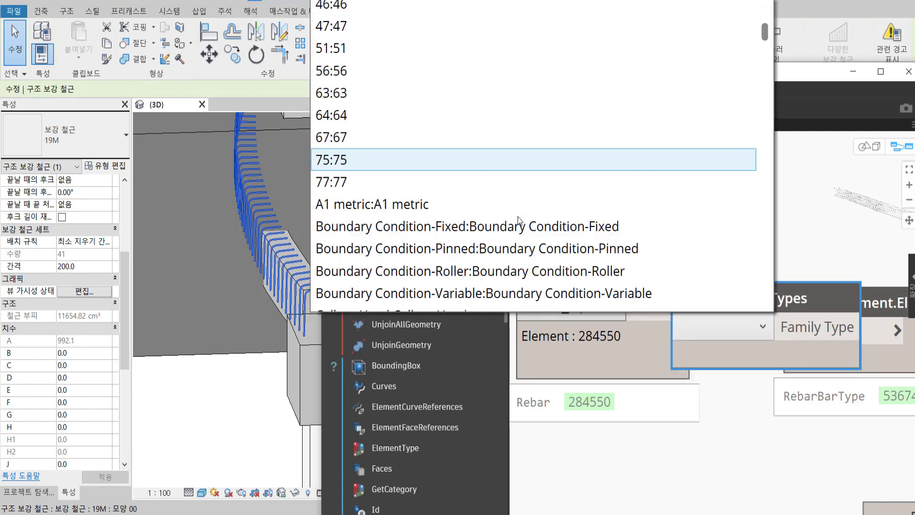
scroll(518, 217, "down", 2)
scroll(518, 217, "down", 3)
scroll(520, 220, "down", 1)
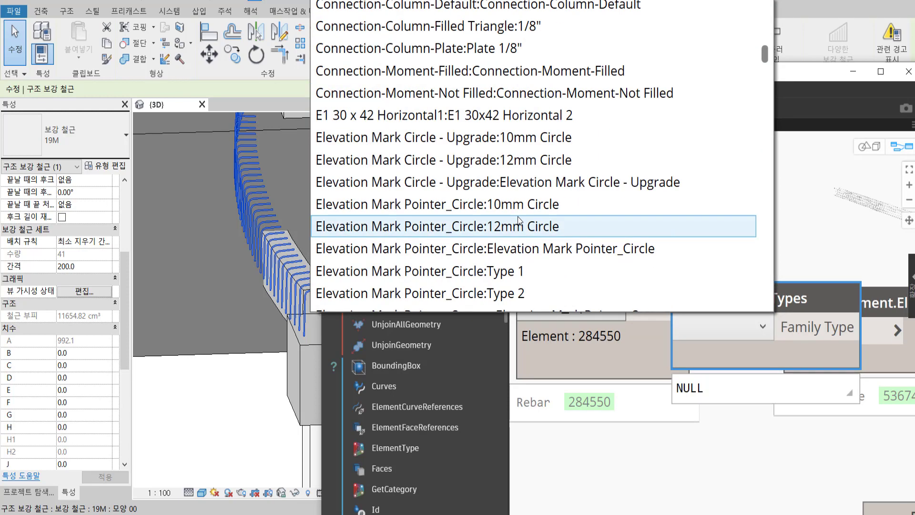
scroll(518, 220, "down", 4)
scroll(518, 219, "down", 3)
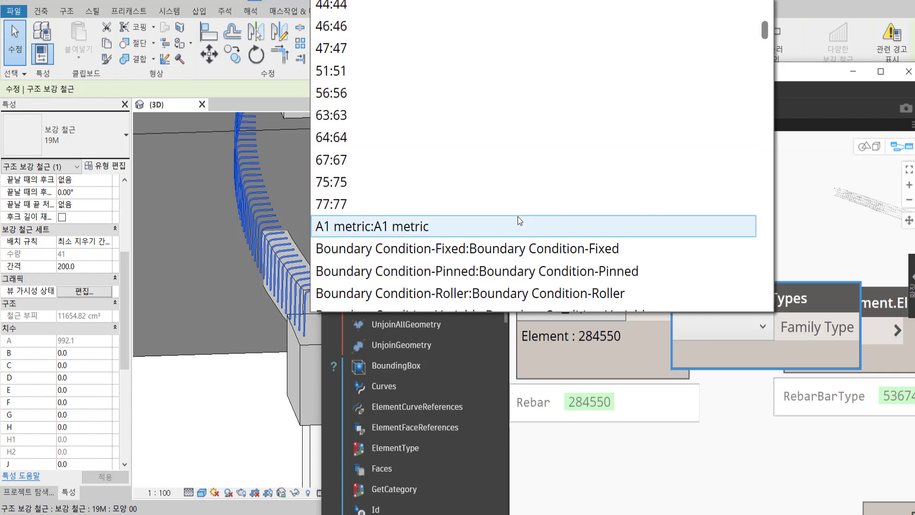
scroll(518, 216, "down", 3)
scroll(518, 216, "down", 5)
scroll(518, 216, "down", 4)
scroll(518, 217, "down", 5)
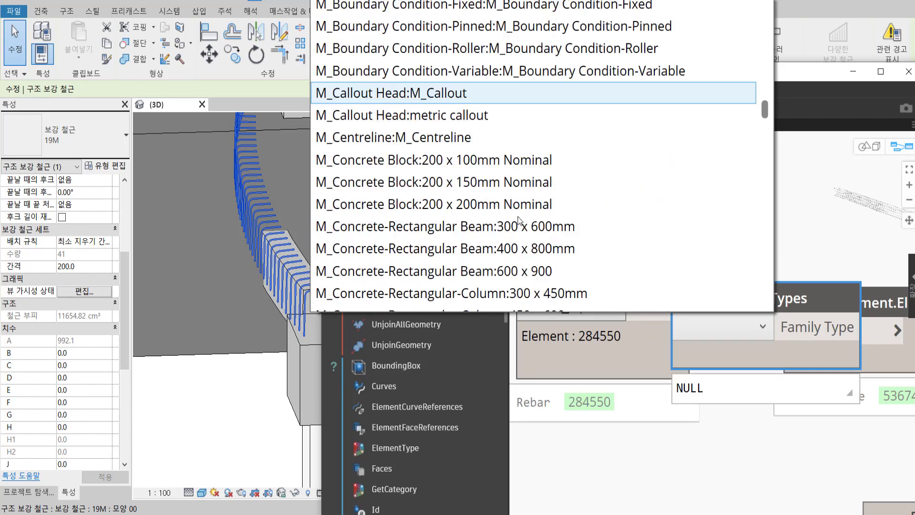
scroll(518, 216, "down", 2)
scroll(518, 217, "down", 6)
scroll(518, 216, "down", 3)
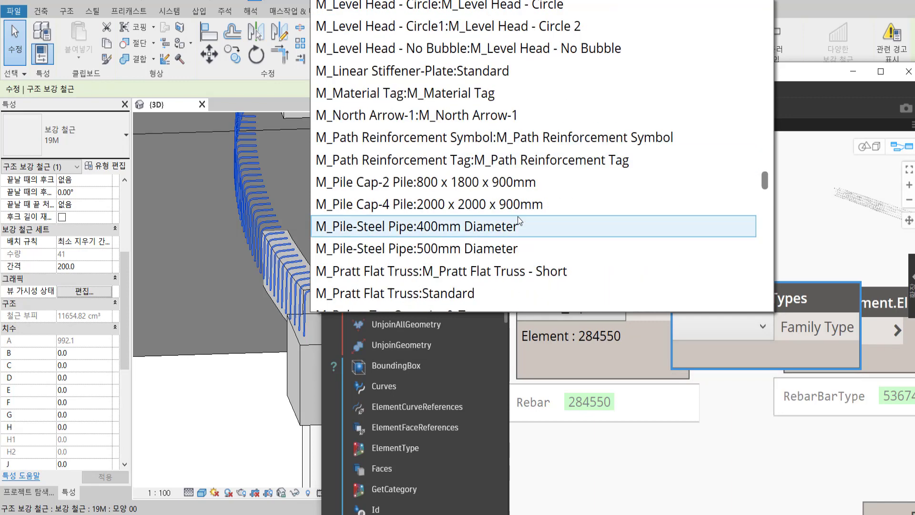
scroll(518, 217, "down", 6)
scroll(518, 216, "down", 3)
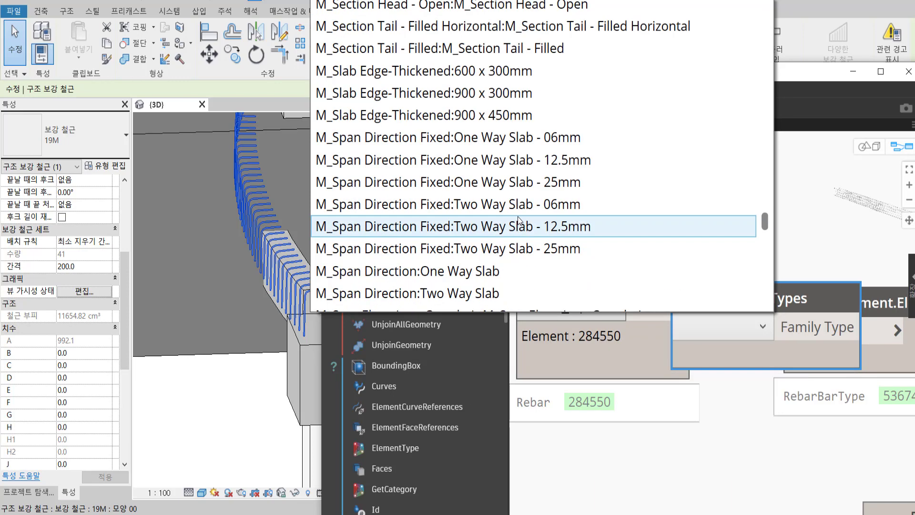
scroll(517, 217, "down", 4)
scroll(518, 216, "down", 2)
scroll(518, 217, "down", 2)
scroll(518, 216, "down", 1)
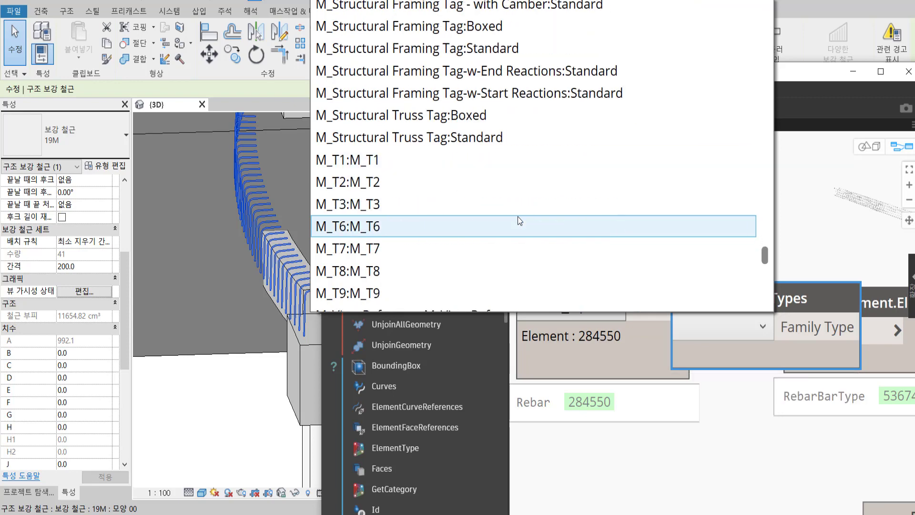
scroll(518, 216, "down", 3)
scroll(518, 216, "down", 1)
scroll(518, 217, "down", 3)
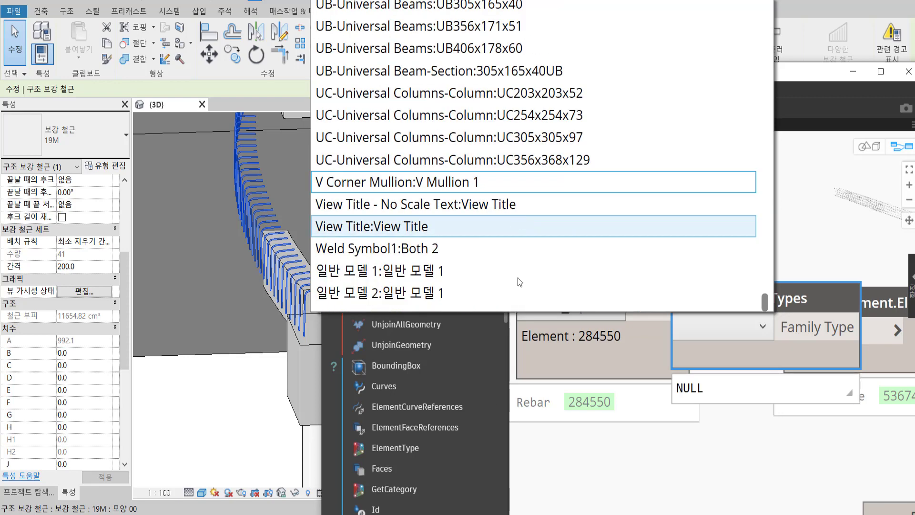
left_click(825, 203)
left_click(79, 137)
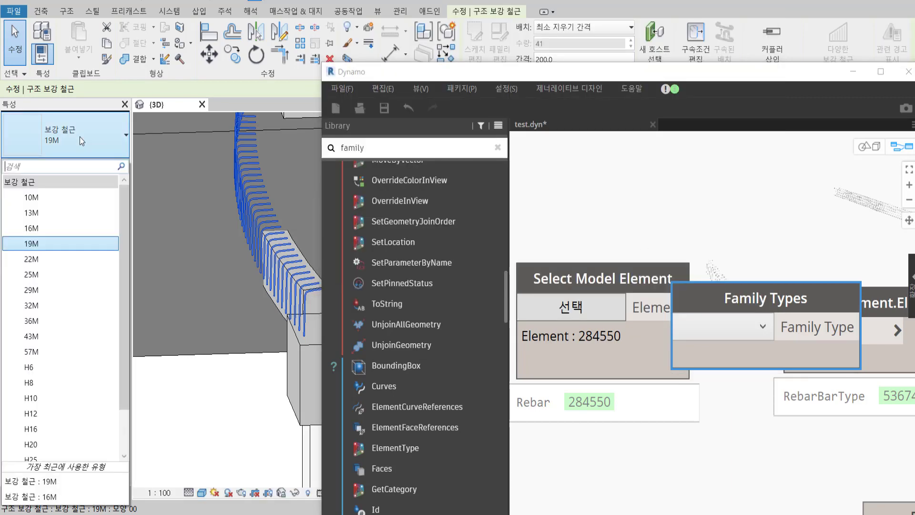
- Set the Family Types node to M_19:M_19
left_click(627, 244)
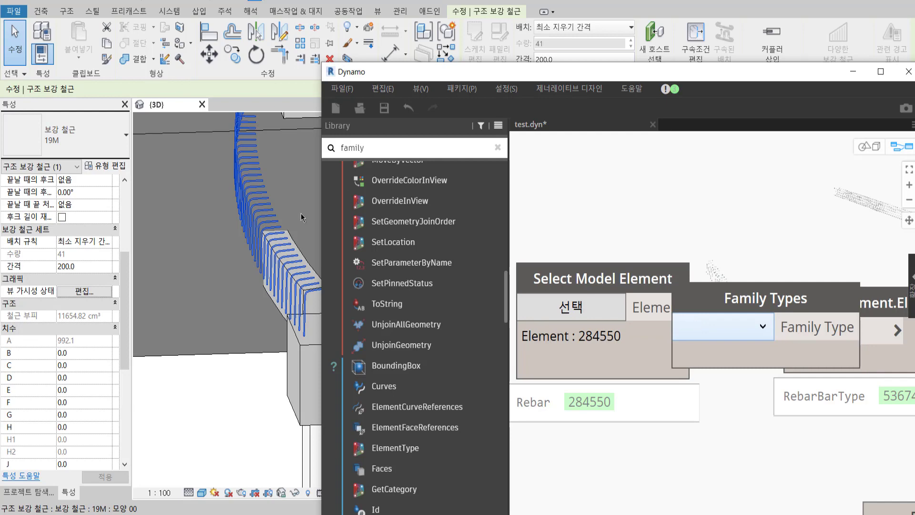
left_click(694, 318)
scroll(446, 222, "up", 3)
scroll(446, 221, "up", 3)
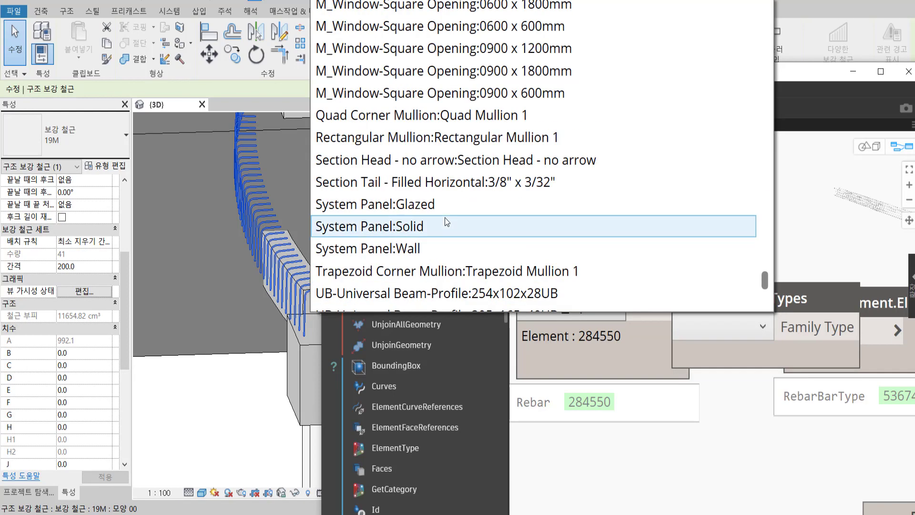
scroll(446, 221, "up", 5)
scroll(445, 218, "up", 2)
scroll(445, 217, "up", 2)
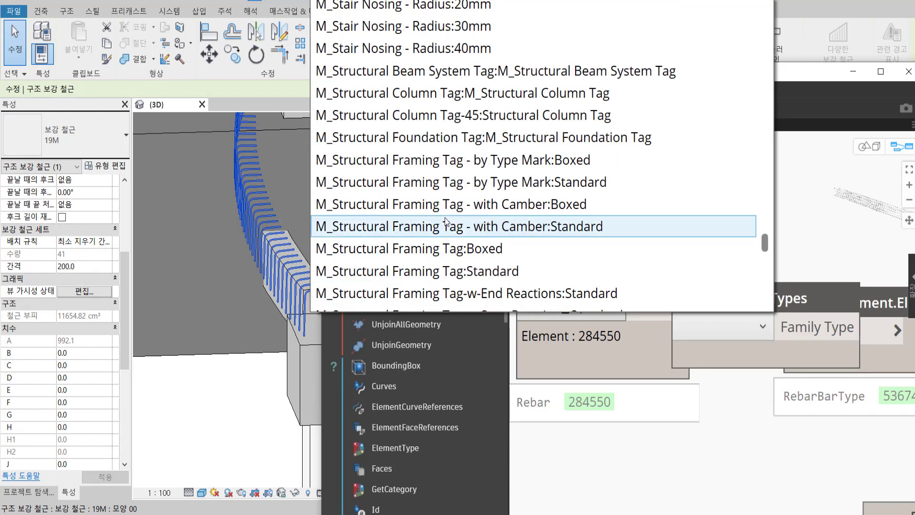
scroll(445, 217, "up", 3)
scroll(446, 220, "up", 4)
scroll(446, 220, "up", 1)
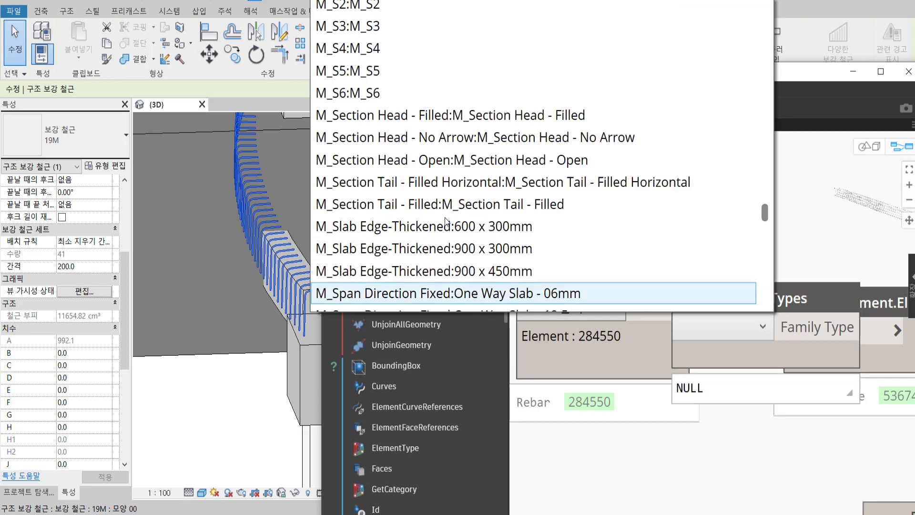
scroll(446, 219, "up", 2)
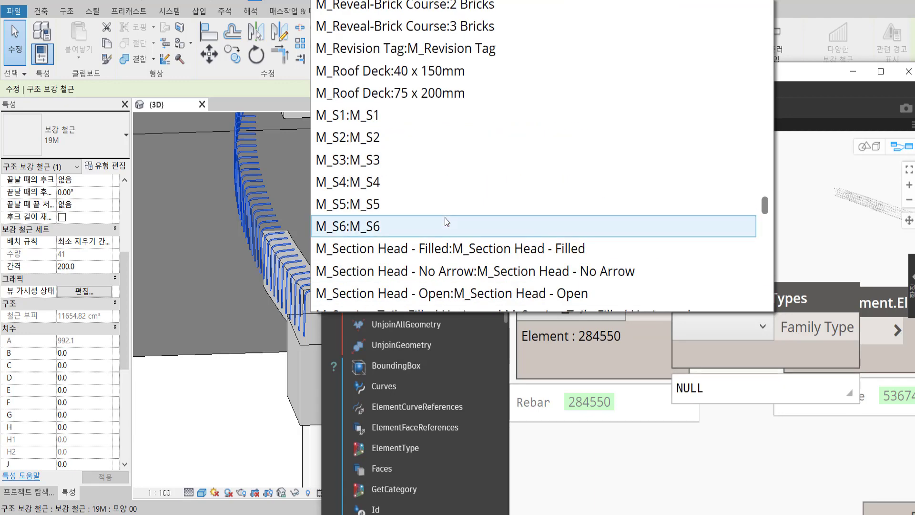
scroll(445, 217, "up", 1)
scroll(445, 218, "up", 2)
scroll(445, 217, "up", 3)
scroll(445, 218, "up", 2)
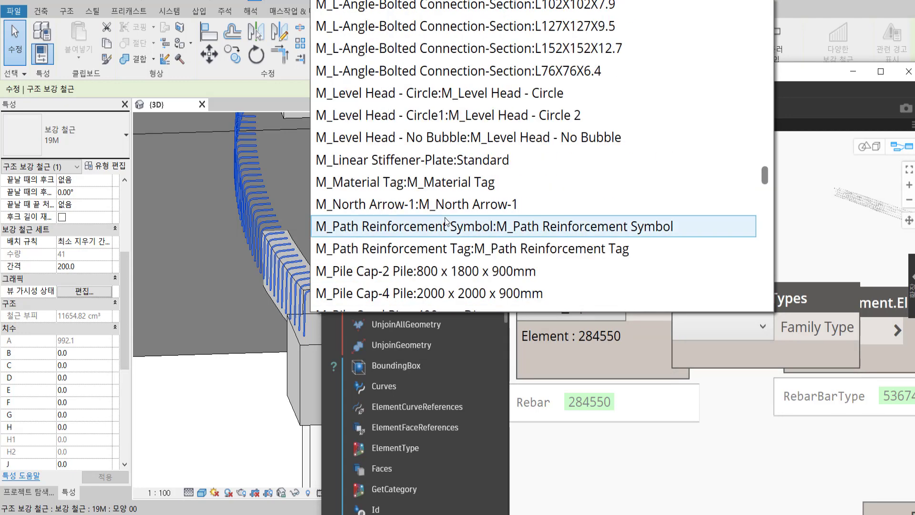
scroll(445, 220, "up", 1)
scroll(446, 220, "up", 1)
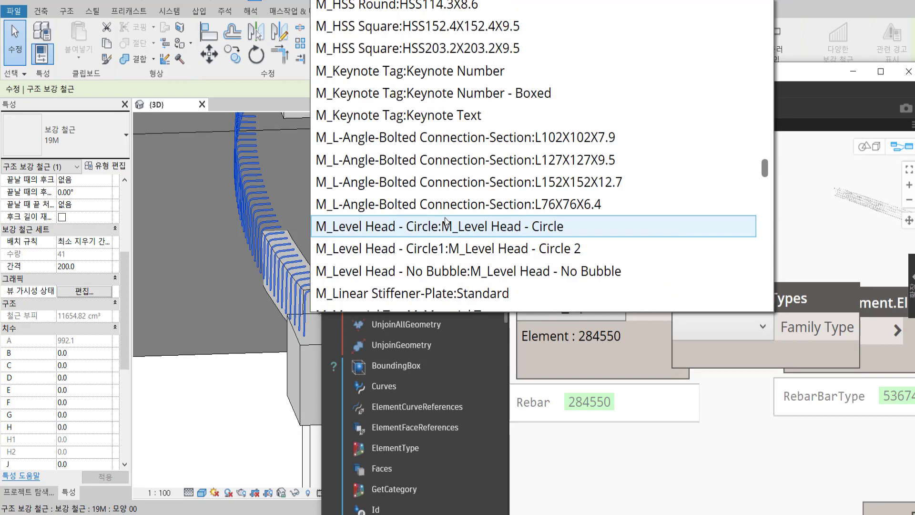
scroll(445, 220, "up", 1)
scroll(436, 169, "up", 7)
scroll(426, 210, "up", 2)
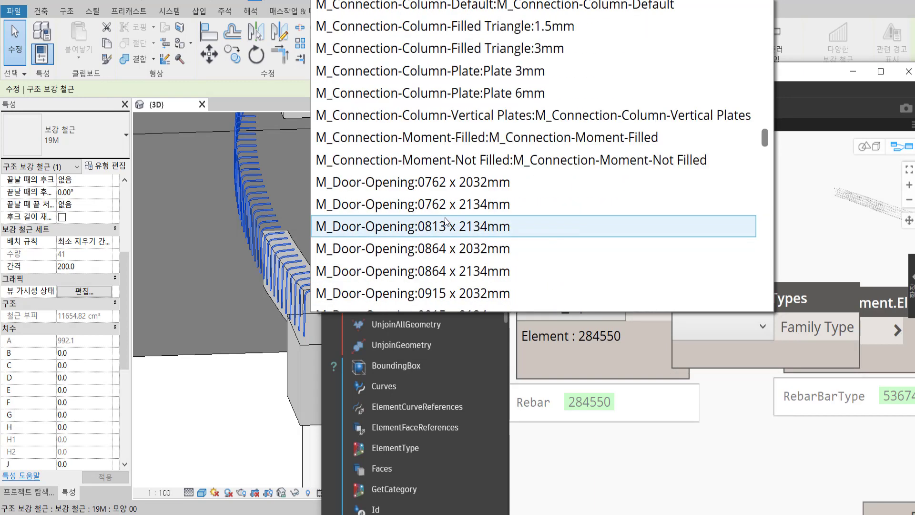
scroll(415, 139, "up", 7)
left_click(413, 136)
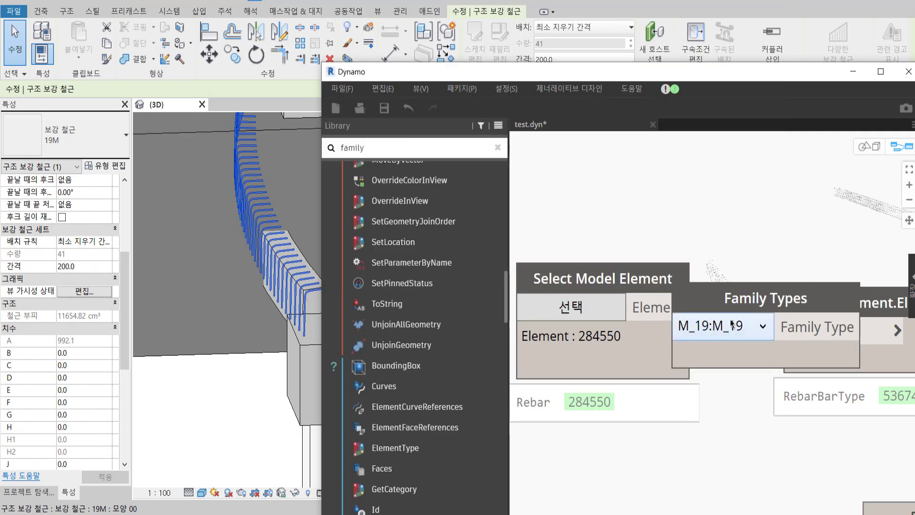
- Reposition Family Types and wire it into FamilyInstance.ByFamilyType's familyType input
left_click_drag(667, 257, 547, 202)
scroll(600, 248, "down", 2)
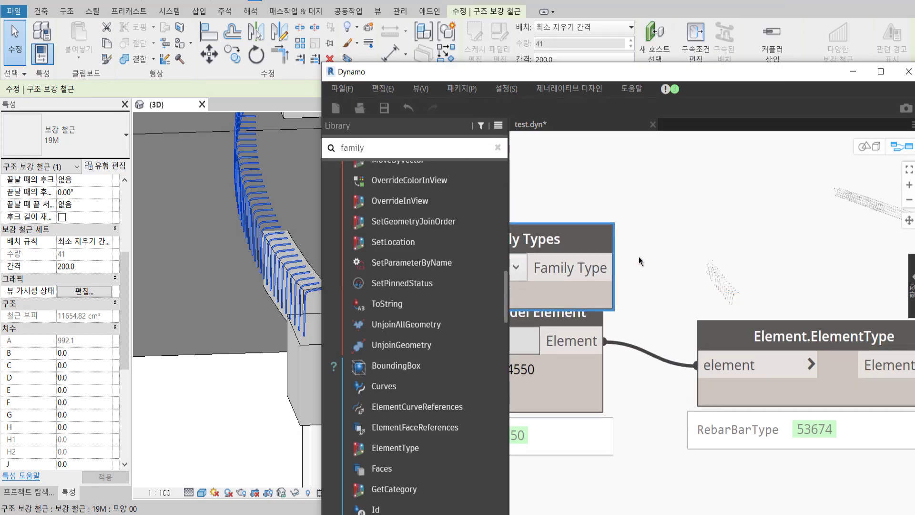
scroll(600, 248, "down", 1)
left_click_drag(600, 247, 642, 219)
middle_click_drag(652, 237, 608, 245)
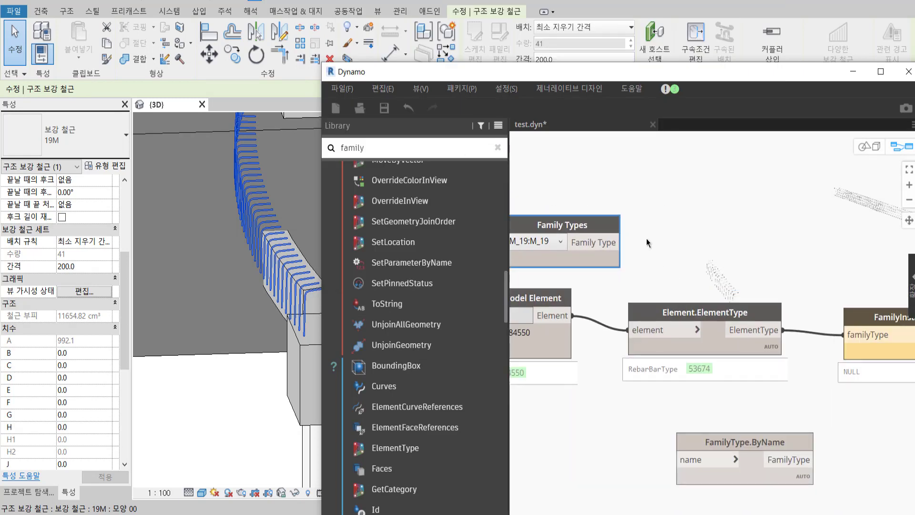
left_click_drag(620, 242, 847, 334)
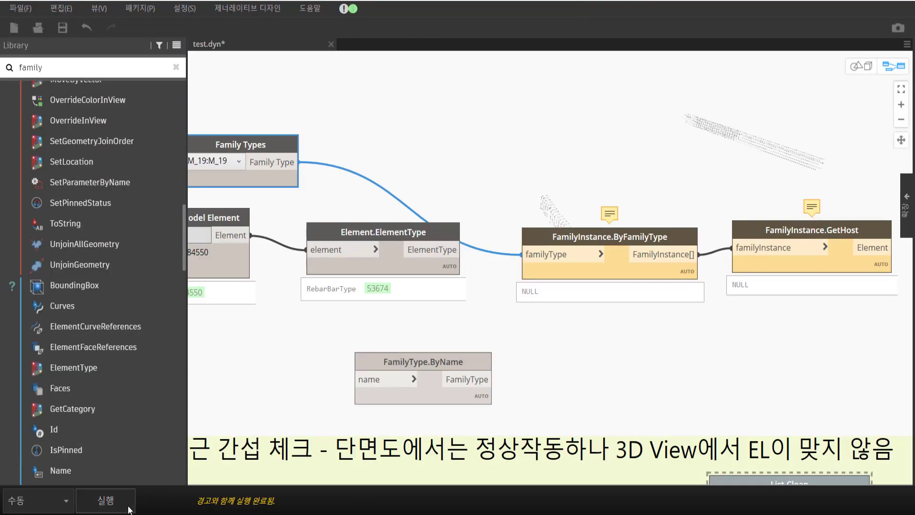
- Run the graph, then move Rebar.GetFullGeometryForView up-left in the clash-check group
left_click(129, 509)
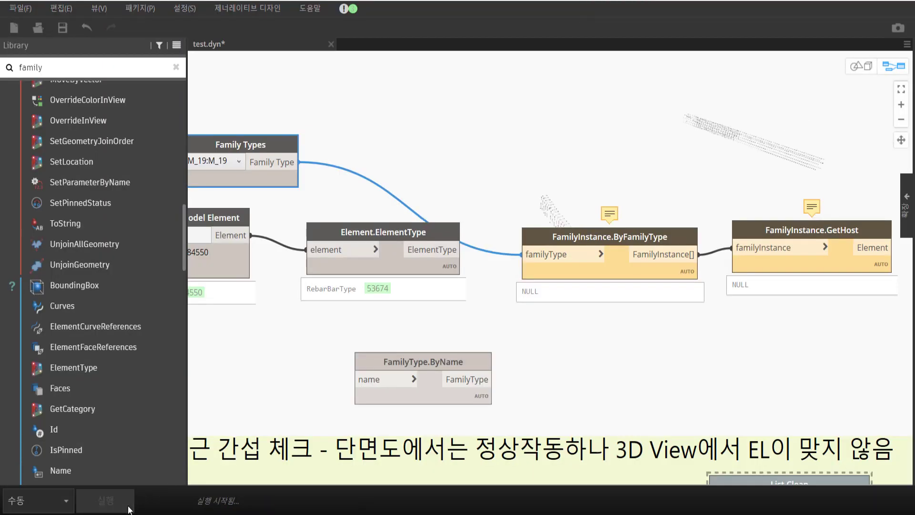
middle_click_drag(312, 166, 419, 167)
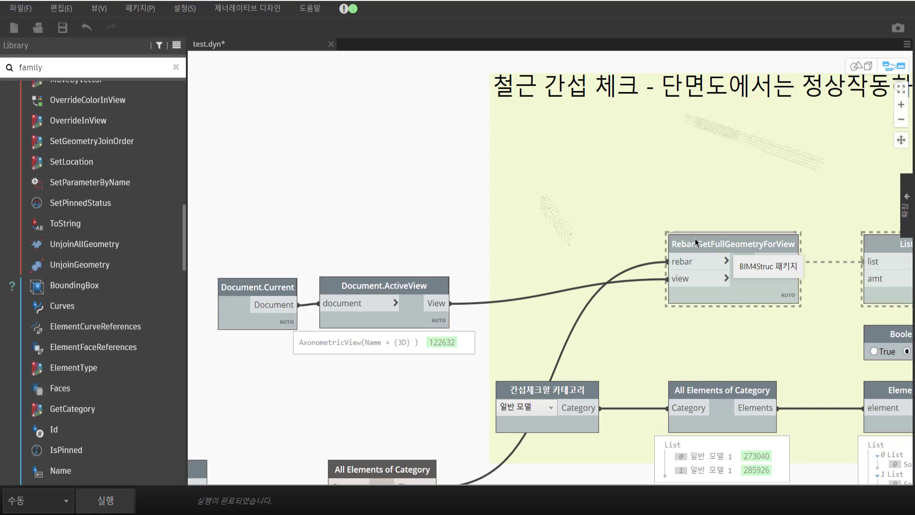
left_click_drag(695, 238, 605, 207)
right_click(627, 211)
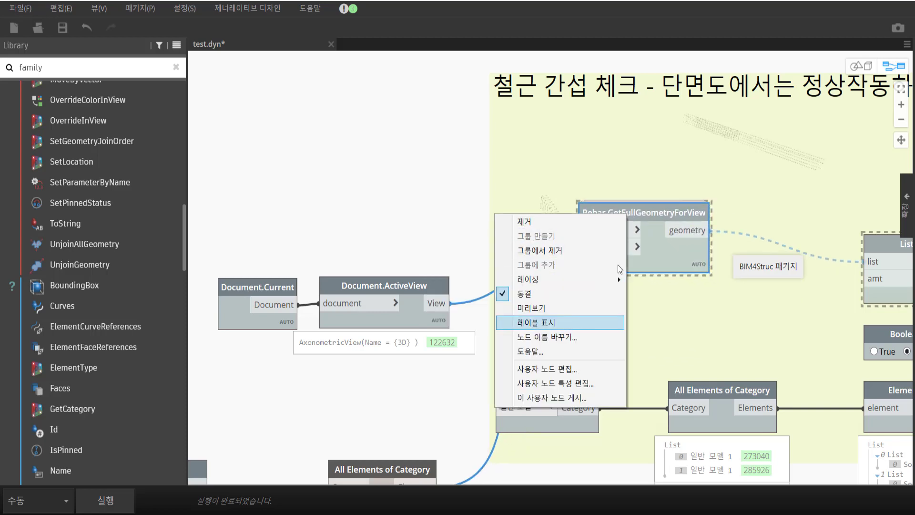
left_click(675, 247)
type("reba")
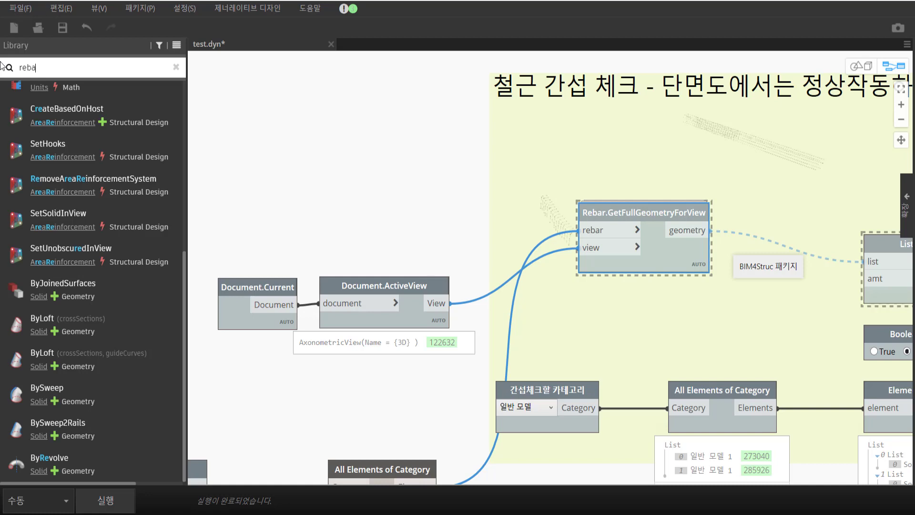
- Drag a RebarBarType node from Structural Design > Rebar > Properties onto the graph
type("r")
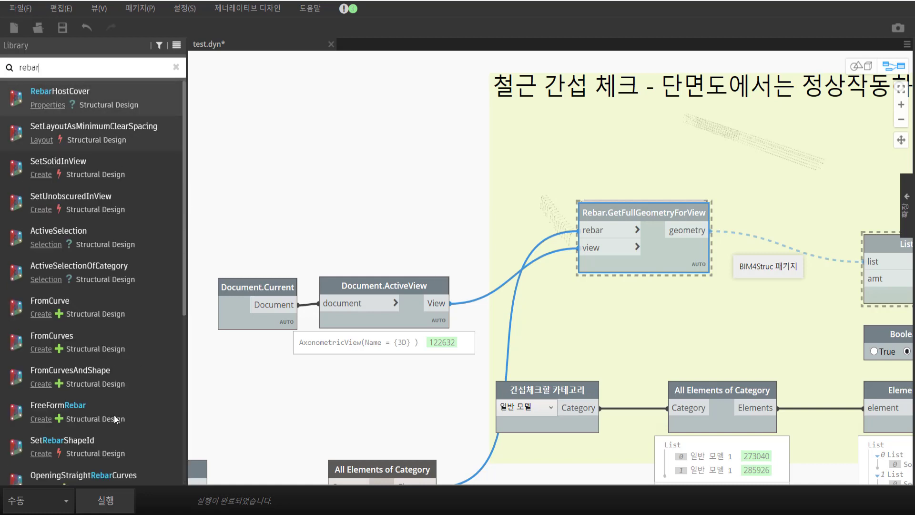
scroll(123, 386, "down", 1)
scroll(129, 377, "down", 1)
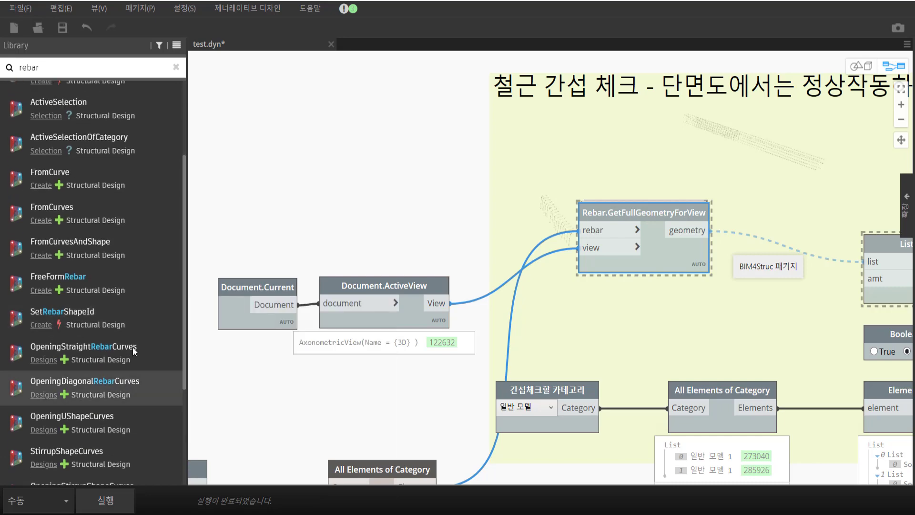
scroll(138, 357, "down", 1)
scroll(138, 357, "down", 1)
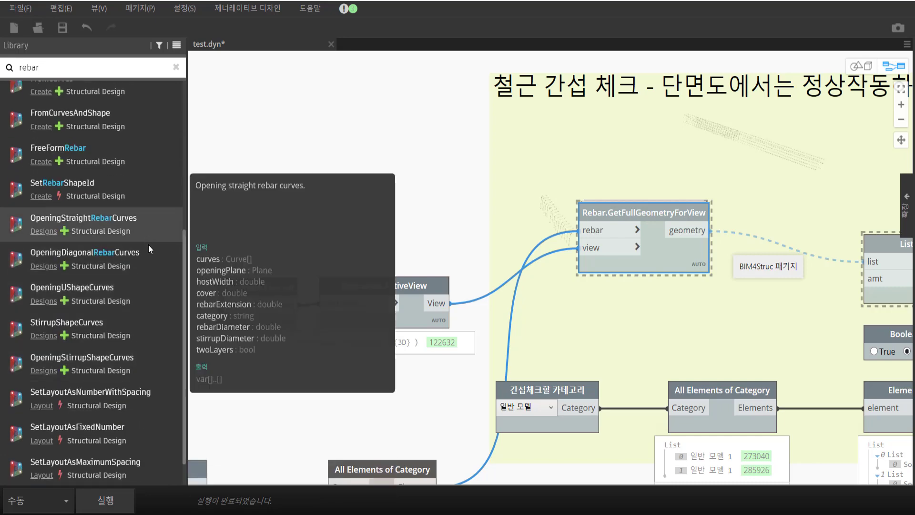
scroll(150, 255, "down", 1)
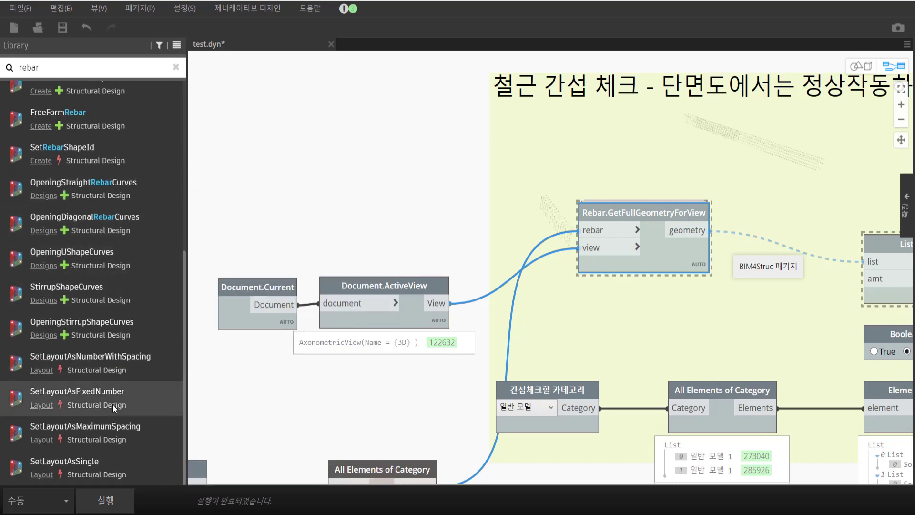
scroll(113, 400, "up", 5)
mouse_move(93, 133)
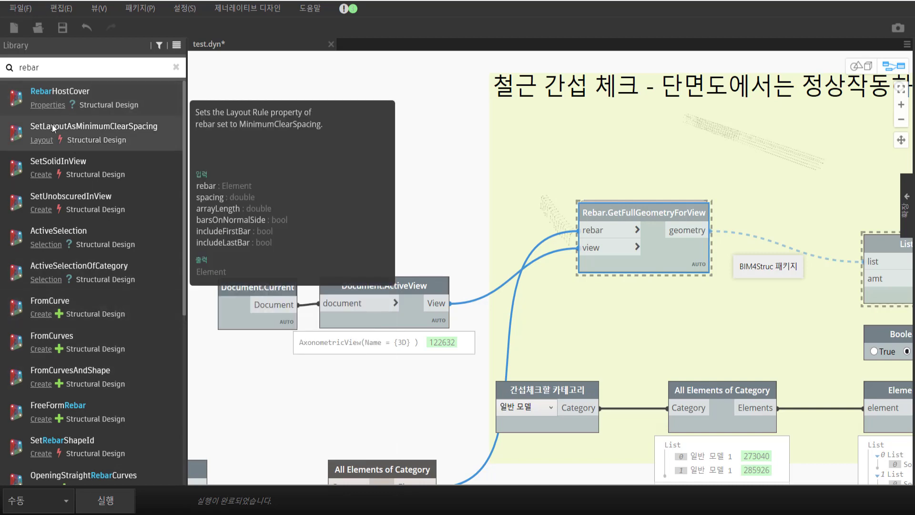
left_click(60, 112)
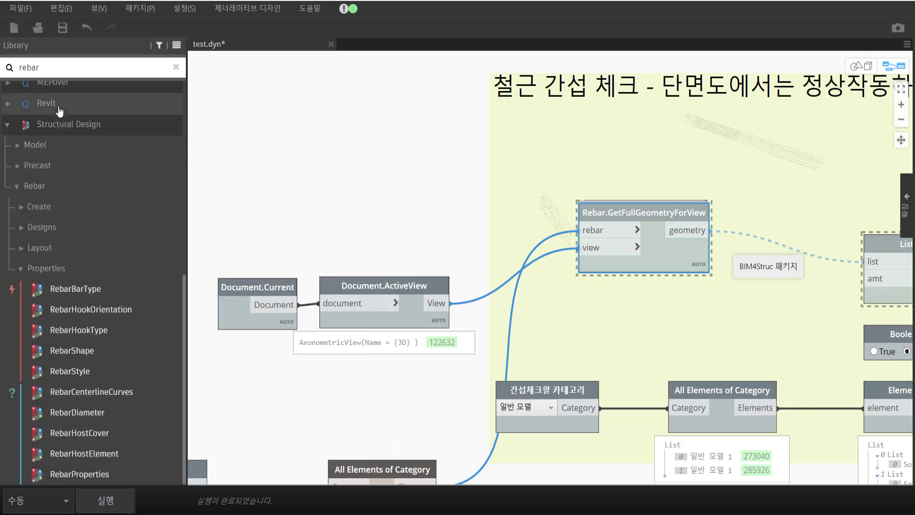
scroll(108, 292, "up", 2)
scroll(105, 242, "up", 3)
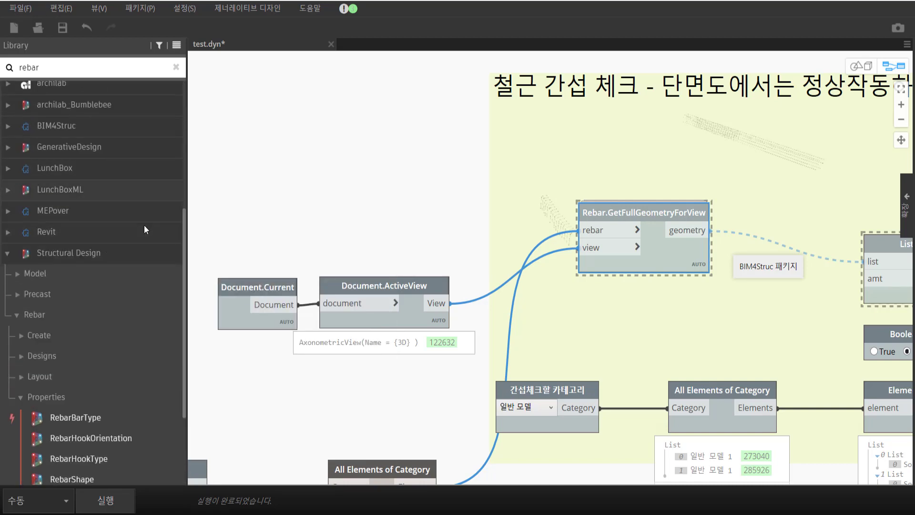
scroll(144, 225, "up", 5)
scroll(146, 236, "up", 1)
scroll(154, 196, "down", 6)
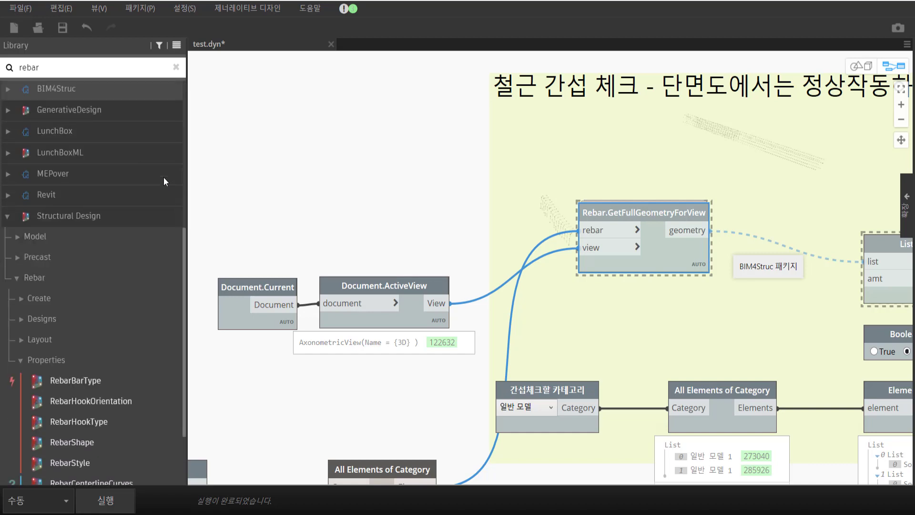
scroll(164, 177, "down", 2)
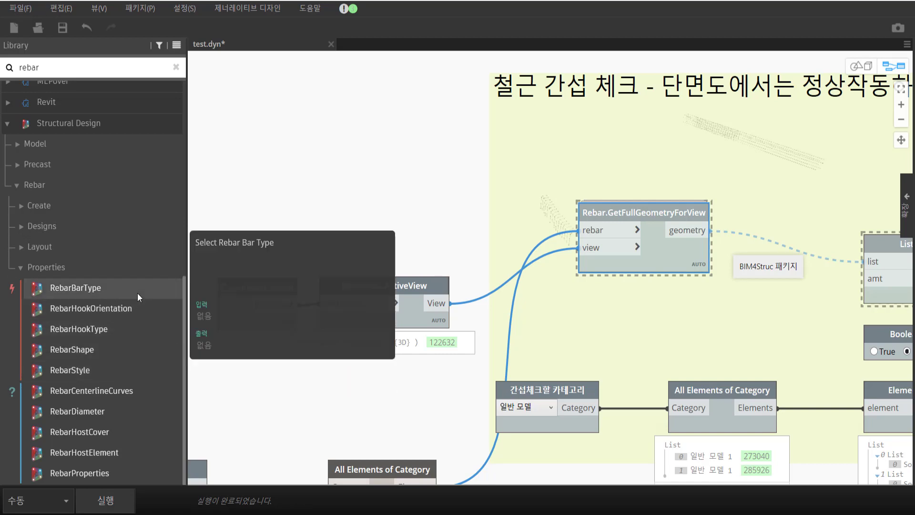
left_click_drag(137, 293, 596, 248)
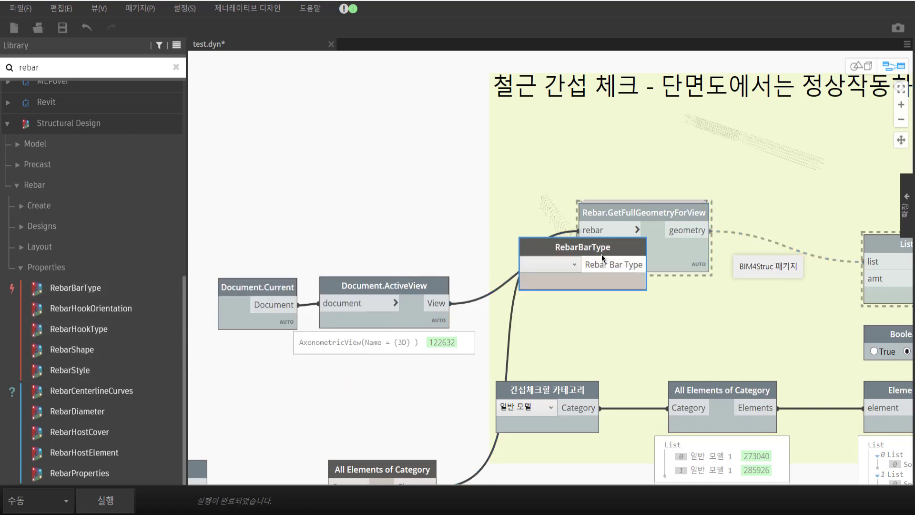
- Set RebarBarType to 19M, wire it into ByFamilyType's familyType, and run the graph
left_click(533, 264)
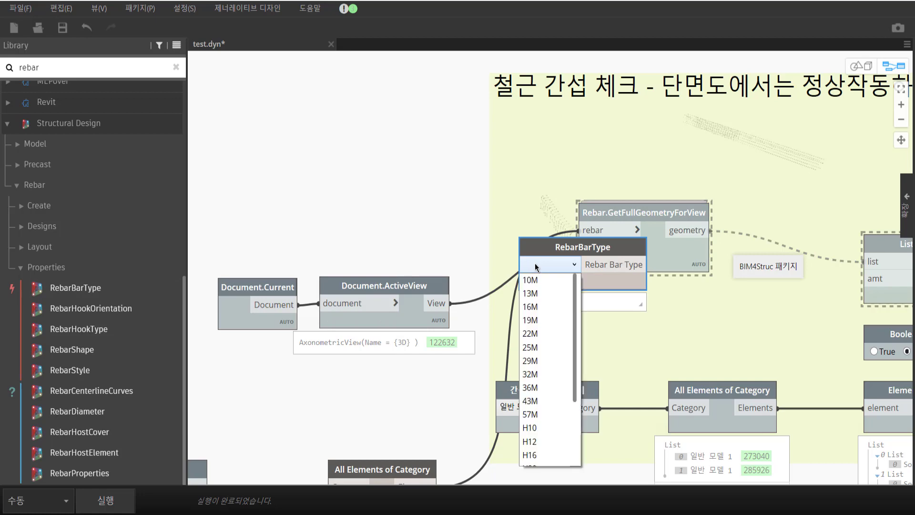
left_click(548, 309)
left_click_drag(565, 256, 581, 108)
mouse_move(487, 330)
middle_mouse_down()
mouse_move(440, 392)
mouse_move(431, 429)
middle_mouse_up()
mouse_move(432, 430)
left_mouse_down()
mouse_move(543, 127)
mouse_move(641, 235)
left_mouse_up()
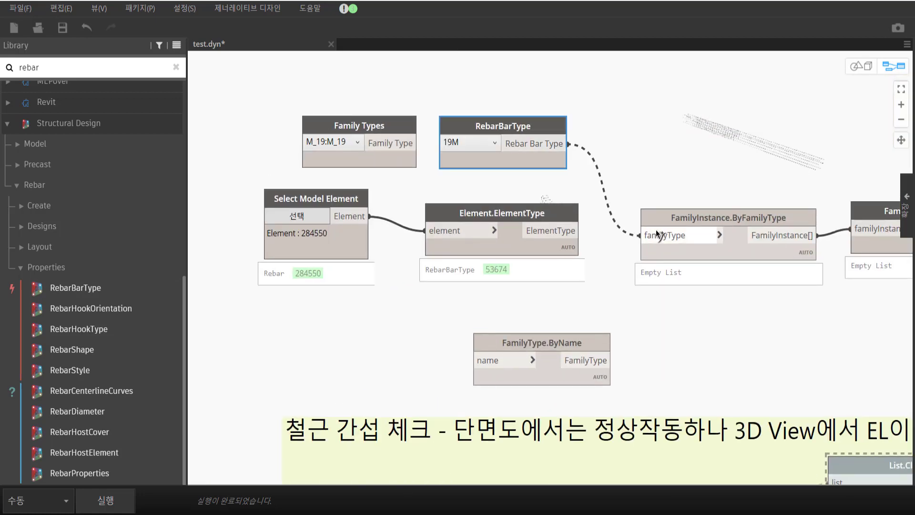
left_click(112, 500)
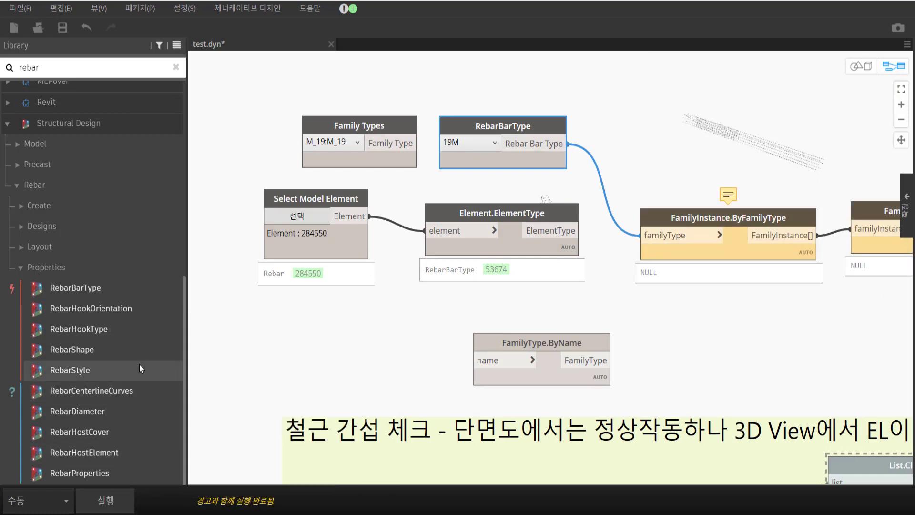
- Add a RebarStyle node and check its style options without choosing one
left_click(139, 364)
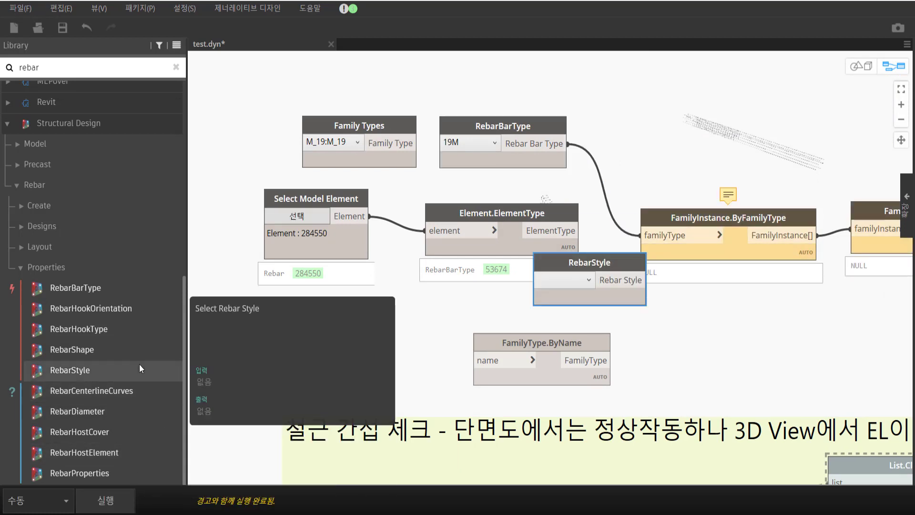
left_click(577, 281)
left_click(577, 281)
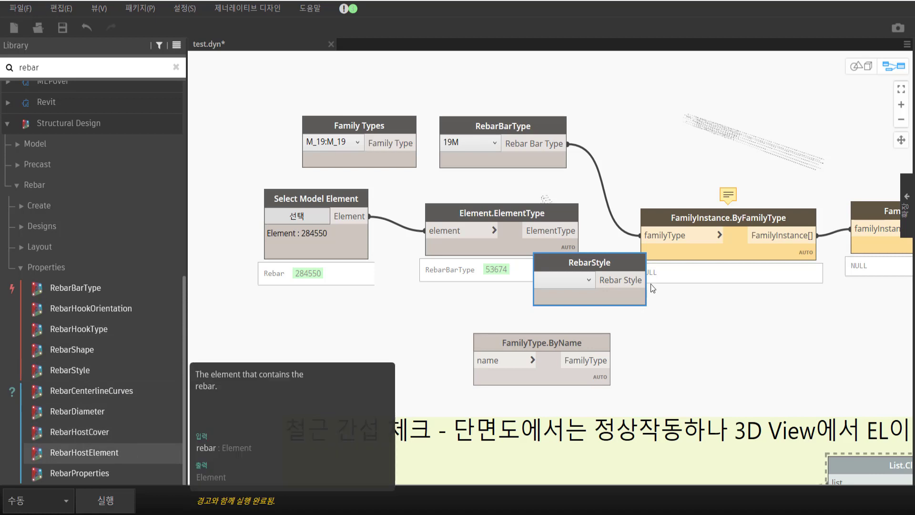
- Feed the selected rebar into Properties.RebarHostElement and its output into Element.ElementType
mouse_move(654, 288)
left_mouse_down()
mouse_move(648, 283)
mouse_move(687, 124)
left_mouse_up()
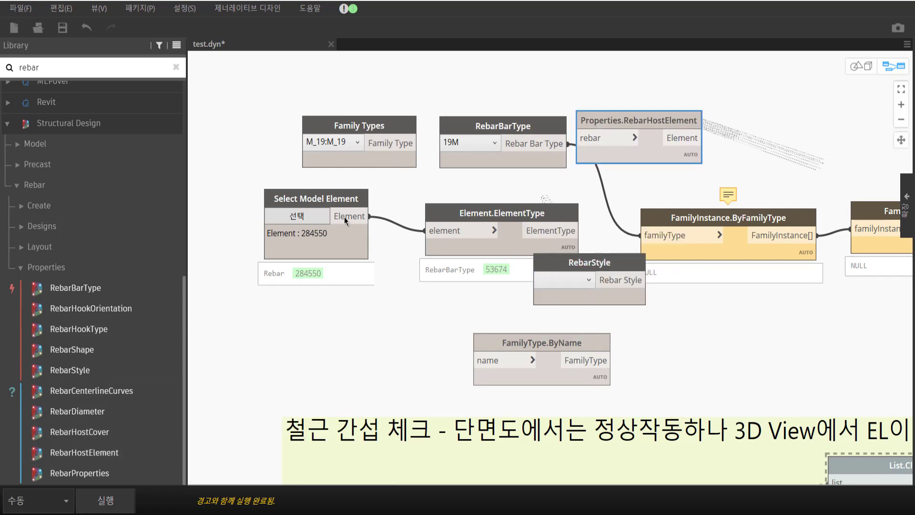
left_click(367, 217)
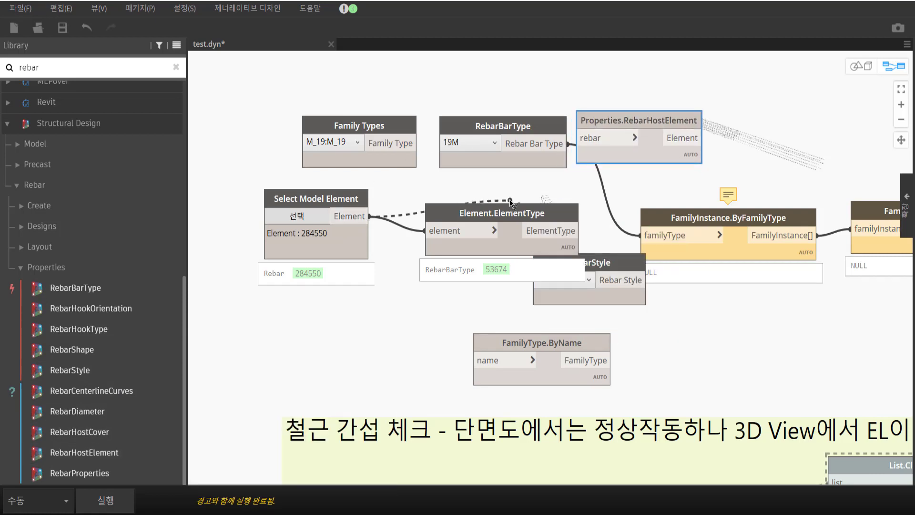
left_click(579, 139)
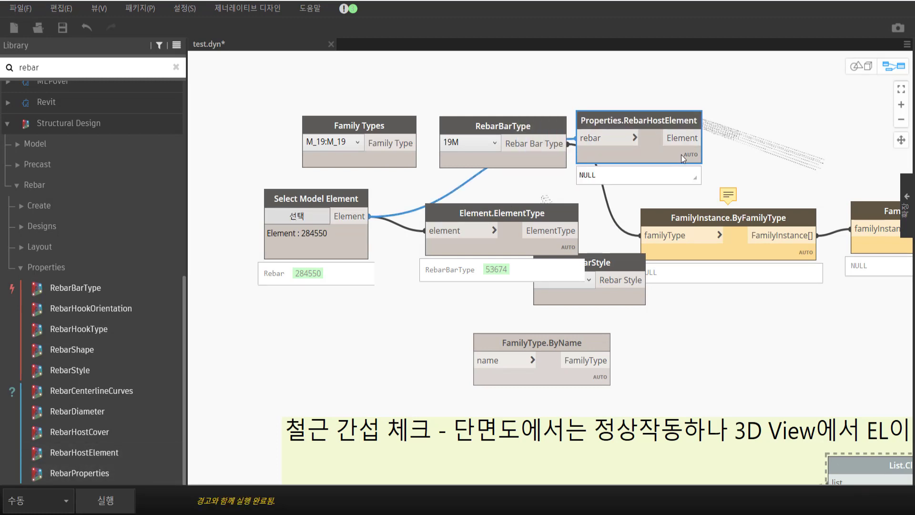
left_click_drag(654, 157, 689, 136)
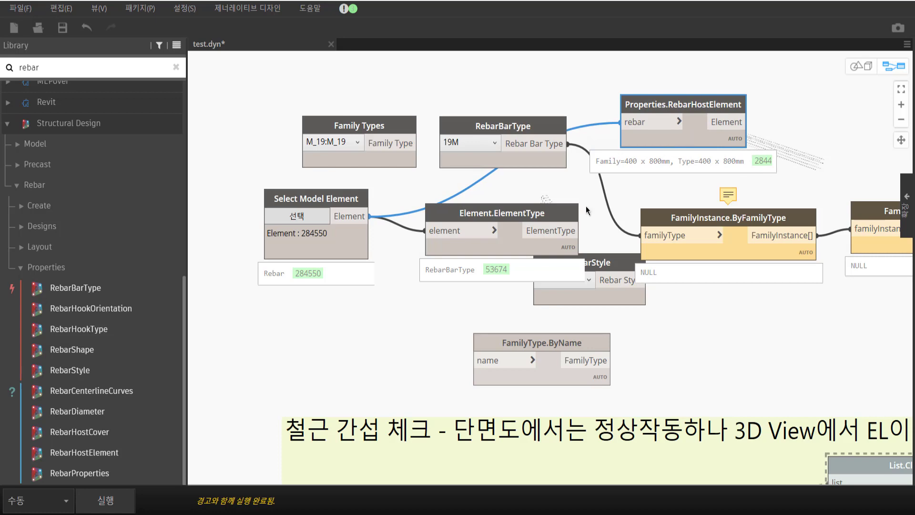
left_click_drag(439, 241, 792, 108)
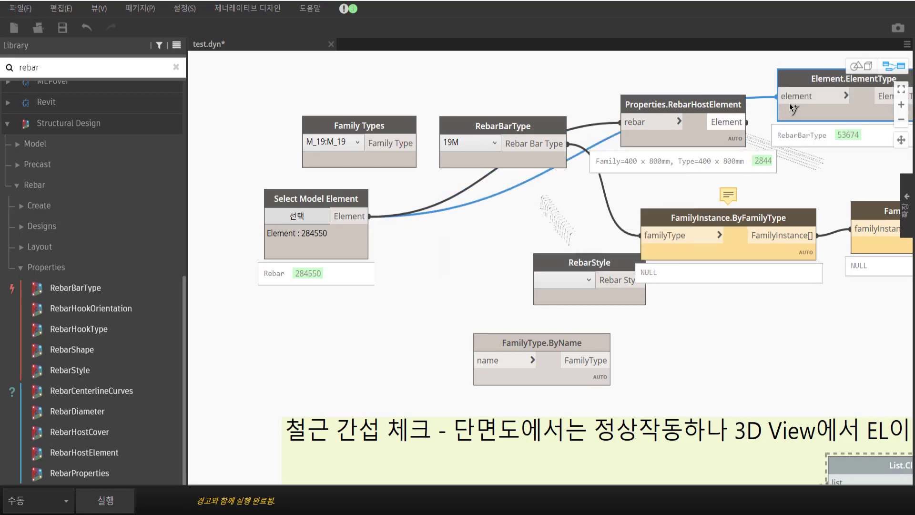
middle_click_drag(782, 114, 553, 132)
left_click(105, 500)
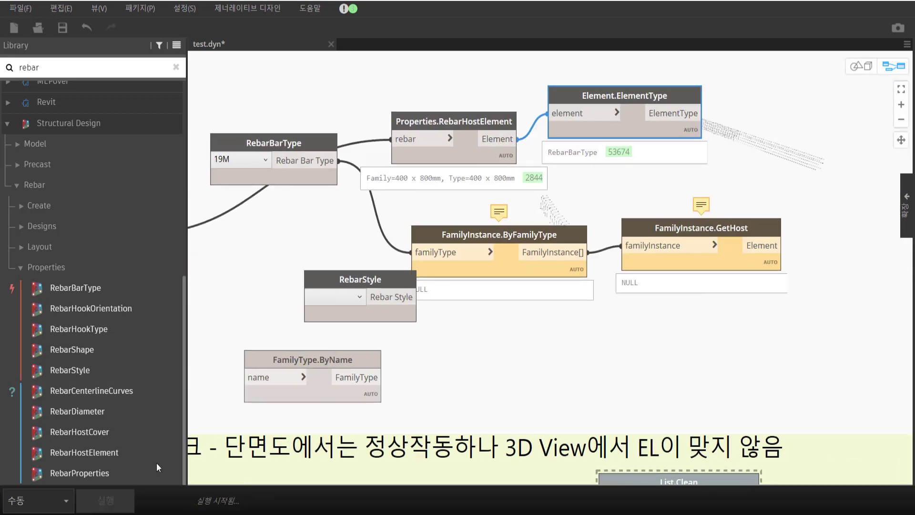
- Rearrange Element.ElementType and RebarBarType around the host element node
left_click_drag(596, 157, 703, 153)
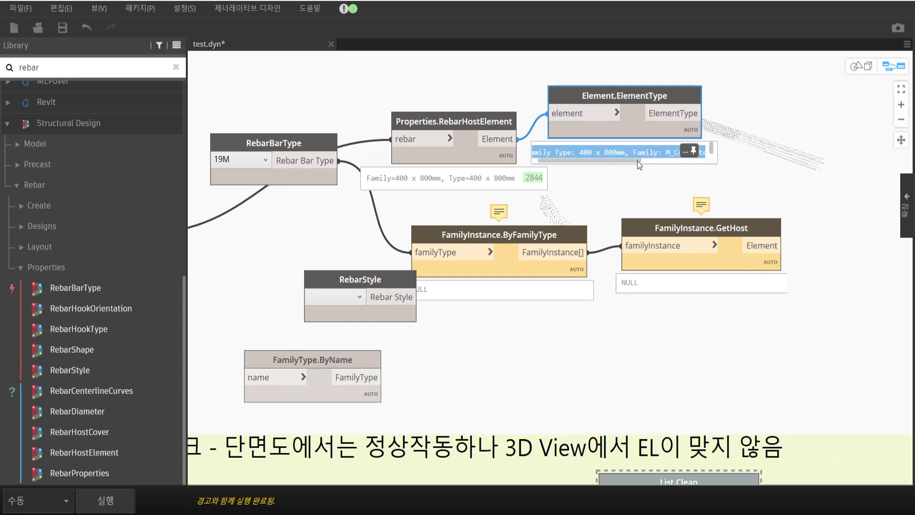
left_click_drag(633, 159, 708, 164)
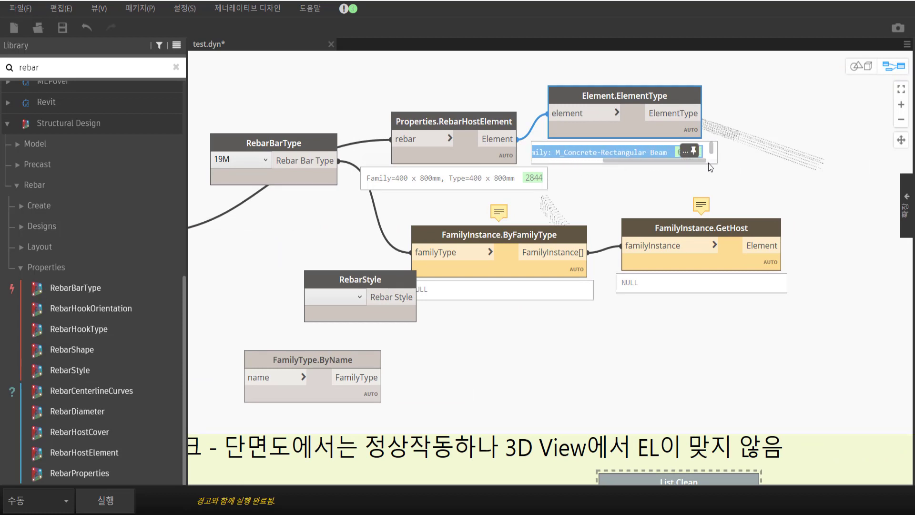
left_click_drag(639, 134, 668, 142)
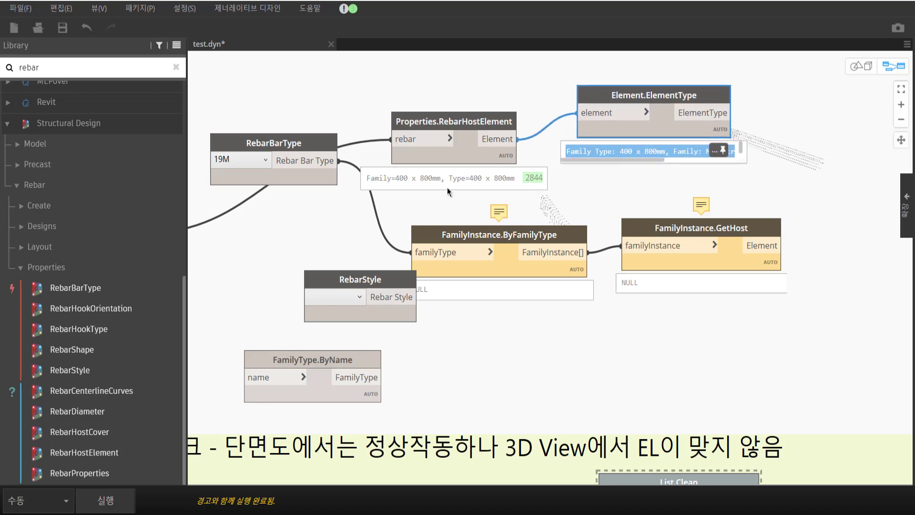
middle_click_drag(446, 180, 559, 143)
left_click_drag(403, 145, 285, 78)
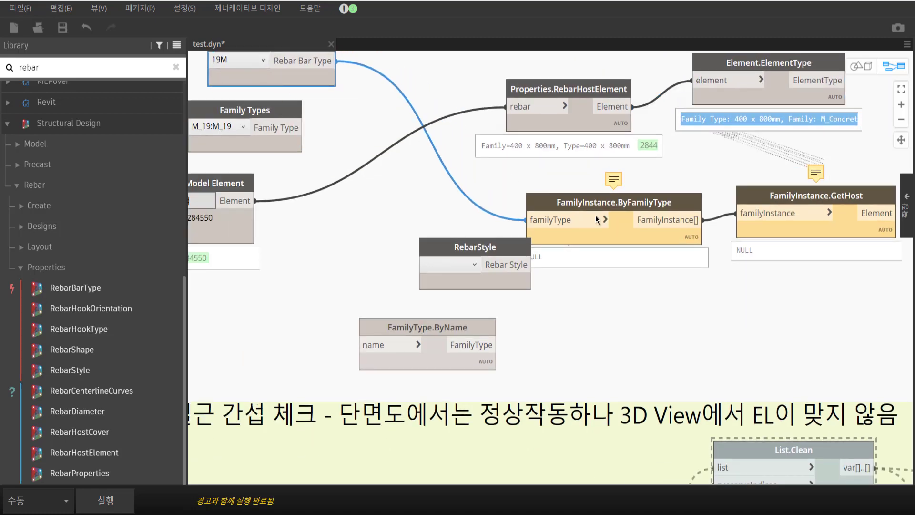
mouse_move(414, 148)
middle_mouse_down()
mouse_move(434, 168)
mouse_move(562, 220)
middle_mouse_up()
- Tidy the type, host element and Select Model Element nodes into a neat layout
left_click_drag(514, 208, 340, 99)
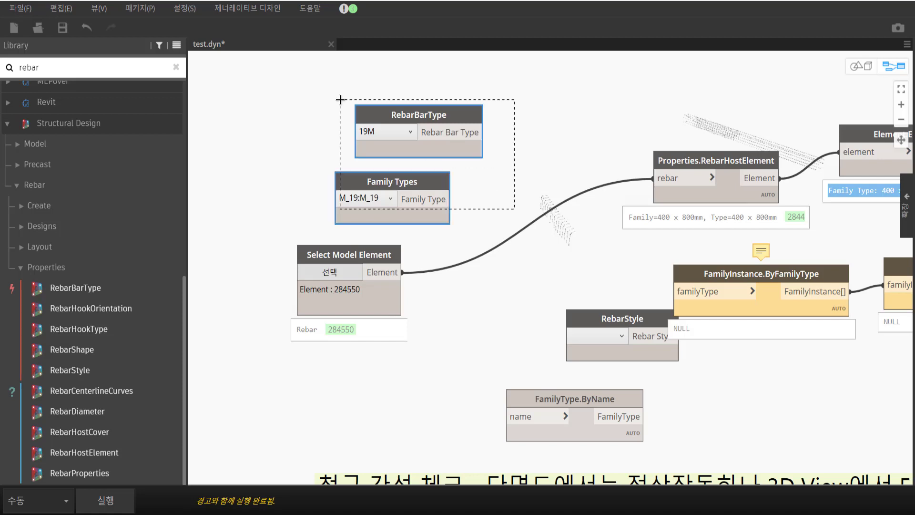
left_click_drag(411, 180, 368, 115)
middle_click_drag(710, 184, 675, 175)
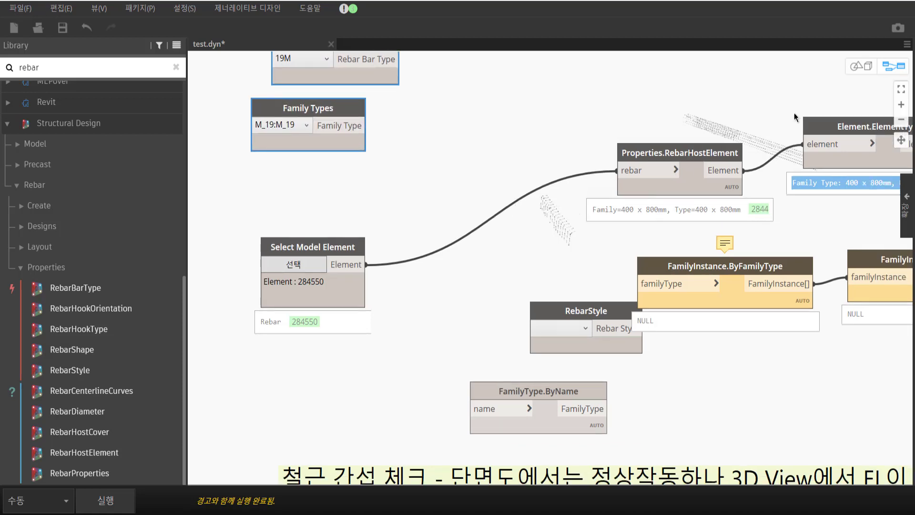
mouse_move(796, 117)
left_mouse_down()
mouse_move(705, 151)
mouse_move(511, 191)
left_mouse_up()
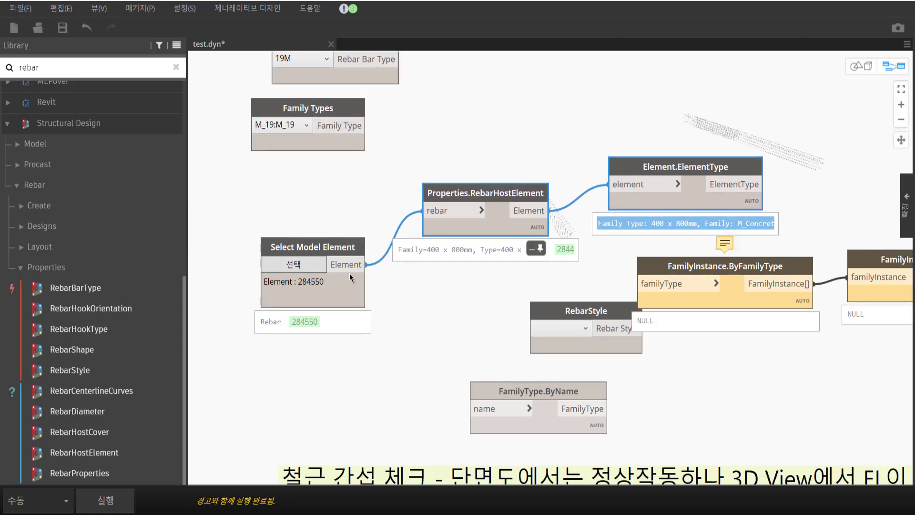
left_click(367, 265)
left_click_drag(352, 247, 362, 197)
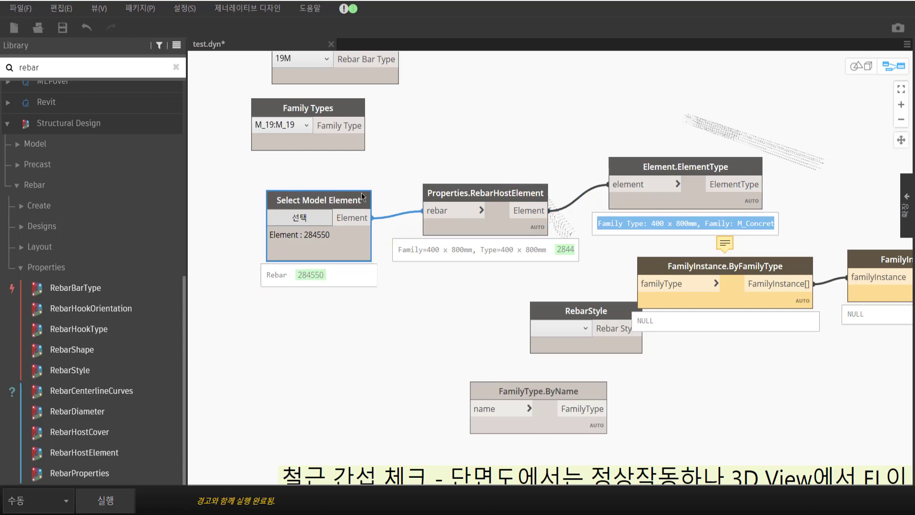
left_click(741, 136)
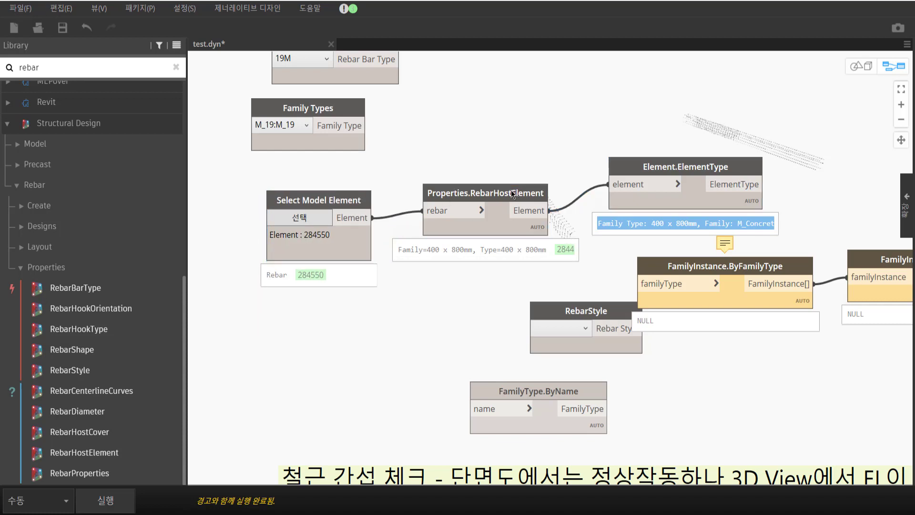
left_click_drag(670, 162, 661, 174)
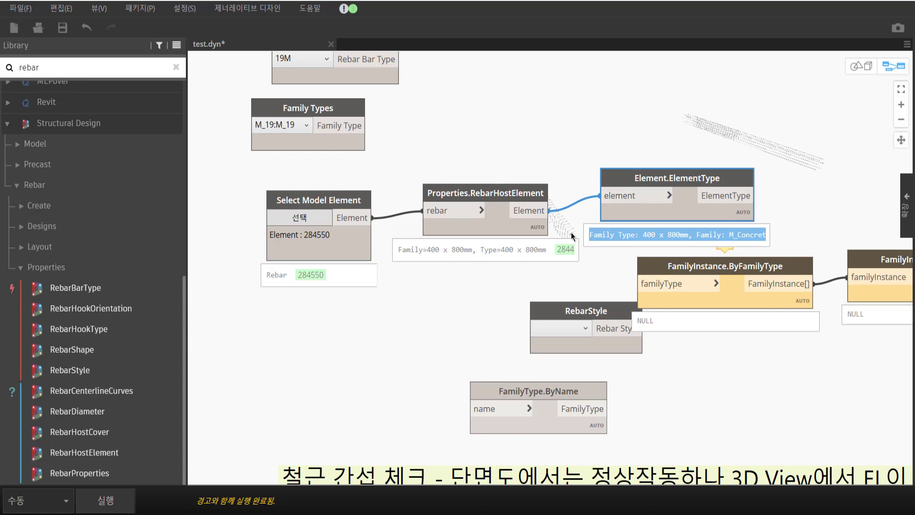
middle_click_drag(782, 129, 640, 108)
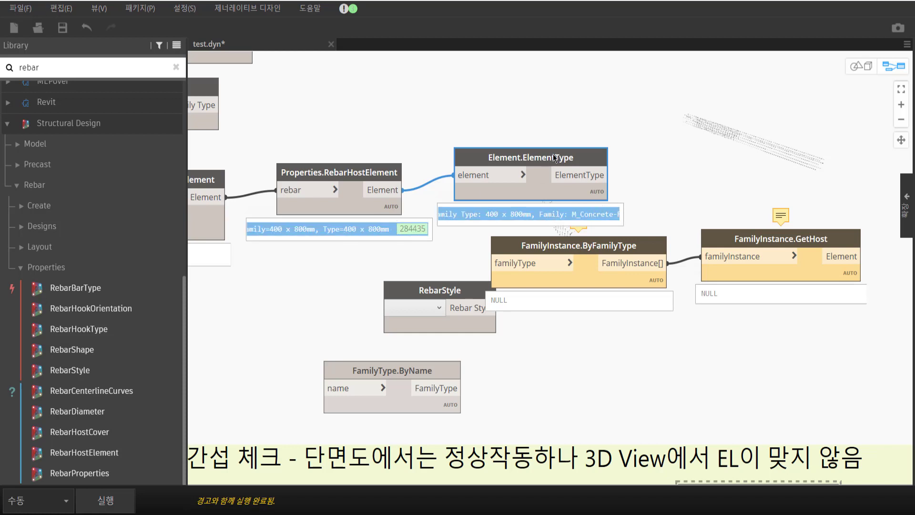
- Delete the RebarStyle, FamilyType.ByName, ByFamilyType and FamilyInstance.GetHost nodes
left_click_drag(555, 157, 573, 77)
left_click_drag(576, 392, 456, 275)
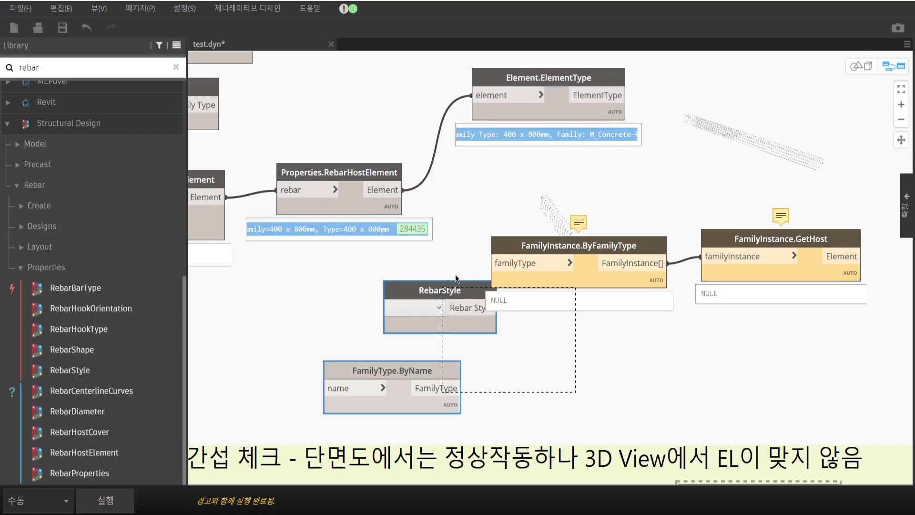
key("Delete")
left_click(730, 300)
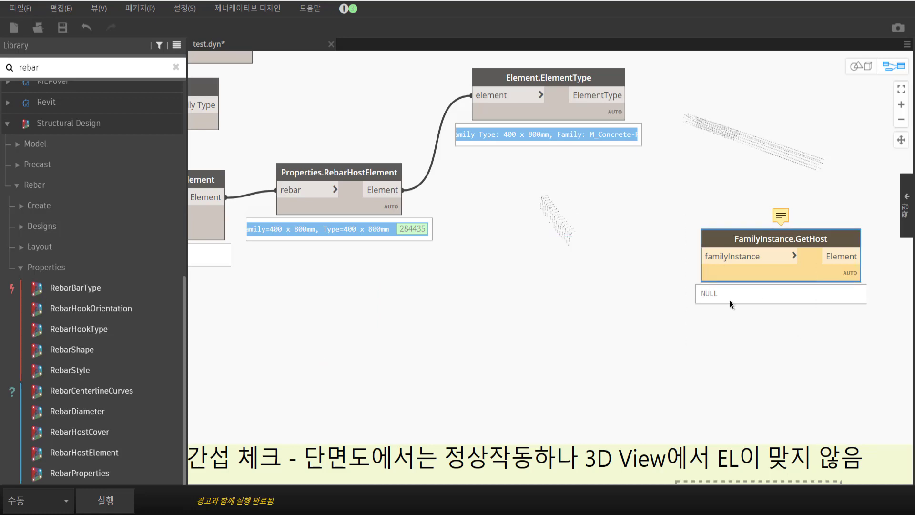
key("Delete")
scroll(714, 273, "down", 3)
- Move the "베이스 레벨" Code Block, GetParameterValueByName and Watch nodes beside RebarHostElement
scroll(507, 153, "down", 2)
scroll(551, 230, "down", 2)
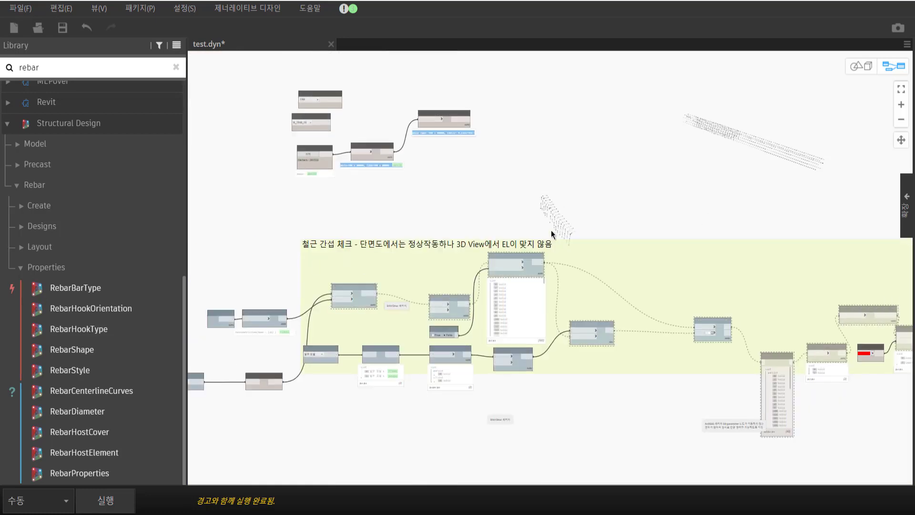
scroll(691, 224, "right", 10)
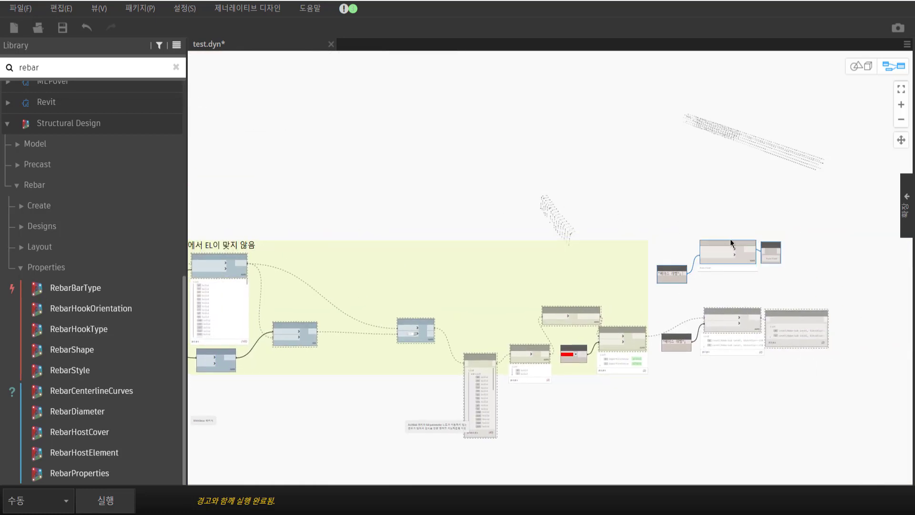
mouse_move(732, 244)
left_mouse_down()
mouse_move(323, 115)
mouse_move(266, 116)
left_mouse_up()
scroll(656, 201, "left", 5)
scroll(559, 202, "up", 3)
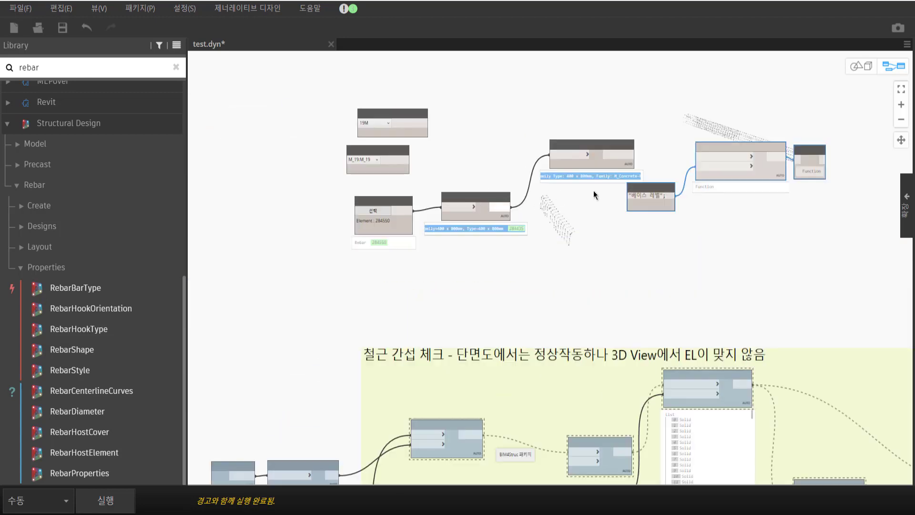
scroll(593, 191, "up", 4)
left_click_drag(750, 188, 524, 350)
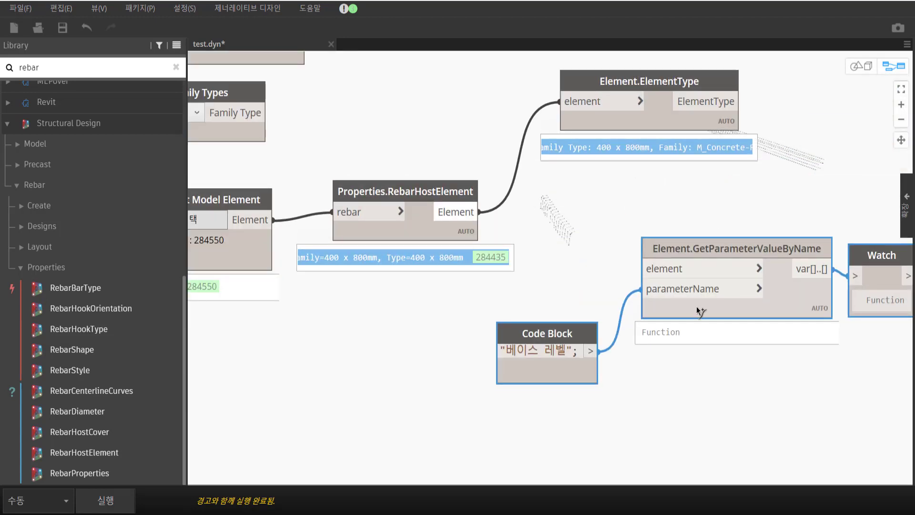
- Wire RebarHostElement's Element output into GetParameterValueByName and run the graph
left_click_drag(479, 212, 641, 269)
left_click(110, 504)
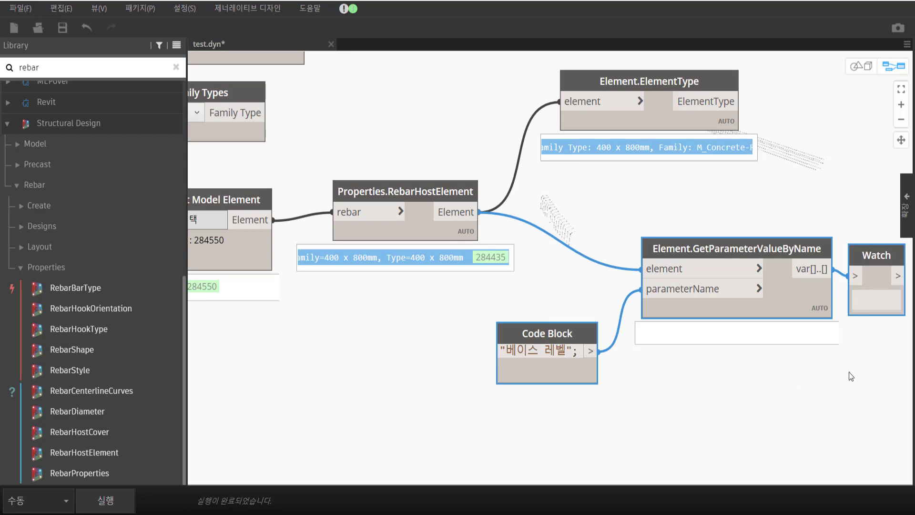
middle_click_drag(848, 372, 762, 339)
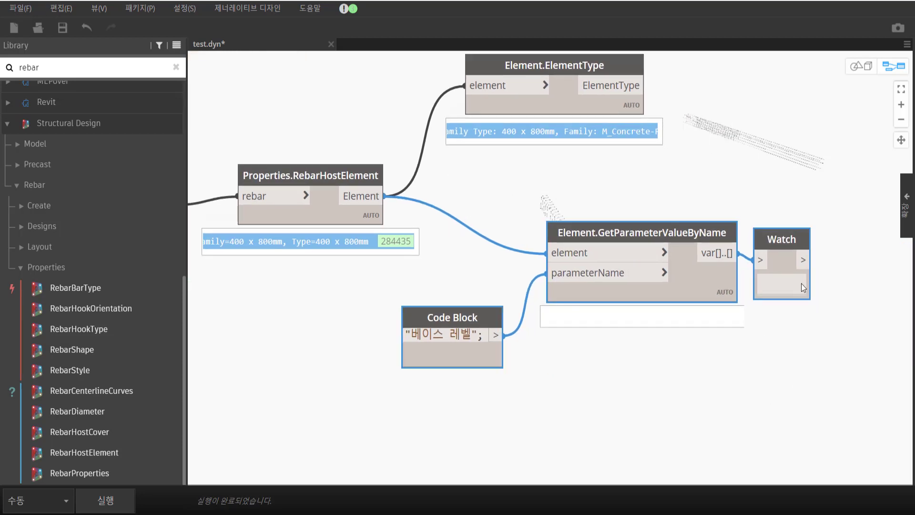
left_click(585, 377)
mouse_move(599, 316)
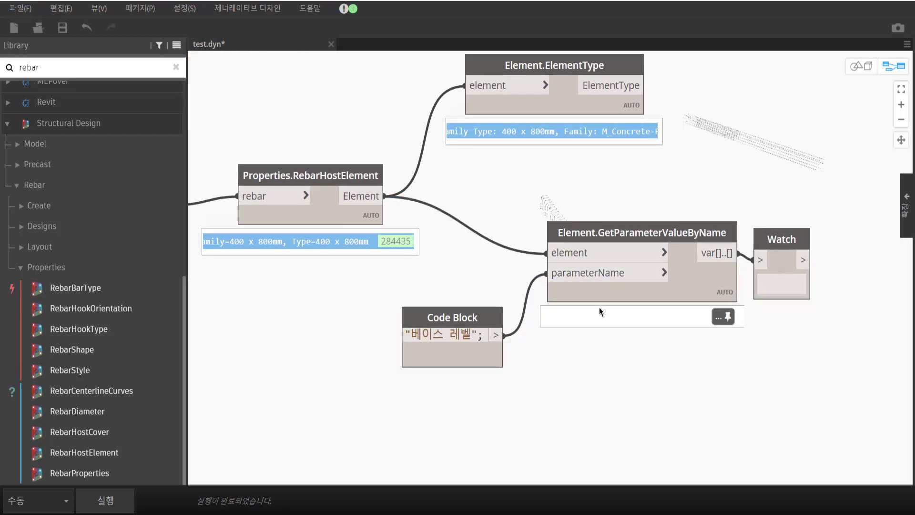
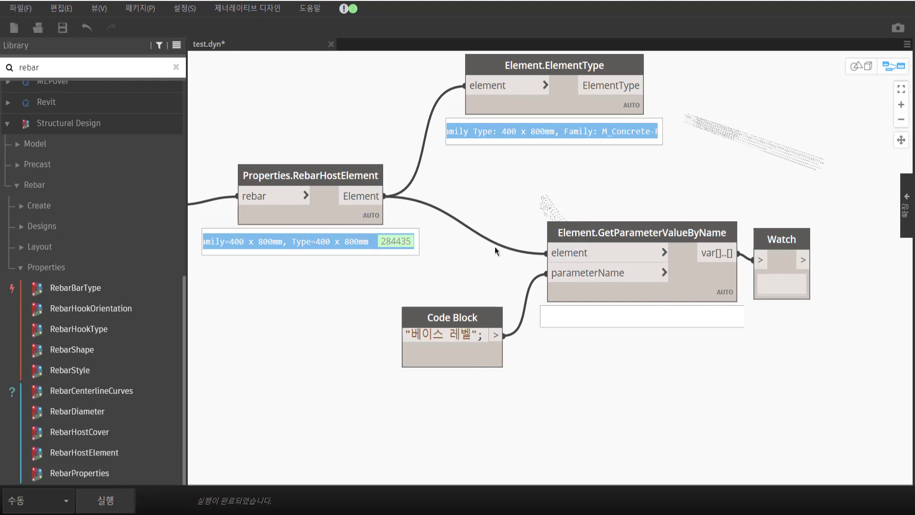
- Wire the '베이스 레벨' Code Block and Element.ElementType into GetParameterValueByName, then rerun the graph
left_click(88, 507)
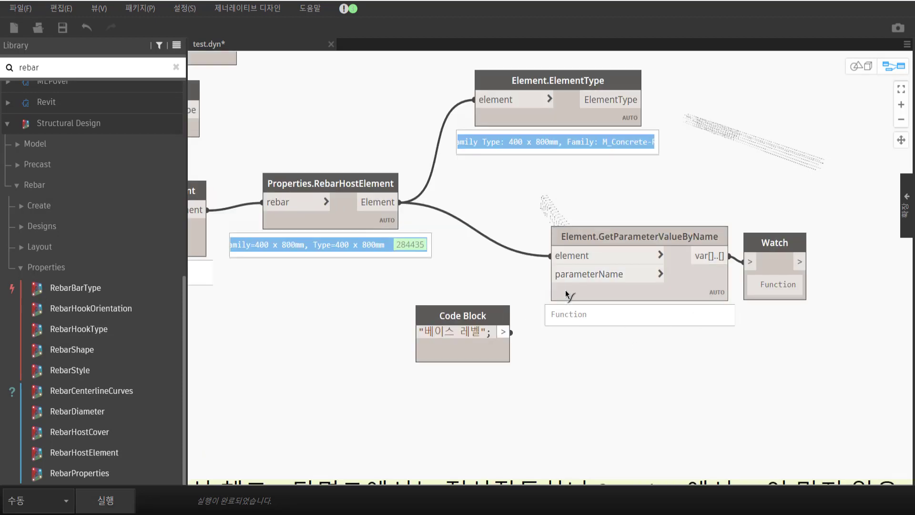
left_click(113, 503)
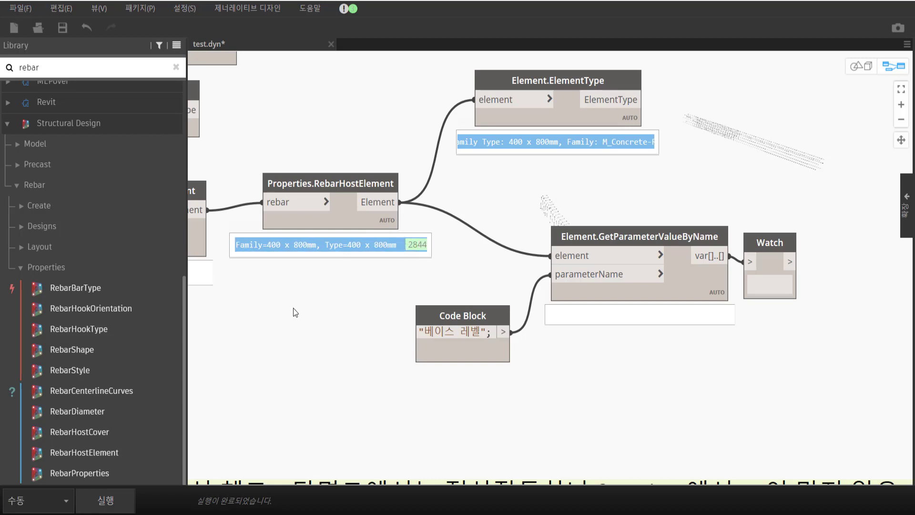
middle_click_drag(294, 308, 384, 292)
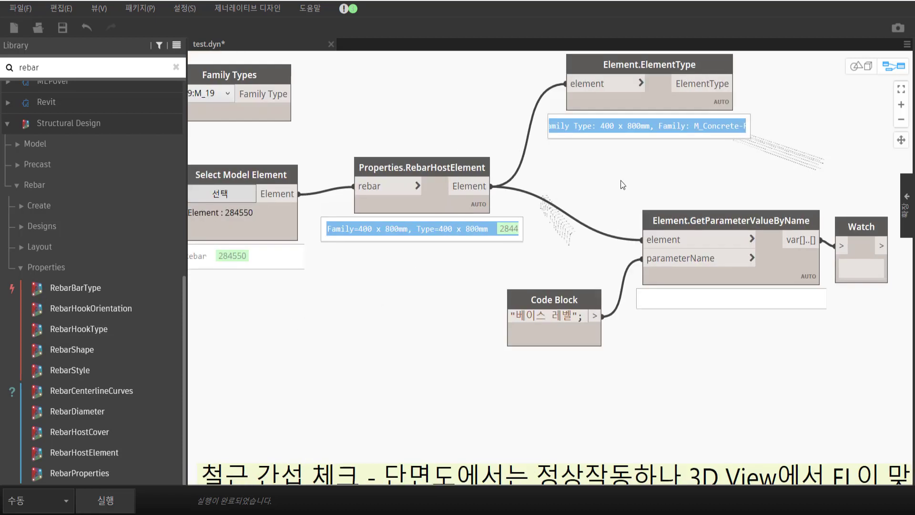
left_click_drag(734, 84, 657, 239)
left_click(113, 511)
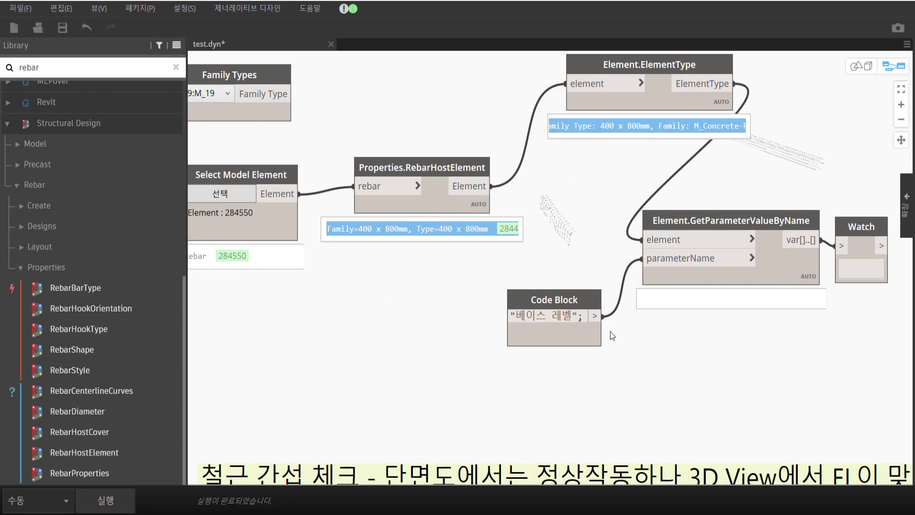
left_click(106, 500)
mouse_move(731, 298)
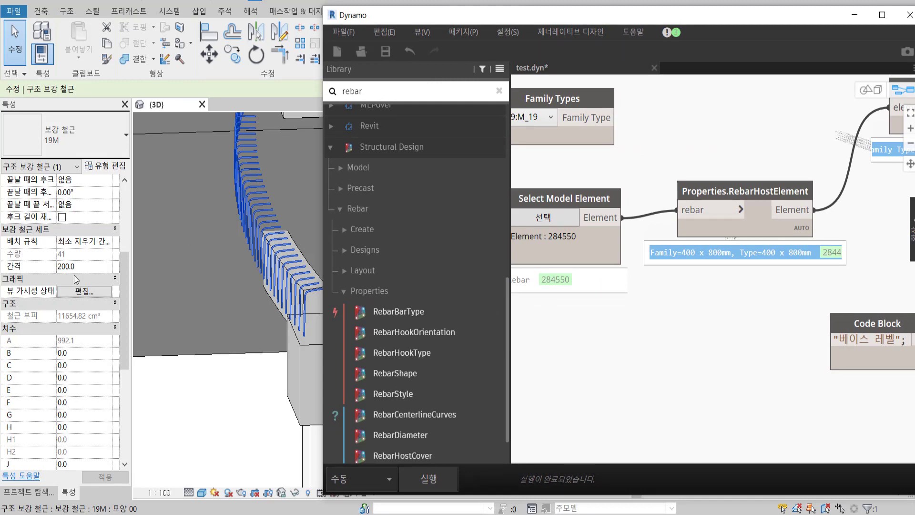
- Scroll Revit's Properties palette to review the rebar's identity data
scroll(67, 340, "down", 4)
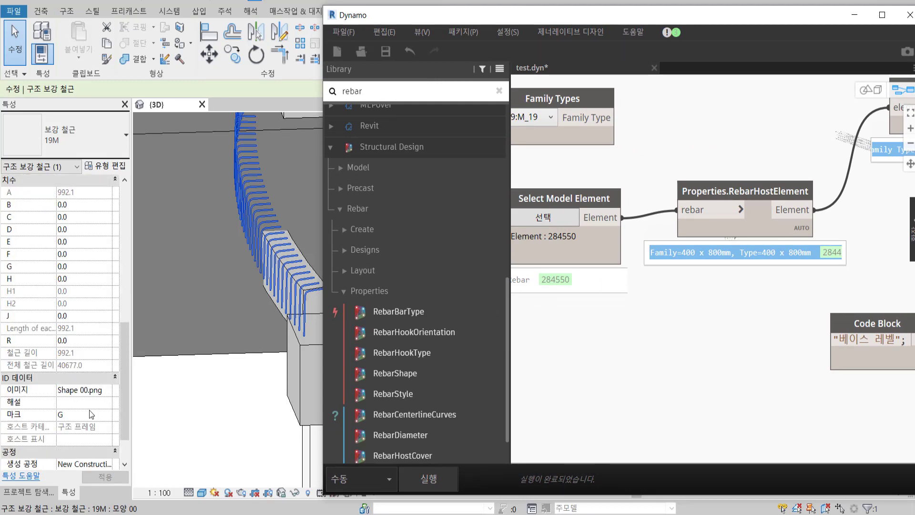
scroll(710, 291, "down", 2)
scroll(710, 291, "down", 1)
scroll(719, 286, "down", 1)
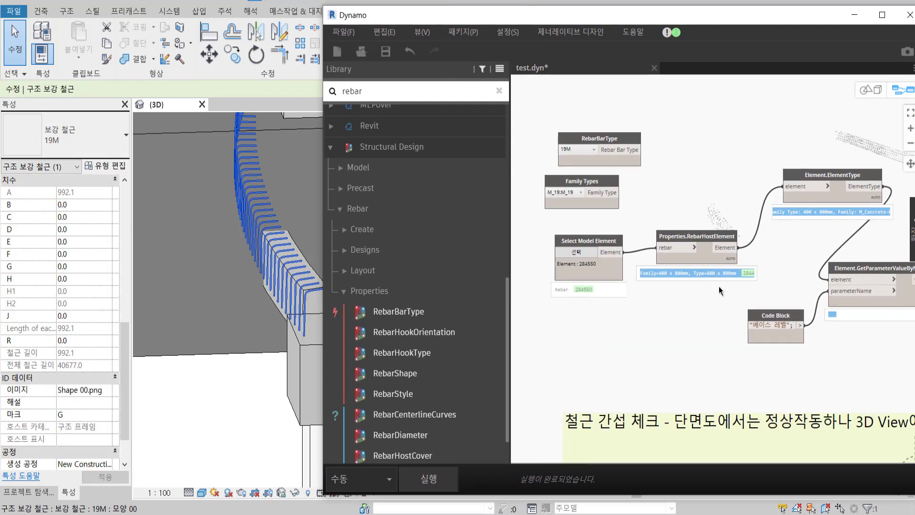
scroll(659, 267, "up", 1)
scroll(737, 232, "down", 1)
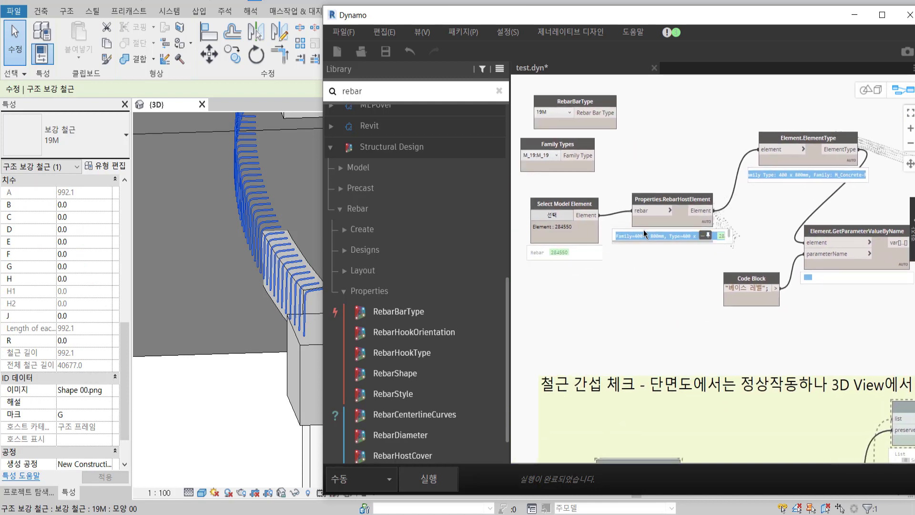
- Rewire Select Model Element into GetParameterValueByName's element input and run the graph
left_click_drag(712, 210, 707, 141)
left_click_drag(600, 215, 805, 242)
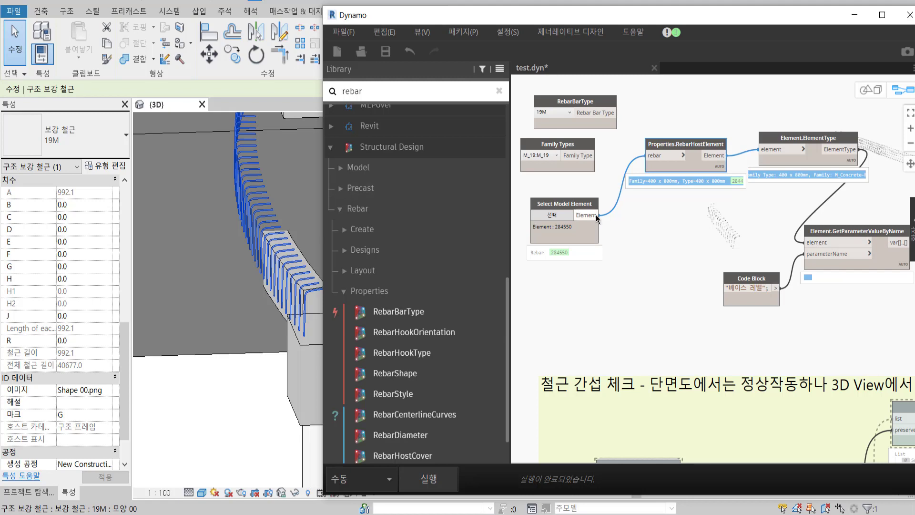
left_click(429, 478)
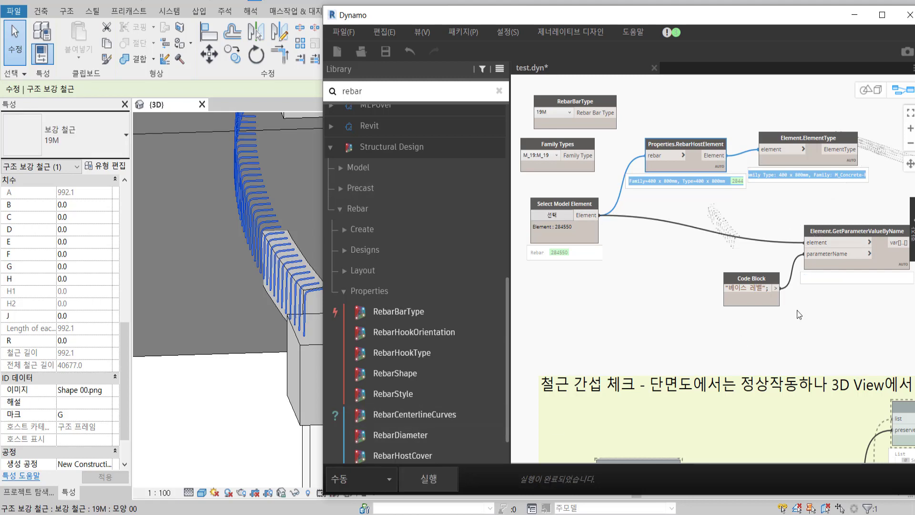
- Inspect the 19M rebar's type parameters in Edit Type, then close the dialog
scroll(833, 285, "up", 3)
scroll(738, 301, "up", 1)
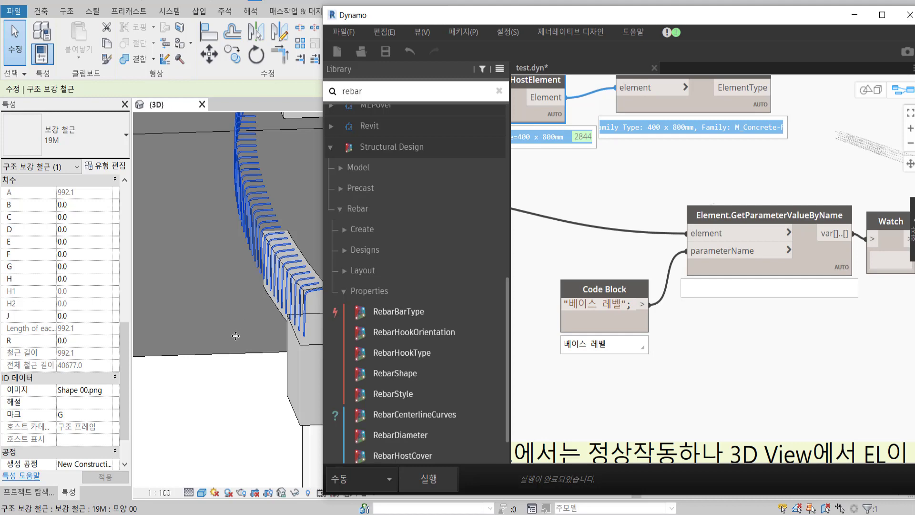
scroll(81, 434, "down", 1)
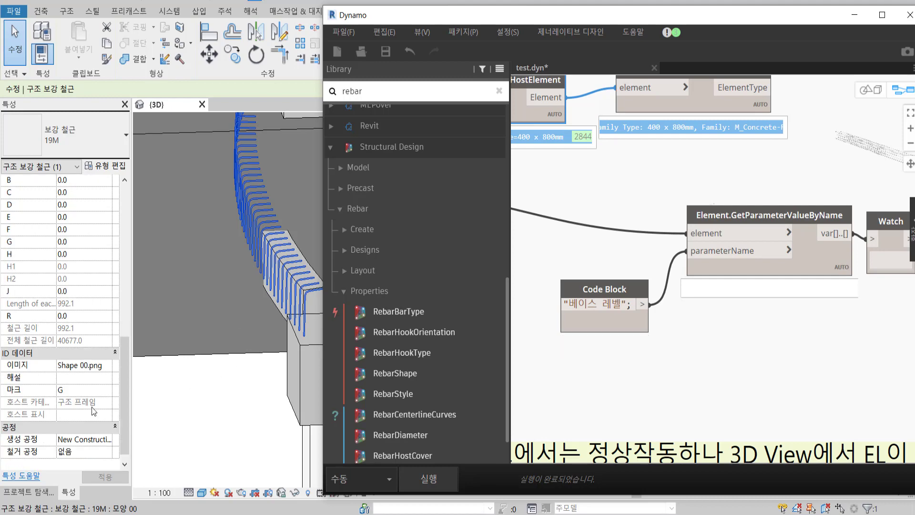
left_click(104, 165)
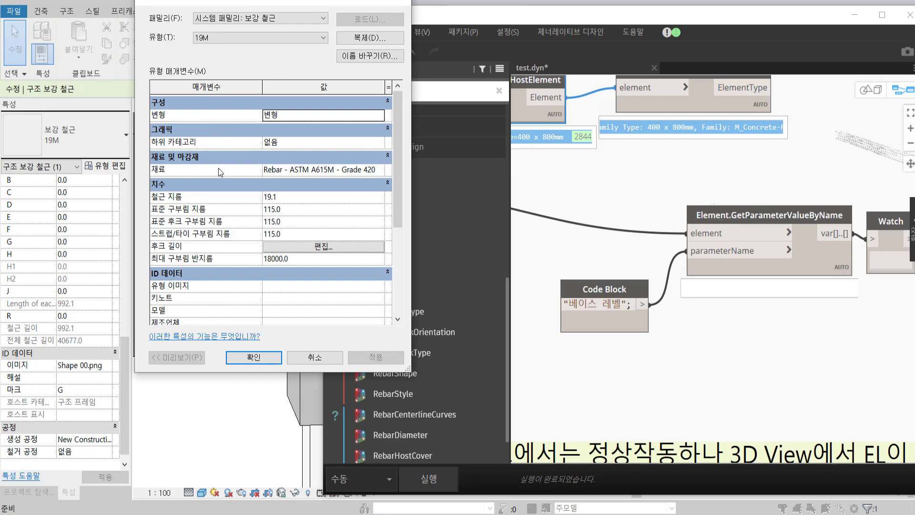
scroll(223, 190, "down", 1)
scroll(224, 204, "down", 1)
scroll(224, 204, "down", 1)
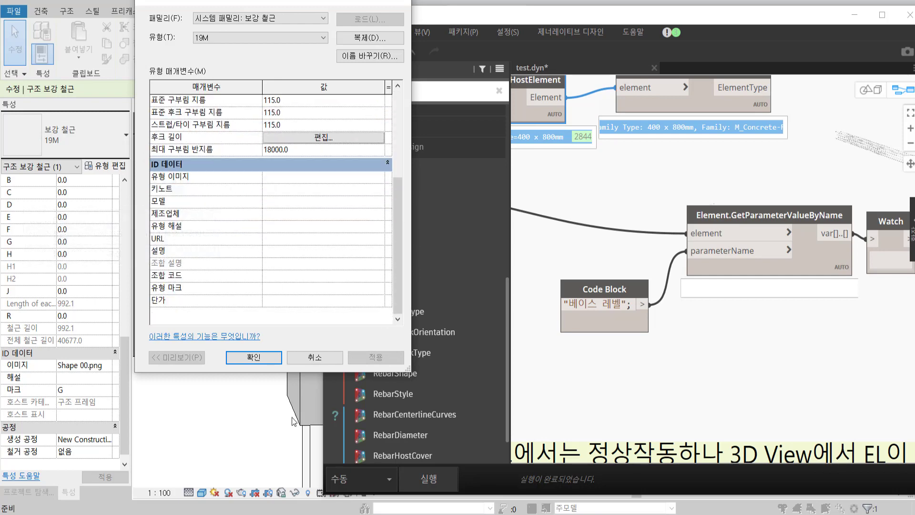
left_click(337, 363)
left_click(495, 95)
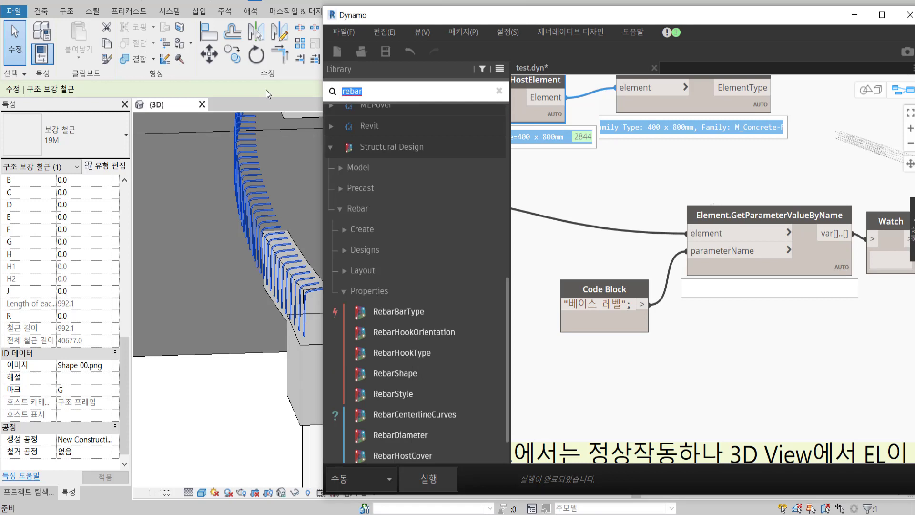
- Add "호스트 카테고리"; as a second Code Block line and rerun the graph
type("ghdl")
key("BackSpace")
key("BackSpace")
key("BackSpace")
key("BackSpace")
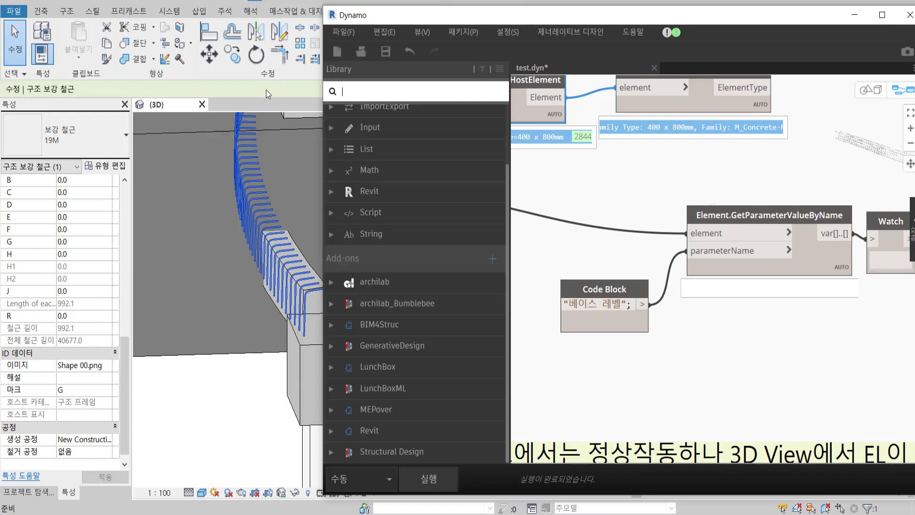
mouse_move(623, 304)
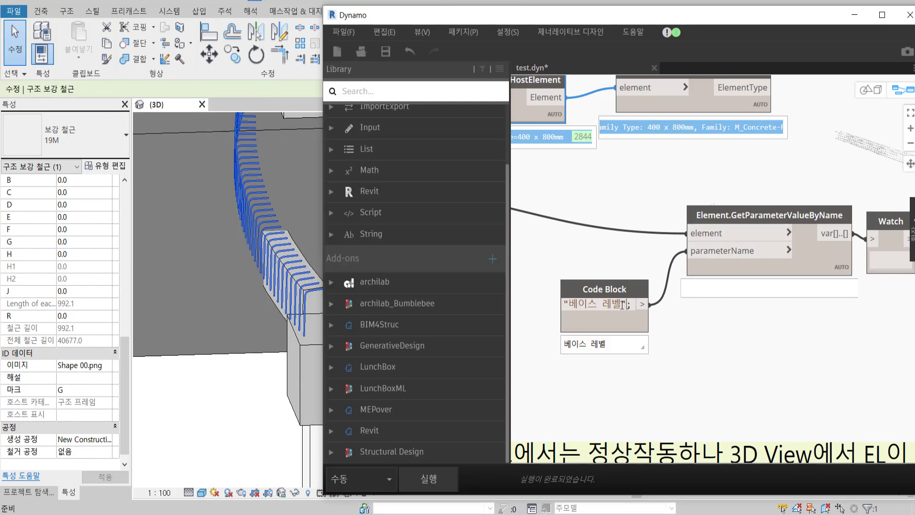
key("Return")
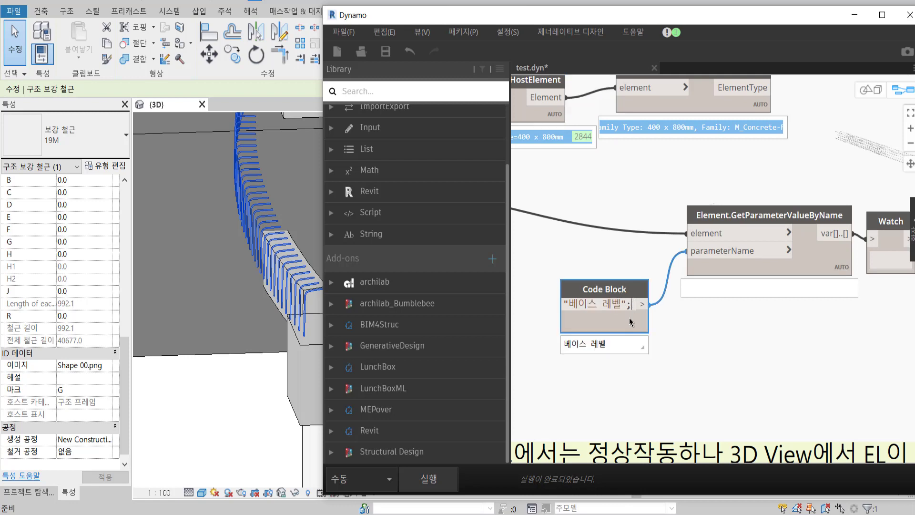
type("\"")
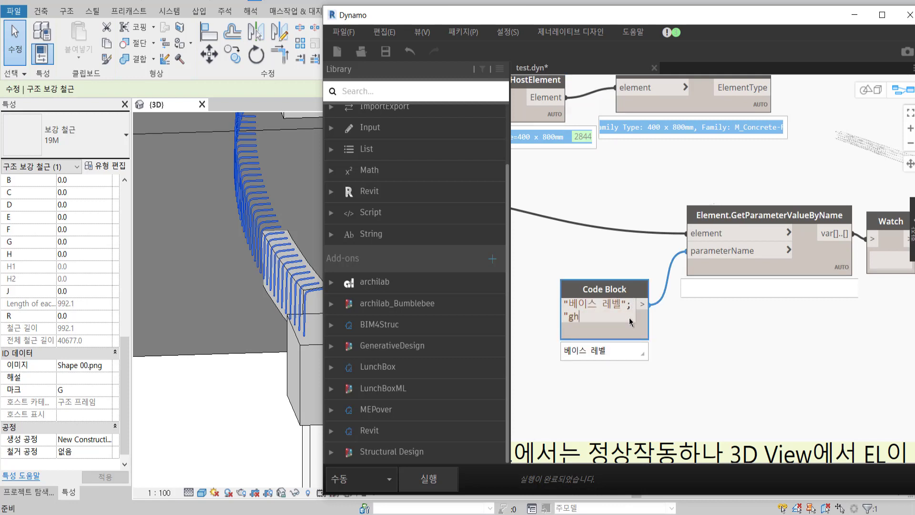
type("호스트 ")
type("카테고리\"")
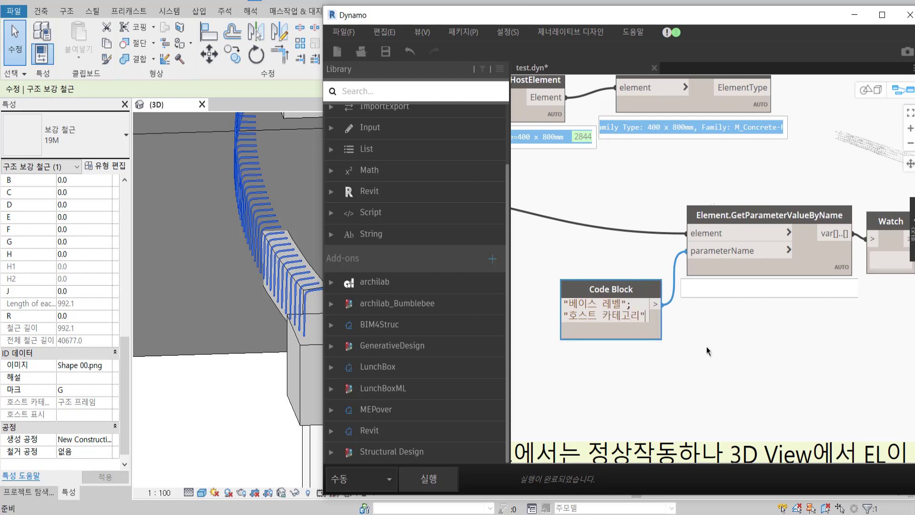
type(";")
left_click(708, 352)
left_click(435, 478)
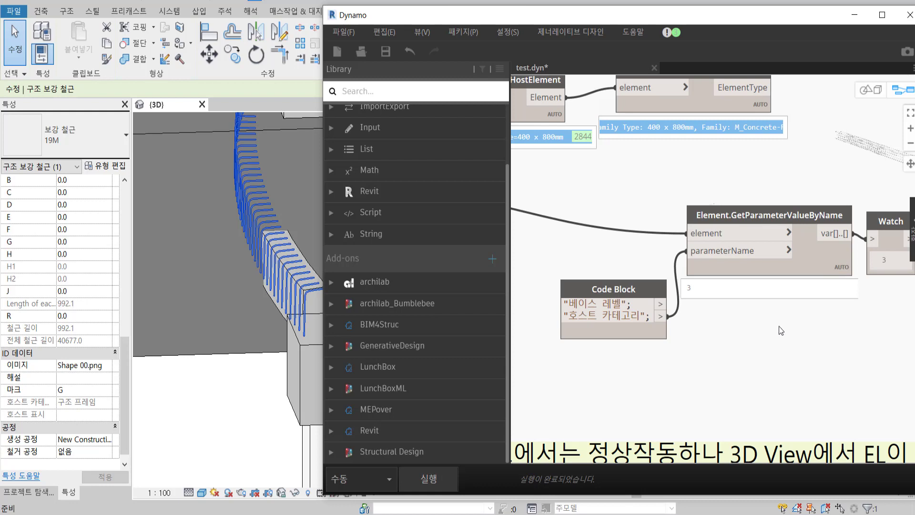
- Pan the canvas to check the Watch result of 3 and the upstream rebar nodes
middle_click_drag(799, 302, 659, 313)
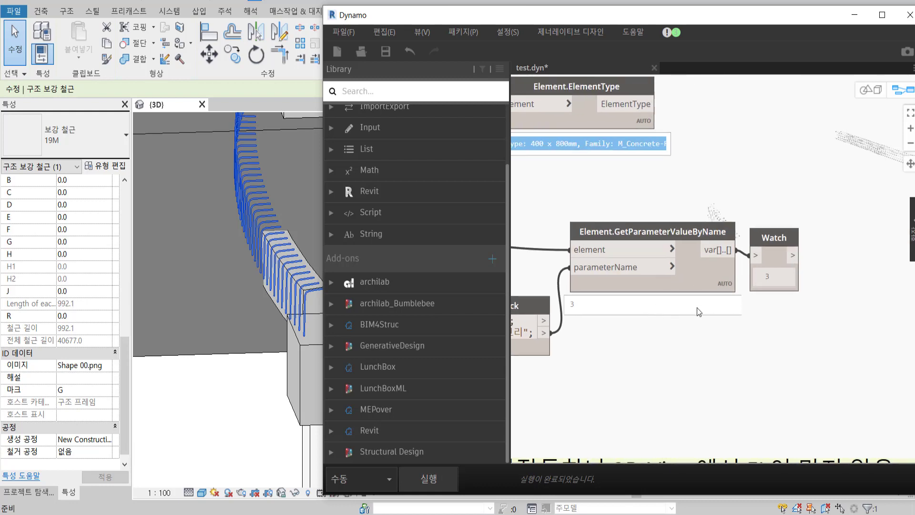
middle_click_drag(586, 304, 656, 273)
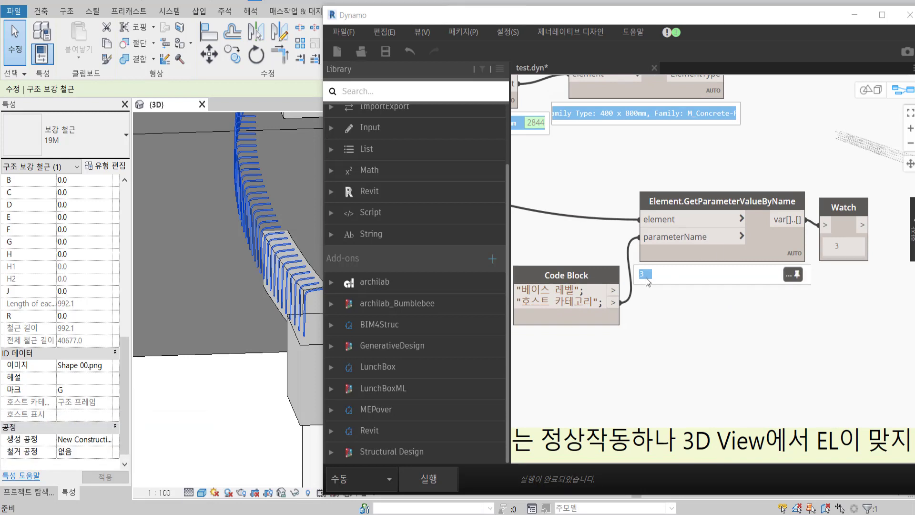
left_click(657, 294)
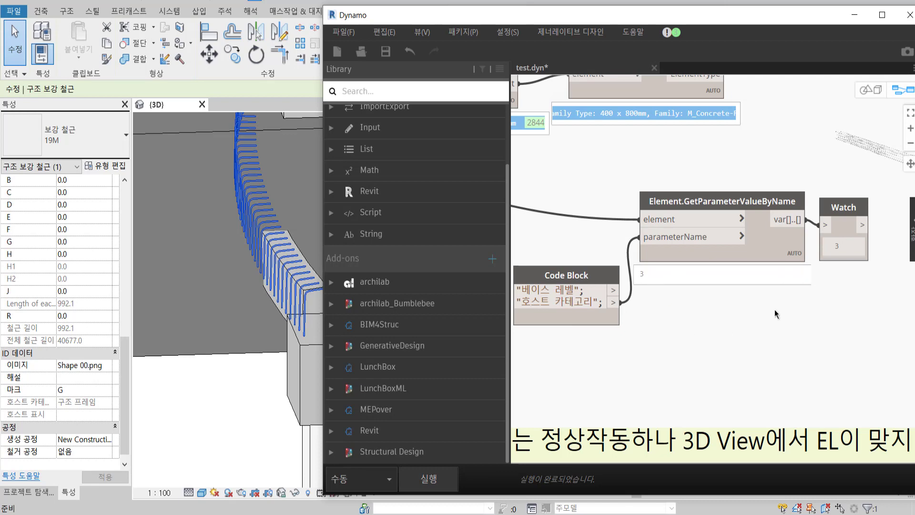
scroll(637, 248, "down", 2)
mouse_move(637, 248)
middle_mouse_down()
mouse_move(676, 262)
mouse_move(595, 289)
middle_mouse_up()
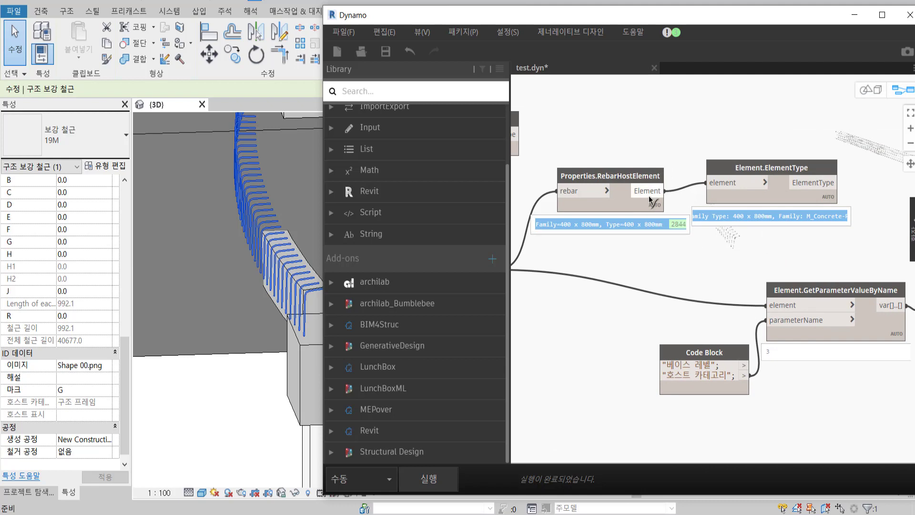
- Feed RebarHostElement's host element into GetParameterValueByName and run the graph
left_click_drag(651, 201, 767, 306)
left_click(439, 479)
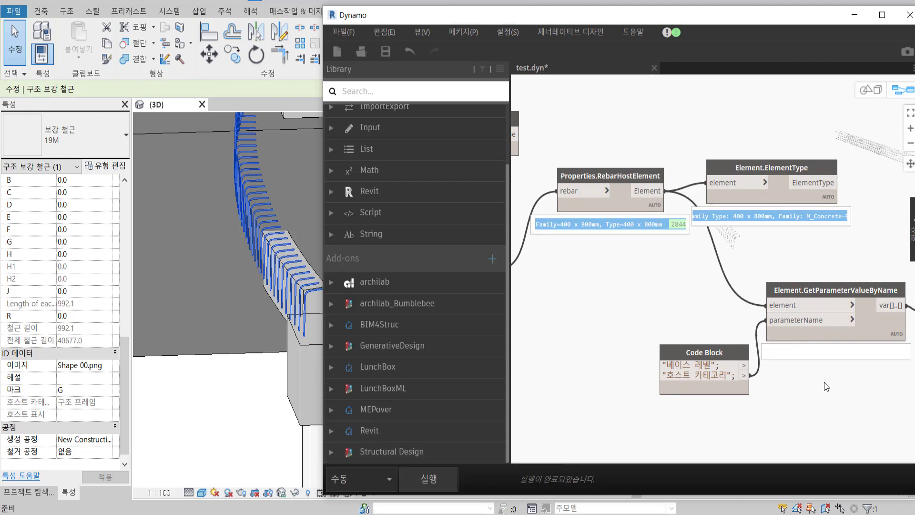
middle_click_drag(827, 386, 717, 368)
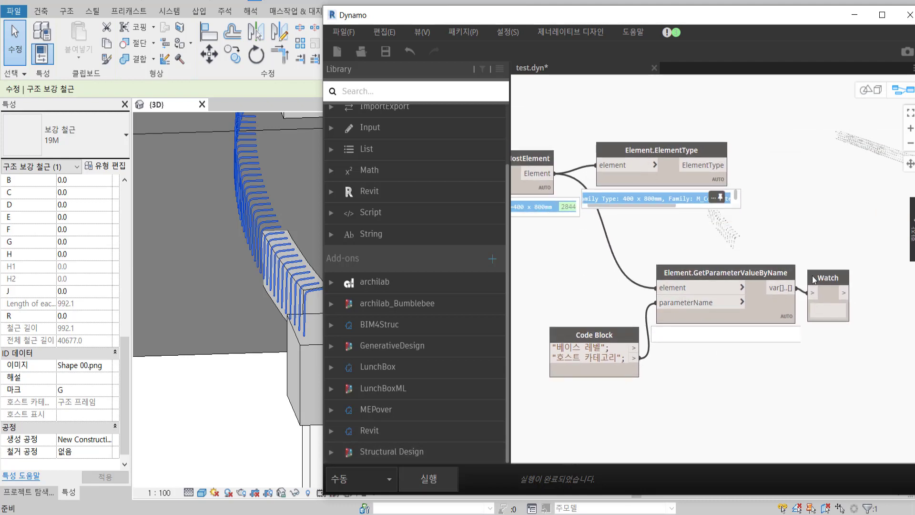
mouse_move(687, 202)
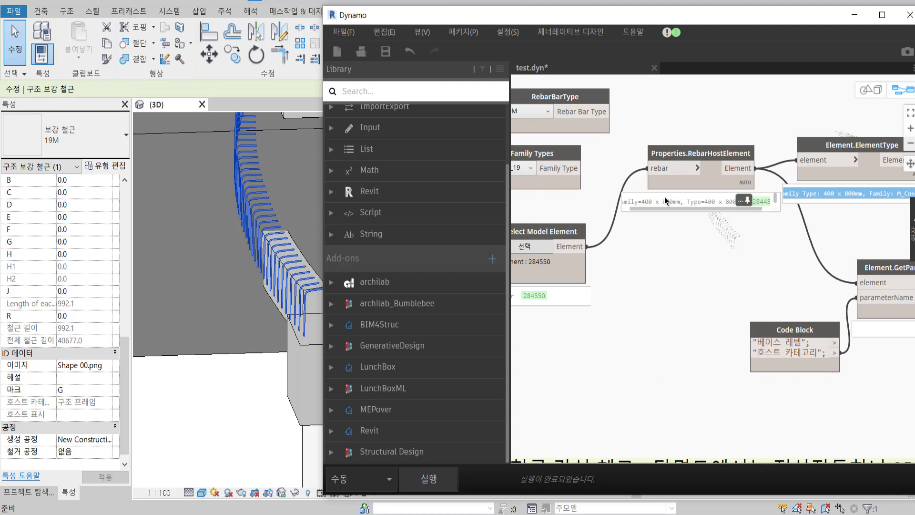
middle_click_drag(772, 236, 685, 270)
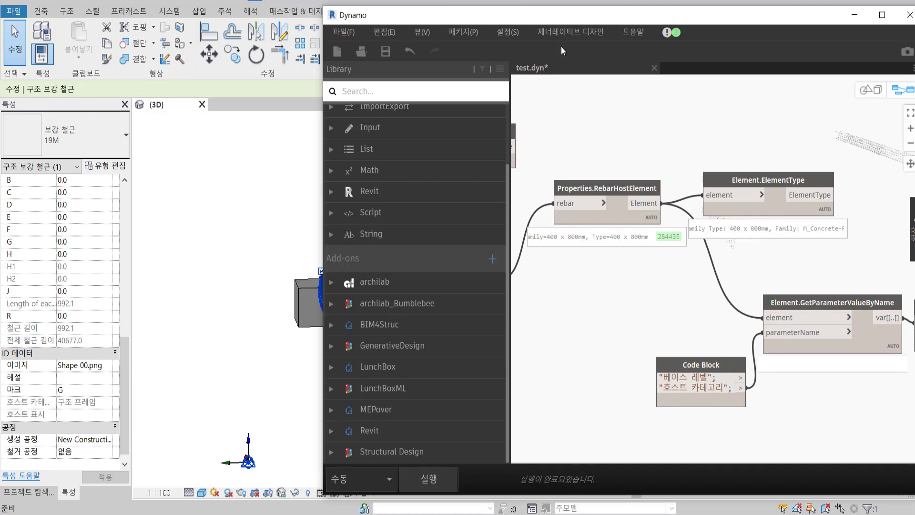
- Select a different rebar set in Revit, rerun, and place Watch beside the parameter output
key("super+Right")
left_click(801, 234)
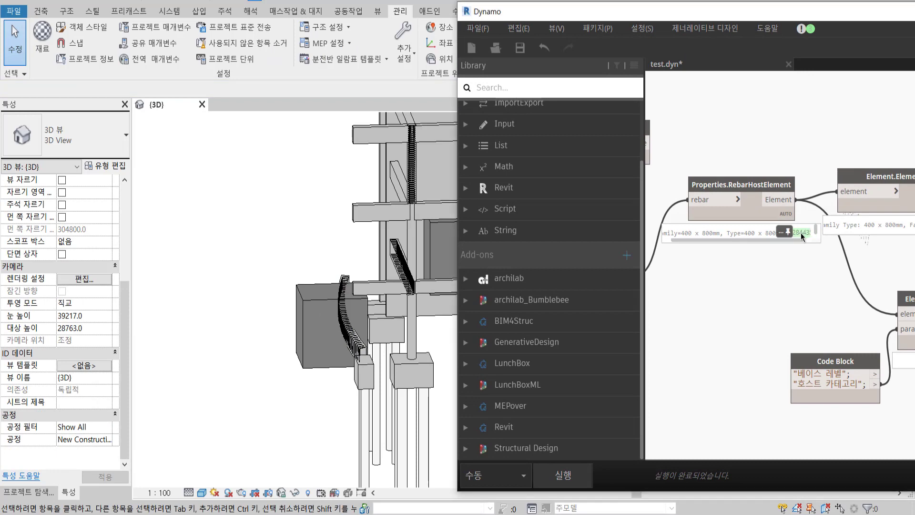
mouse_move(539, 28)
left_mouse_down()
mouse_move(611, 266)
mouse_move(688, 185)
left_mouse_up()
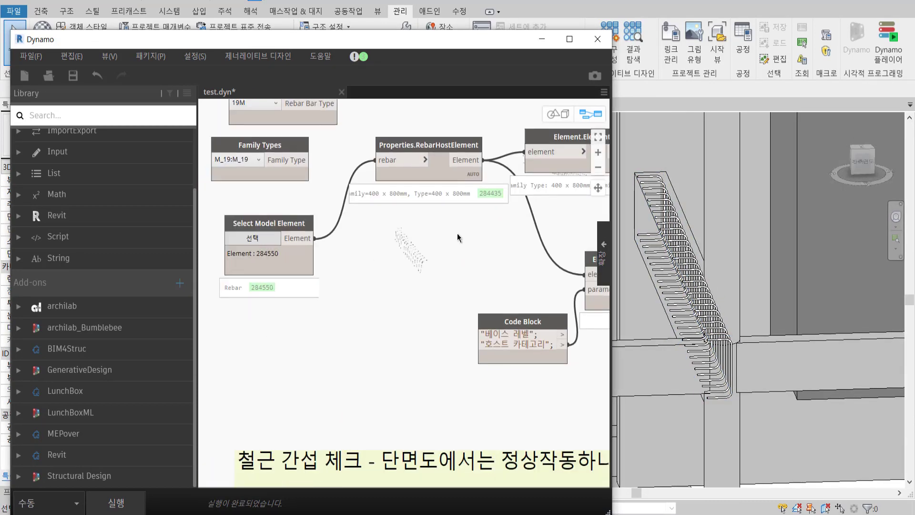
left_click(705, 271)
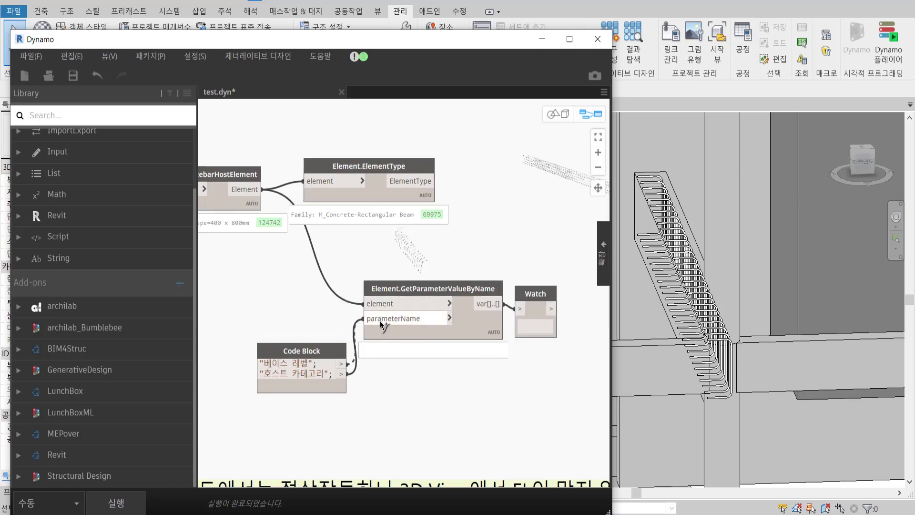
left_click(129, 506)
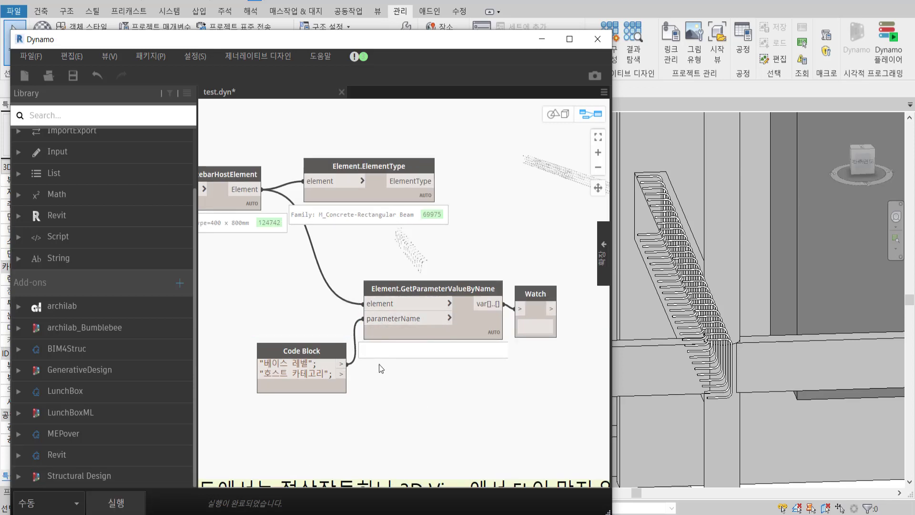
left_click_drag(527, 332, 535, 314)
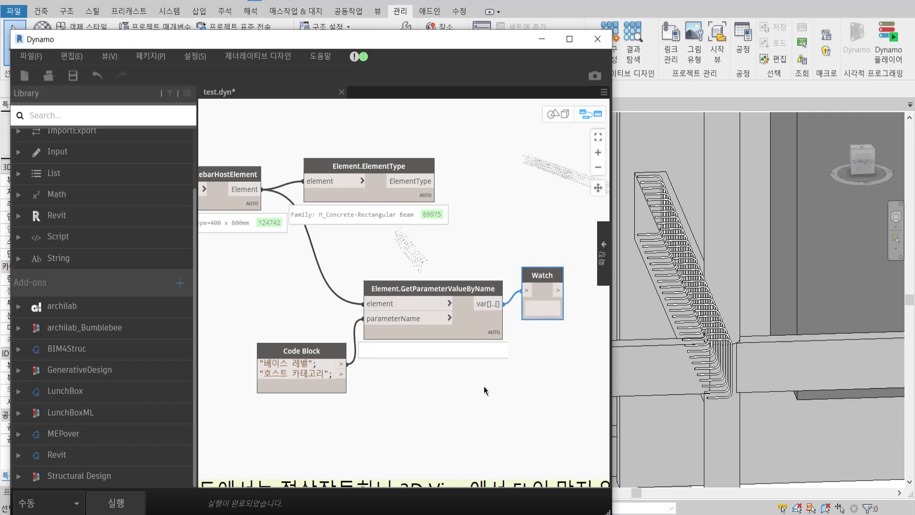
middle_click_drag(277, 227, 354, 246)
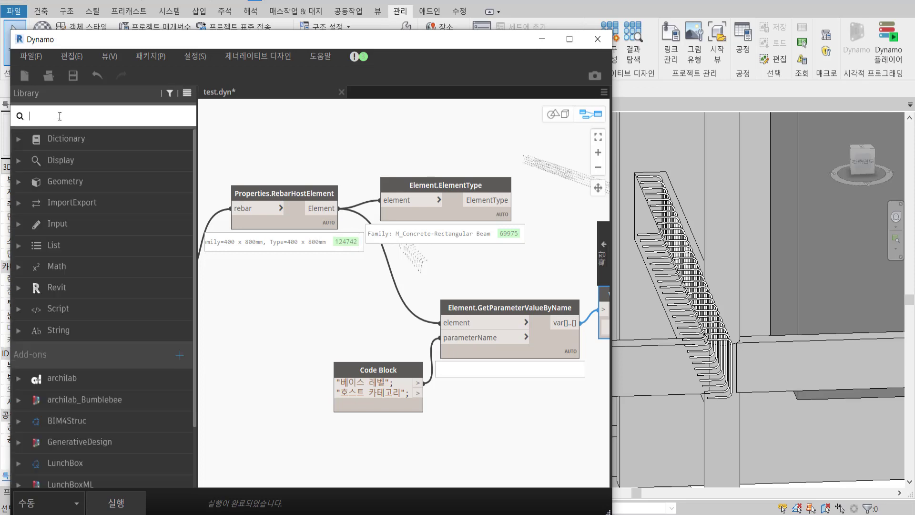
- Search 'element id', add Category.Id and Element.Id, and feed the host beam into Element.Id
type("element")
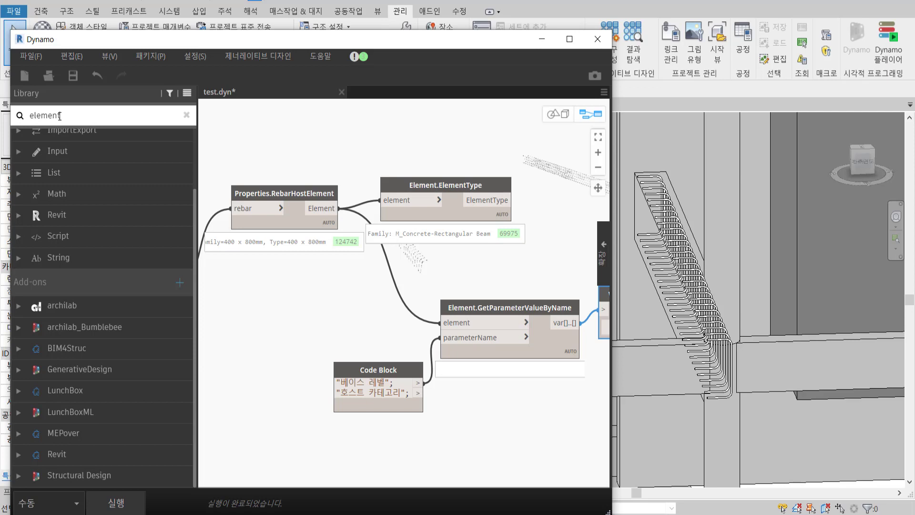
type(" id")
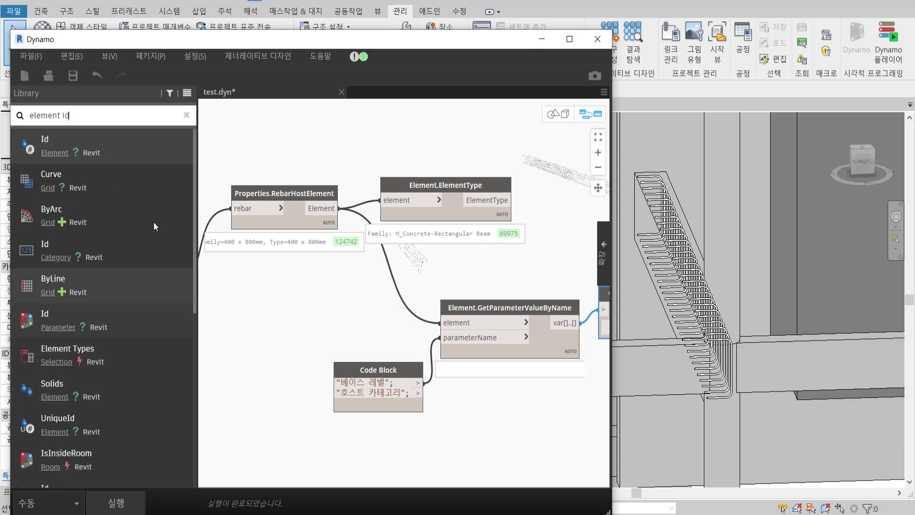
left_click(155, 245)
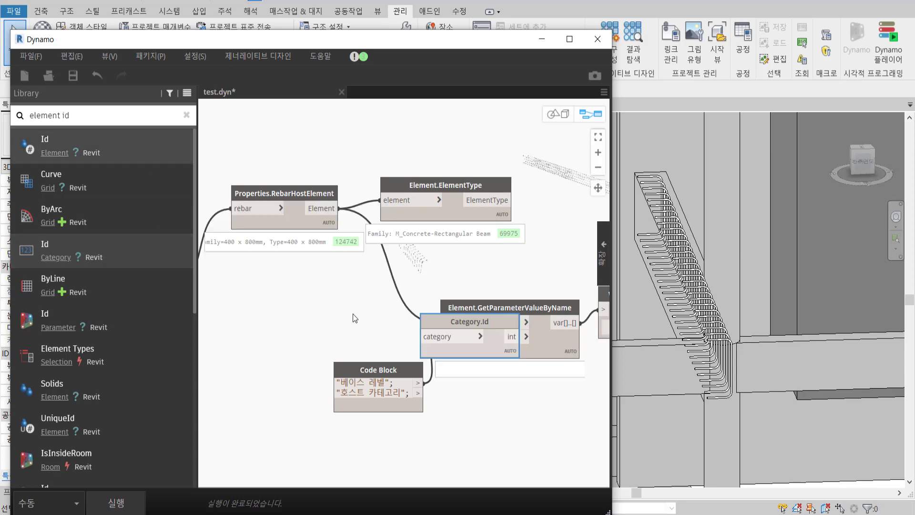
left_click(156, 143)
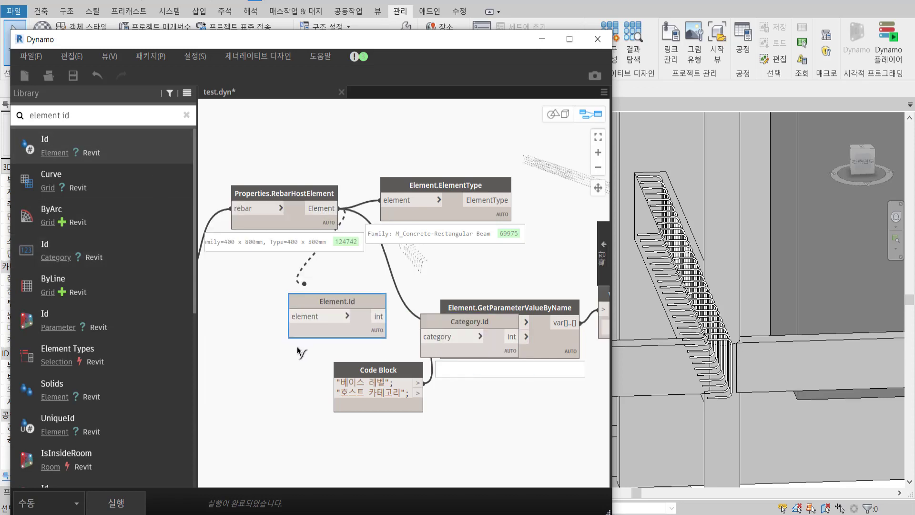
left_click_drag(332, 208, 292, 316)
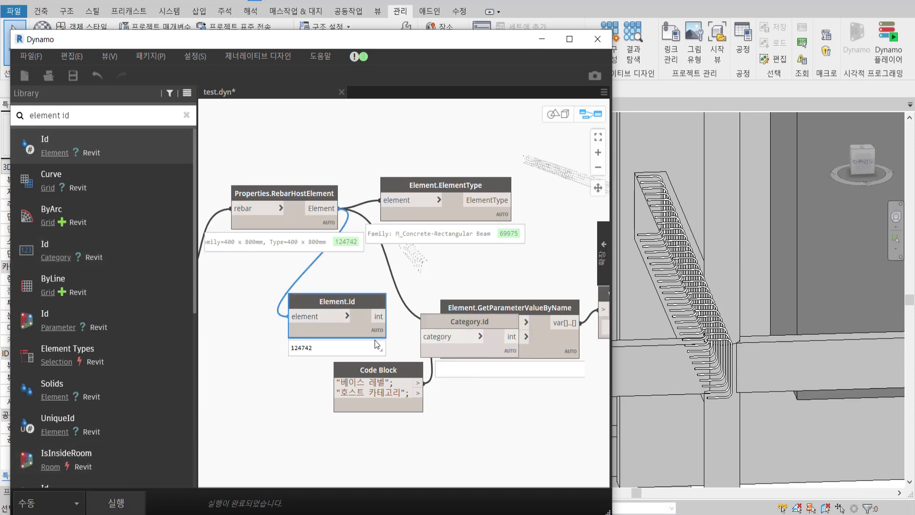
left_click_drag(340, 308, 320, 283)
left_click_drag(446, 328, 286, 343)
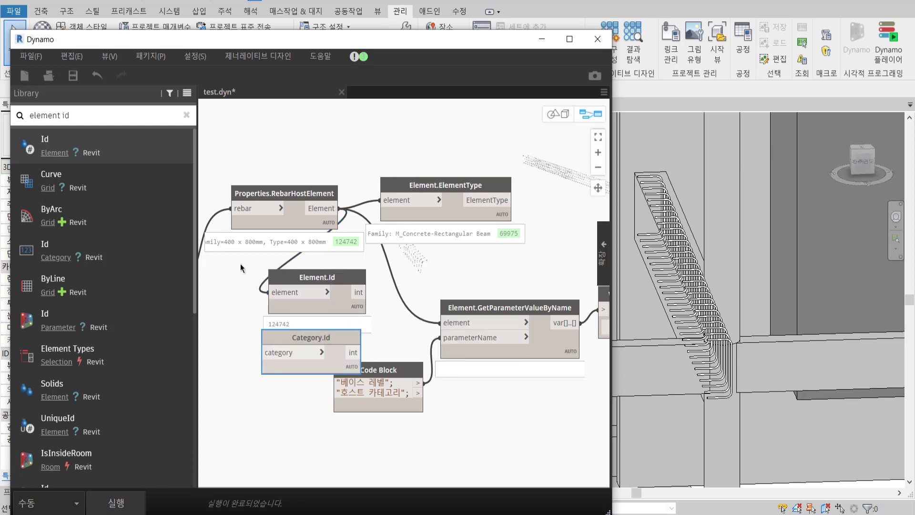
right_click(286, 341)
left_click(229, 310)
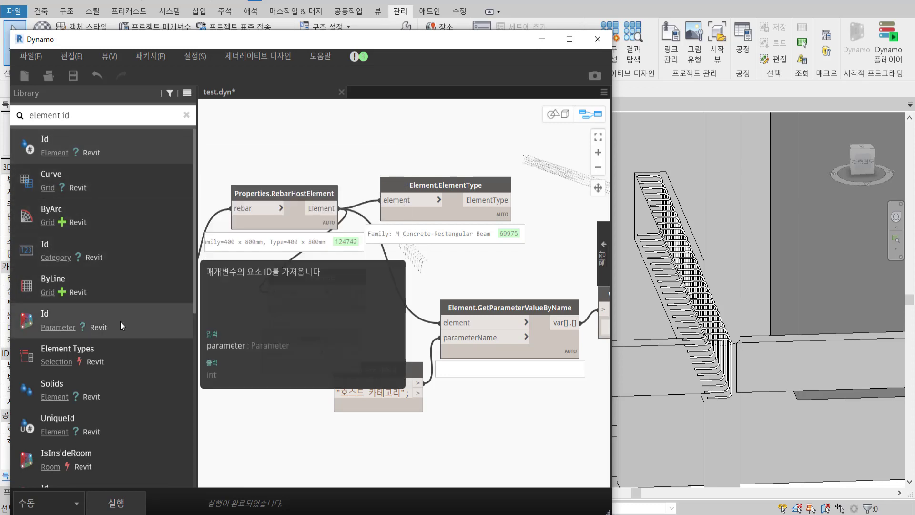
- Add Element.UniqueId, link Element.Id into it, and run so Element.Id returns 124742
scroll(137, 376, "down", 1)
scroll(137, 376, "down", 1)
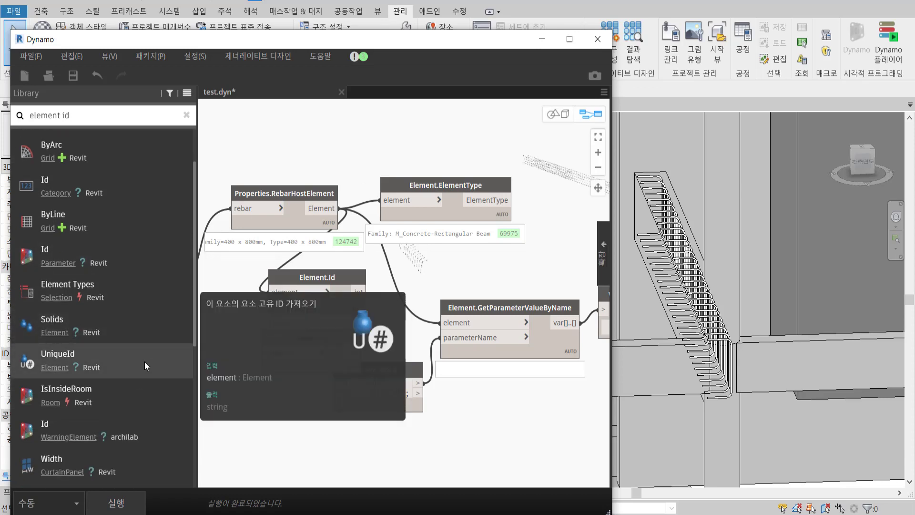
left_click(145, 362)
left_click_drag(359, 291, 380, 291)
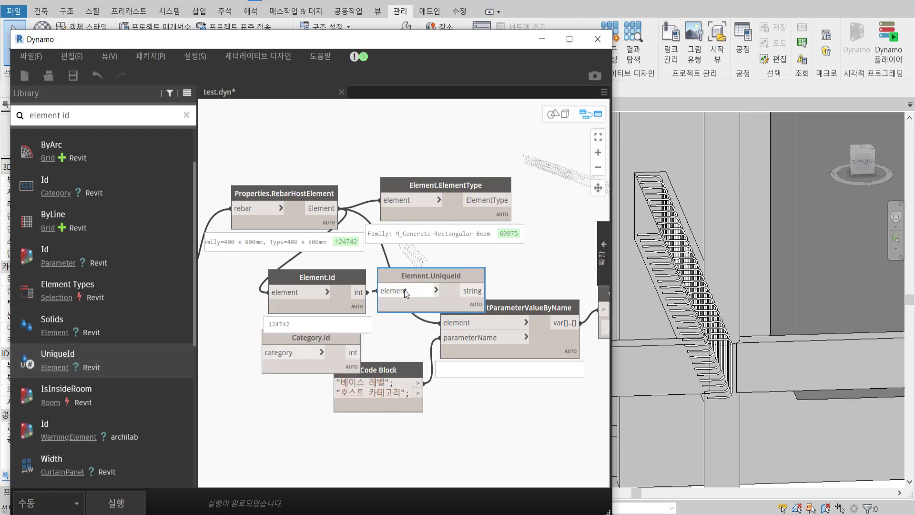
left_click(116, 503)
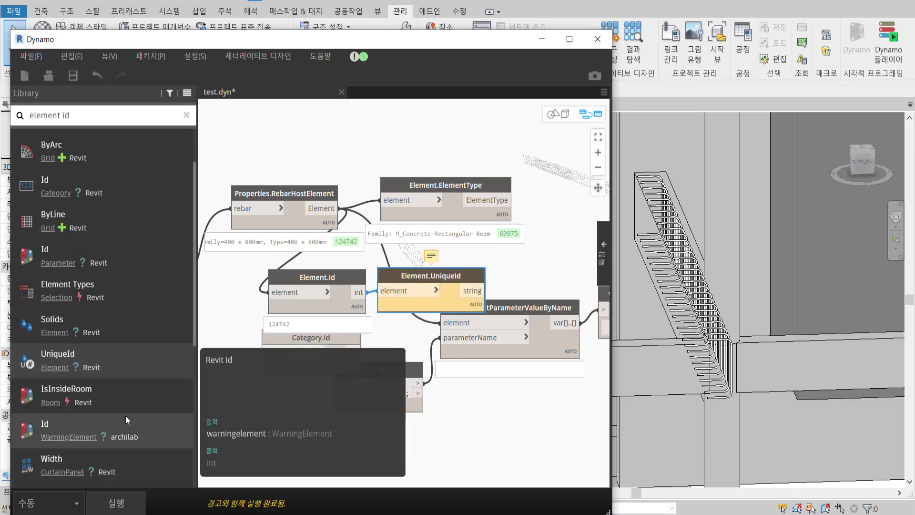
- Place an archilab Element Ids node, then delete it again
scroll(125, 420, "down", 3)
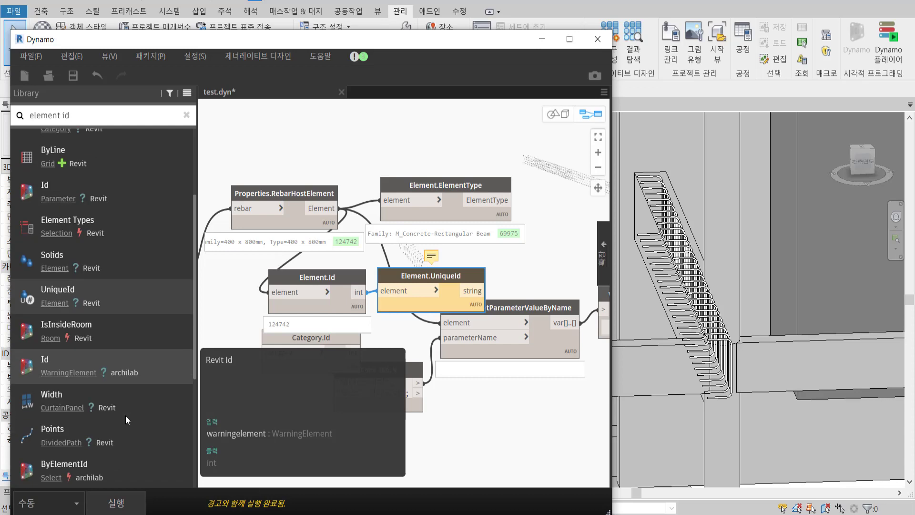
scroll(125, 420, "down", 3)
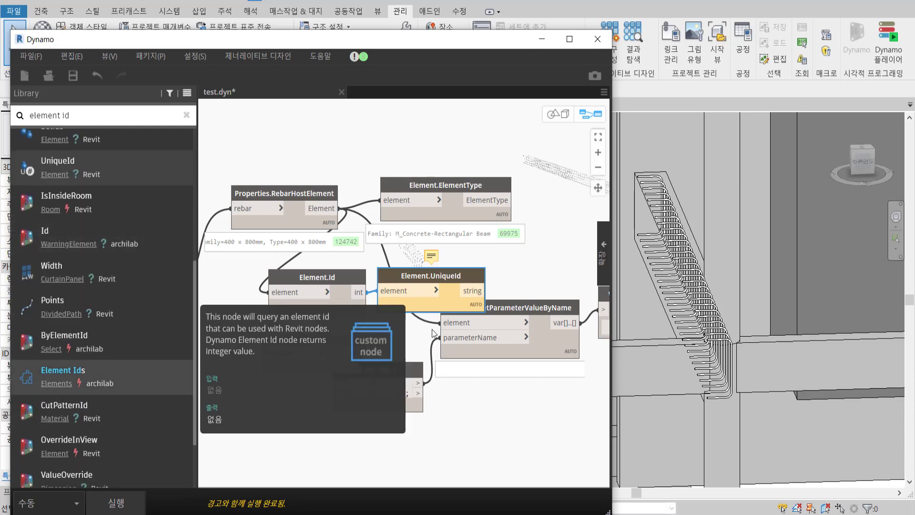
left_click_drag(434, 332, 438, 343)
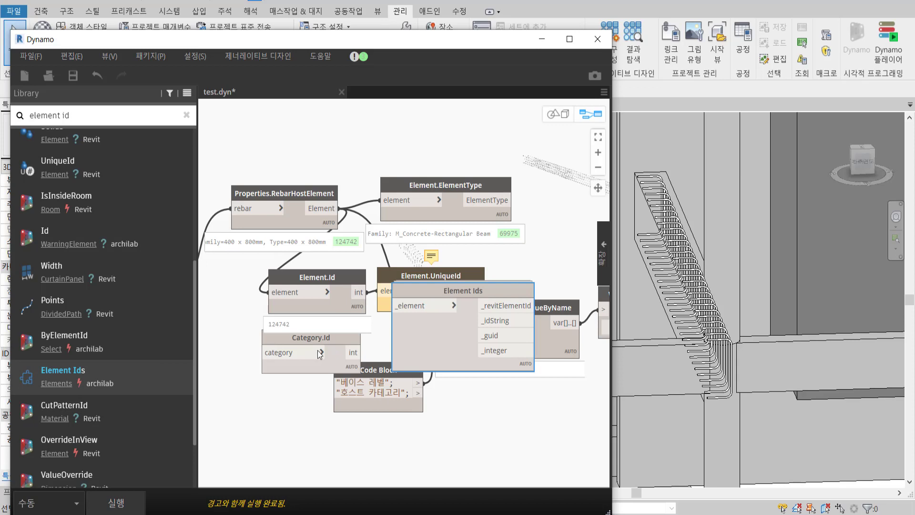
right_click(440, 351)
left_click(335, 162)
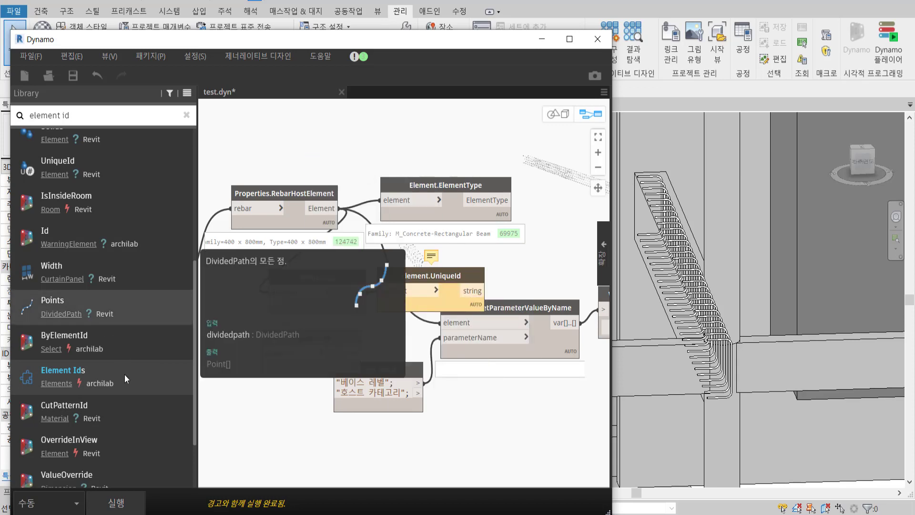
scroll(142, 382, "down", 2)
scroll(84, 428, "down", 1)
scroll(92, 425, "up", 10)
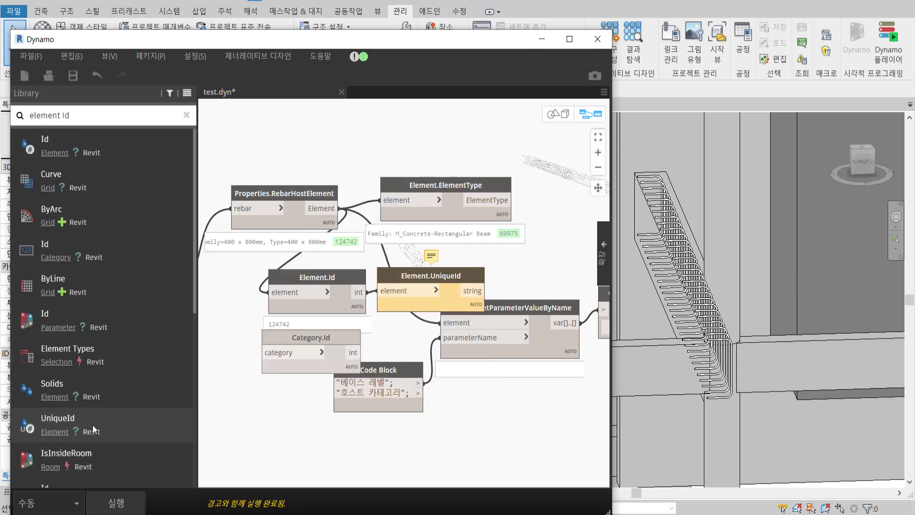
- Move Category.Id aside and shift the Code Block, GetParameterValueByName and Watch down-right
double_click(286, 39)
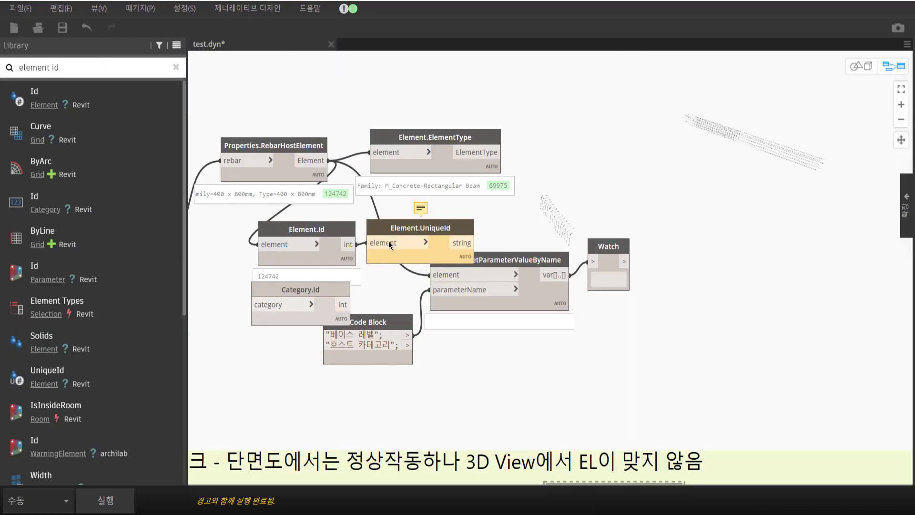
middle_click_drag(305, 229, 490, 233)
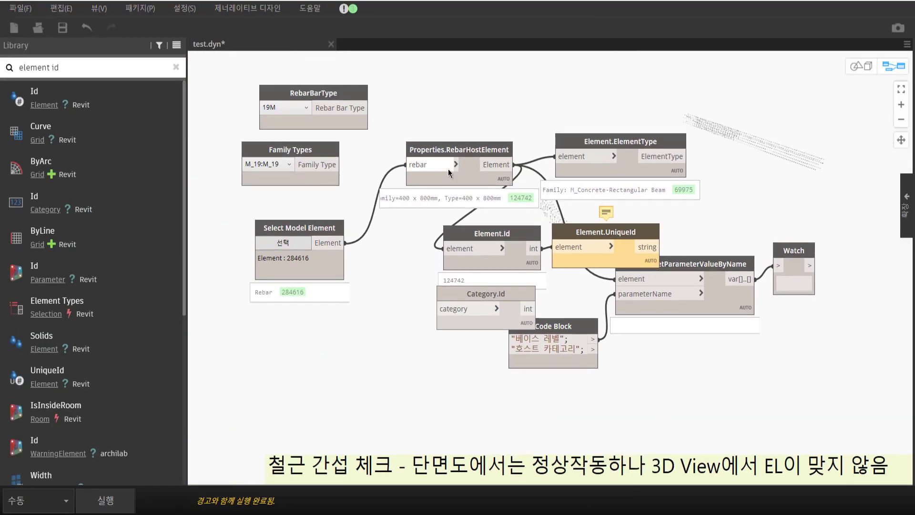
left_click_drag(526, 300, 489, 324)
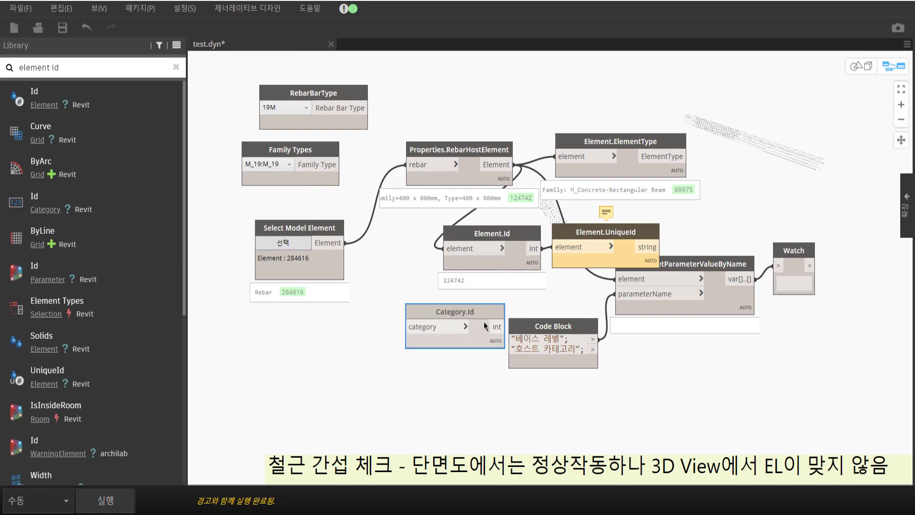
left_click_drag(673, 367, 601, 312)
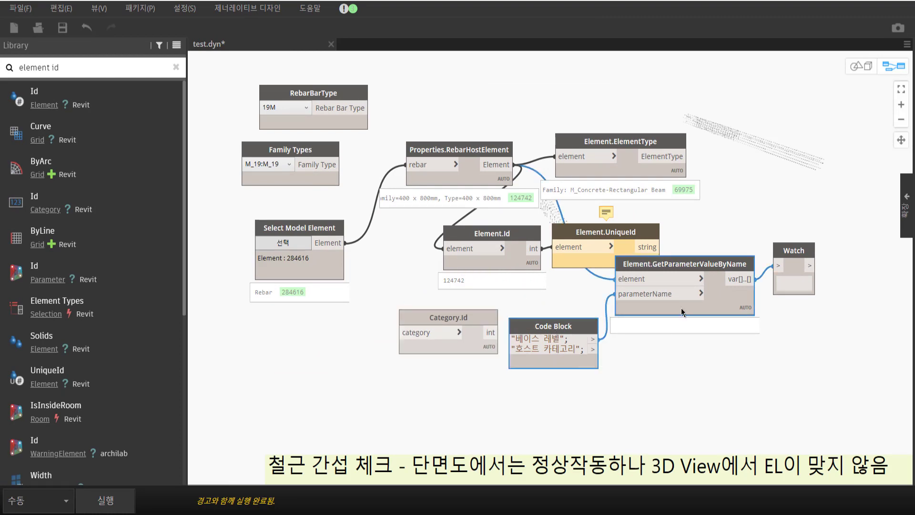
left_click_drag(682, 313, 699, 387)
mouse_move(787, 280)
left_mouse_down()
mouse_move(848, 346)
mouse_move(833, 371)
left_mouse_up()
- Reposition Element.UniqueId, RebarHostElement, Element.ElementType and Element.Id around the host-element node
mouse_move(591, 281)
left_mouse_down()
mouse_move(583, 245)
mouse_move(738, 203)
mouse_move(753, 87)
left_mouse_up()
left_click_drag(499, 236, 636, 251)
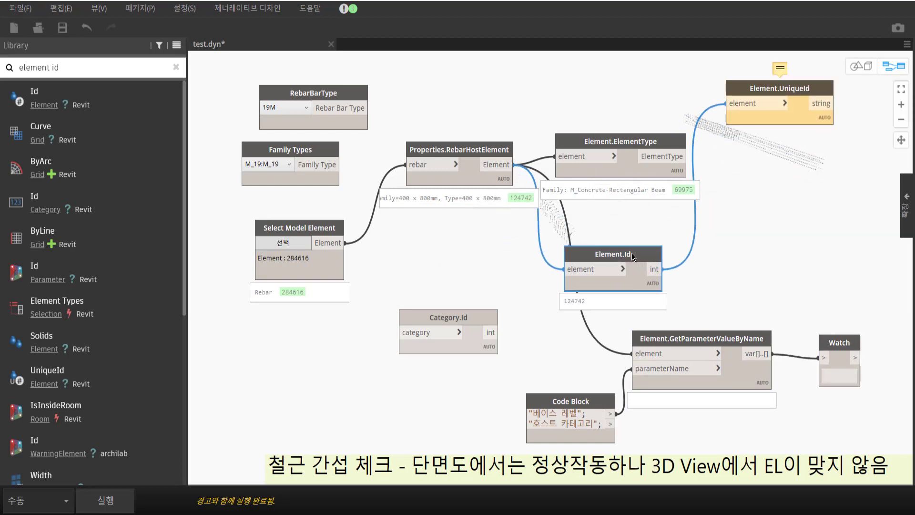
left_click_drag(458, 150, 446, 232)
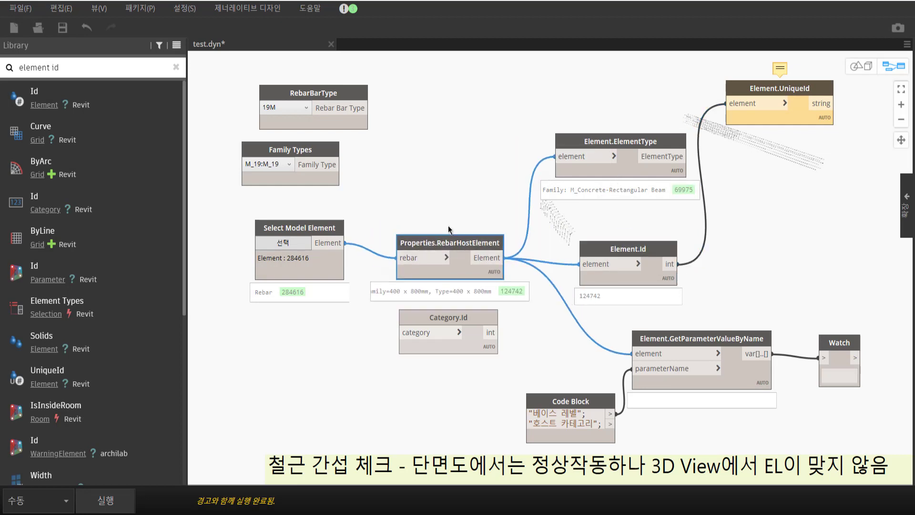
left_click_drag(605, 148, 599, 107)
left_click_drag(643, 250, 653, 183)
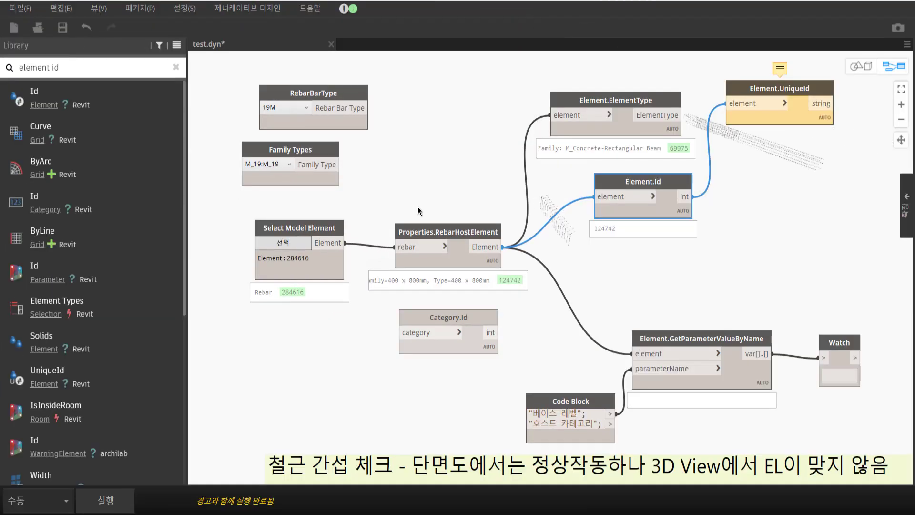
- Pan to the rebar clash-check group and nudge Geometry.DoesIntersect slightly upward
scroll(434, 316, "down", 1)
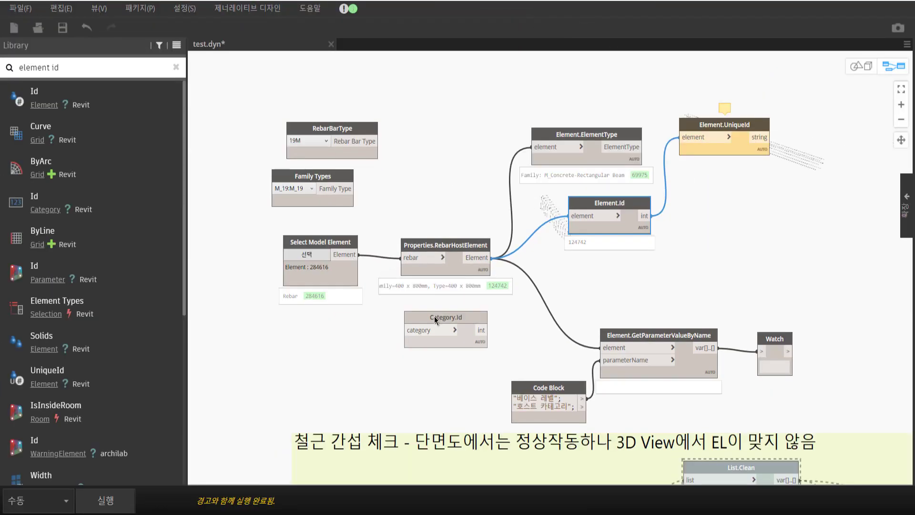
scroll(434, 316, "down", 4)
scroll(532, 354, "up", 3)
scroll(453, 405, "up", 2)
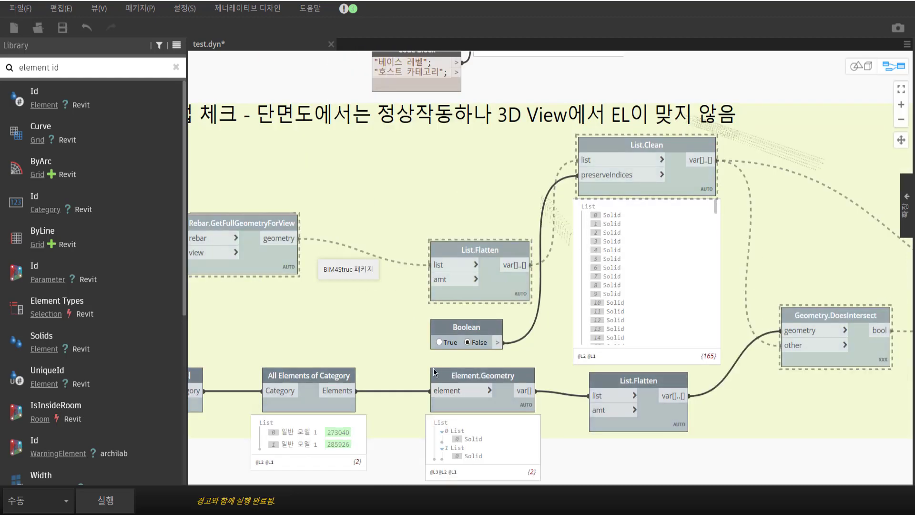
middle_click_drag(859, 354, 746, 310)
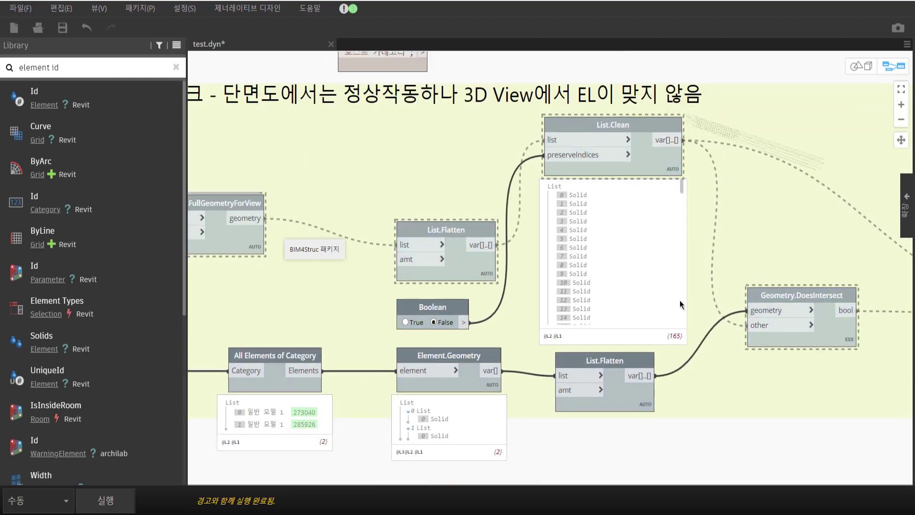
left_click(757, 299)
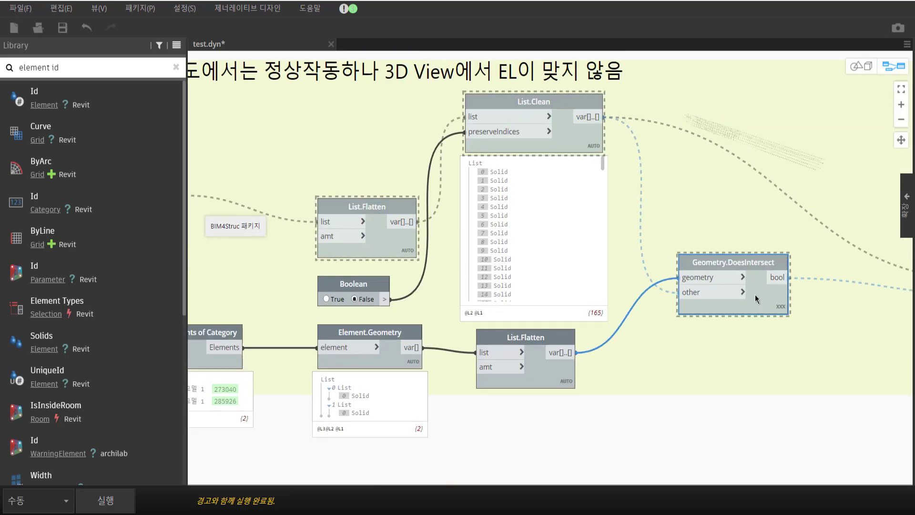
left_click_drag(756, 299, 755, 294)
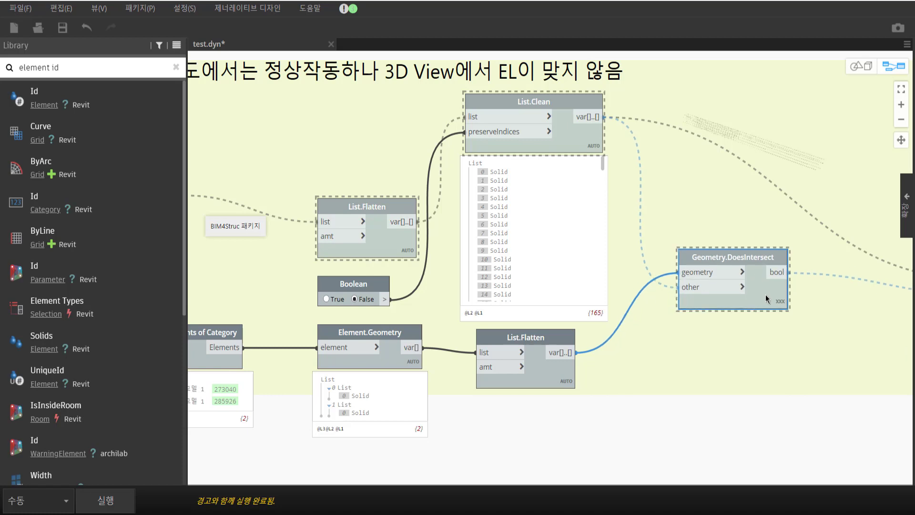
left_click(761, 410)
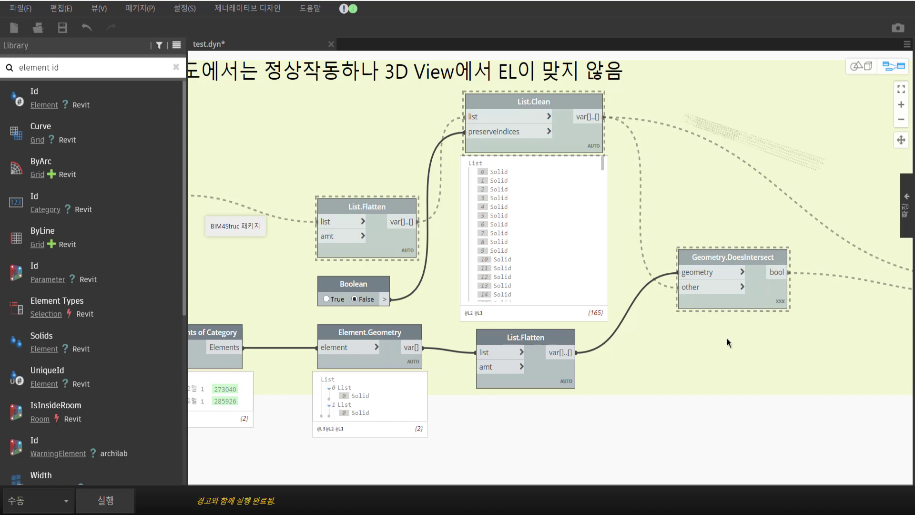
scroll(726, 337, "down", 3)
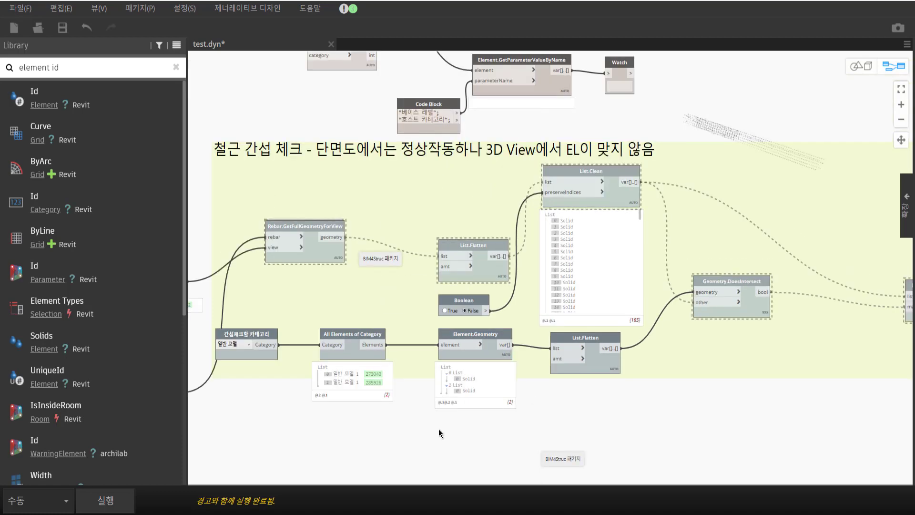
- Turn off Preview on the Element.Geometry node to hide its solids
right_click(486, 351)
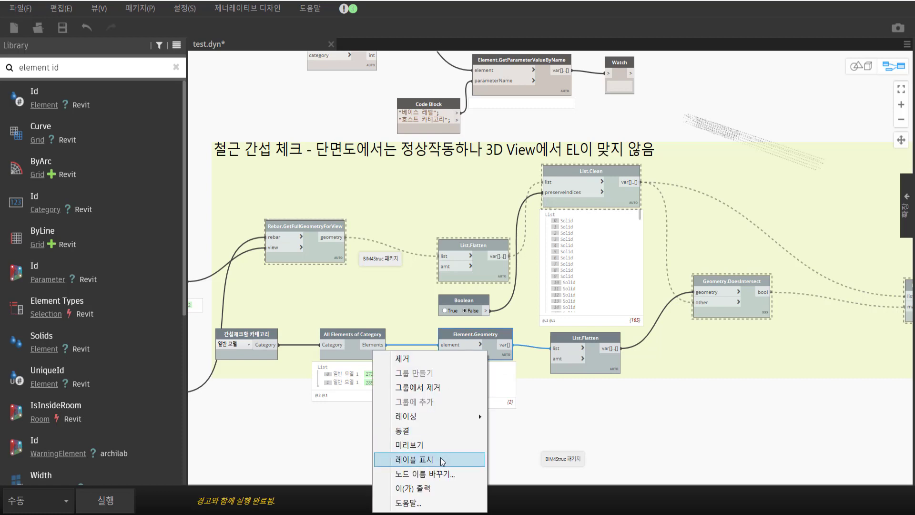
left_click(420, 445)
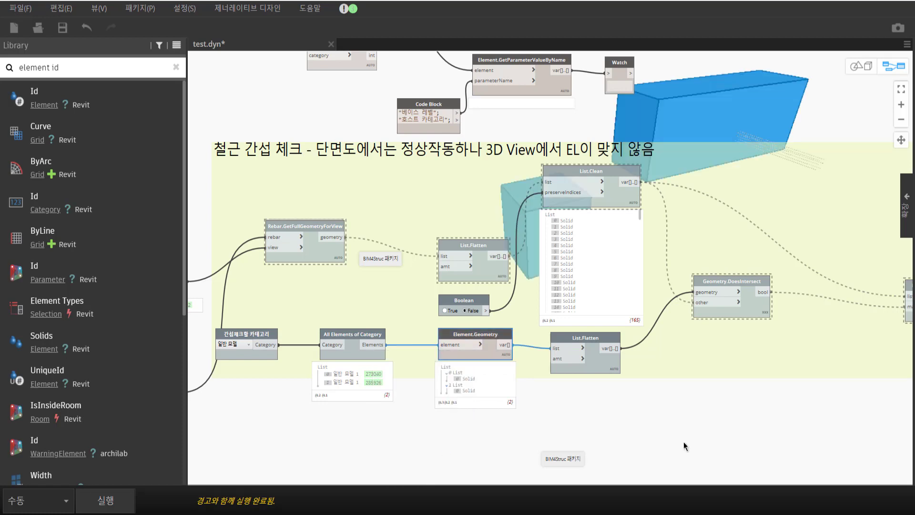
right_click(490, 352)
left_click(419, 438)
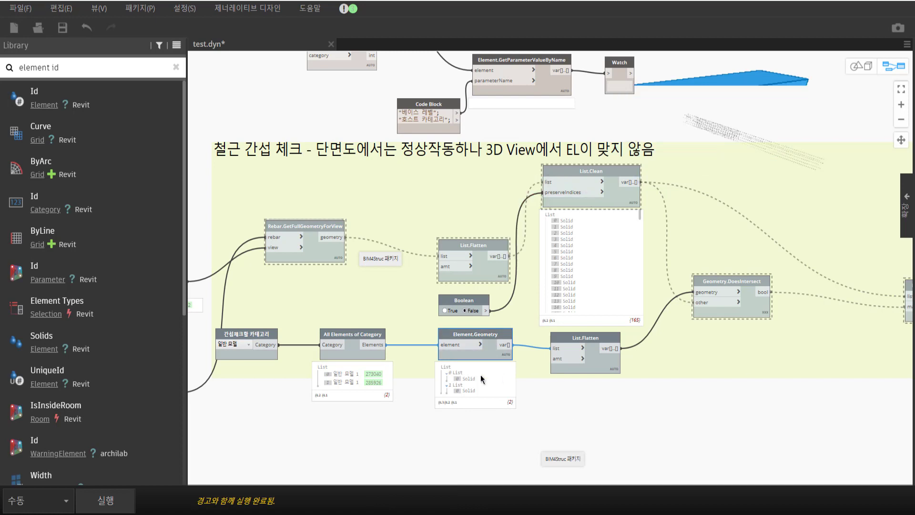
- Reposition Solid.ByUnion, Watch and ImportInstance.ByGeometry in the clash-check group
middle_click_drag(791, 314, 489, 307)
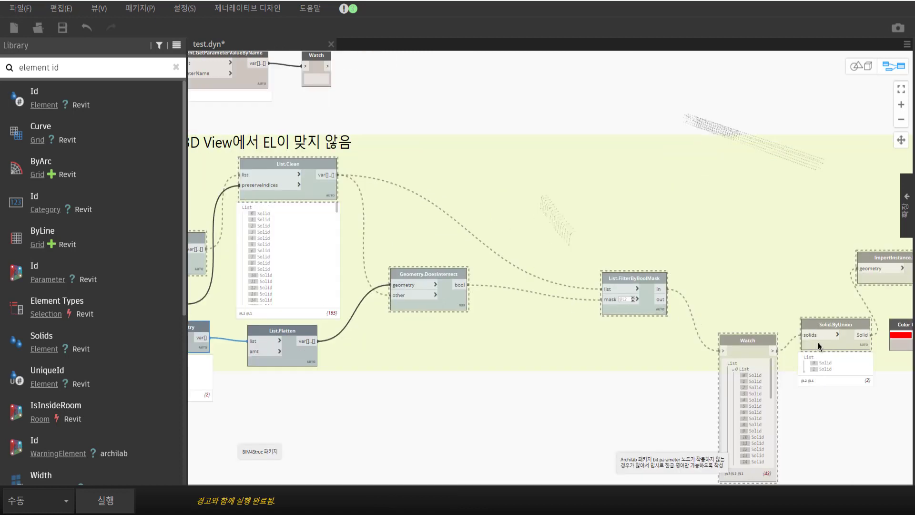
left_click_drag(847, 343, 831, 337)
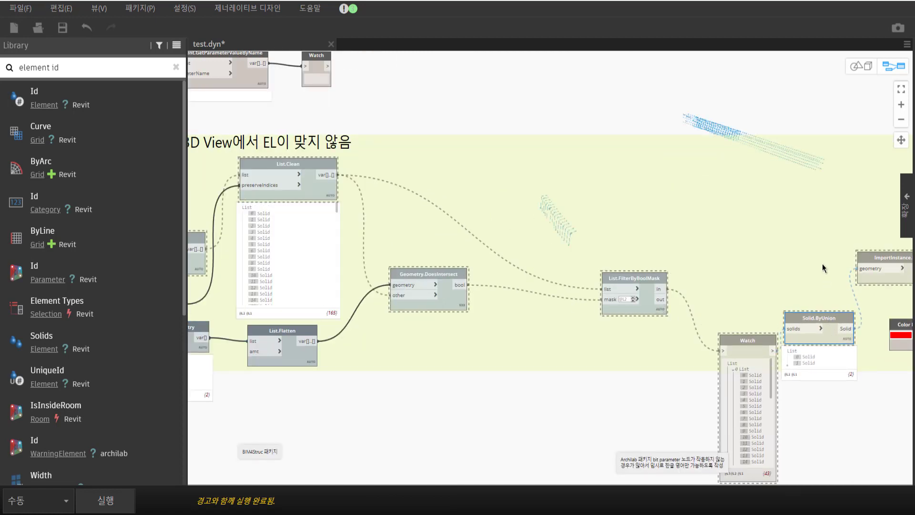
middle_click_drag(725, 269, 586, 269)
left_click_drag(624, 341, 601, 320)
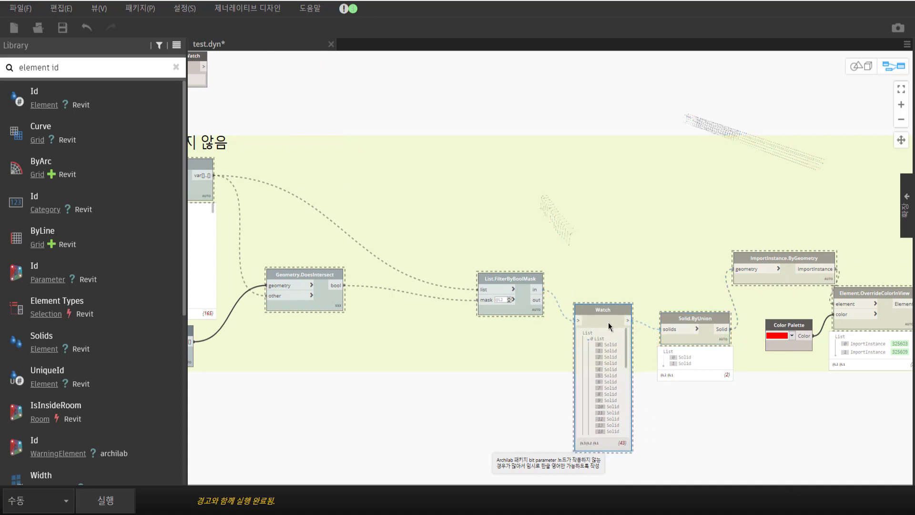
left_click_drag(782, 259, 796, 245)
- Pan the graph to show Document.ActiveView and the rebar category feeding Rebar.GetFullGeometryForView
scroll(597, 219, "left", 5)
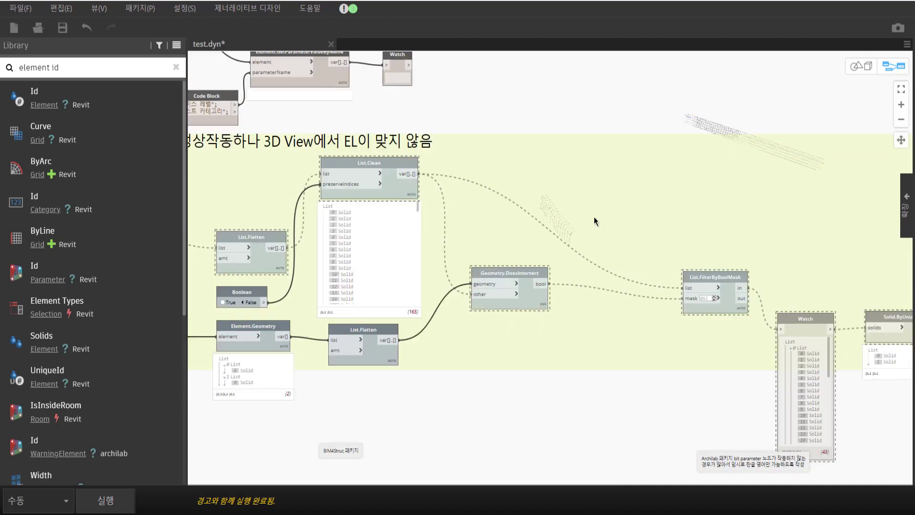
scroll(487, 206, "left", 3)
scroll(312, 271, "up", 1)
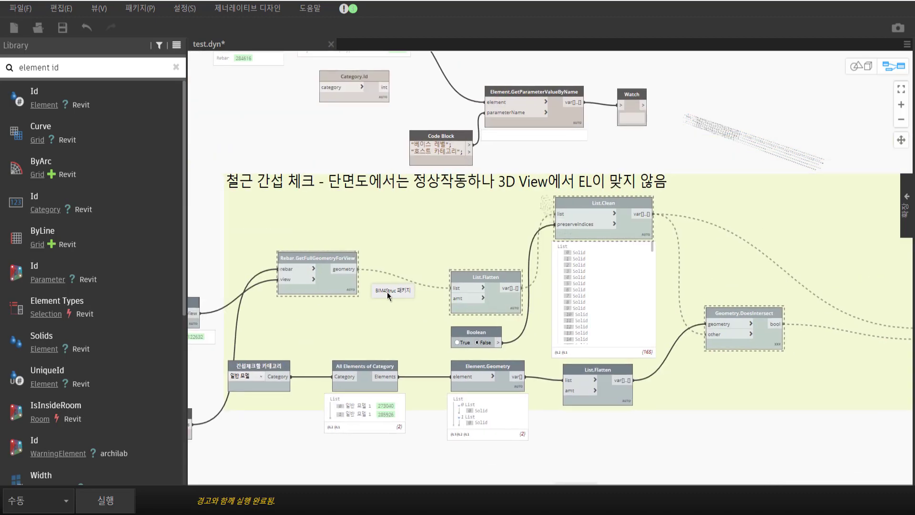
scroll(353, 286, "left", 4)
scroll(472, 248, "up", 4)
scroll(443, 158, "up", 1)
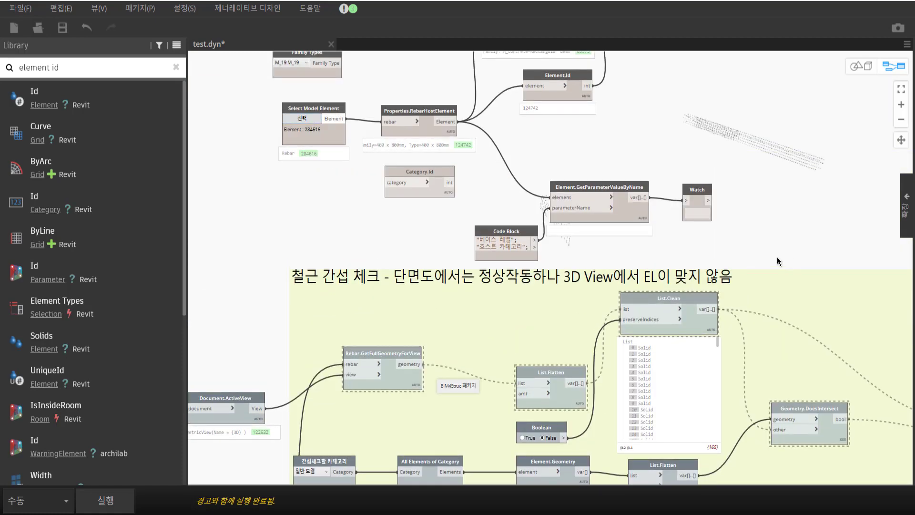
scroll(543, 324, "right", 10)
scroll(544, 324, "down", 2)
scroll(419, 164, "right", 1)
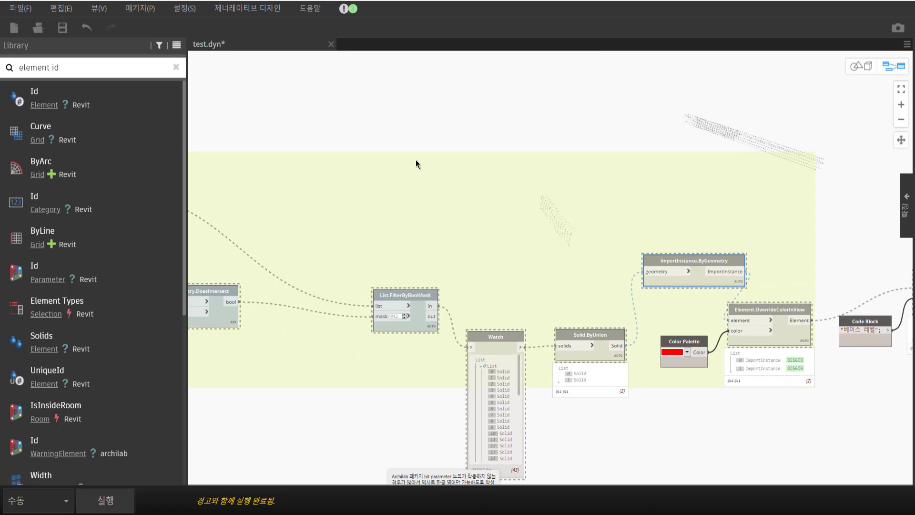
scroll(420, 255, "left", 1)
scroll(620, 224, "left", 8)
scroll(338, 260, "left", 3)
scroll(338, 260, "down", 1)
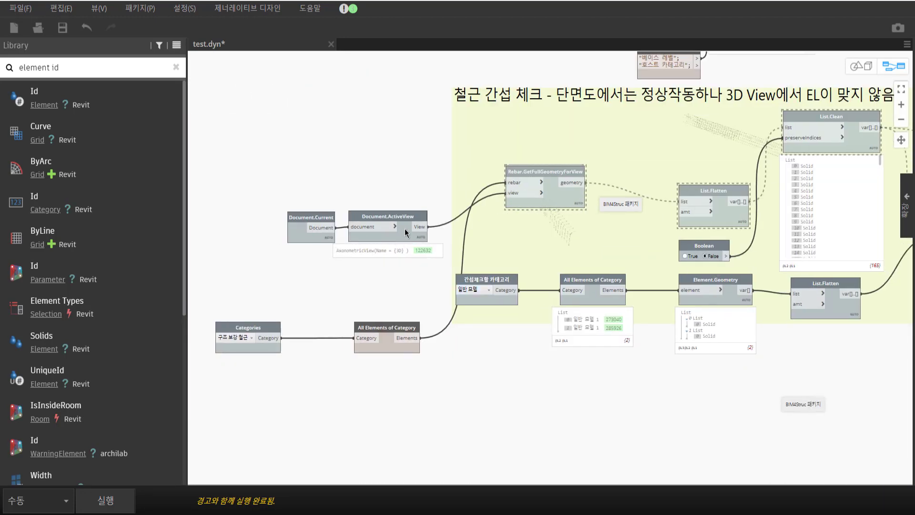
- Search the Library for 'active' and add an All Elements In Active View node
triple_click(25, 66)
type("c")
key("BackSpace")
type("ac")
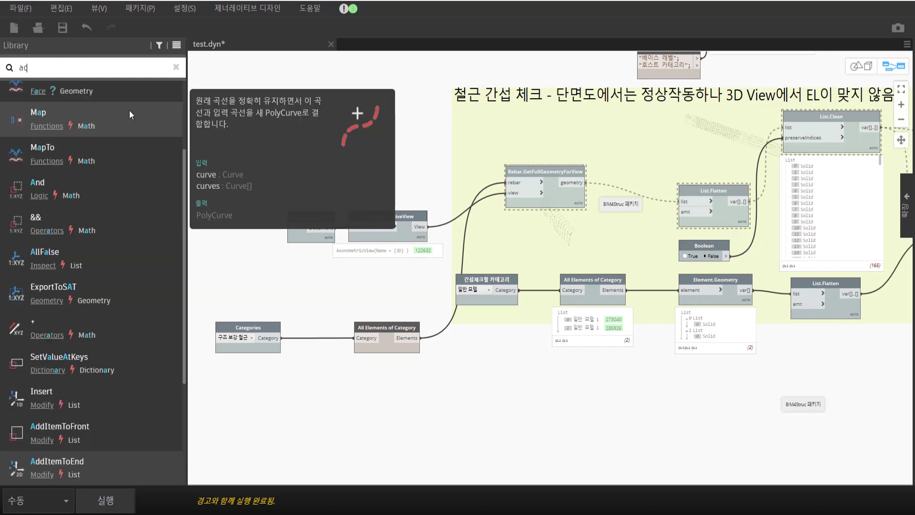
type("tive")
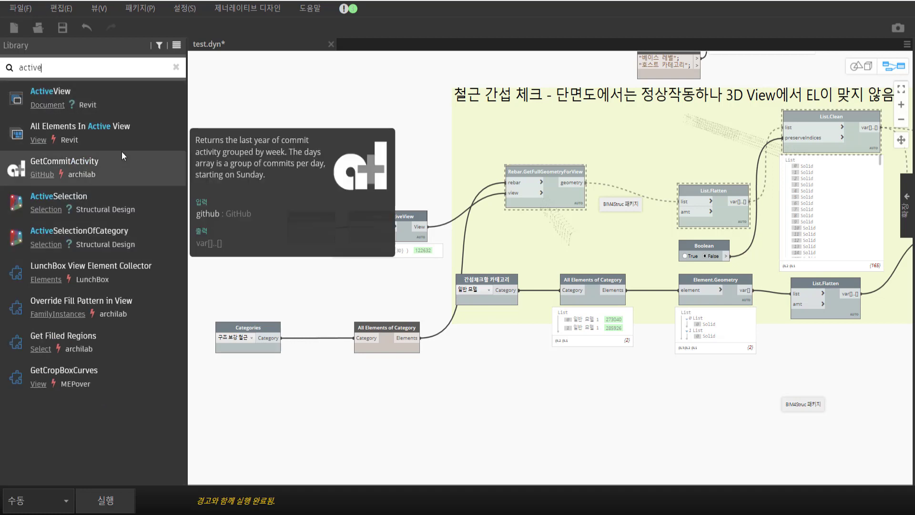
left_click(134, 133)
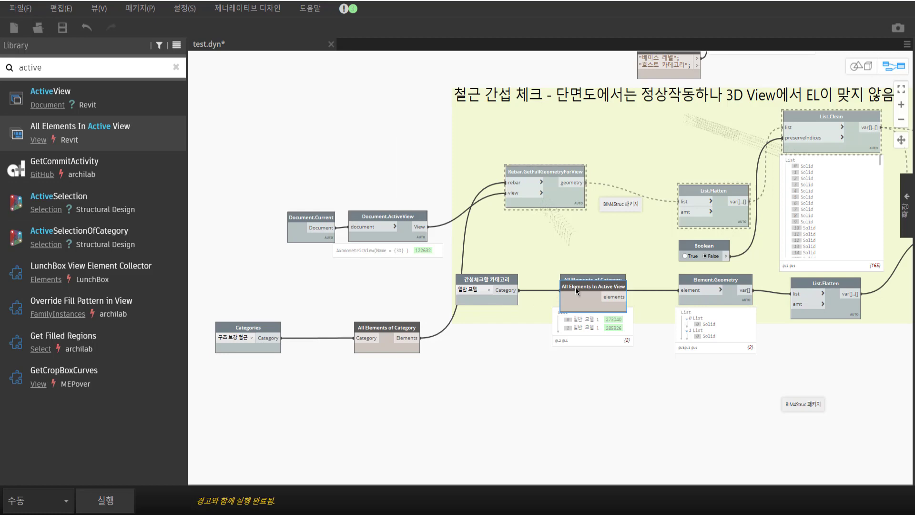
- Position the All Elements In Active View node above the rebar group
left_click_drag(576, 287, 750, 116)
middle_click_drag(632, 141, 429, 223)
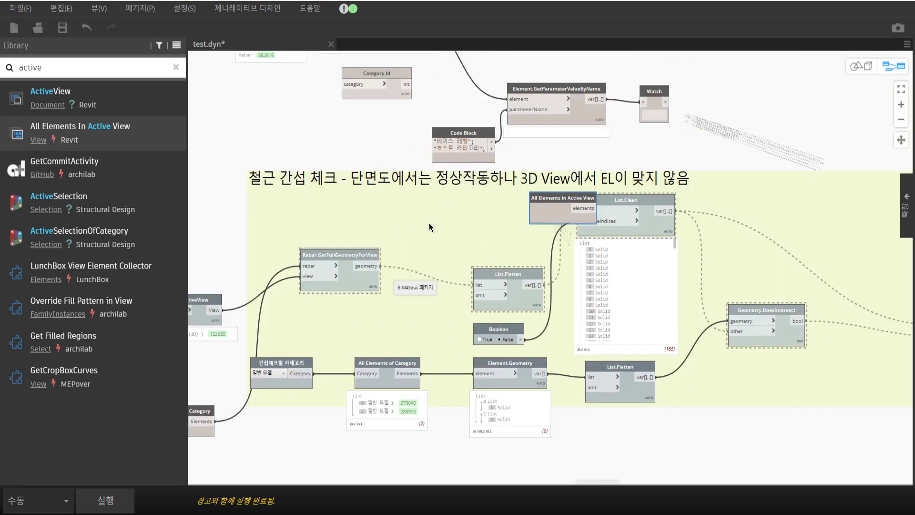
left_click_drag(433, 238, 699, 161)
right_click(753, 174)
type("ele")
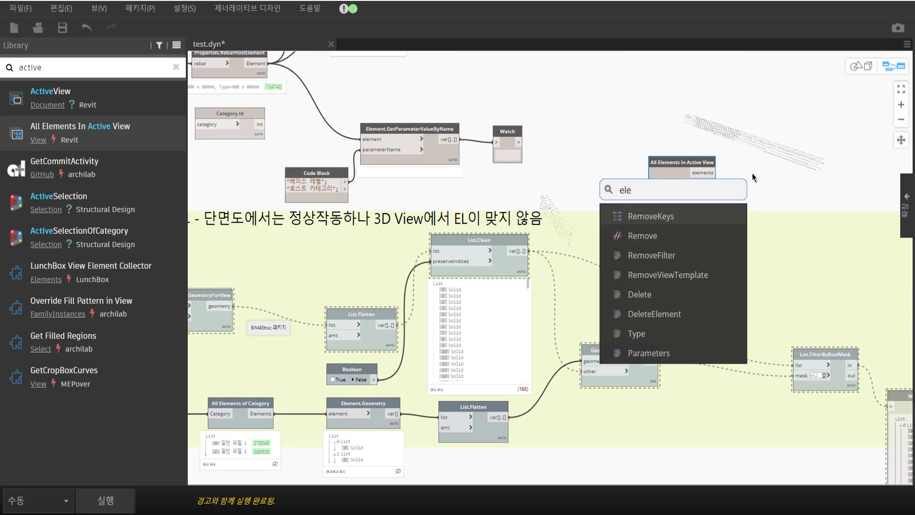
key("Escape")
left_click(1, 75)
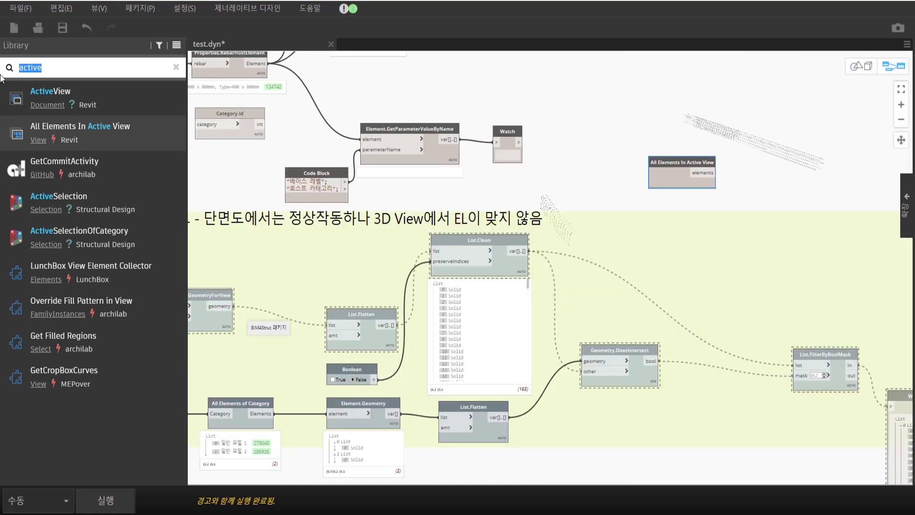
- Search 'intersect' and drop Element.GetIntersectingElementsOfCategory next to All Elements In Active View
type("inte")
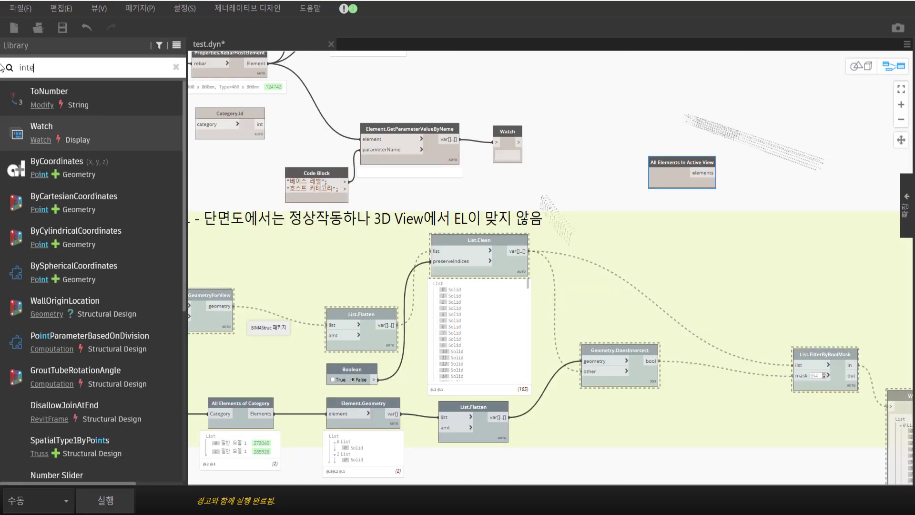
type("rsect")
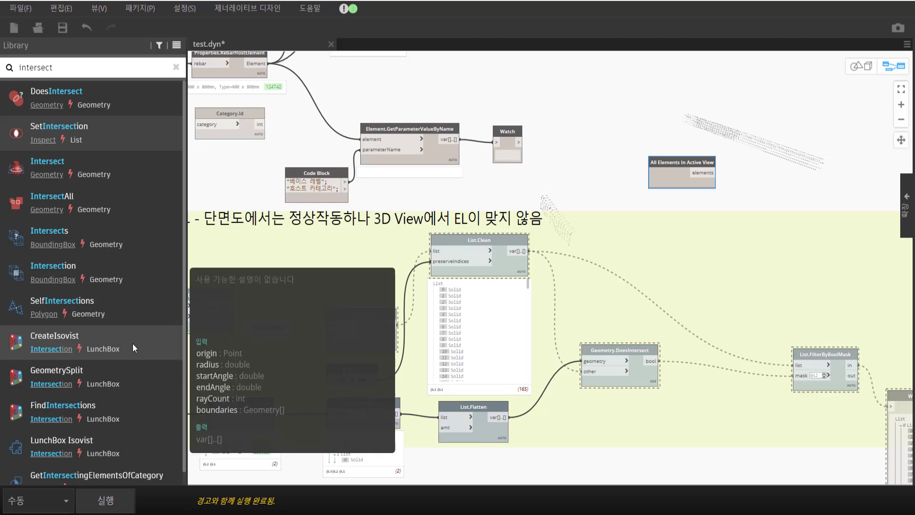
scroll(136, 380, "down", 1)
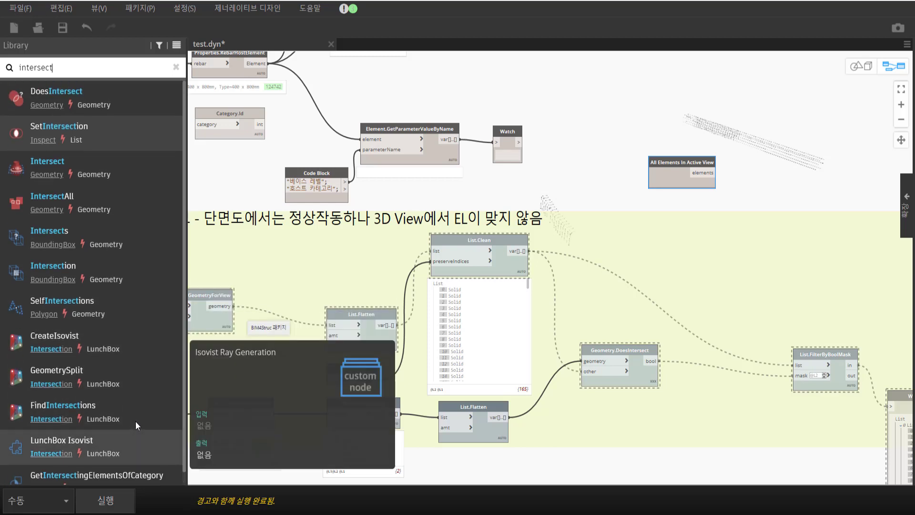
mouse_move(96, 475)
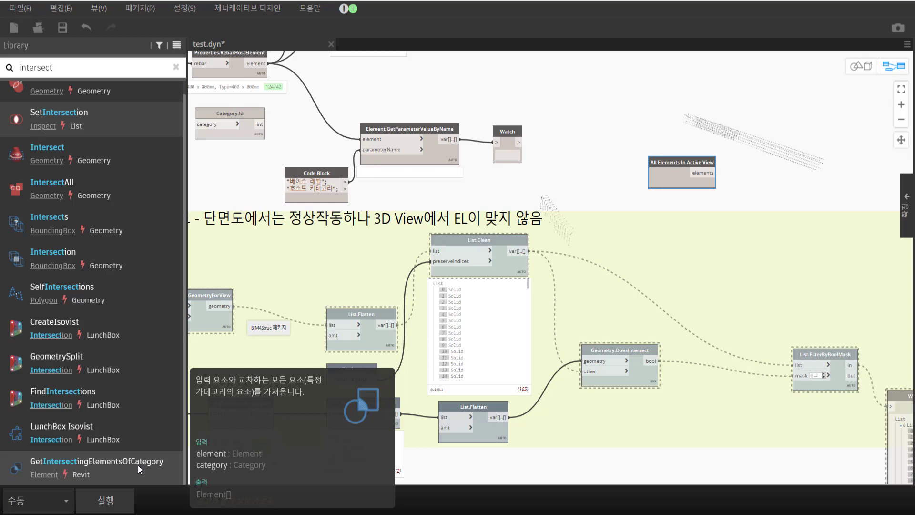
left_click_drag(138, 465, 842, 178)
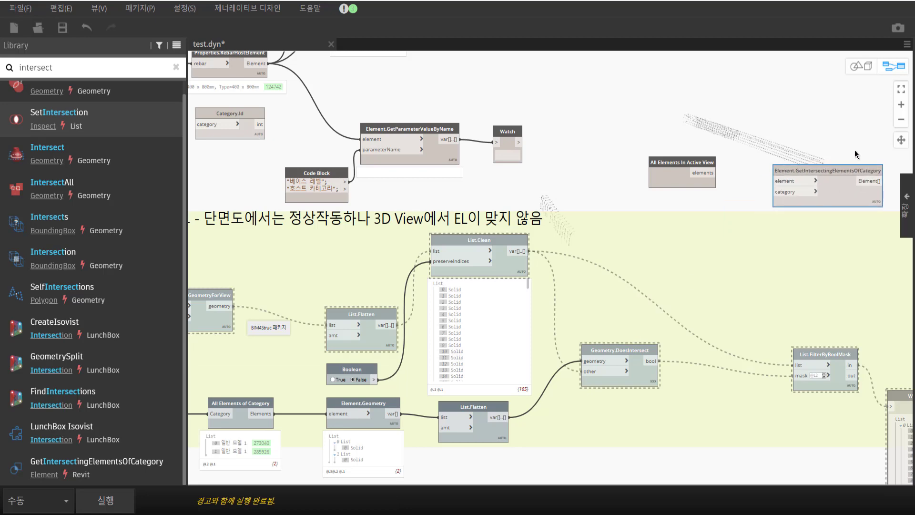
scroll(857, 154, "up", 1)
scroll(805, 159, "up", 3)
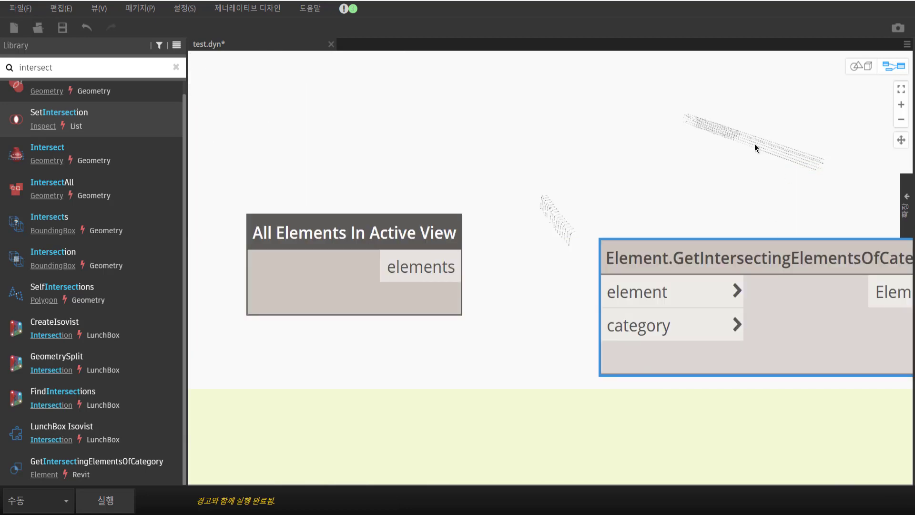
right_click_drag(754, 144, 639, 231)
left_click(603, 380)
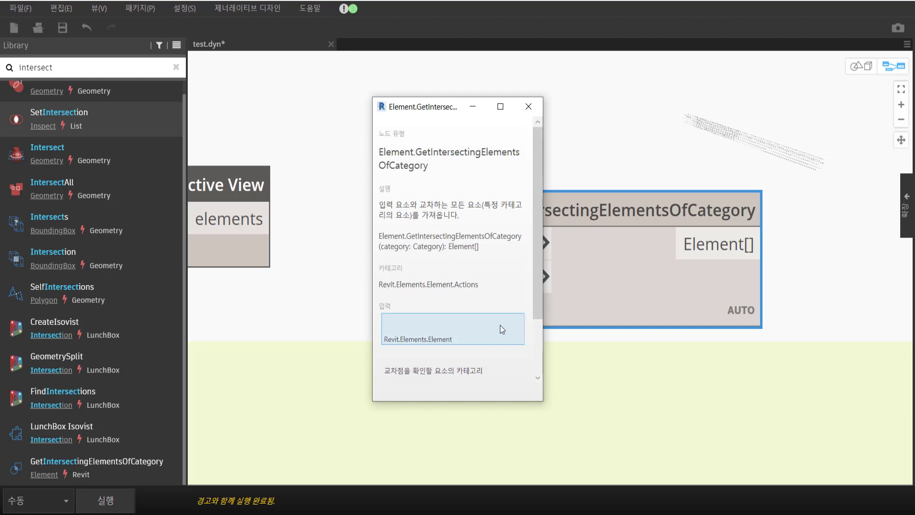
left_click_drag(536, 321, 526, 395)
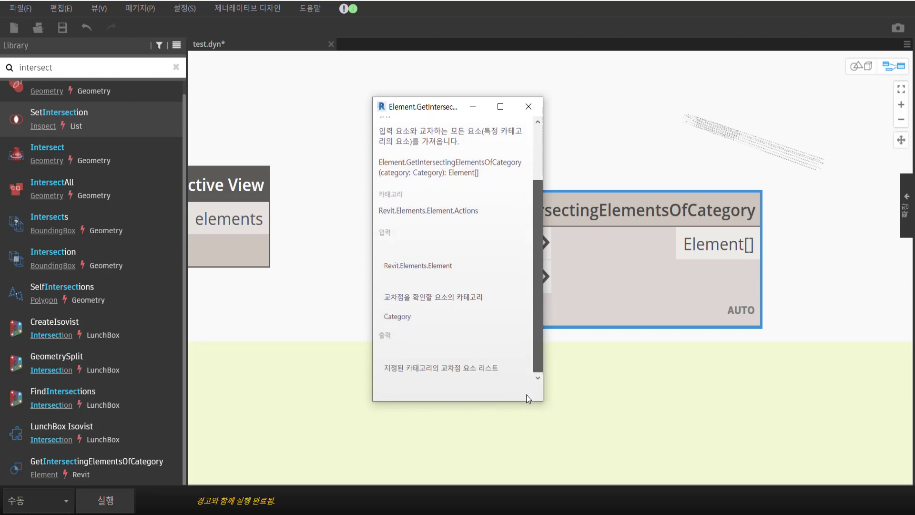
left_click(609, 284)
left_click(529, 106)
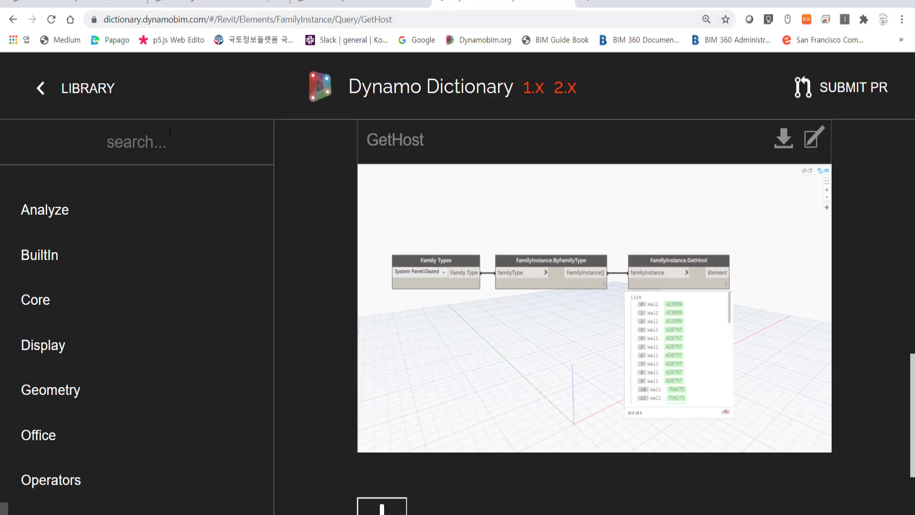
- Search the Dynamo Dictionary for 'elementsofcate', find no results, and return to Dynamo
left_click(169, 133)
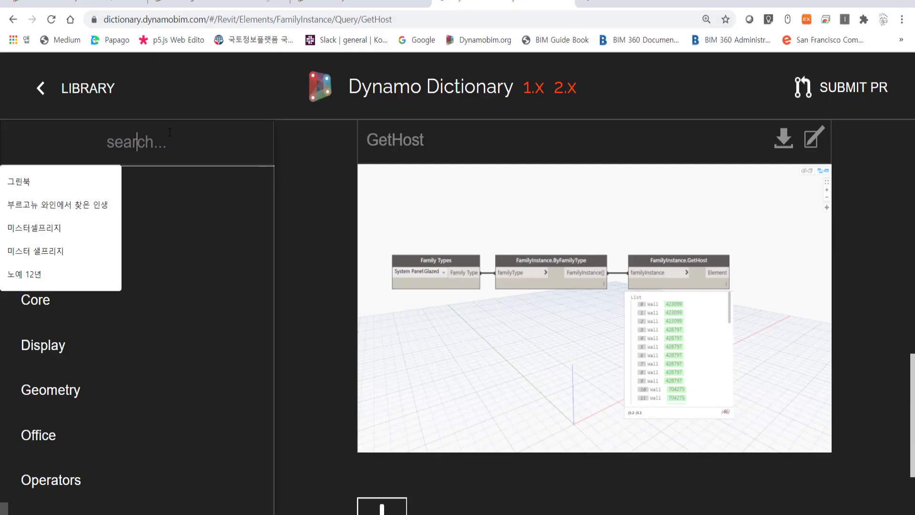
type("ele")
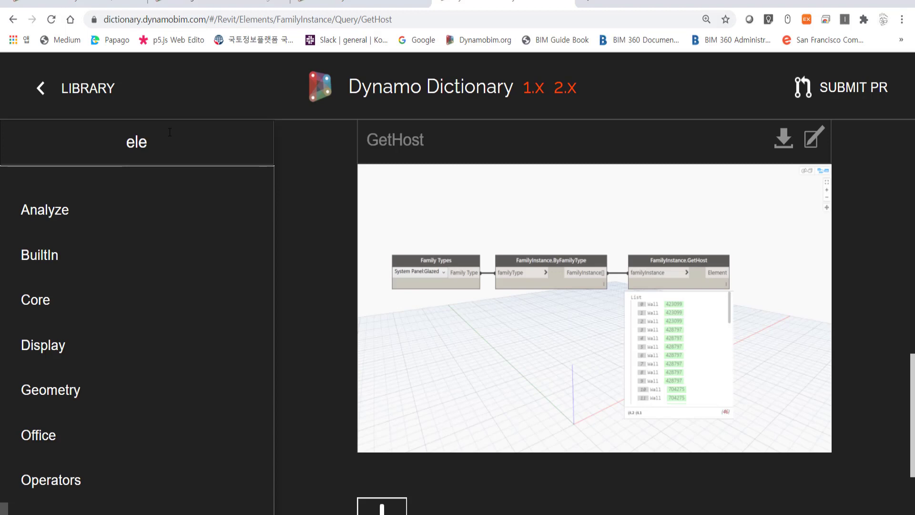
type("mentsofcate")
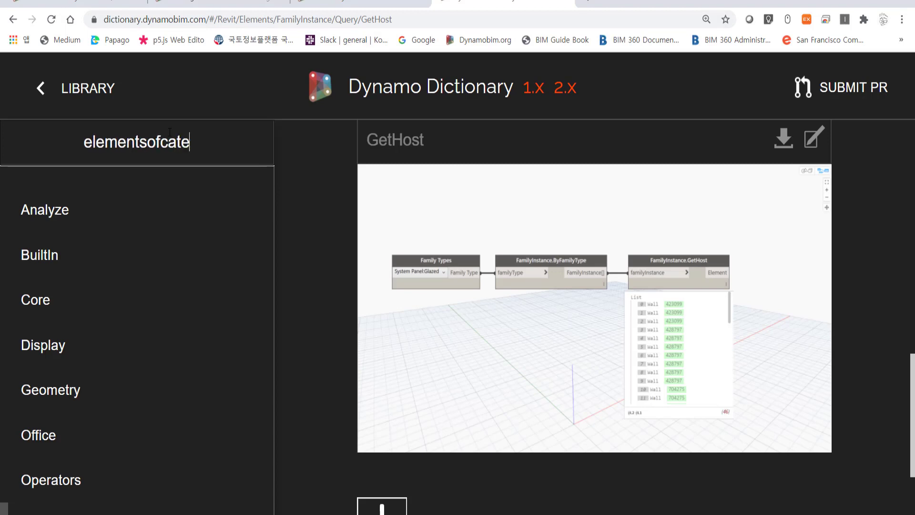
key("Return")
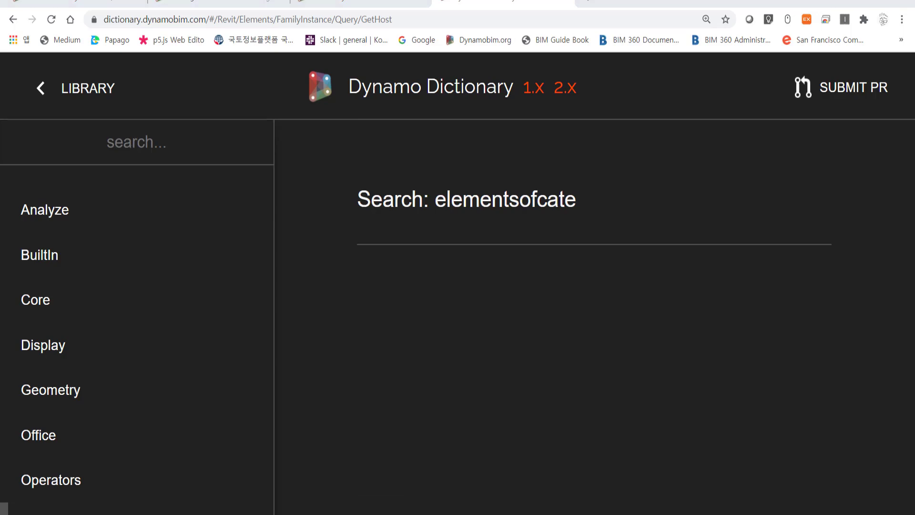
left_click(588, 480)
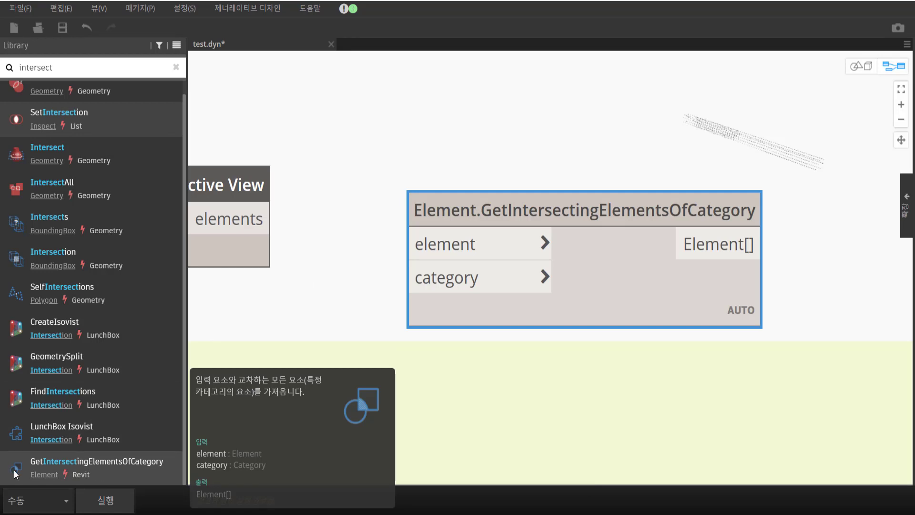
- Add another GetIntersectingElementsOfCategory node from the library
left_click(35, 476)
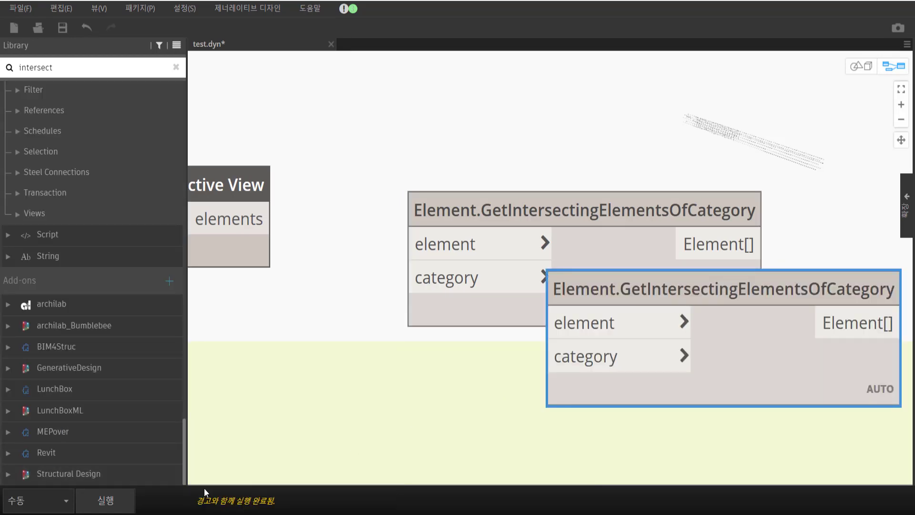
scroll(72, 240, "up", 5)
scroll(73, 247, "up", 5)
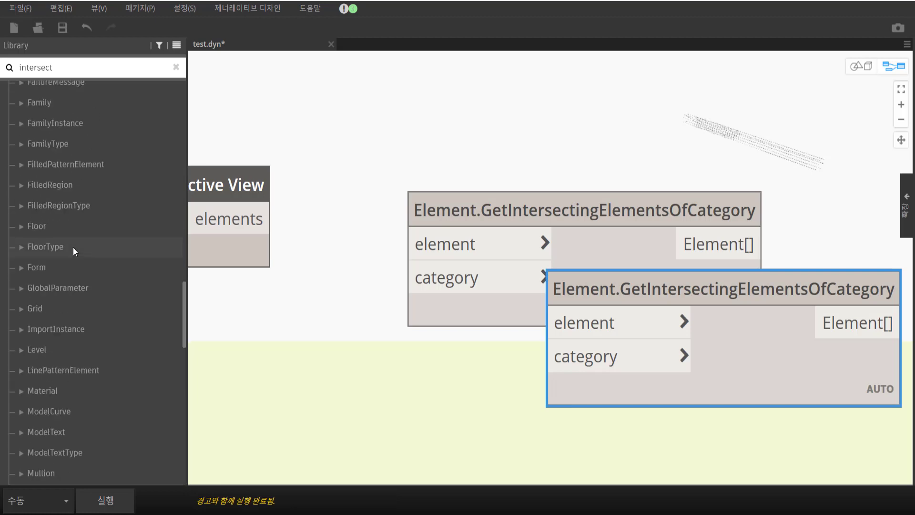
scroll(73, 247, "up", 5)
scroll(82, 257, "up", 3)
scroll(110, 307, "down", 2)
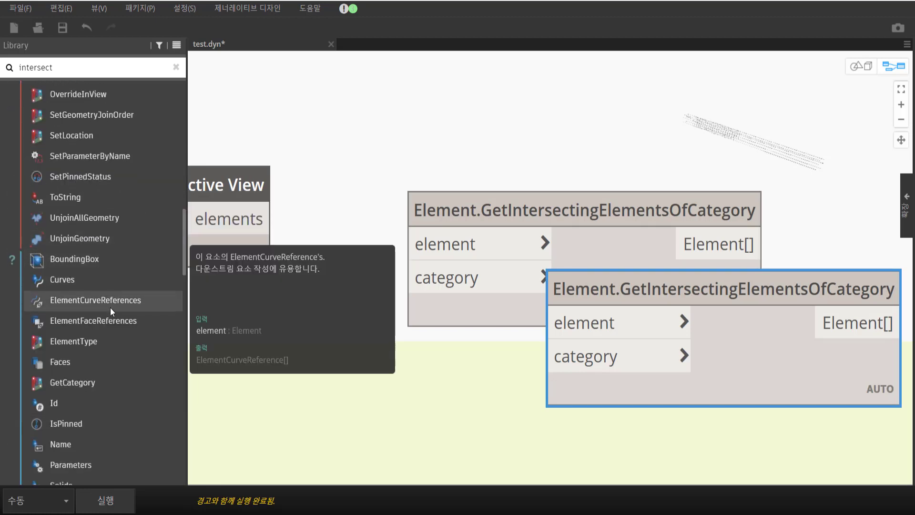
scroll(110, 308, "down", 4)
scroll(107, 322, "down", 3)
scroll(106, 322, "up", 3)
scroll(107, 322, "up", 13)
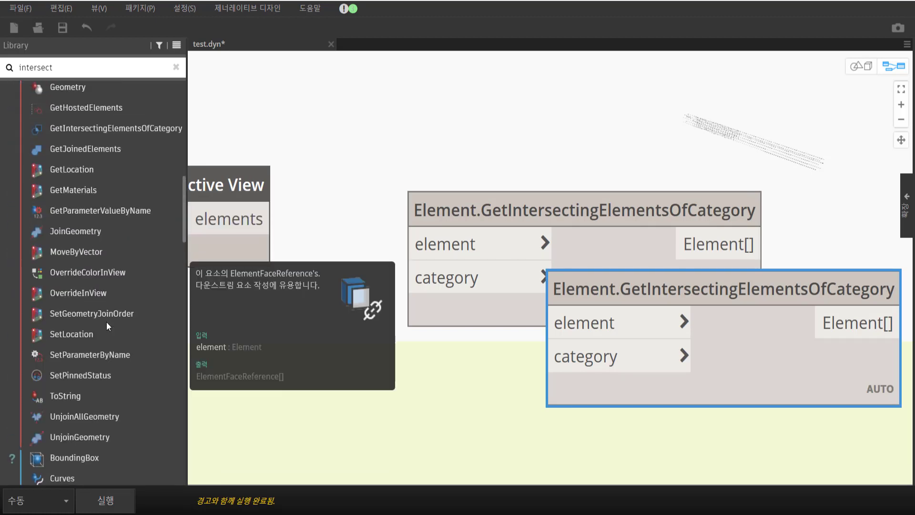
- Place a GetHostedElements node, then delete it from the graph
left_click(127, 110)
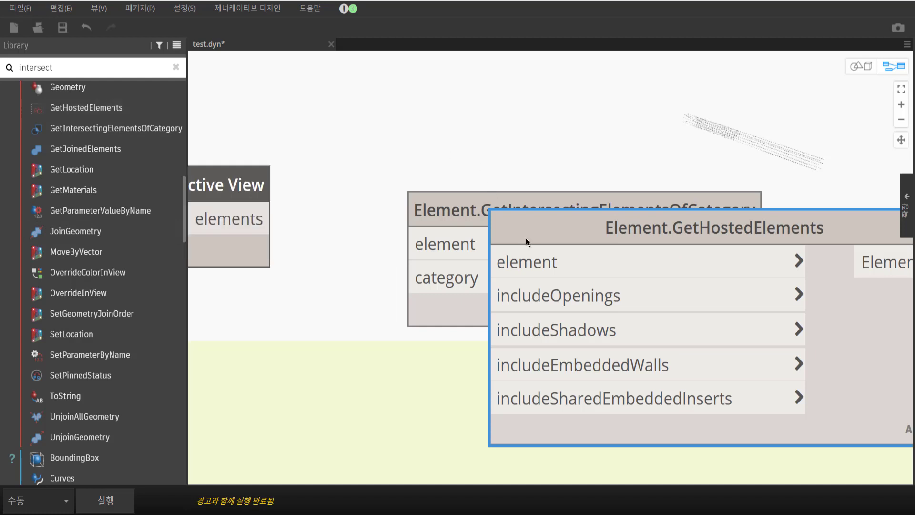
left_click_drag(613, 231, 425, 145)
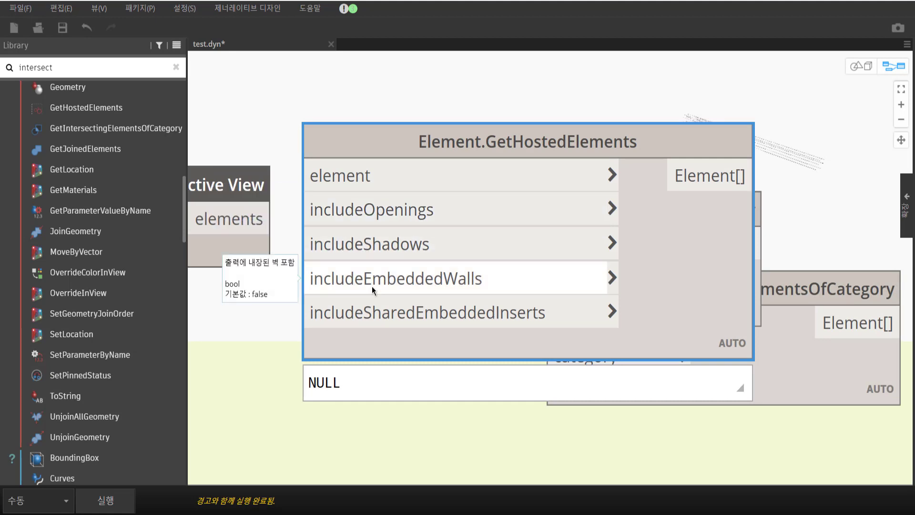
right_click(695, 268)
left_click(673, 281)
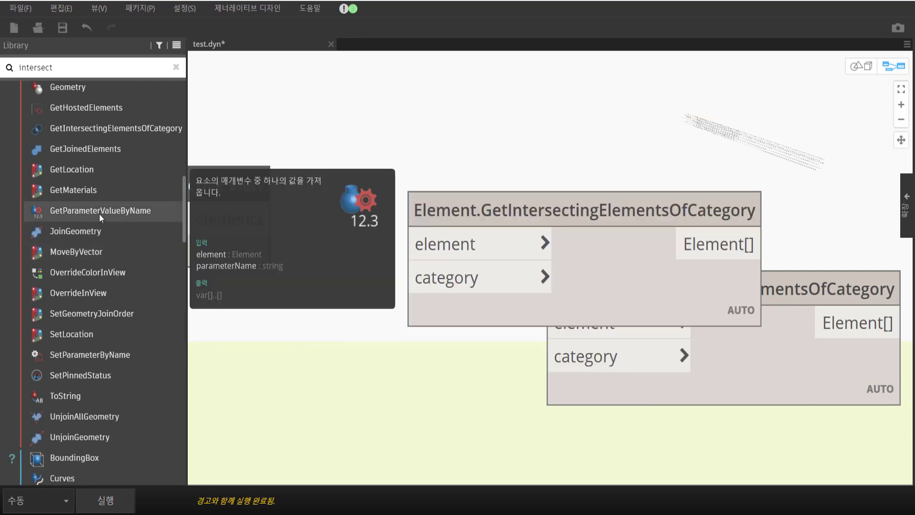
- Place an Element.GetParameterValueByName node at the top of the graph
left_click(584, 249)
left_click_drag(702, 348, 599, 165)
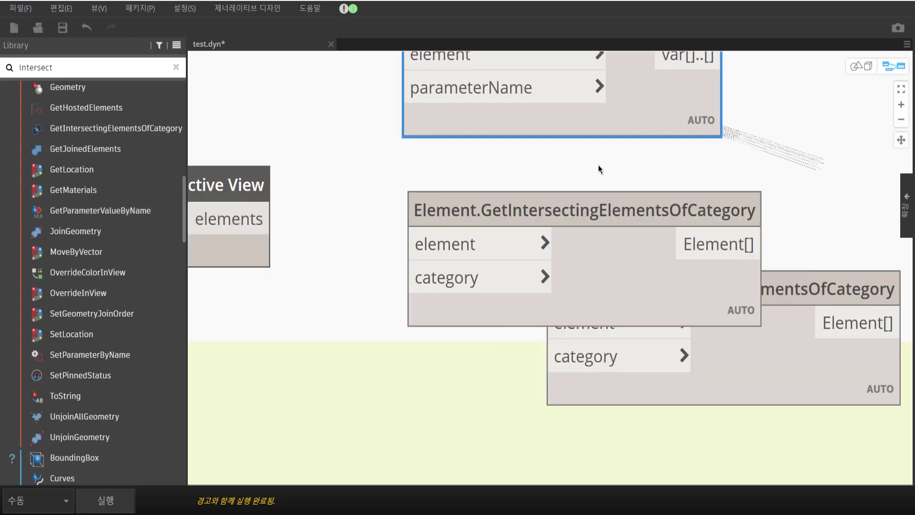
scroll(525, 239, "down", 2)
scroll(525, 238, "down", 2)
scroll(505, 259, "down", 1)
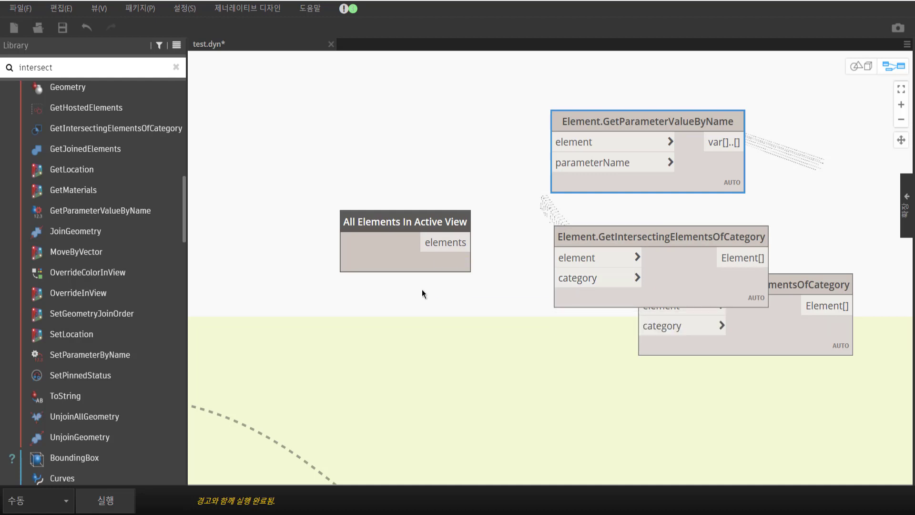
- Replace the library search text with 'cate' to list the category nodes
left_click_drag(86, 67, 2, 70)
type("cate")
scroll(122, 210, "up", 5)
scroll(121, 211, "up", 3)
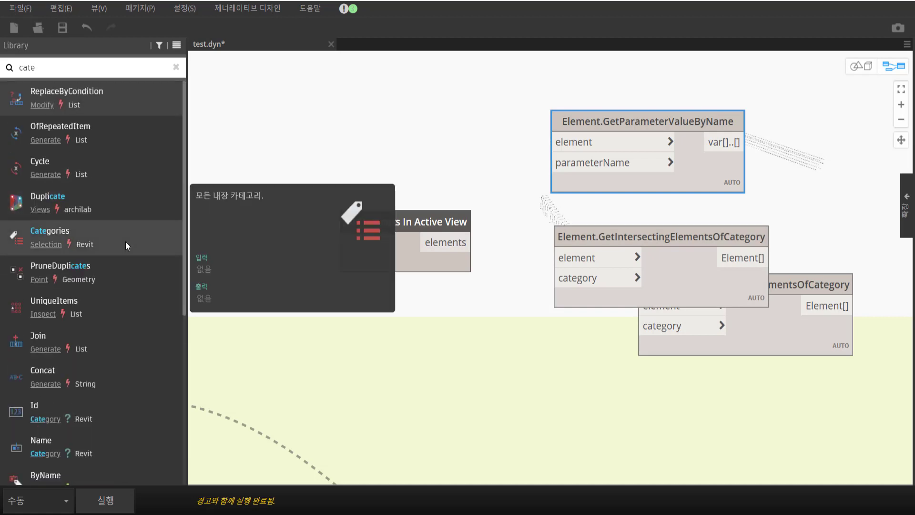
- Place a Categories node and set it to 구조 프레임
left_click_drag(125, 241, 555, 285)
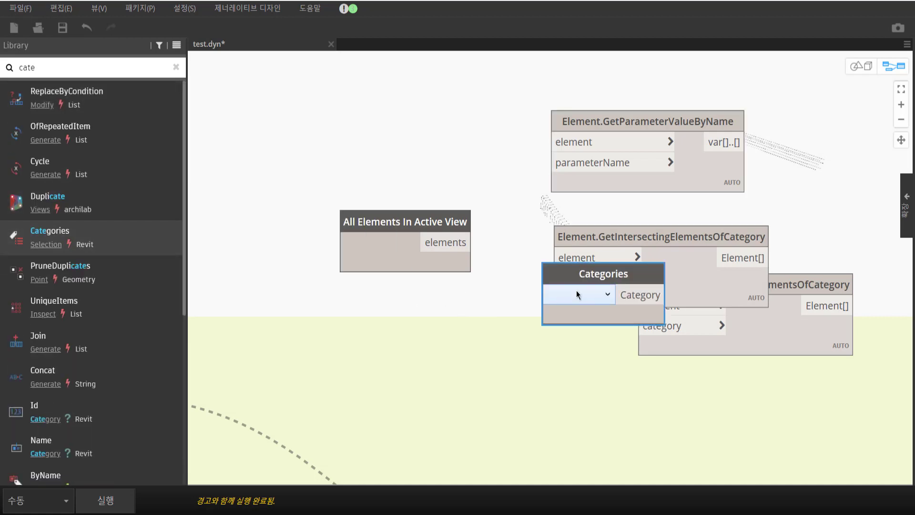
left_click(577, 293)
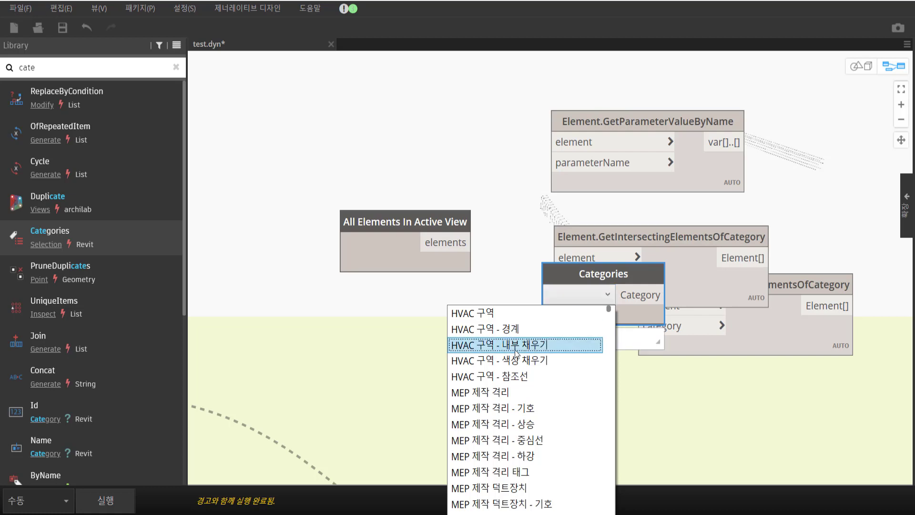
scroll(520, 362, "down", 4)
scroll(524, 377, "down", 5)
scroll(535, 394, "down", 1)
scroll(533, 391, "down", 1)
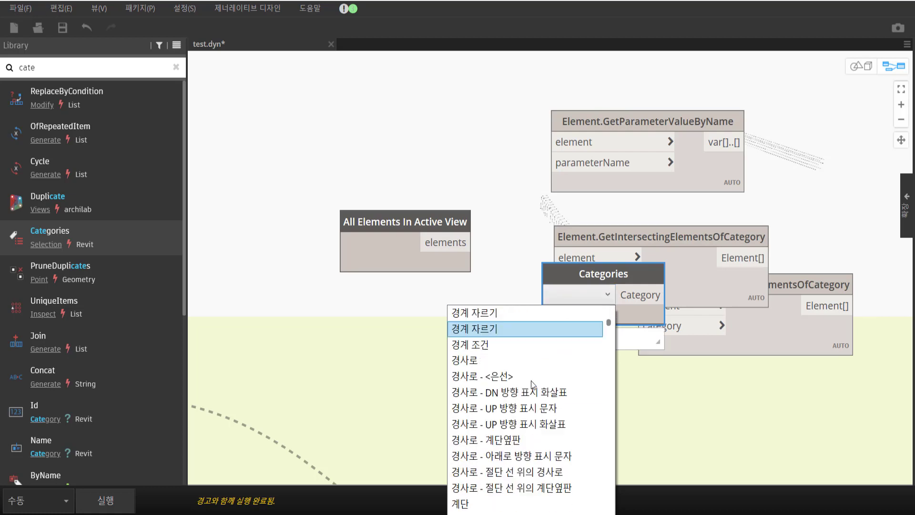
scroll(533, 391, "down", 2)
scroll(532, 390, "down", 4)
scroll(531, 389, "down", 3)
scroll(531, 390, "down", 4)
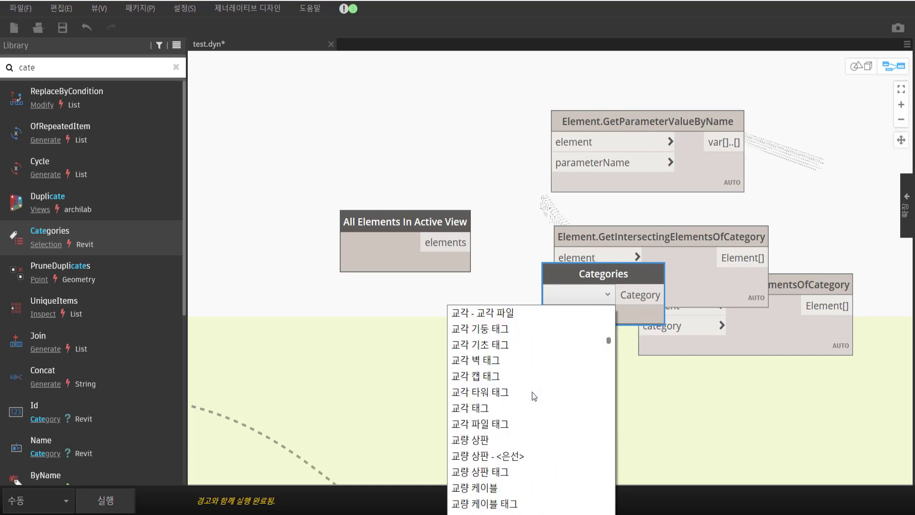
scroll(533, 398, "down", 4)
scroll(534, 400, "down", 4)
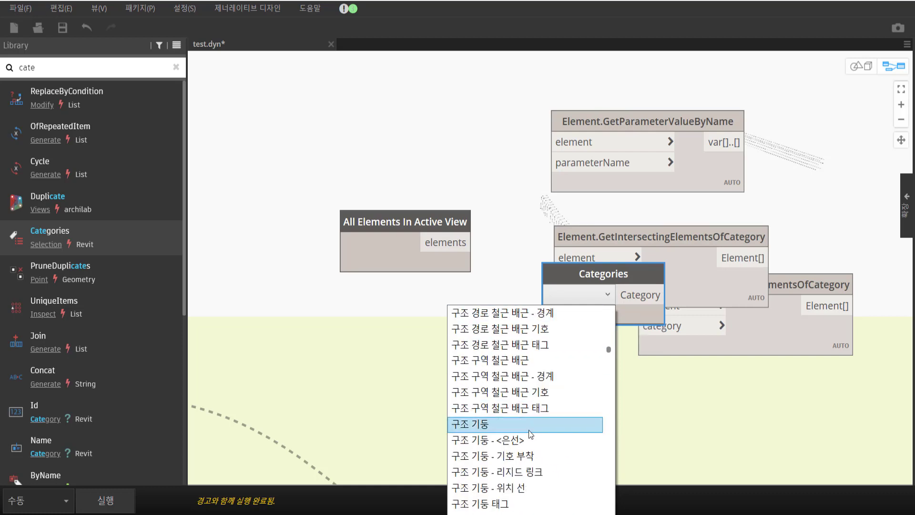
scroll(531, 432, "down", 2)
scroll(531, 433, "down", 2)
scroll(530, 434, "down", 2)
scroll(529, 431, "down", 2)
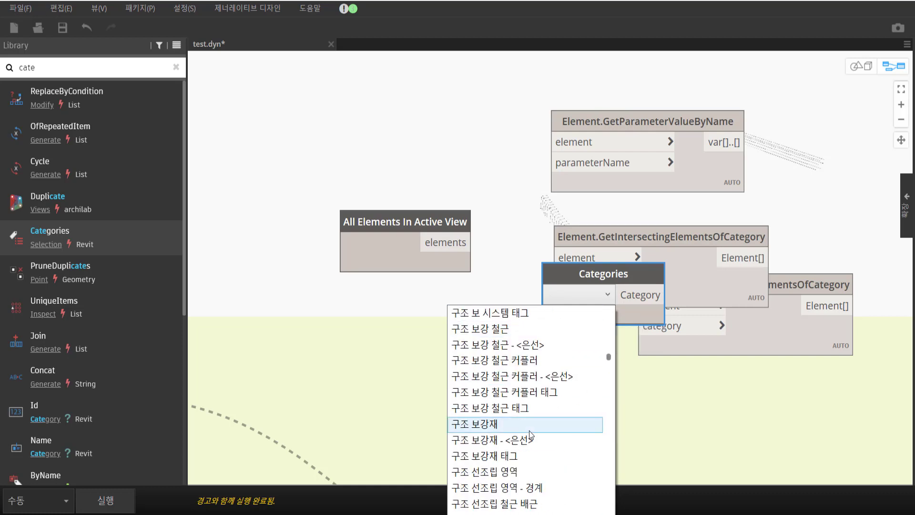
scroll(530, 431, "down", 3)
scroll(530, 431, "down", 3)
scroll(529, 431, "down", 4)
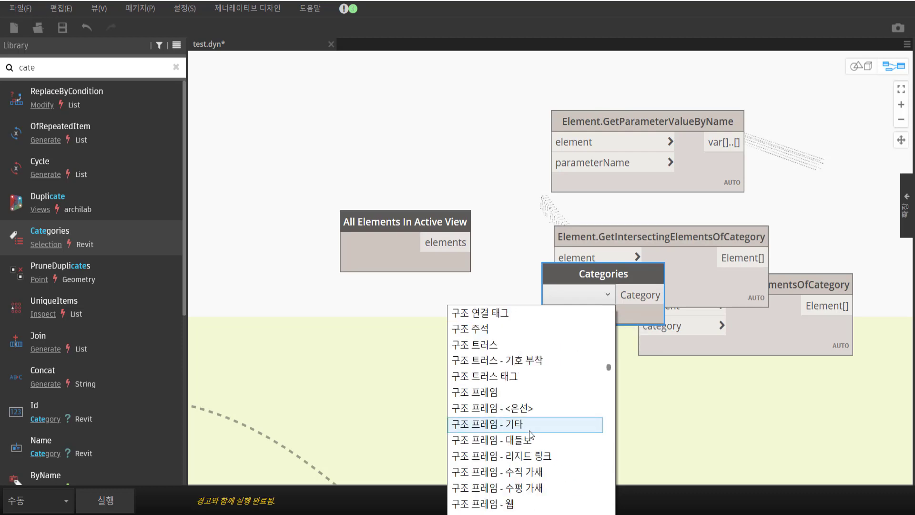
left_click(536, 392)
- Wire the Category output into the intersection node's category input
left_click_drag(588, 297, 436, 303)
left_click(436, 303)
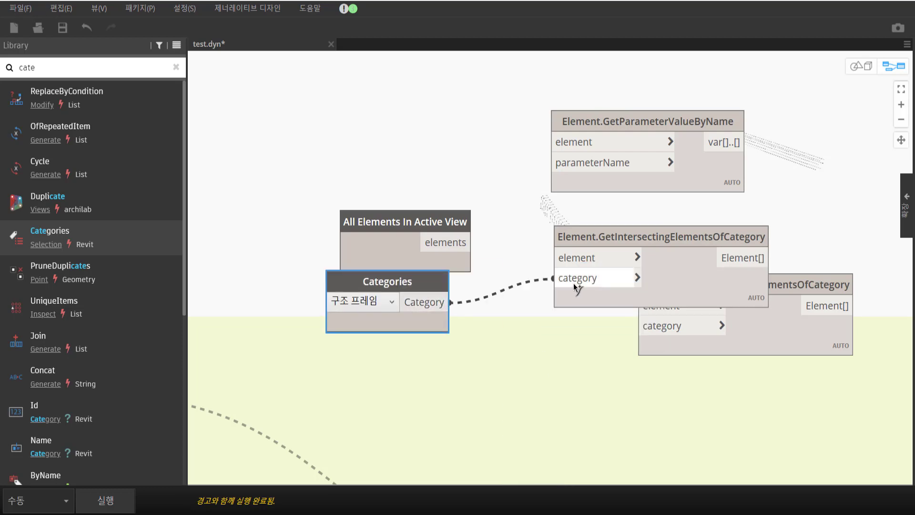
left_click(573, 283)
- Delete the All Elements In Active View node
right_click(440, 226)
left_click(440, 226)
key("Delete")
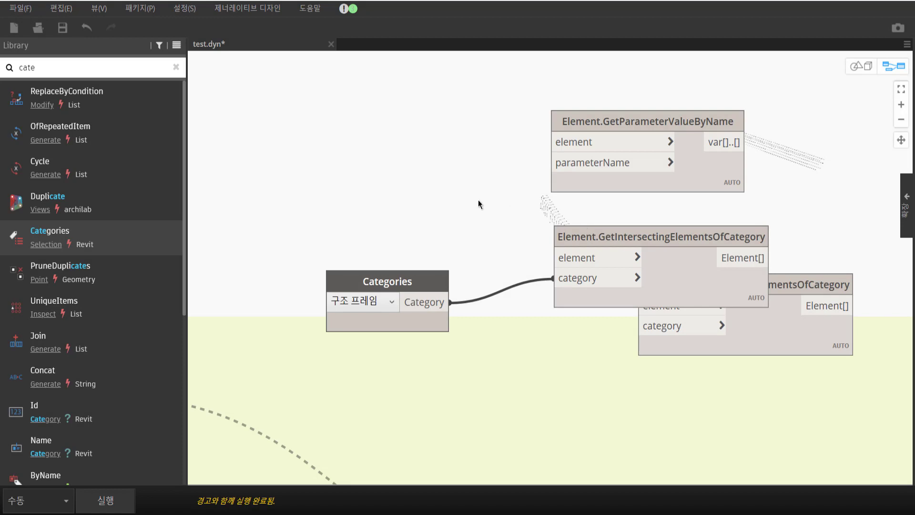
scroll(479, 199, "down", 5)
- Move the spare GetIntersectingElementsOfCategory node out of the way
scroll(661, 407, "up", 1)
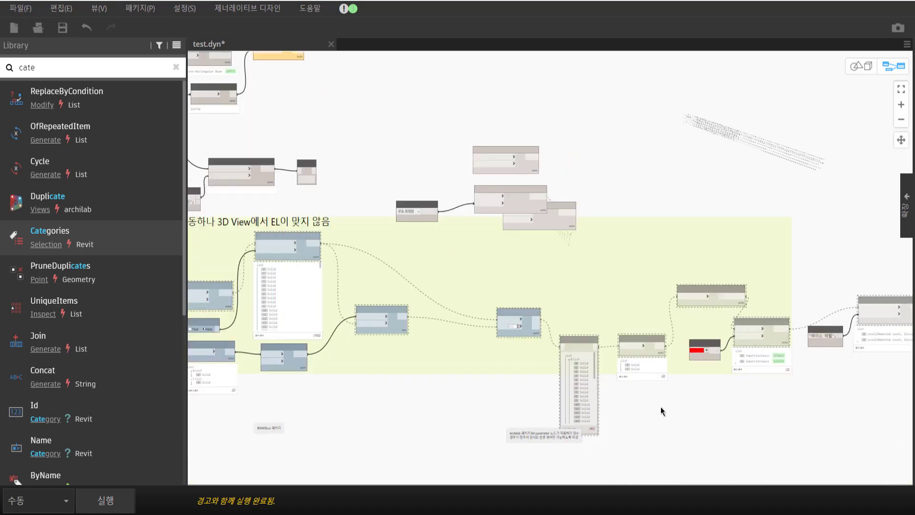
scroll(657, 409, "up", 1)
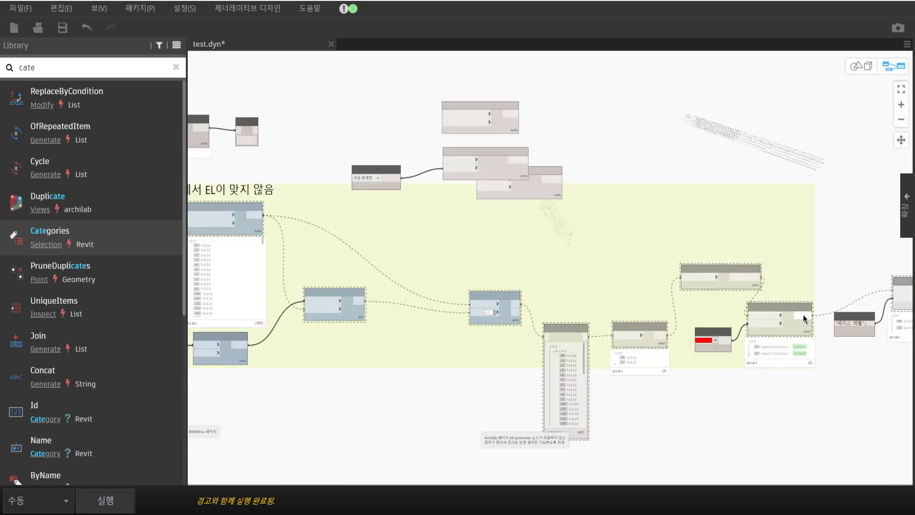
scroll(479, 168, "up", 2)
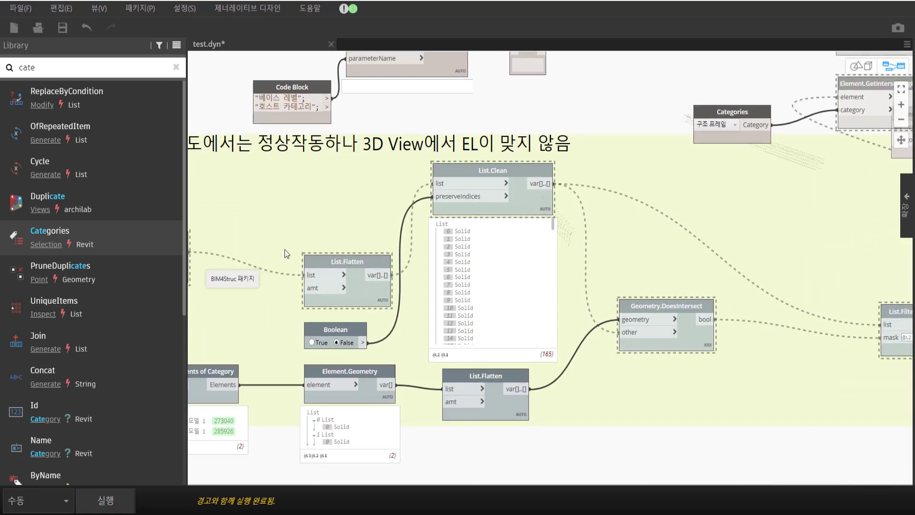
right_click(363, 257)
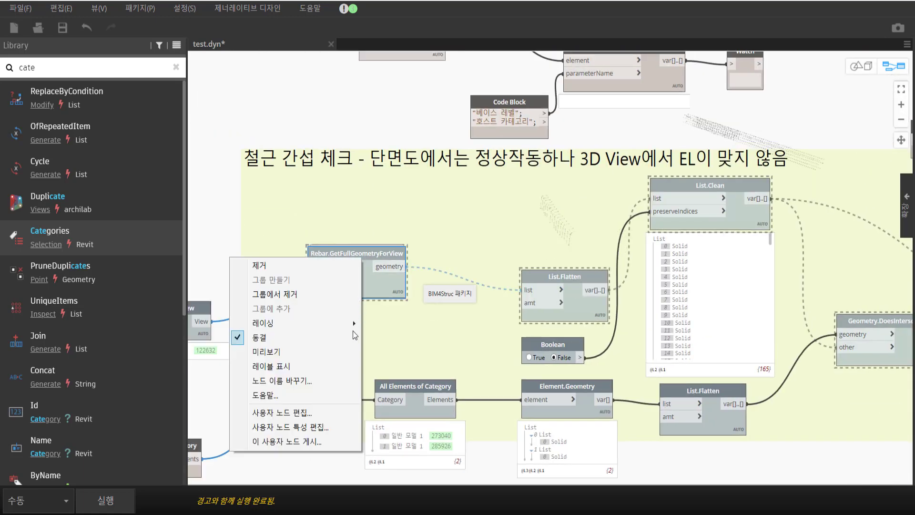
left_click(318, 351)
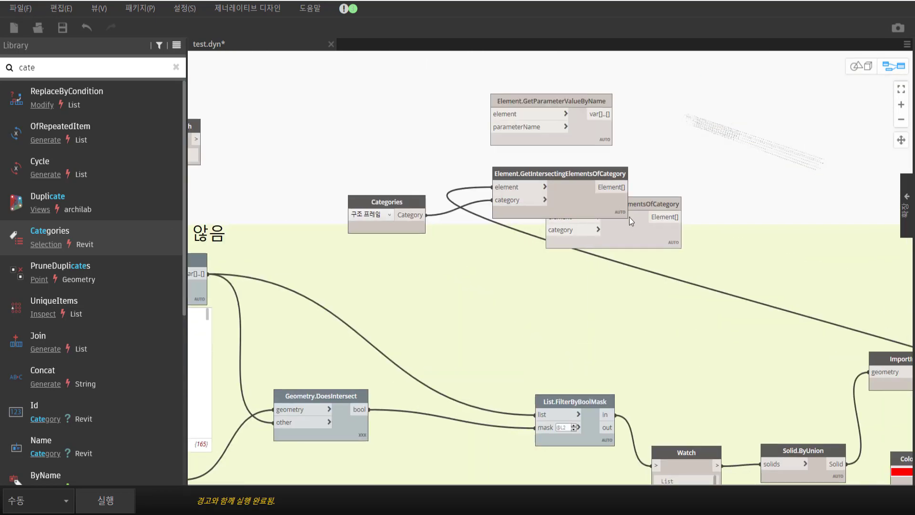
left_click_drag(630, 217, 759, 91)
- Run the graph and inspect the intersection node's nulls and unsupported-category warning
left_click(105, 508)
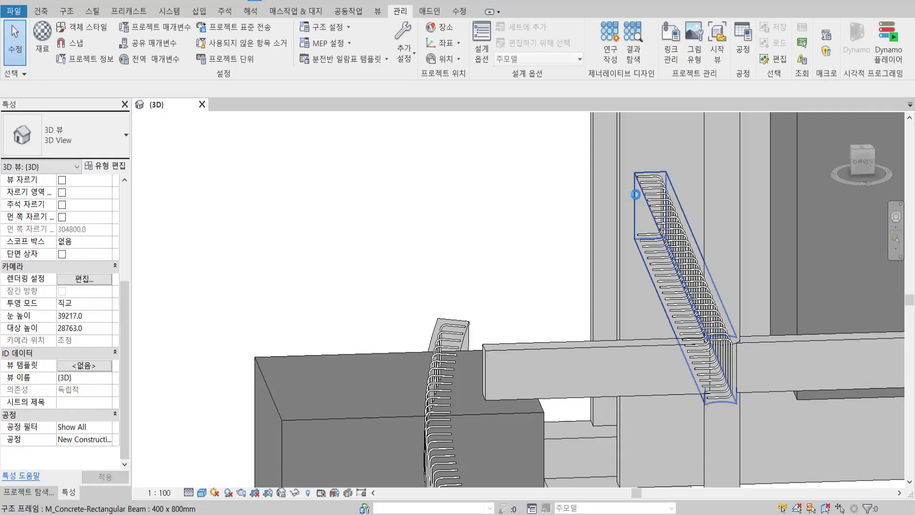
left_click(605, 499)
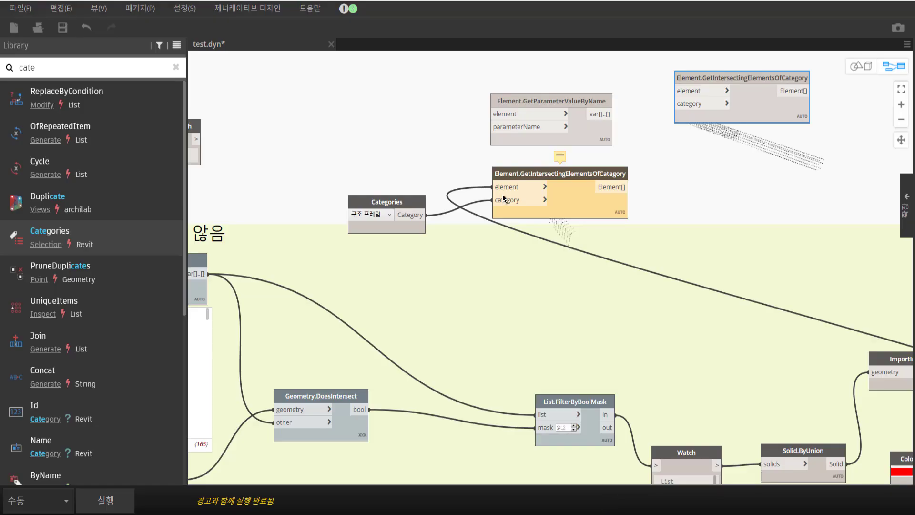
scroll(615, 154, "up", 2)
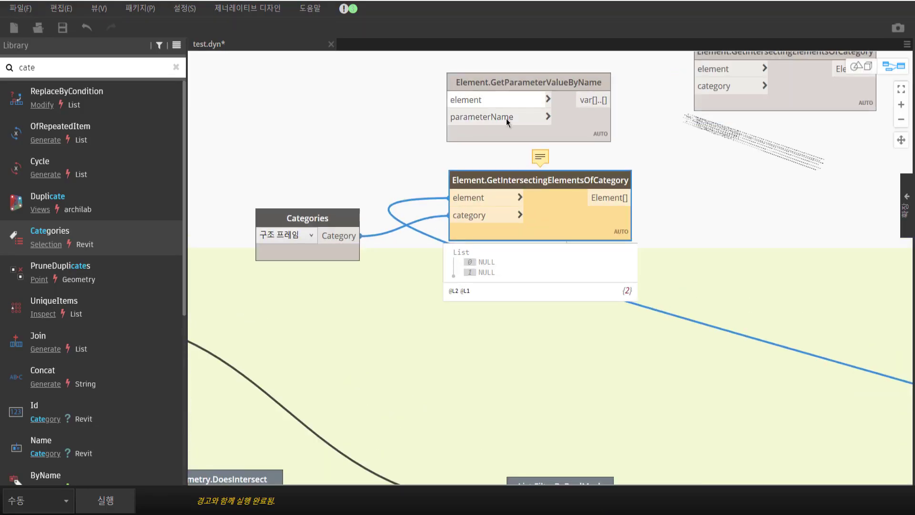
key("ctrl+z")
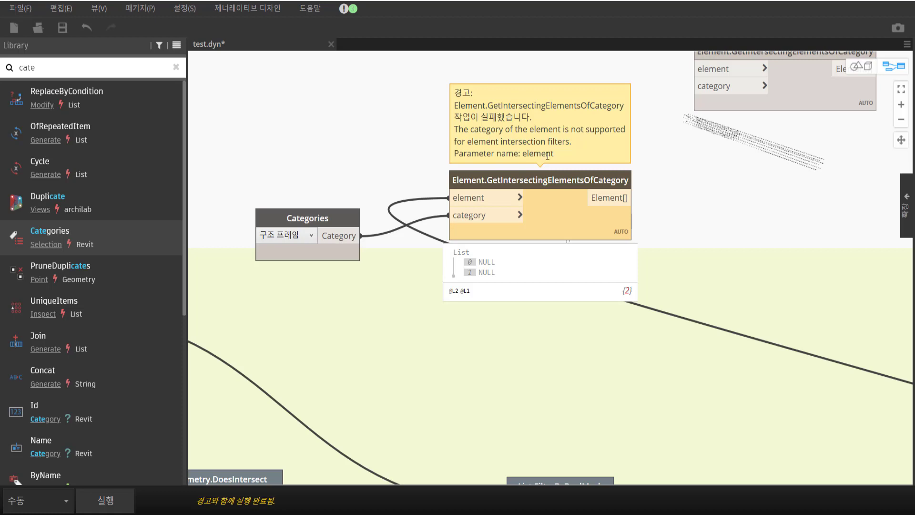
scroll(701, 198, "down", 5)
scroll(757, 318, "up", 2)
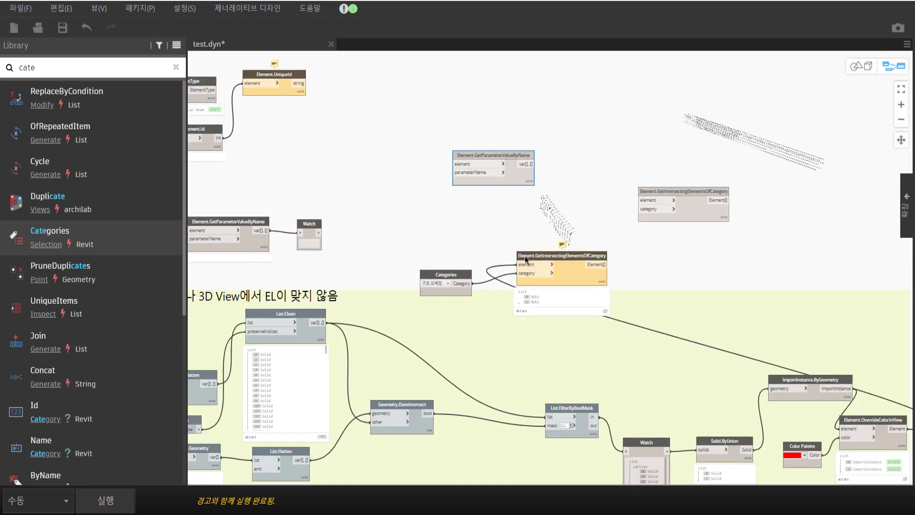
- Wire Select Model Element into GetIntersectingElementsOfCategory's element input, place it beside Categories, and rerun
middle_click_drag(525, 256, 814, 250)
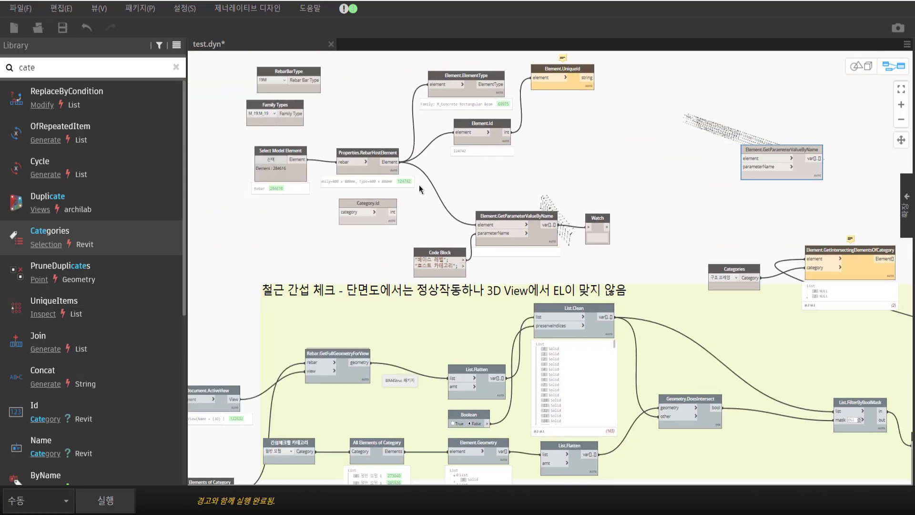
left_click_drag(319, 183, 320, 197)
left_click_drag(320, 198, 315, 229)
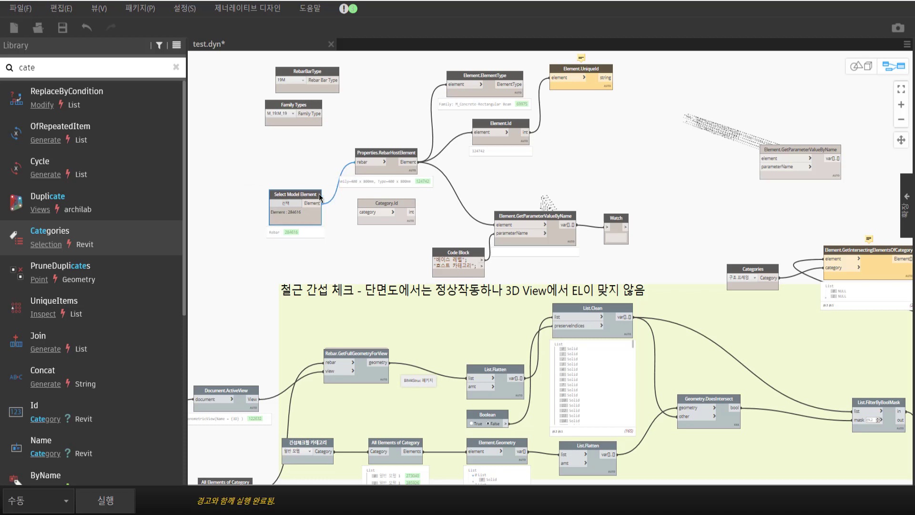
left_click(323, 205)
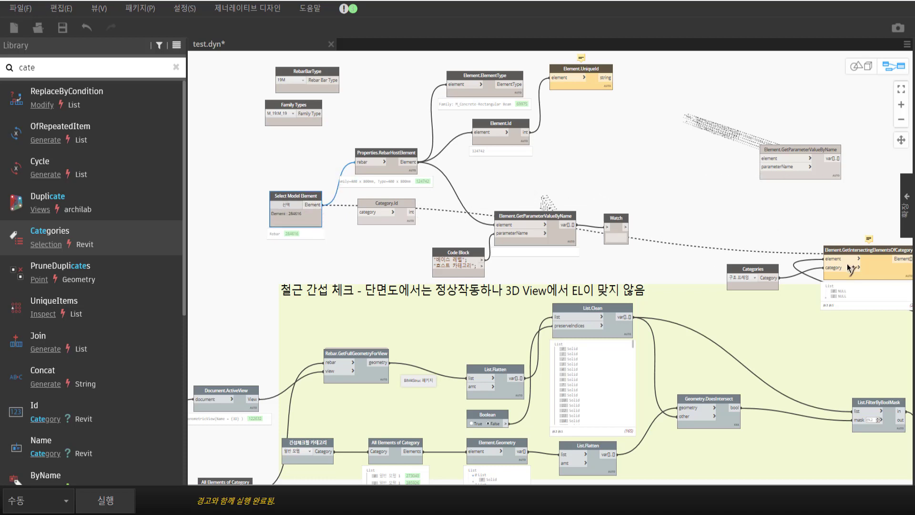
left_click(832, 258)
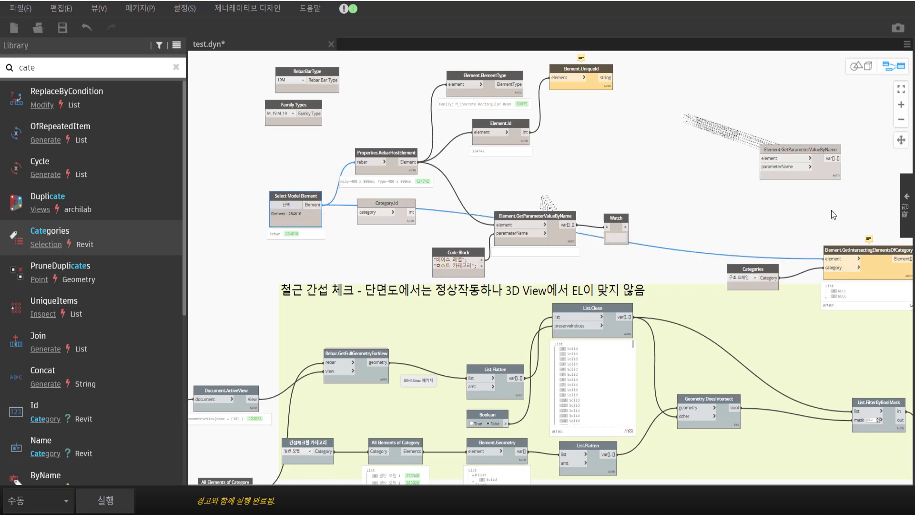
left_click_drag(302, 199, 755, 221)
middle_click_drag(703, 190, 430, 125)
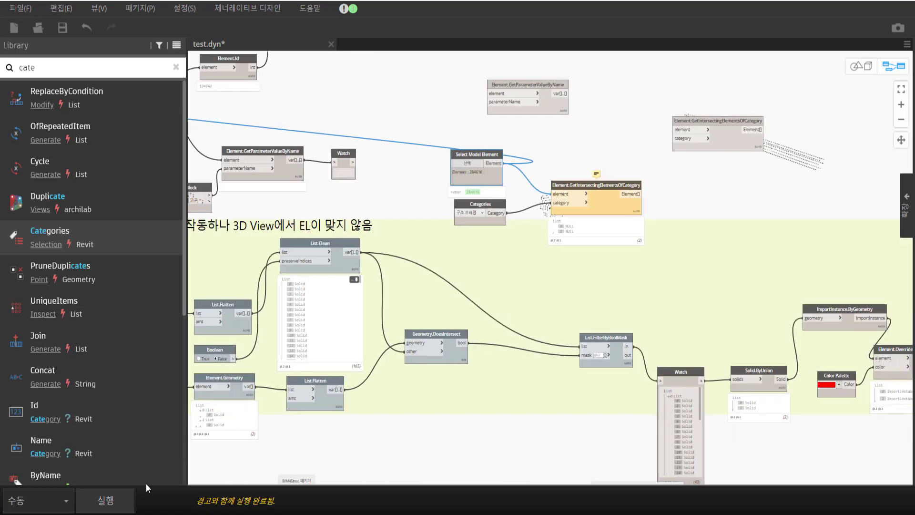
left_click(115, 500)
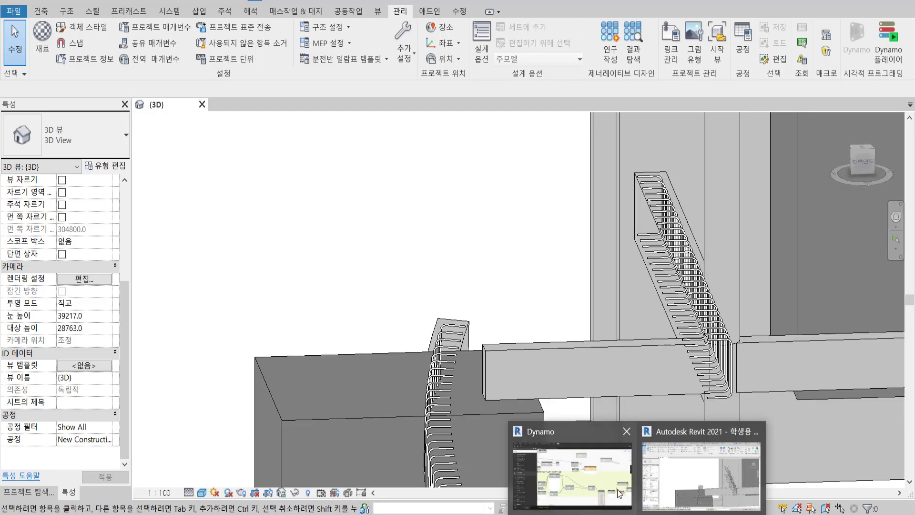
- Read the intersection node's unsupported-category warning and move the node up, collapsing the warning
left_click(617, 489)
scroll(602, 230, "up", 3)
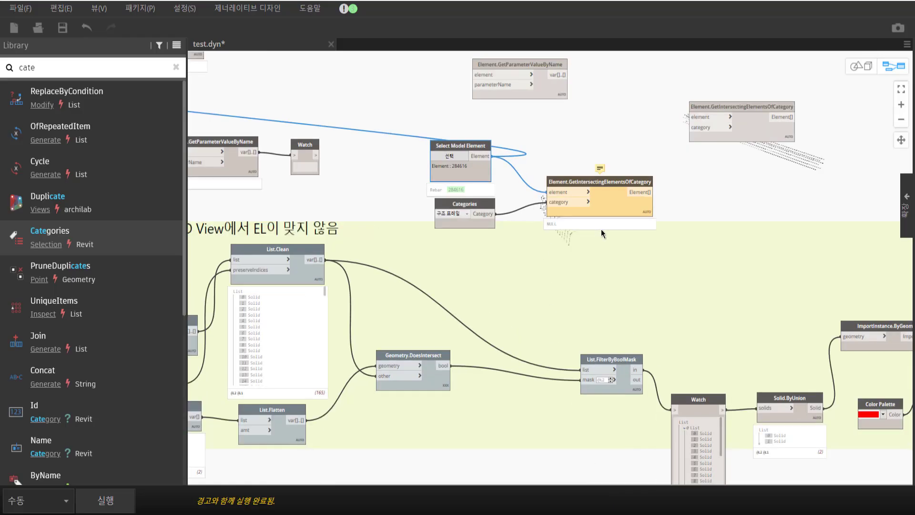
scroll(602, 230, "up", 1)
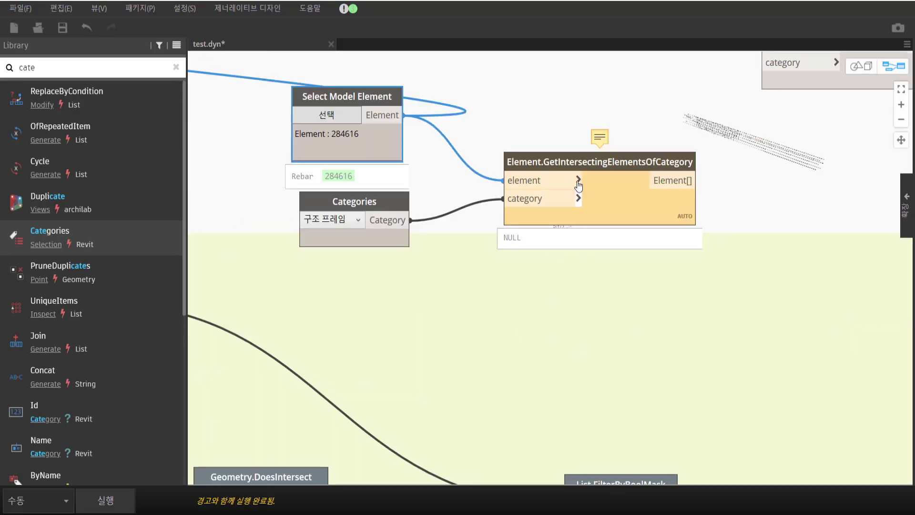
mouse_move(599, 168)
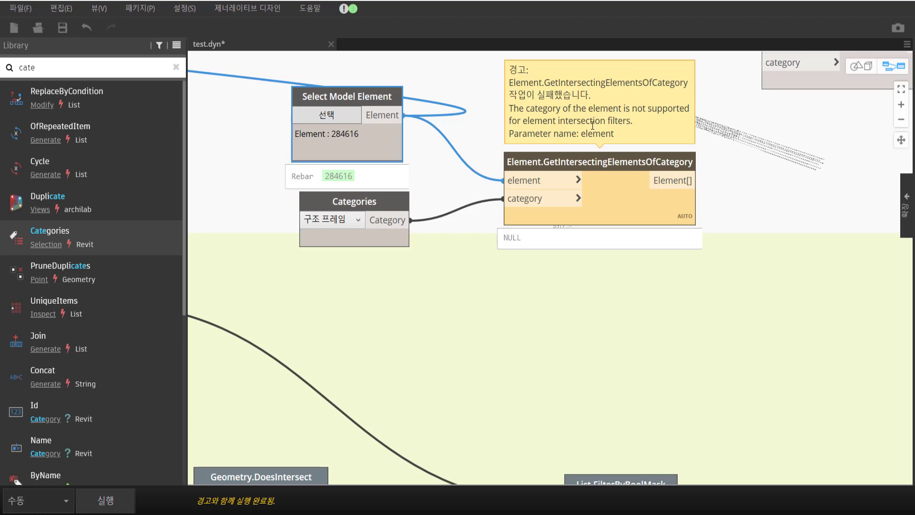
left_click_drag(645, 212, 646, 186)
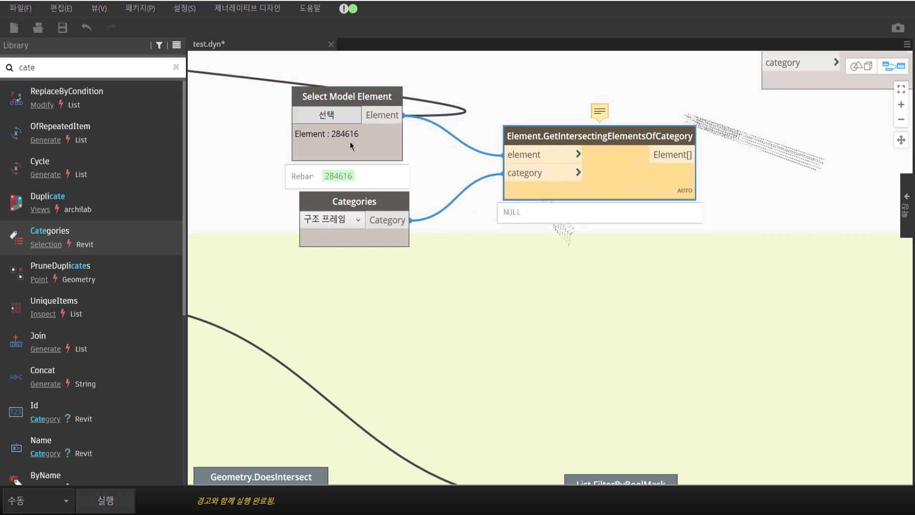
scroll(551, 220, "down", 5)
scroll(533, 250, "up", 2)
scroll(428, 250, "up", 2)
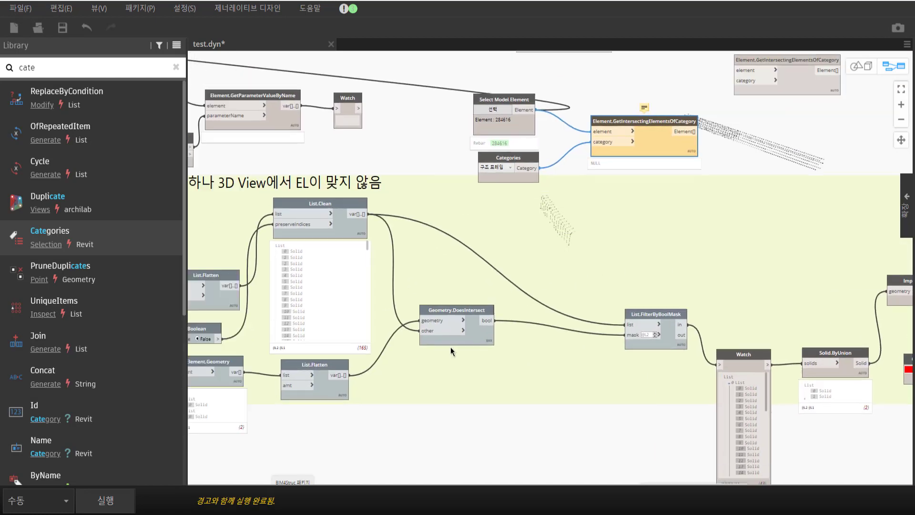
middle_click_drag(369, 411, 549, 417)
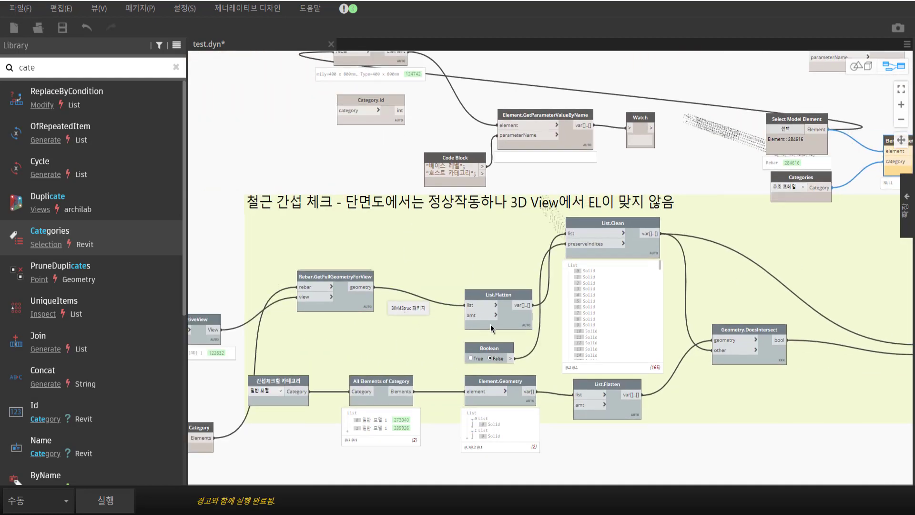
mouse_move(336, 290)
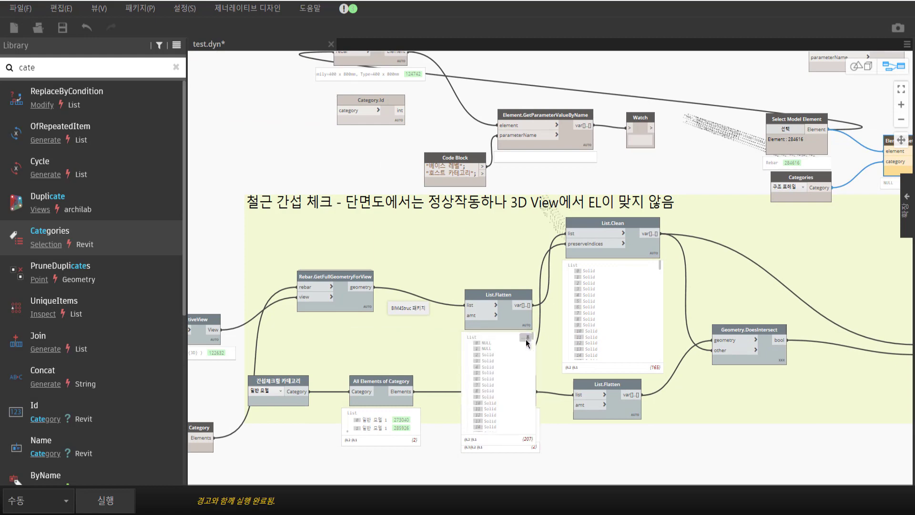
mouse_move(334, 315)
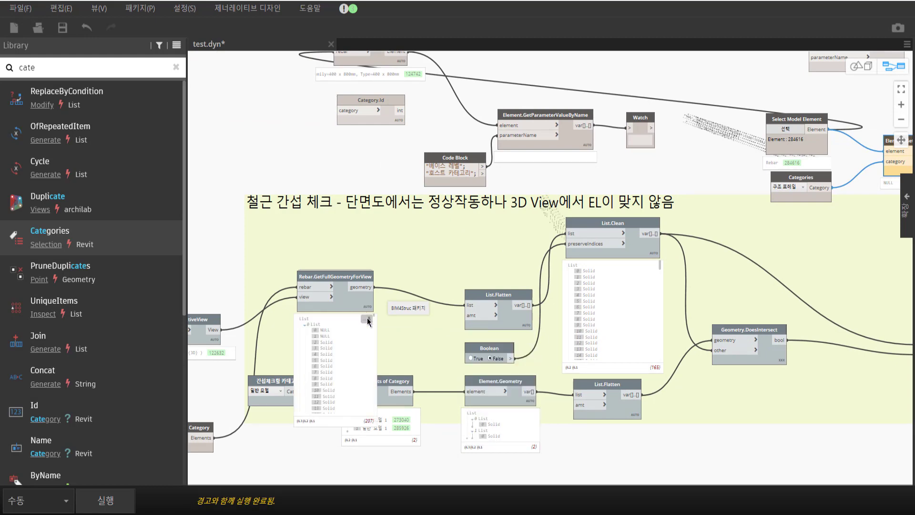
- Pan across the graph and search the library for 'select model'
middle_click_drag(468, 250, 325, 275)
mouse_move(578, 254)
middle_mouse_down()
mouse_move(484, 222)
mouse_move(413, 221)
middle_mouse_up()
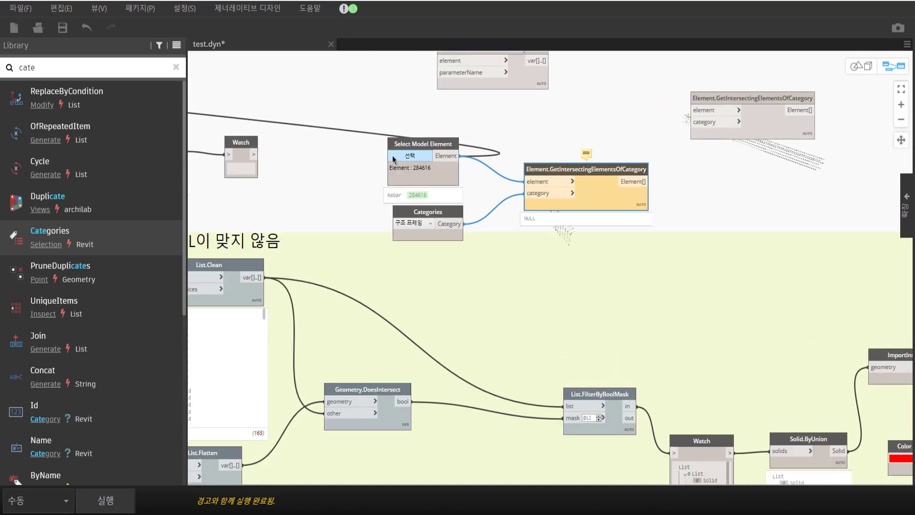
mouse_move(519, 154)
middle_mouse_down()
mouse_move(562, 214)
mouse_move(611, 221)
middle_mouse_up()
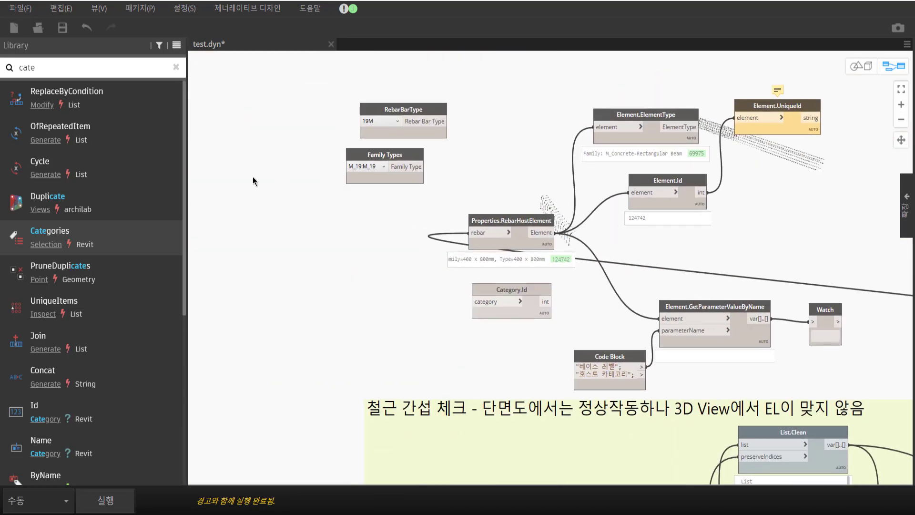
middle_click_drag(253, 176, 1, 73)
left_click(1, 72)
type("s")
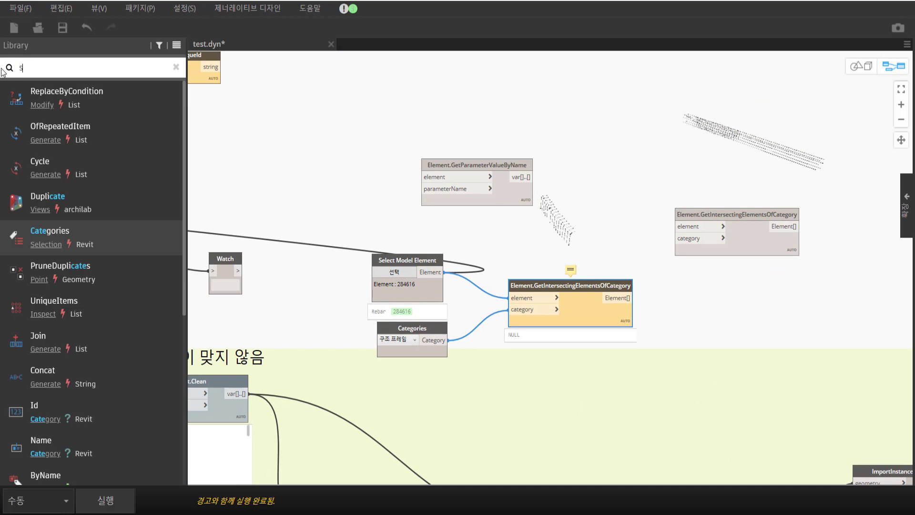
type("elect")
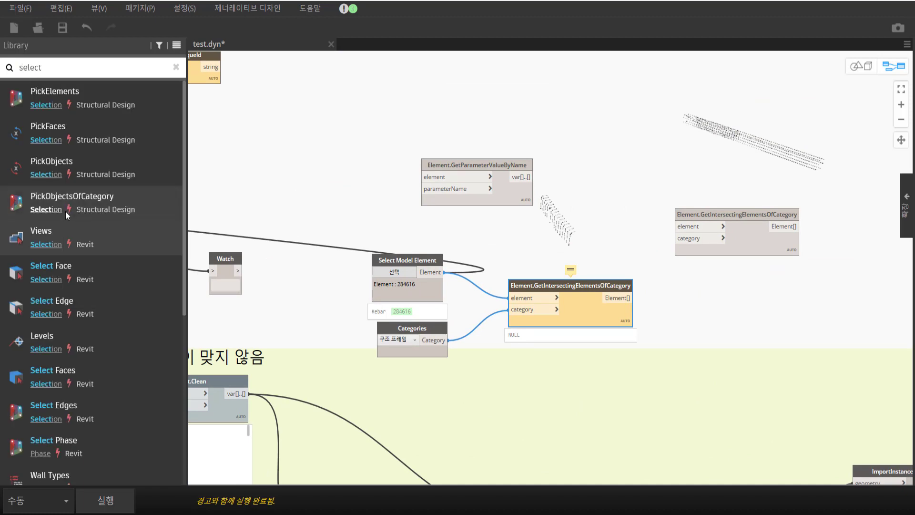
type(" mod")
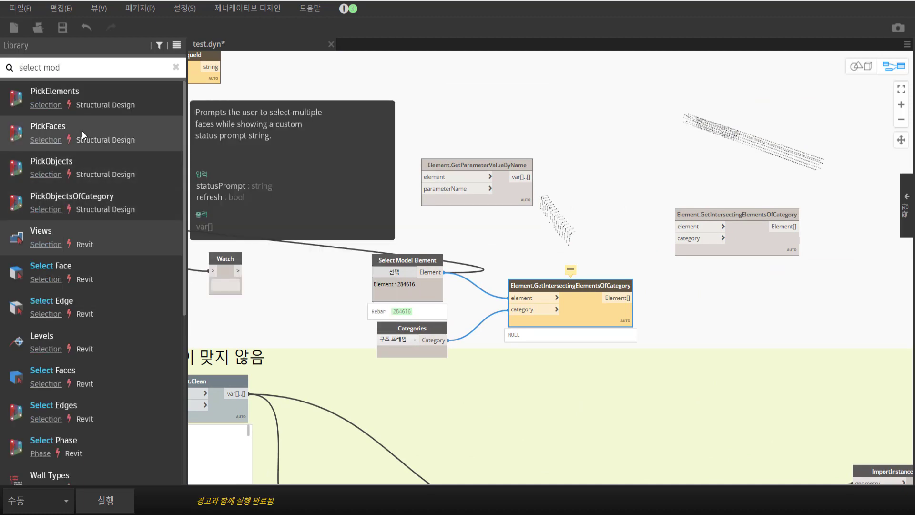
type("el")
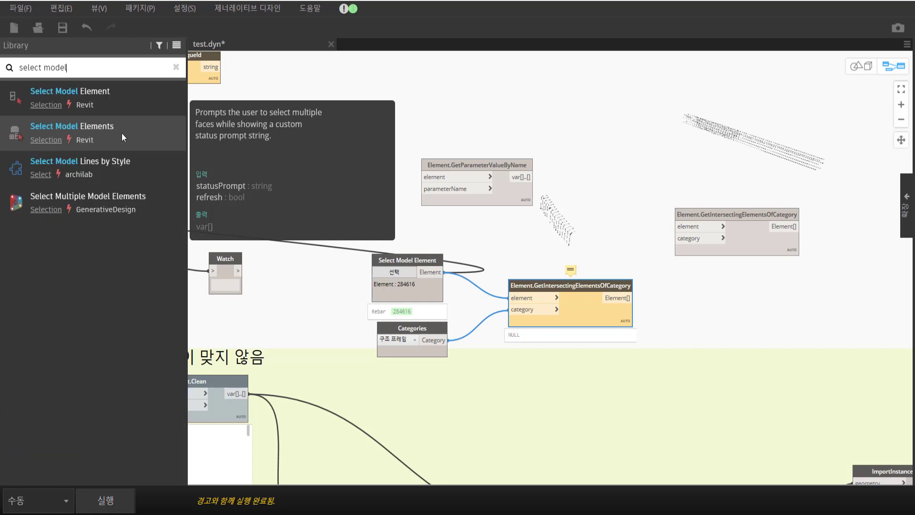
- Add a Select Model Elements node and re-pick element 284435 for Select Model Element in Revit
mouse_move(640, 246)
left_mouse_down()
mouse_move(639, 282)
mouse_move(765, 285)
left_mouse_up()
left_click_drag(685, 2, 146, 58)
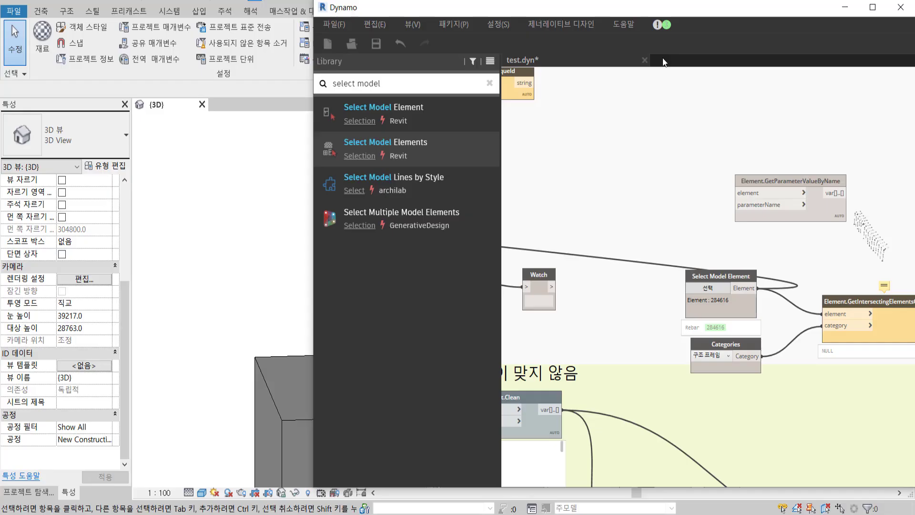
scroll(499, 214, "down", 5)
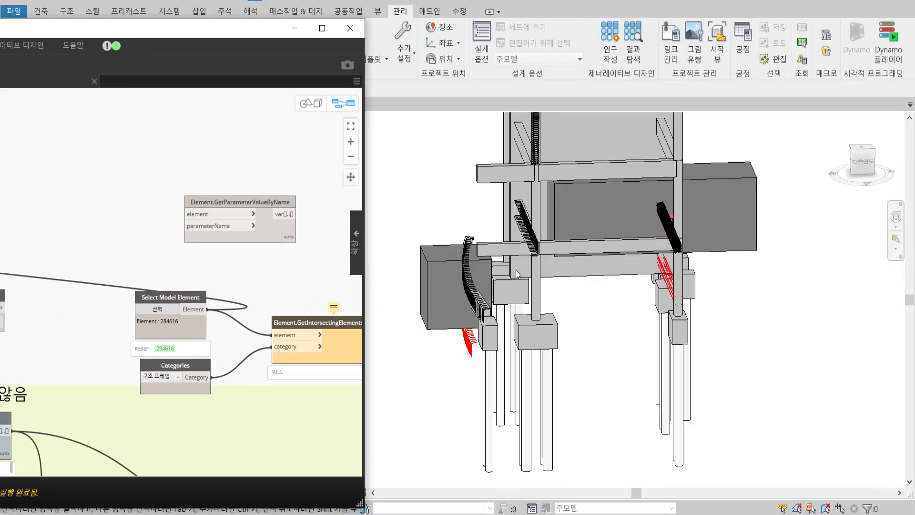
scroll(516, 270, "down", 2)
scroll(473, 315, "up", 5)
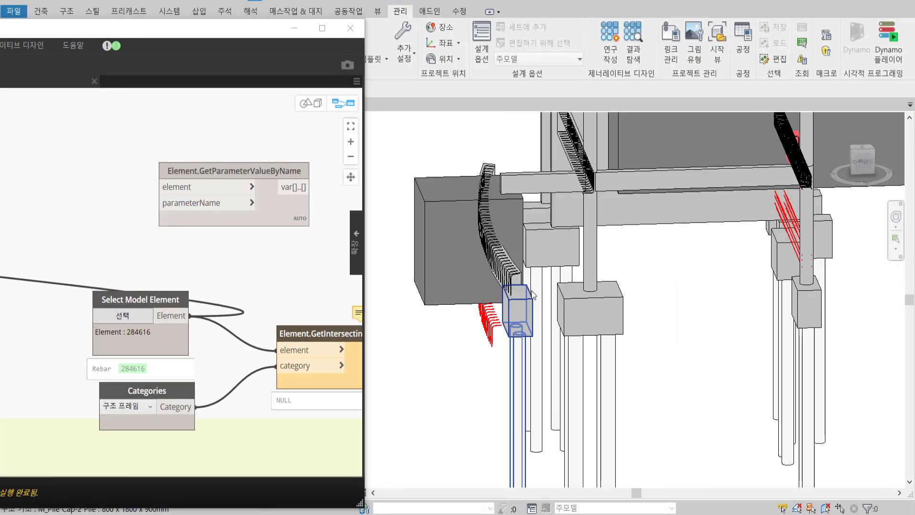
left_click(137, 325)
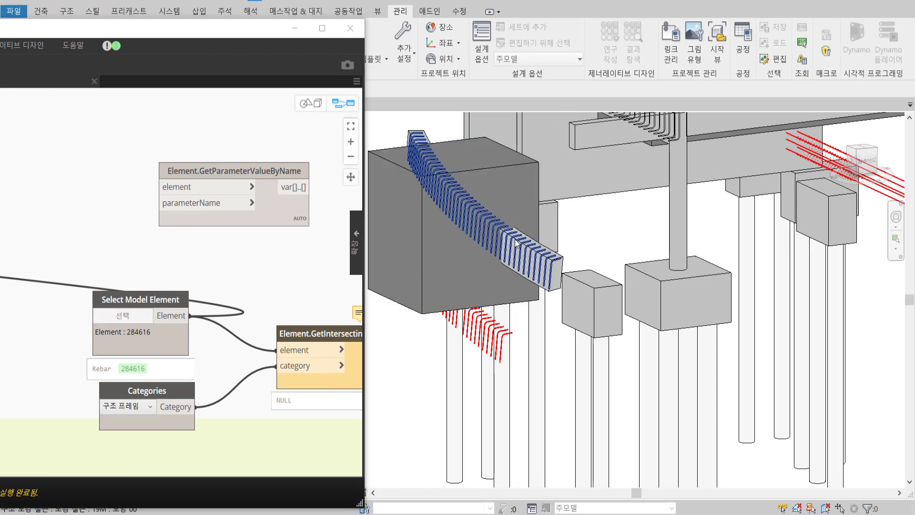
left_click(481, 210)
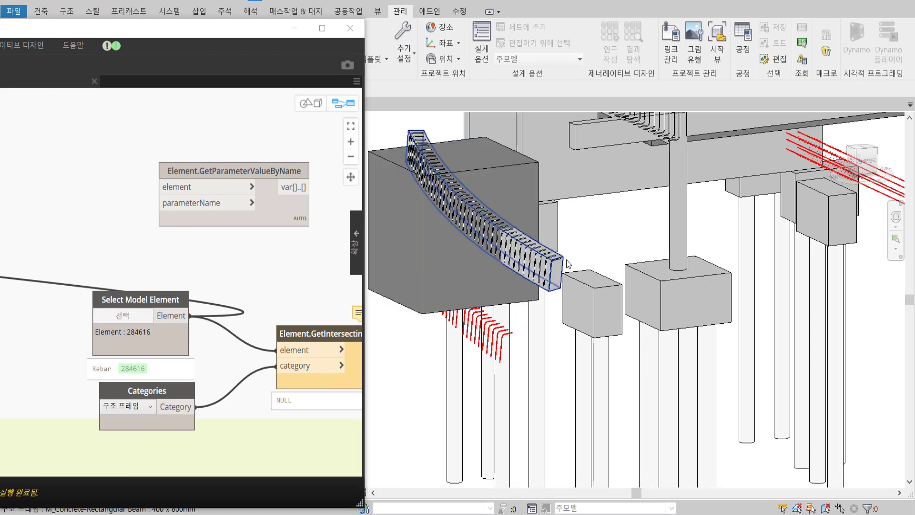
double_click(239, 35)
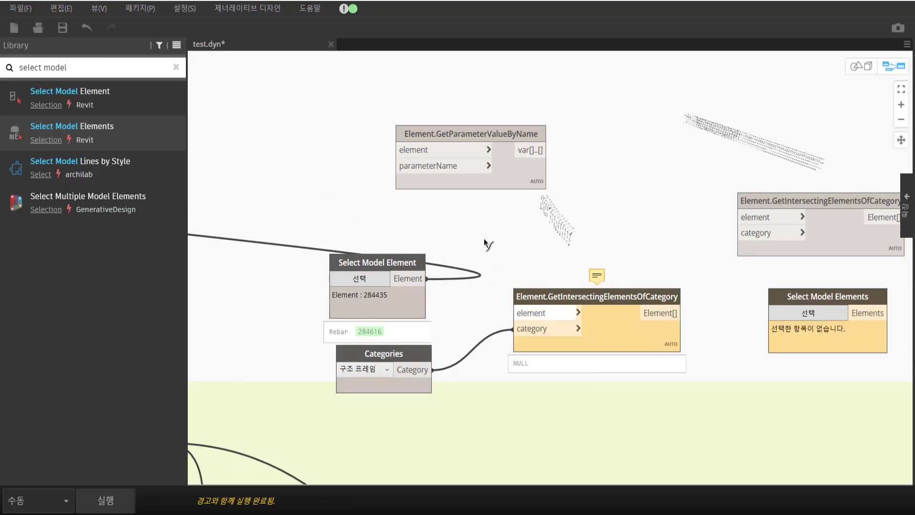
- Move the Categories and intersection nodes aside, with GetParameterValueByName beside Select Model Element
left_click_drag(383, 353, 522, 294)
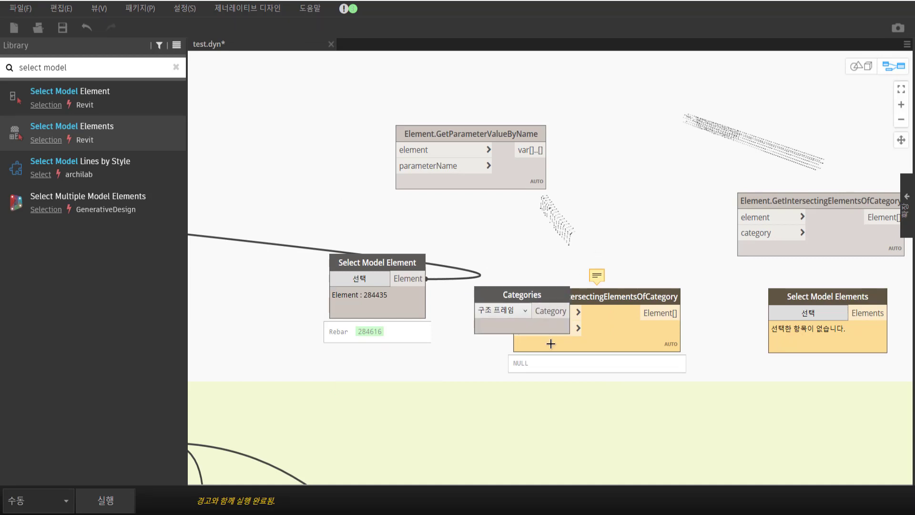
left_click_drag(620, 333, 657, 109)
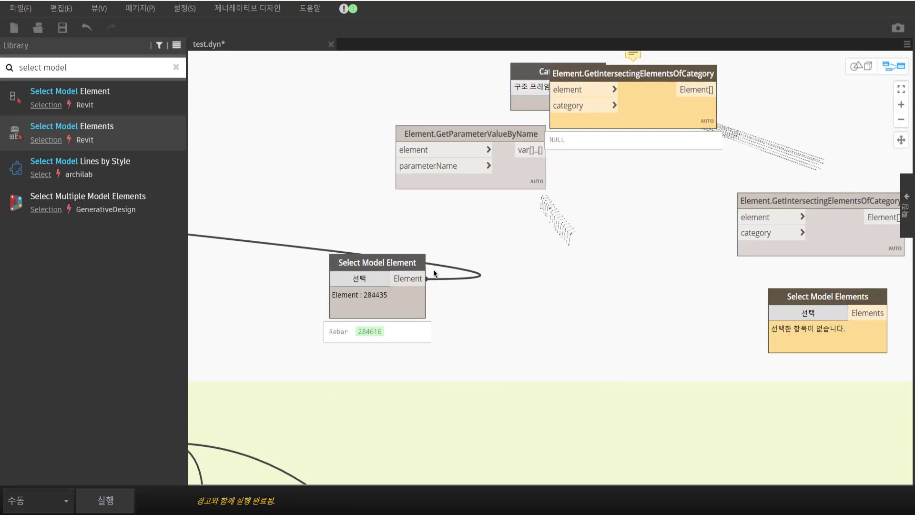
left_click_drag(424, 292, 485, 280)
left_click_drag(423, 141, 558, 258)
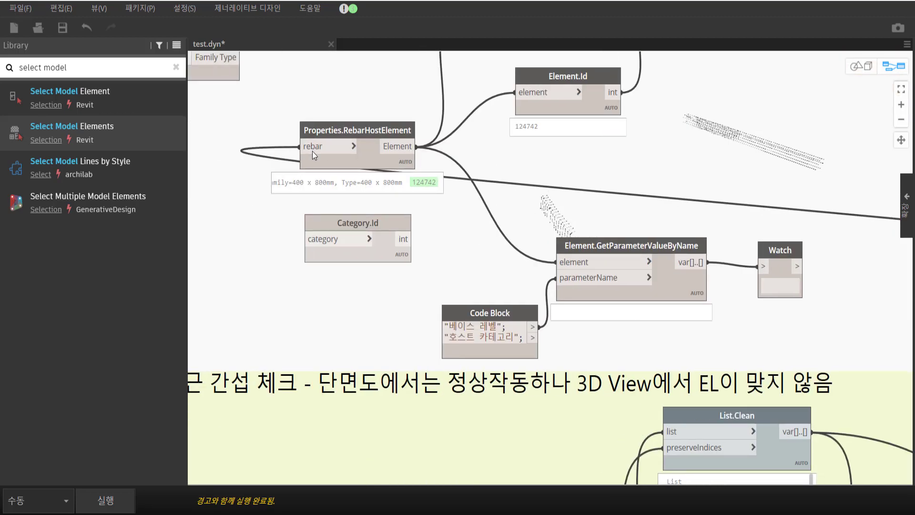
- Remove the rebar wire, connect the Code Block's names to parameterName, and run the graph
left_click_drag(313, 150, 252, 121)
left_click_drag(516, 313, 828, 317)
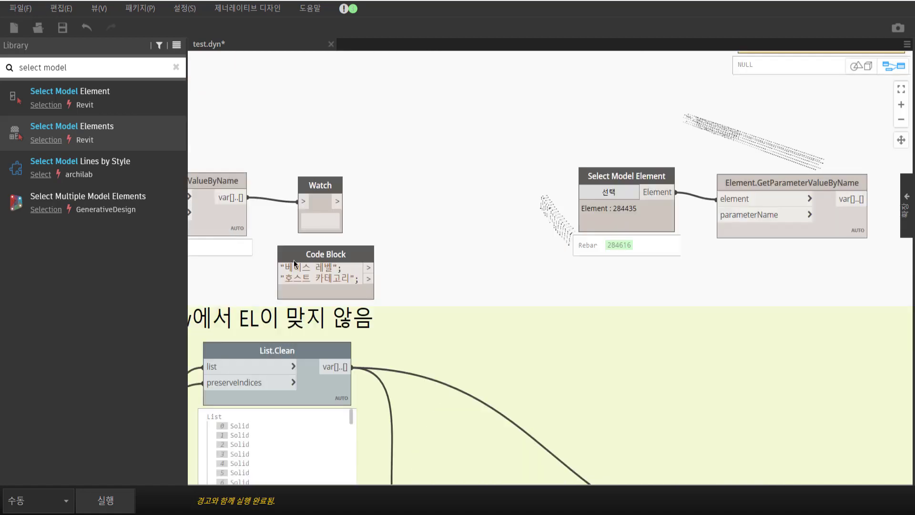
mouse_move(227, 262)
left_mouse_down()
mouse_move(707, 274)
mouse_move(543, 263)
left_mouse_up()
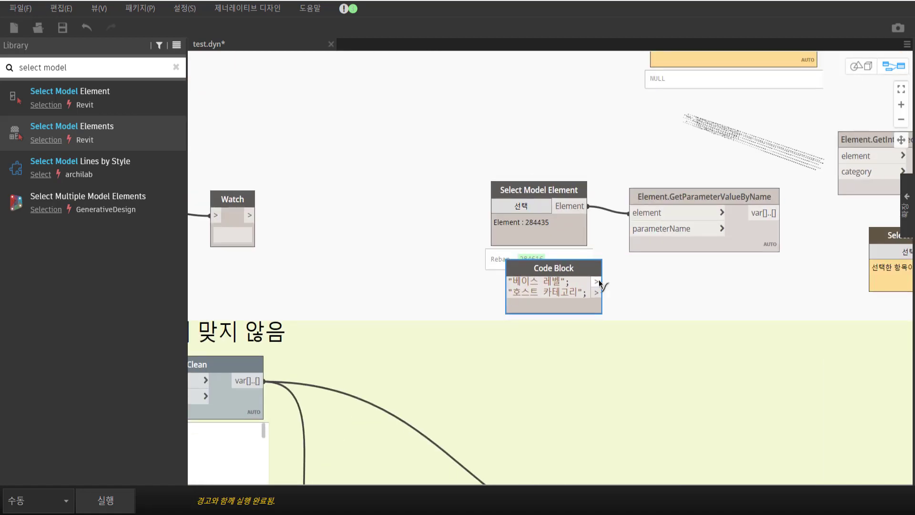
left_click_drag(599, 279, 630, 230)
left_click(106, 501)
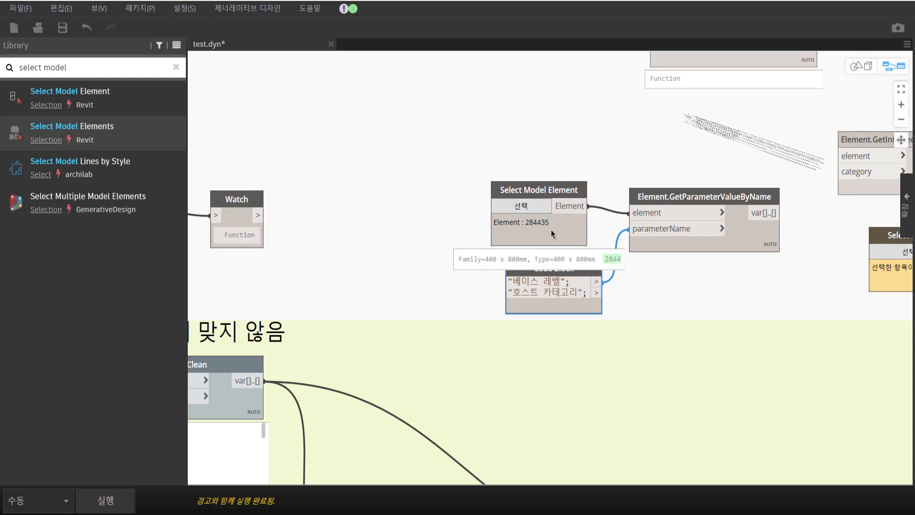
- Reposition Select Model Element and the Code Block and center the connected nodes
left_click_drag(552, 230, 492, 198)
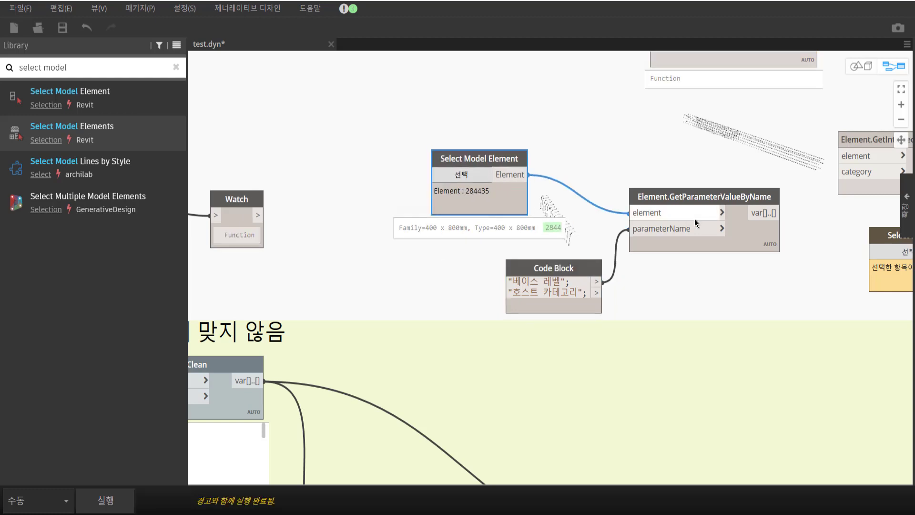
left_click(578, 271)
scroll(677, 278, "up", 1)
scroll(677, 278, "up", 1)
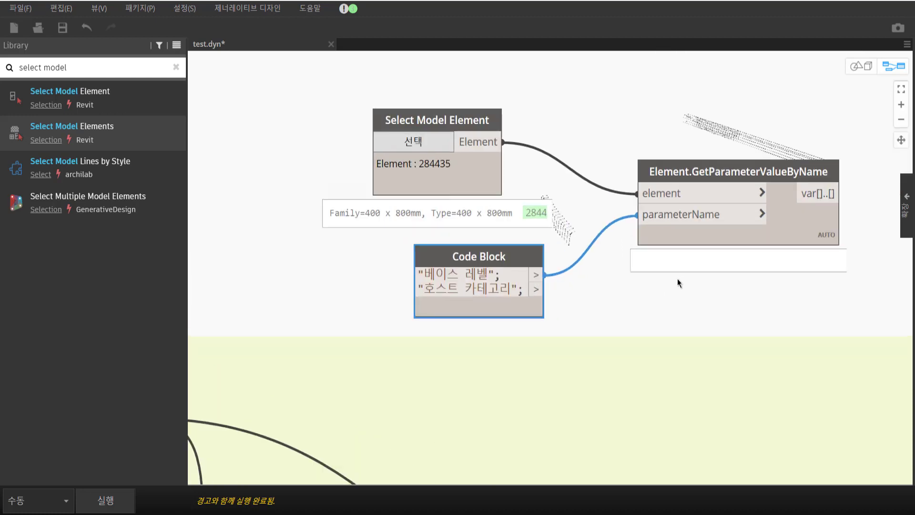
scroll(677, 279, "up", 2)
mouse_move(791, 270)
middle_mouse_down()
mouse_move(574, 305)
mouse_move(675, 260)
middle_mouse_up()
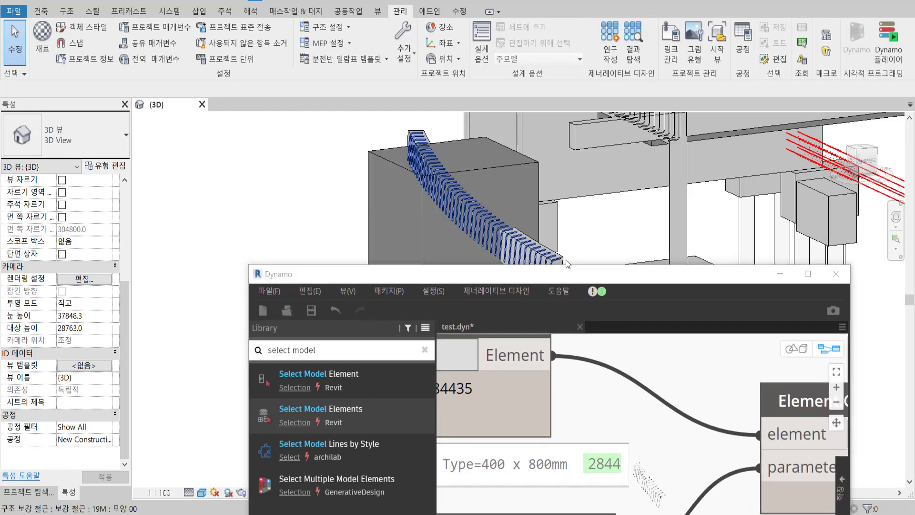
- Select the 400 x 800mm concrete beam and check its reference level, 01 - Entry Level
left_click(567, 264)
key("Escape")
scroll(562, 257, "up", 3)
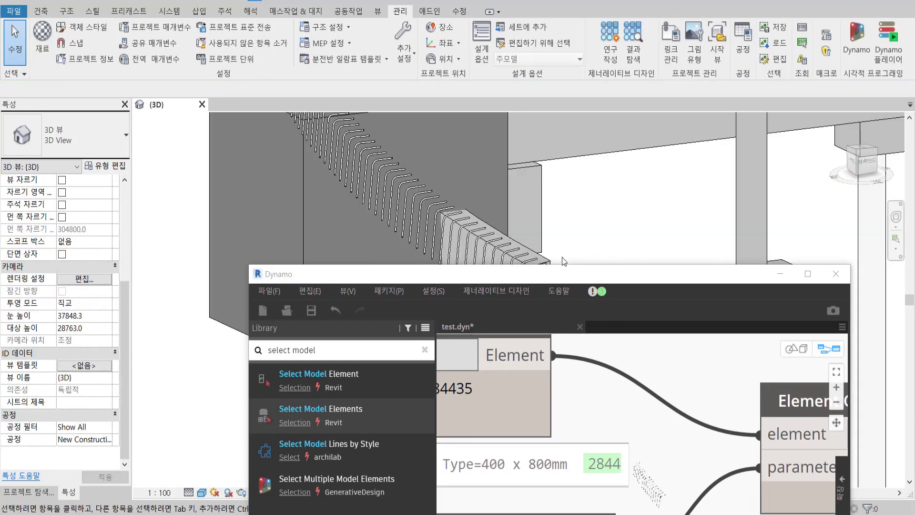
left_click(539, 262)
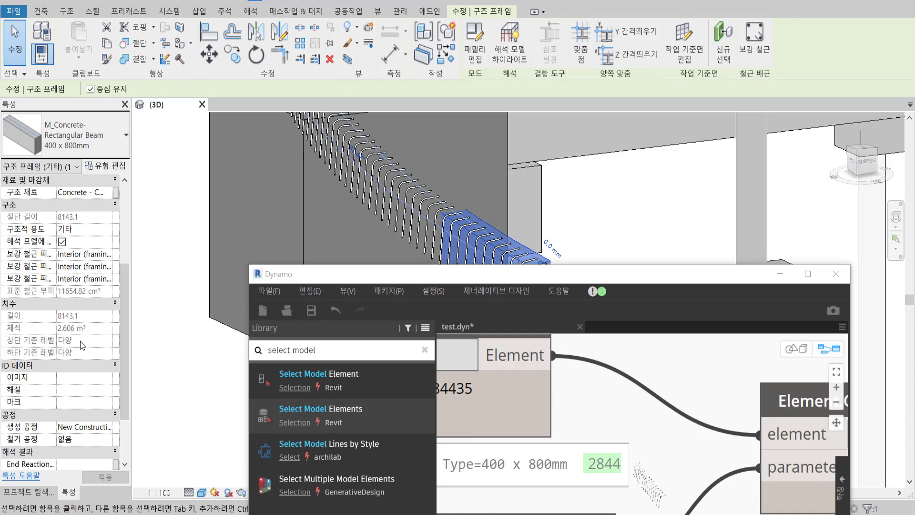
scroll(80, 341, "up", 3)
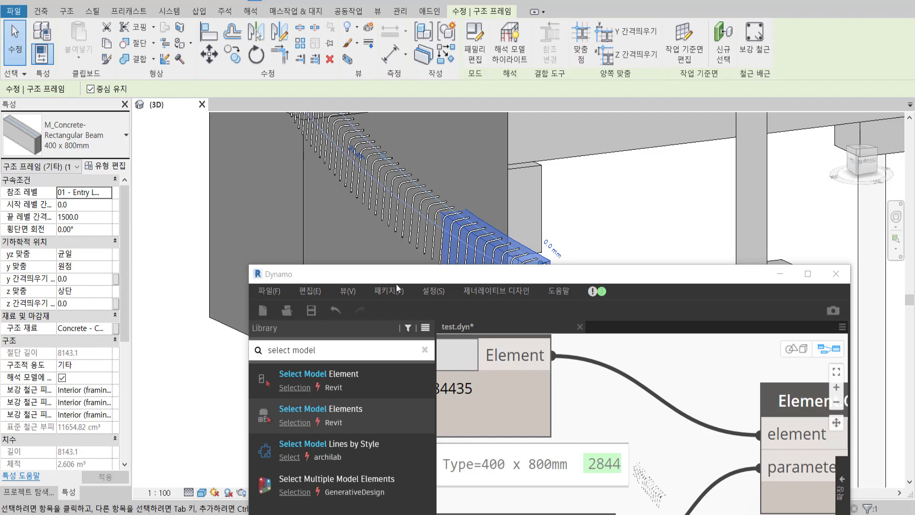
- Rename the Code Block's first parameter from 베이스 레벨 to 참조 레벨
left_click_drag(432, 272, 618, 29)
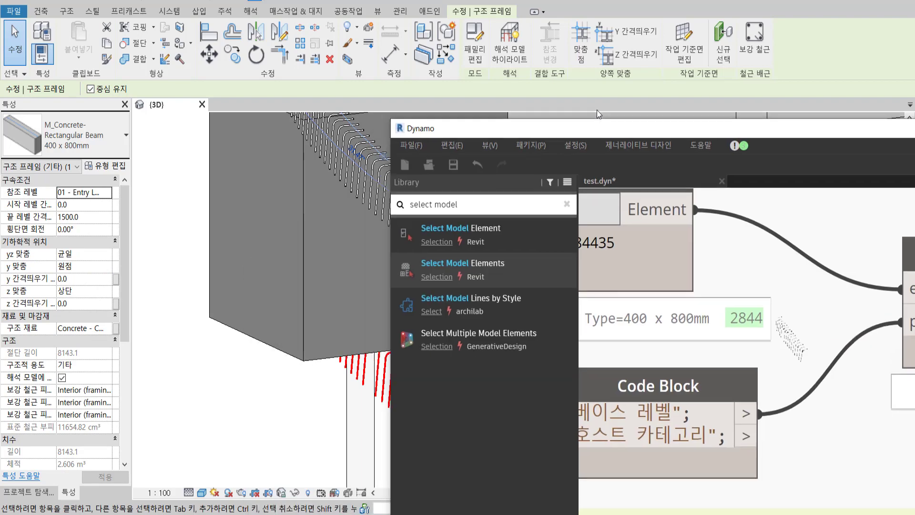
scroll(831, 214, "down", 3)
scroll(862, 231, "down", 2)
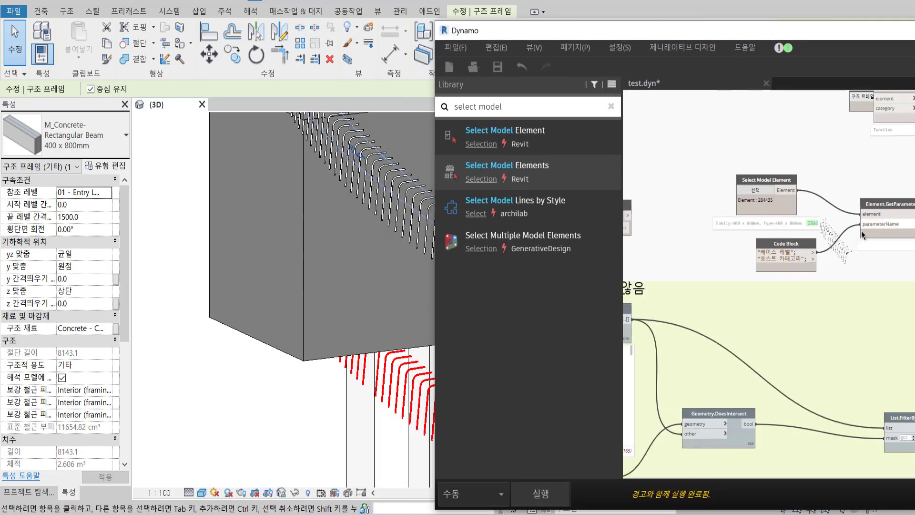
scroll(862, 231, "up", 4)
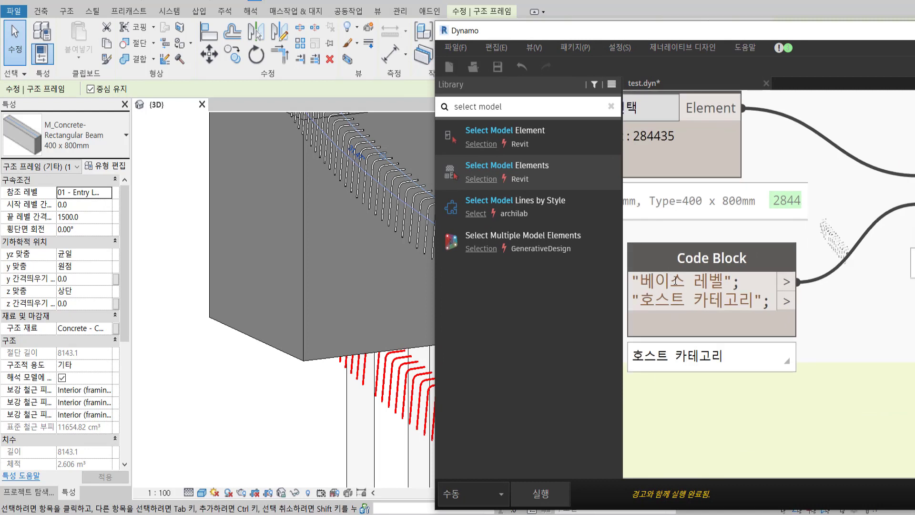
middle_click_drag(657, 295, 678, 297)
left_click_drag(685, 282, 641, 281)
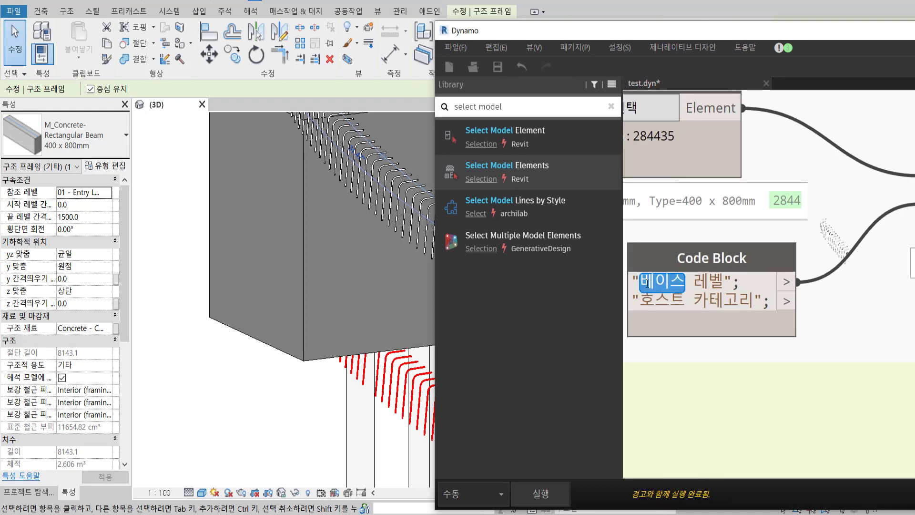
type("ㅊ")
key("BackSpace")
type("ㅊ")
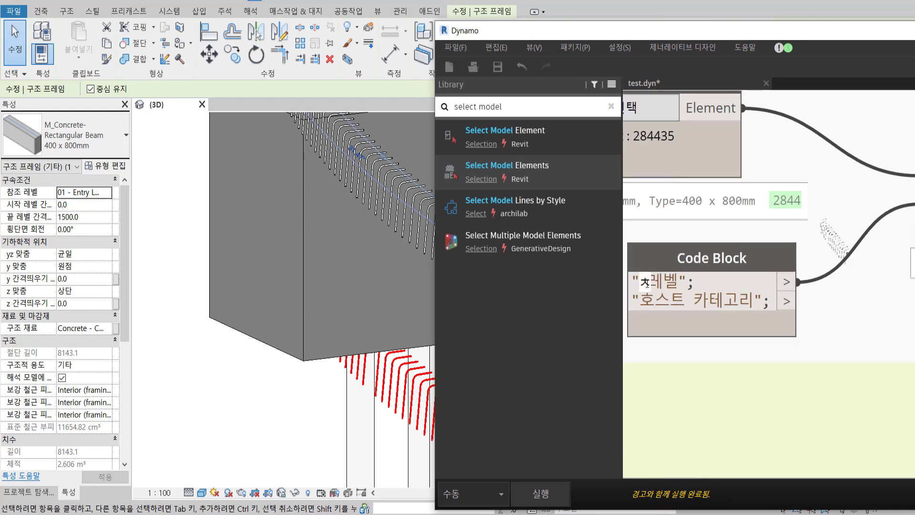
type("참조")
left_click(803, 308)
- Maximize the Dynamo window and bring the interference-check group into view
scroll(803, 308, "down", 3)
scroll(805, 259, "down", 3)
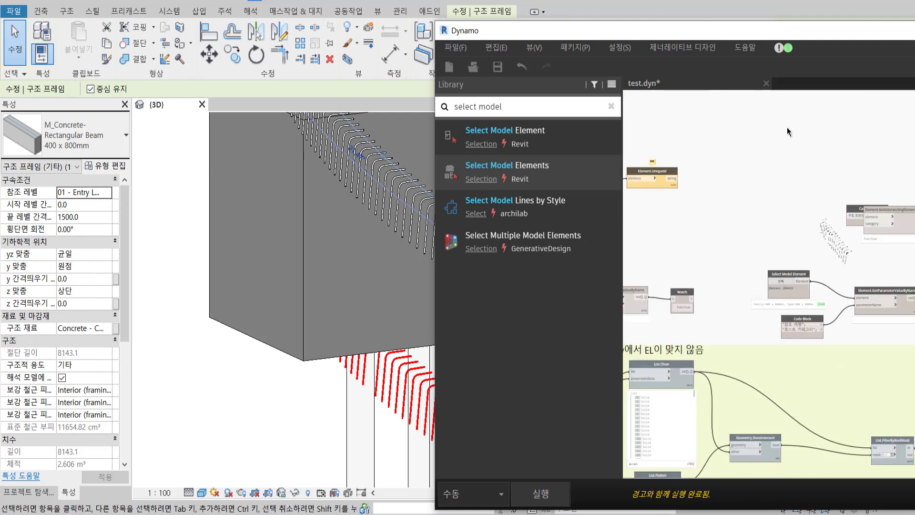
double_click(809, 36)
middle_click_drag(511, 399, 604, 276)
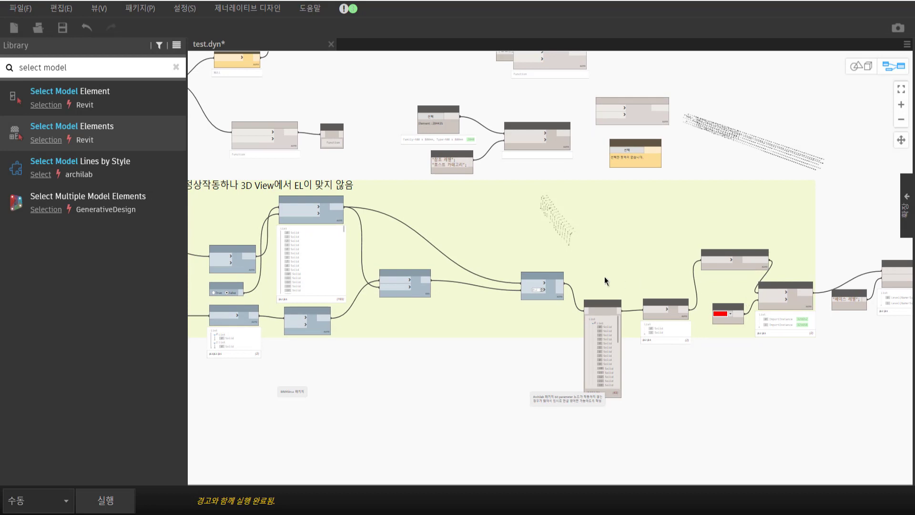
- Freeze List.FilterByBoolMask and its downstream nodes, then rerun the graph and return to Dynamo
right_click(553, 287)
left_click(498, 367)
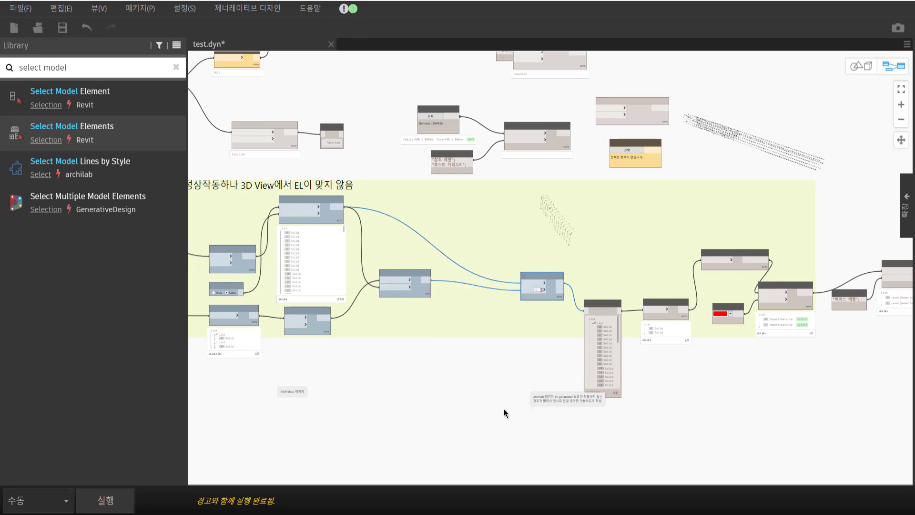
left_click(110, 501)
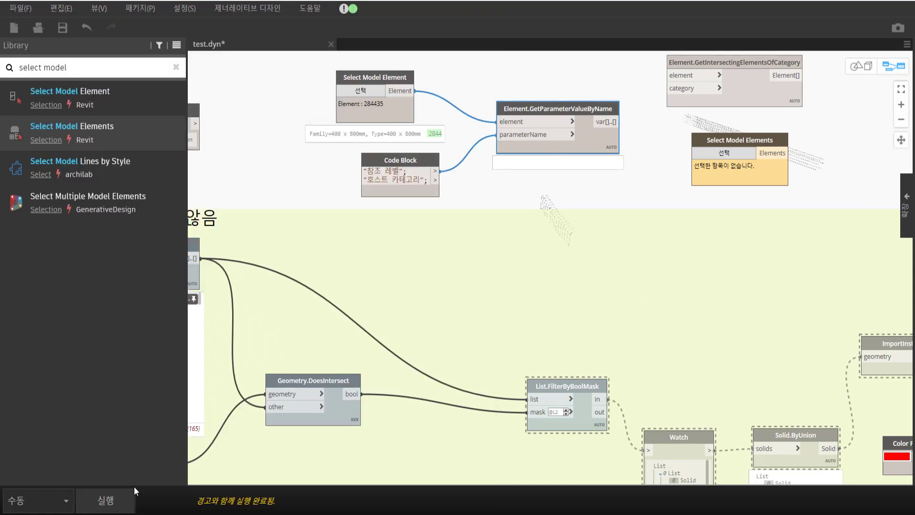
left_click(118, 506)
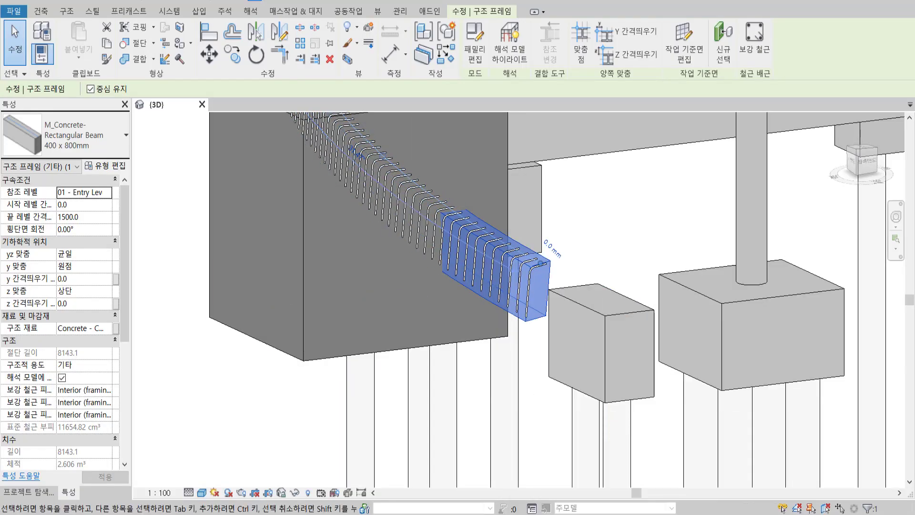
left_click(572, 419)
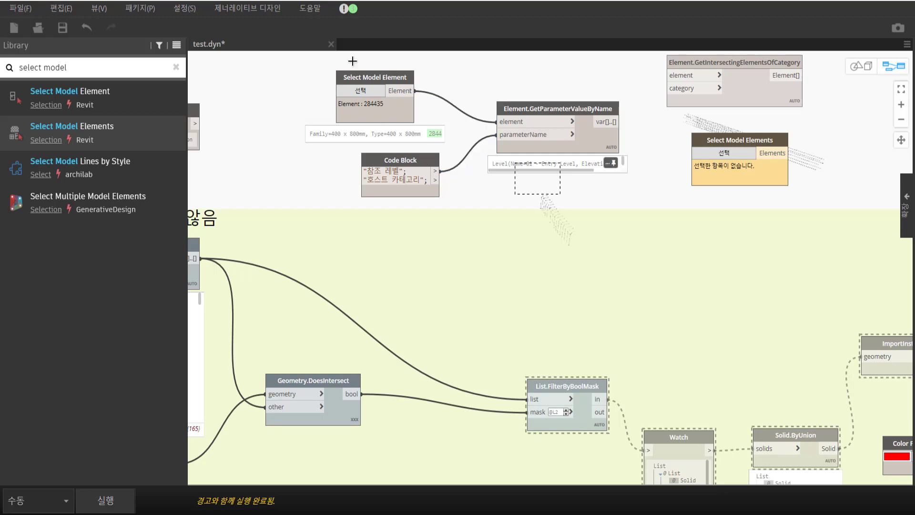
- Duplicate the Select Model Element, Code Block and GetParameterValueByName nodes beside Properties.RebarHostElement
middle_click_drag(252, 99, 487, 199)
scroll(500, 191, "down", 3)
left_click(583, 190)
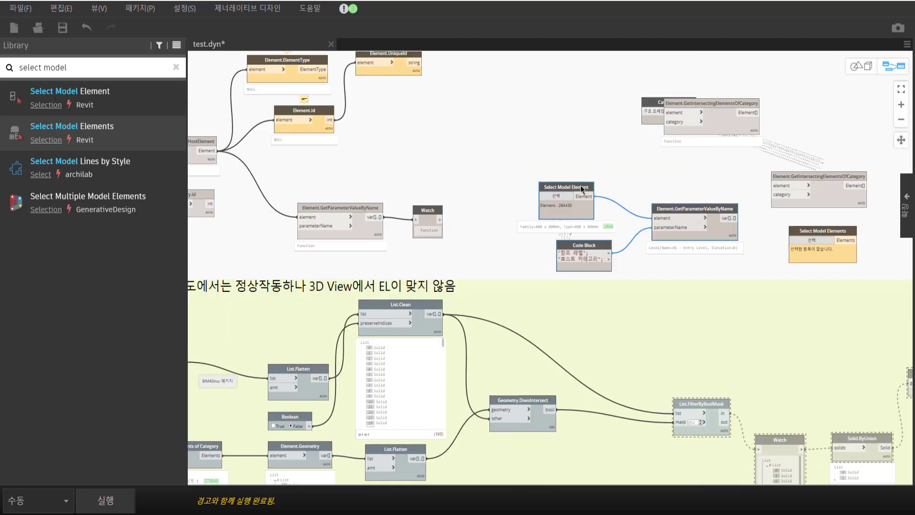
middle_click_drag(299, 173, 621, 296)
scroll(507, 313, "up", 2)
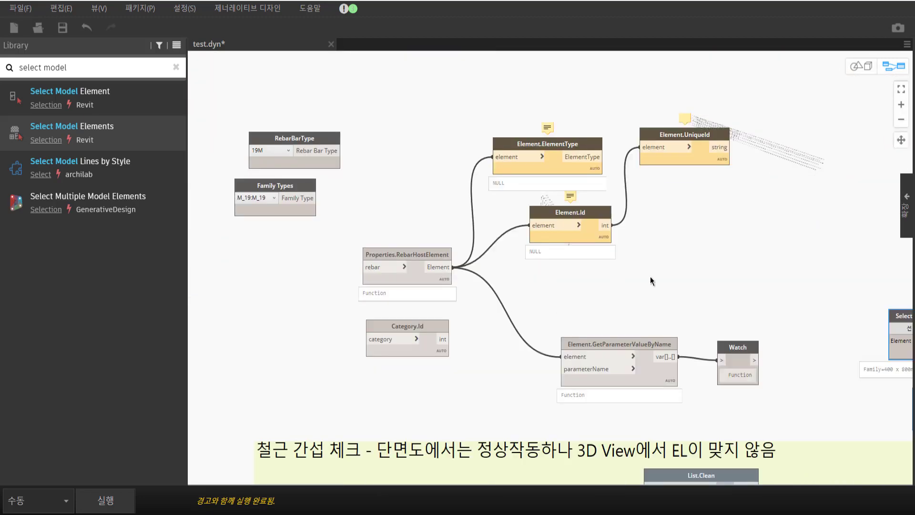
scroll(565, 247, "down", 2)
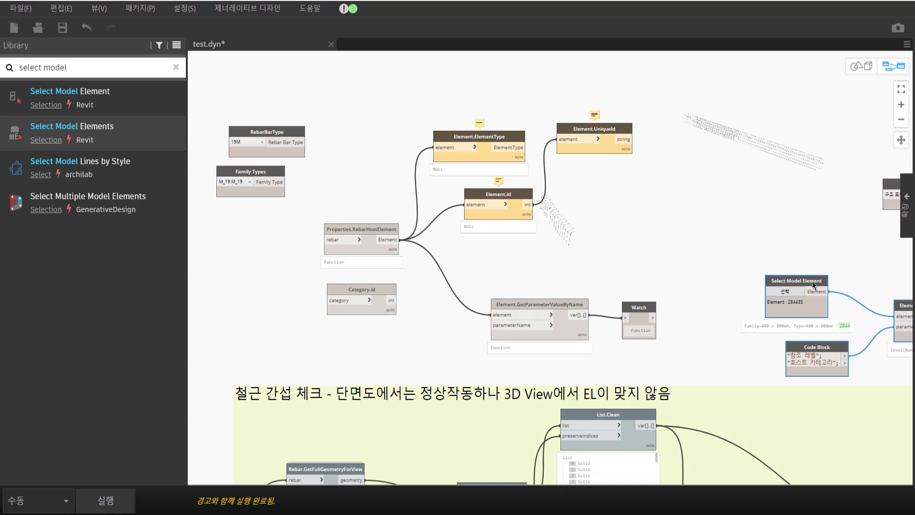
key("ctrl+v")
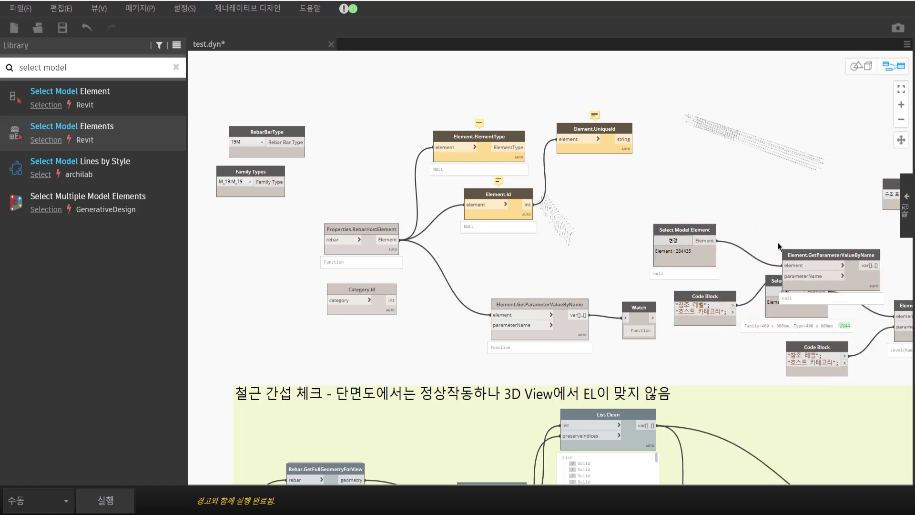
- Unplug the copied node's element input and delete the ElementType, Id, UniqueId and Category.Id nodes
mouse_move(787, 263)
left_mouse_down()
mouse_move(721, 217)
mouse_move(276, 228)
mouse_move(367, 251)
left_mouse_up()
scroll(288, 217, "up", 2)
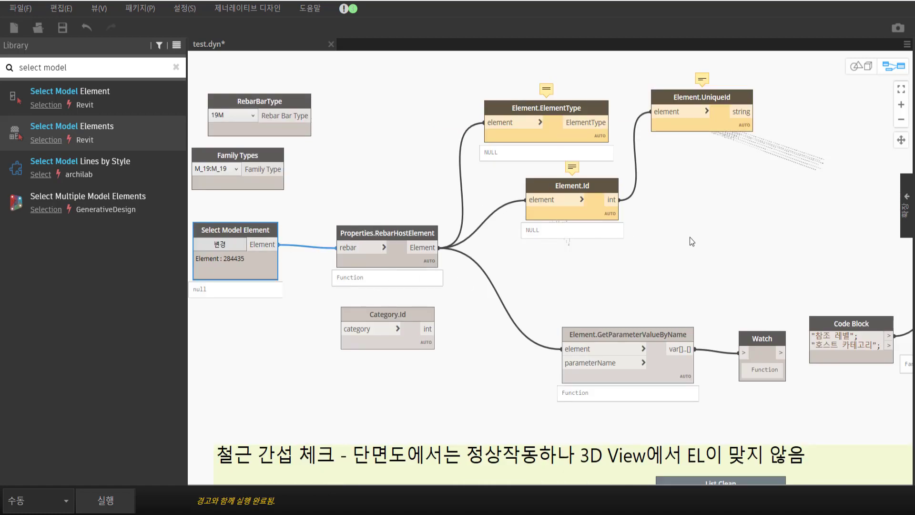
left_click_drag(690, 236, 477, 90)
key("Delete")
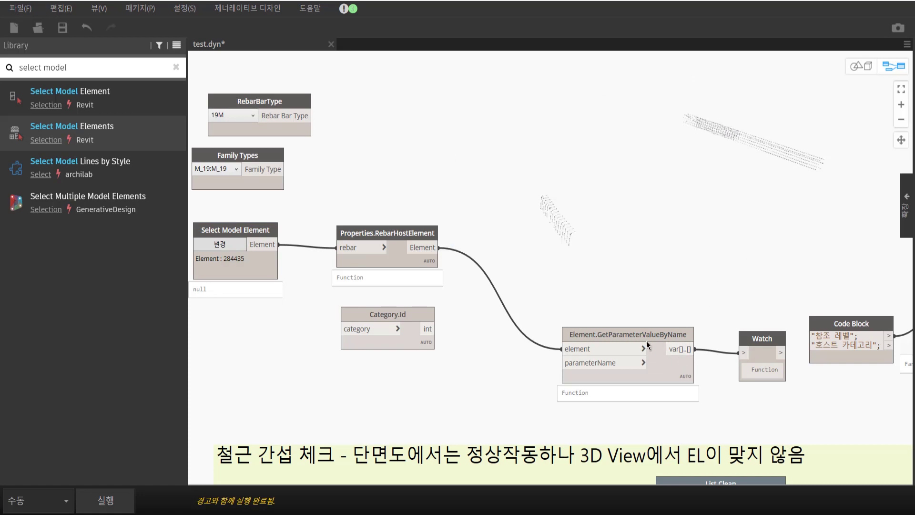
left_click_drag(647, 341, 608, 245)
left_click(417, 314)
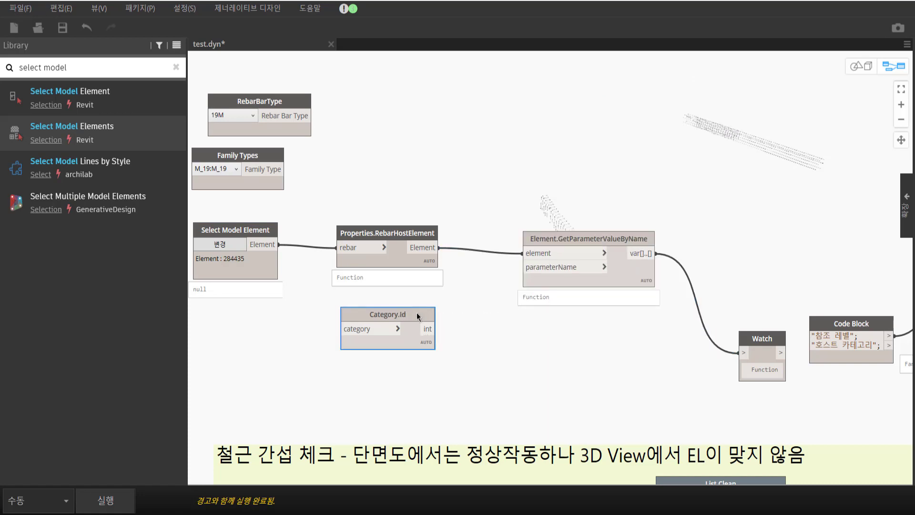
key("Delete")
- Place the copied Code Block below GetParameterValueByName and feed its names into parameterName
middle_click_drag(576, 324, 500, 271)
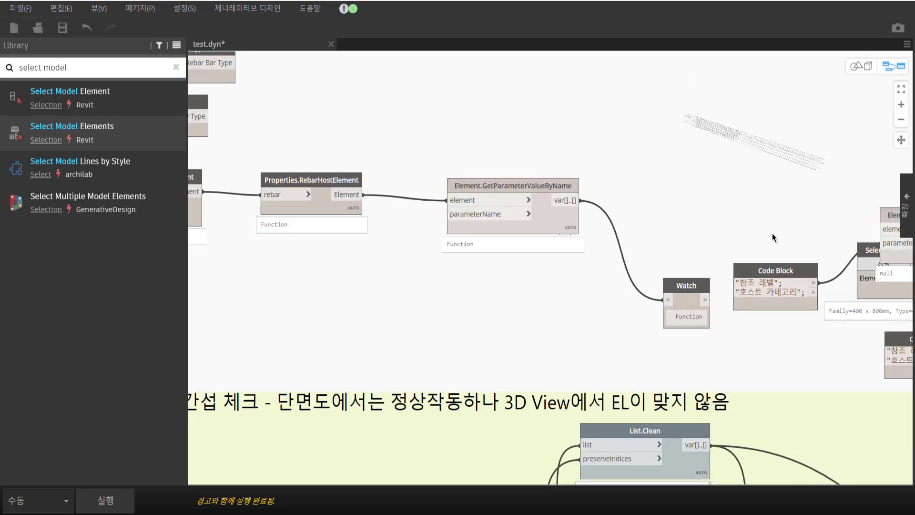
mouse_move(773, 271)
left_mouse_down()
mouse_move(308, 285)
mouse_move(447, 214)
left_mouse_up()
mouse_move(758, 332)
left_mouse_down()
mouse_move(692, 267)
mouse_move(660, 199)
left_mouse_up()
- Delete the leftover duplicate nodes on the right, keeping the Watch node
middle_click_drag(727, 289, 505, 251)
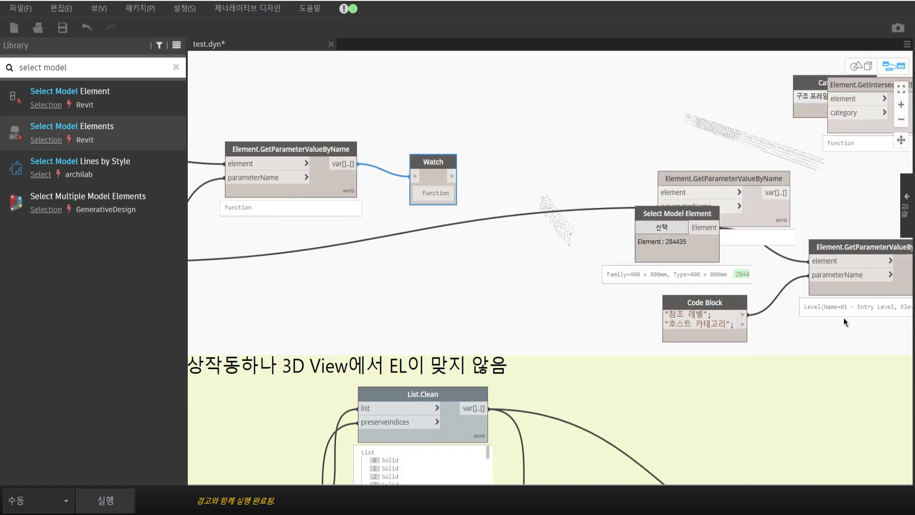
key("Delete")
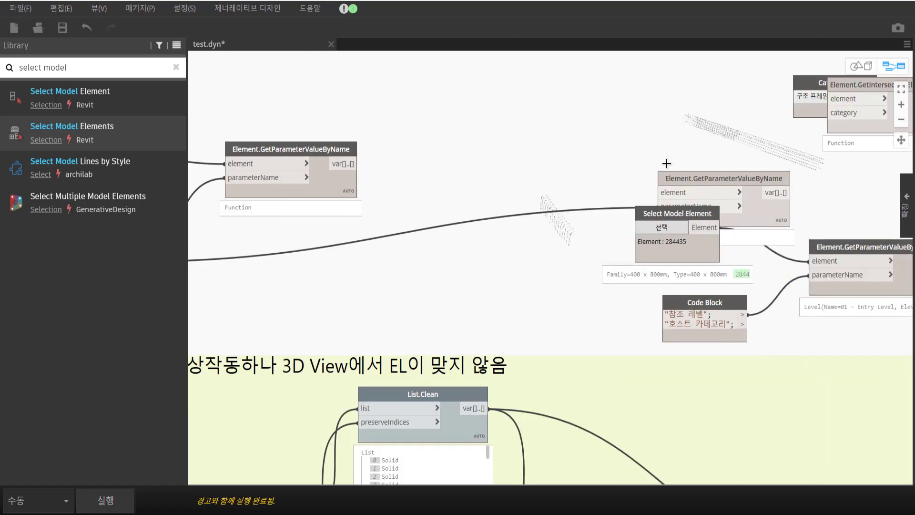
key("ctrl+z")
left_click_drag(817, 326, 674, 167)
key("Delete")
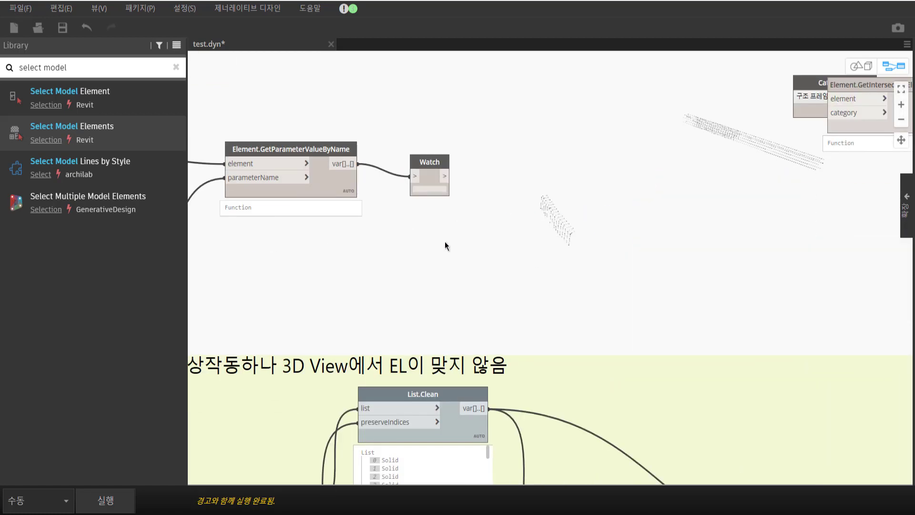
- Delete the unused selection and intersection nodes at the end of the colouring branch
middle_click_drag(446, 245, 704, 239)
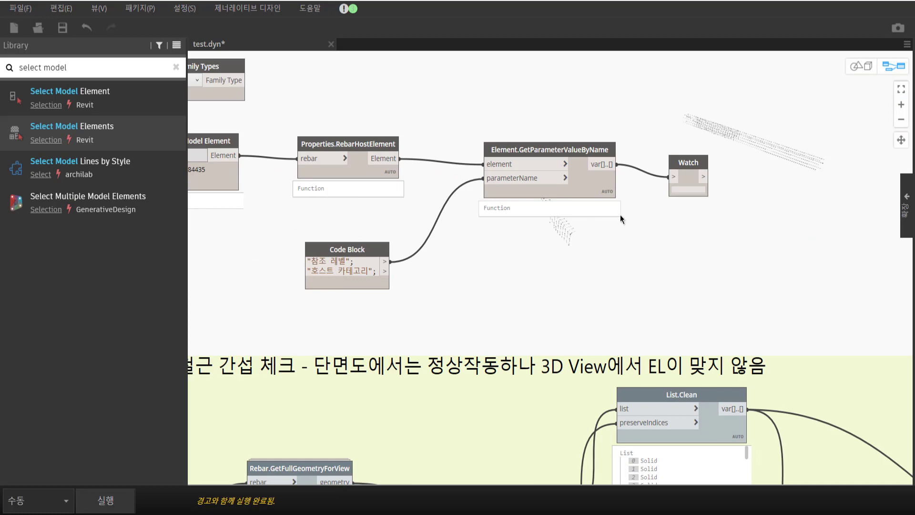
scroll(547, 204, "down", 2)
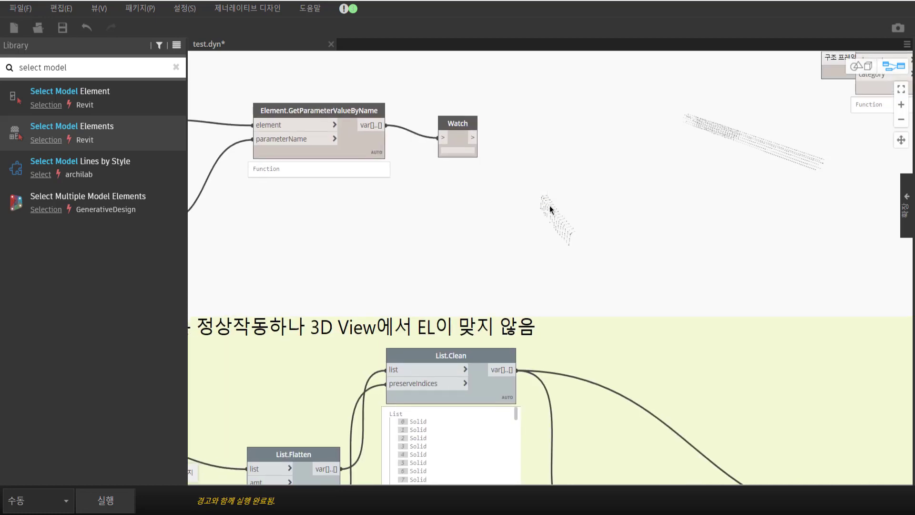
scroll(512, 188, "down", 2)
scroll(502, 153, "up", 2)
scroll(366, 206, "up", 1)
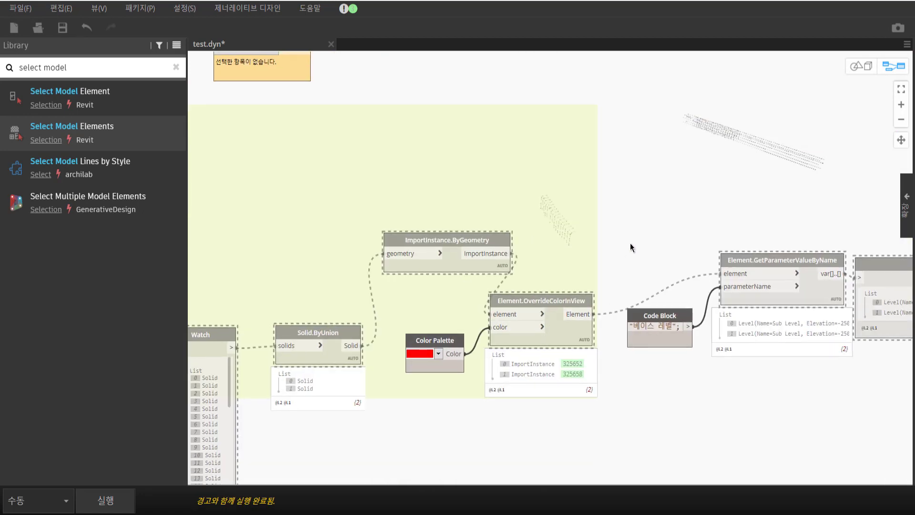
middle_click_drag(630, 243, 491, 226)
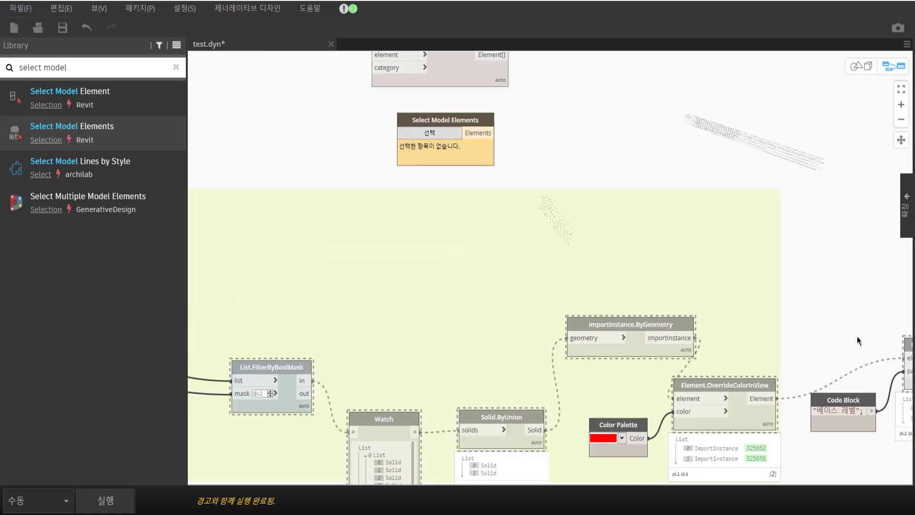
scroll(831, 279, "down", 5)
scroll(831, 282, "up", 3)
left_click_drag(830, 283, 609, 188)
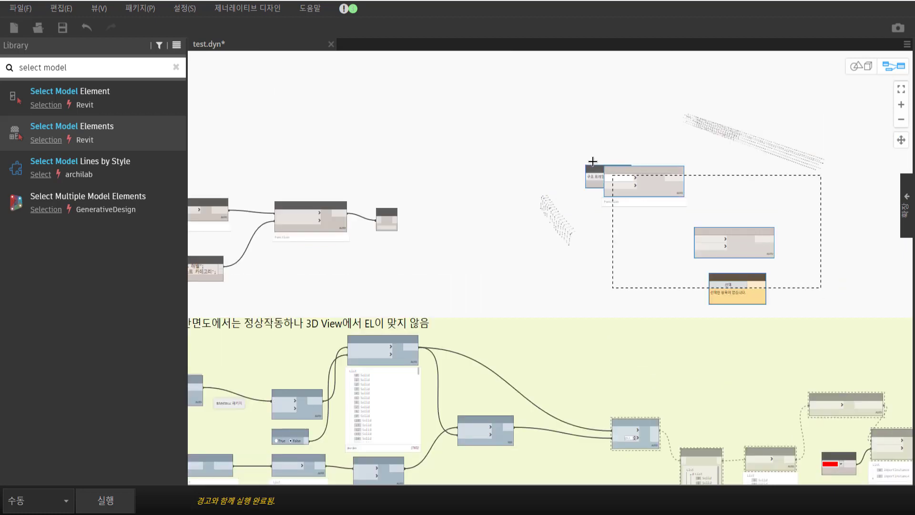
key("Delete")
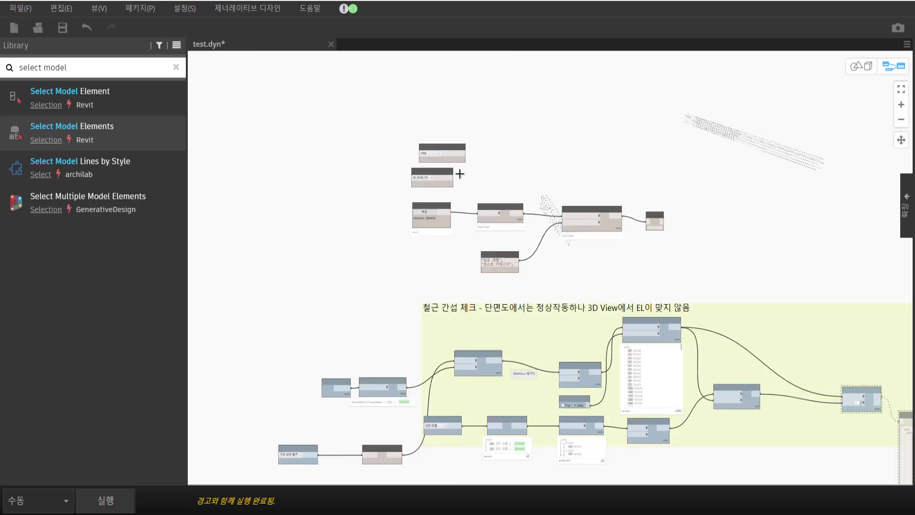
- Move the rebar-host chain above the coloured branch and pick rebar 284550 as its input
mouse_move(693, 253)
left_mouse_down()
mouse_move(430, 194)
mouse_move(766, 228)
left_mouse_up()
middle_click_drag(766, 227, 287, 127)
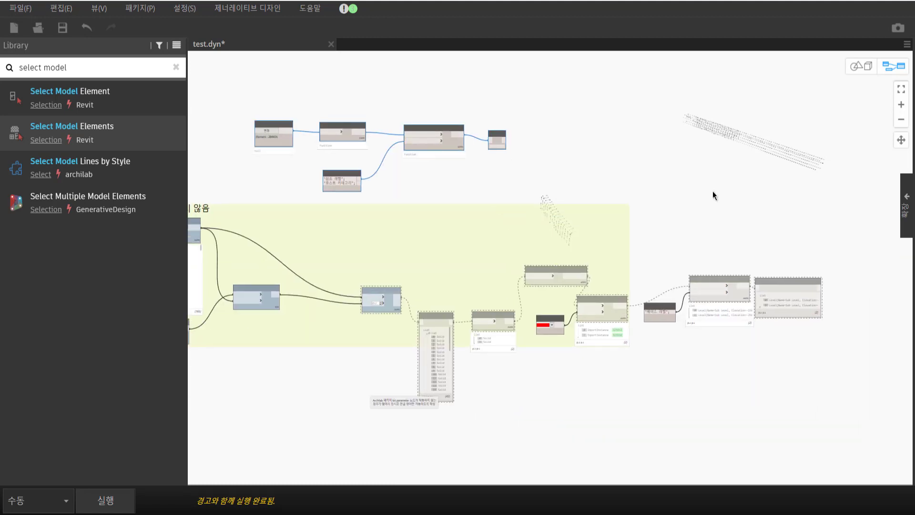
left_click_drag(713, 190, 695, 201)
scroll(716, 228, "up", 3)
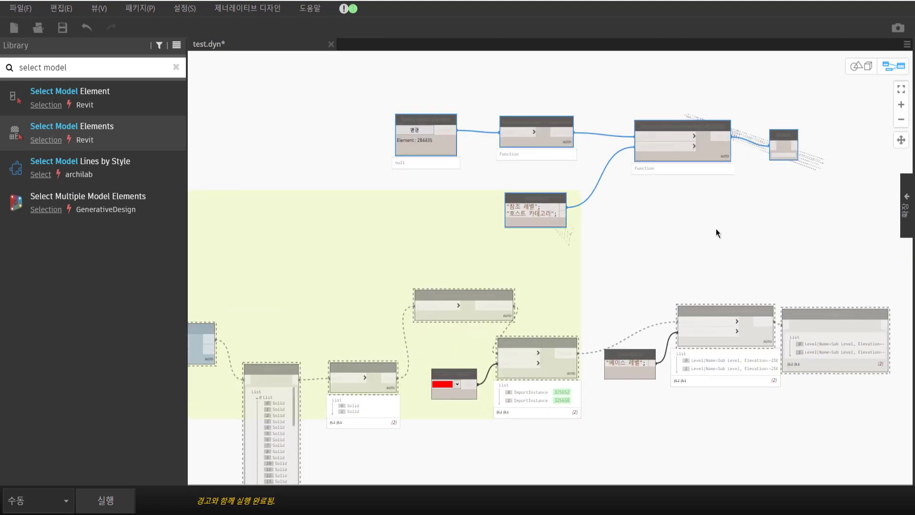
scroll(711, 226, "up", 2)
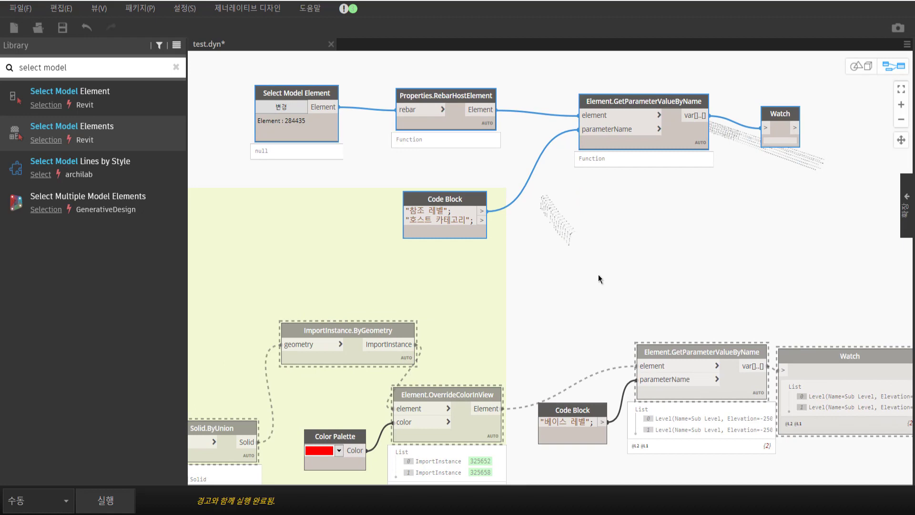
scroll(600, 273, "down", 3)
scroll(442, 189, "up", 3)
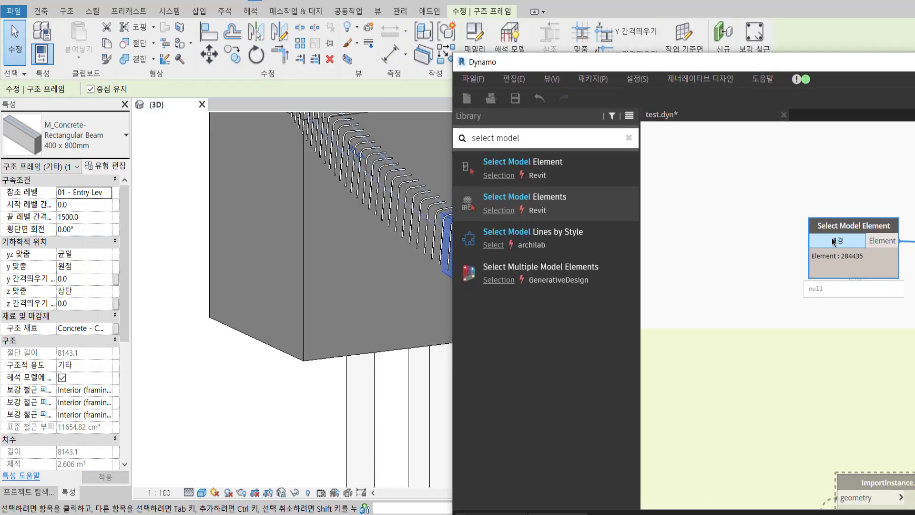
left_click(834, 242)
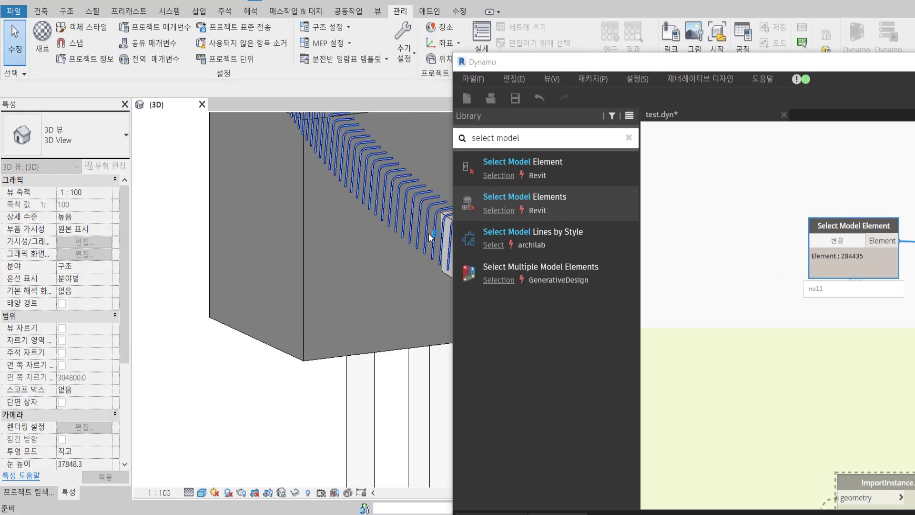
left_click(430, 237)
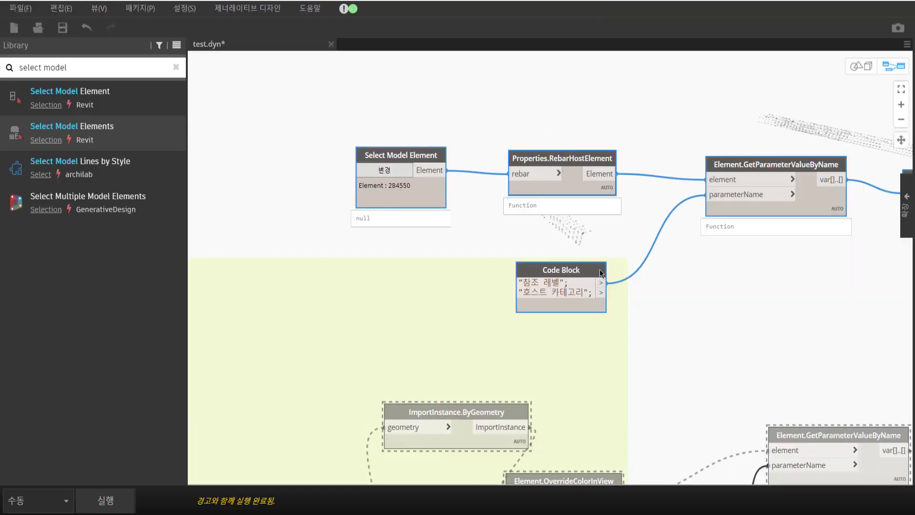
- Pan across the Watch, colour-override and intersection-check nodes toward List.Clean
middle_click_drag(600, 273, 525, 272)
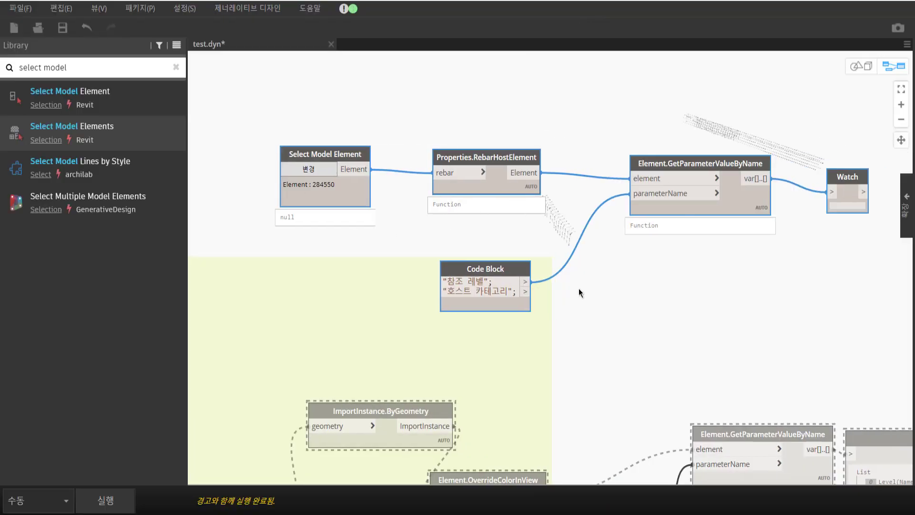
scroll(327, 262, "down", 3)
scroll(579, 251, "up", 3)
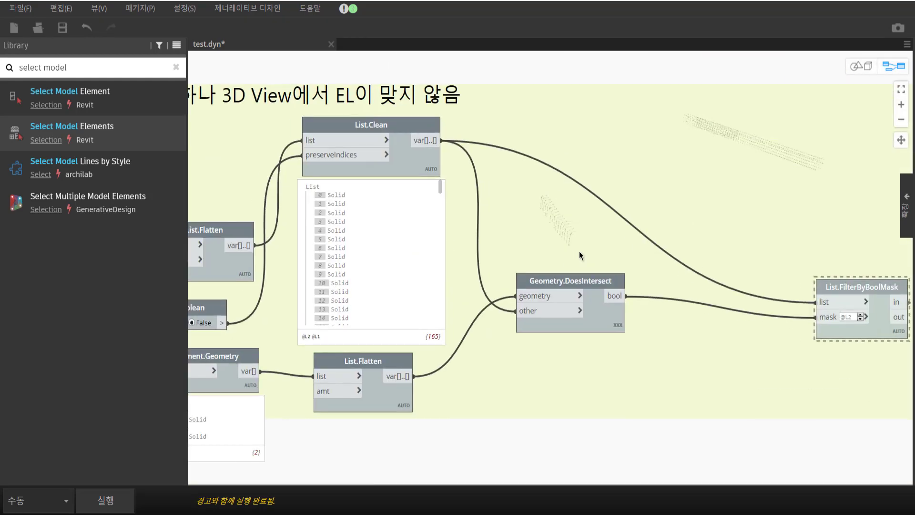
middle_click_drag(580, 251, 384, 251)
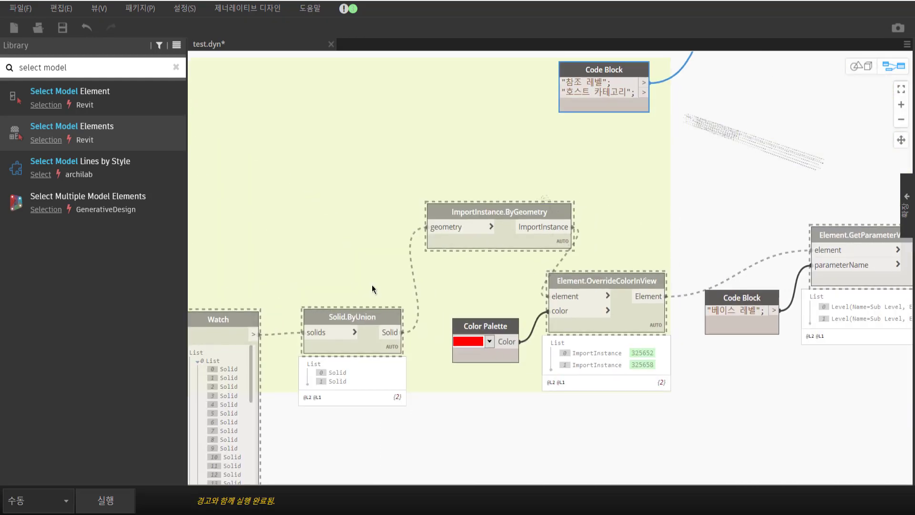
middle_click_drag(372, 285, 581, 285)
scroll(581, 285, "down", 2)
scroll(593, 346, "up", 2)
middle_click_drag(593, 345, 724, 328)
scroll(648, 319, "up", 1)
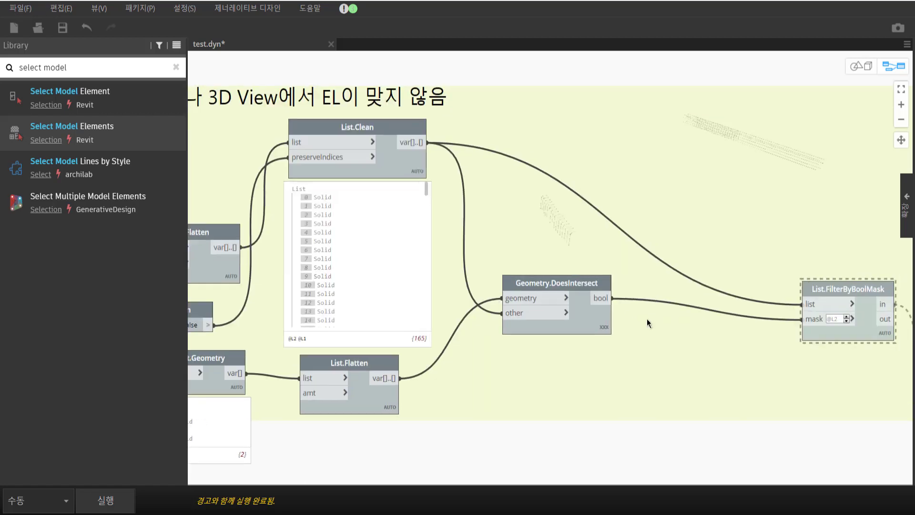
middle_click_drag(647, 319, 581, 308)
- Adjust List.FilterByBoolMask's options, then freeze the upper List.Flatten node and its downstream chain
left_click(789, 318)
right_click(791, 326)
left_click(739, 393)
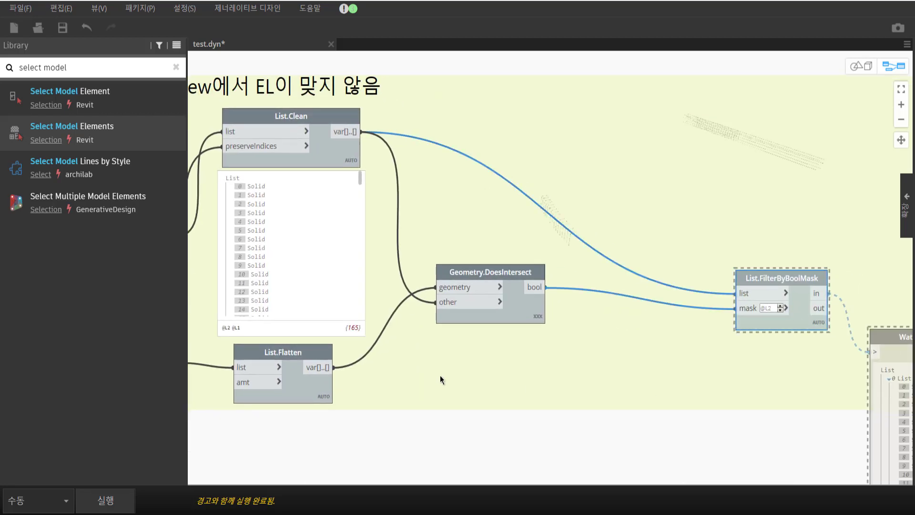
middle_click_drag(440, 379, 628, 398)
right_click(348, 277)
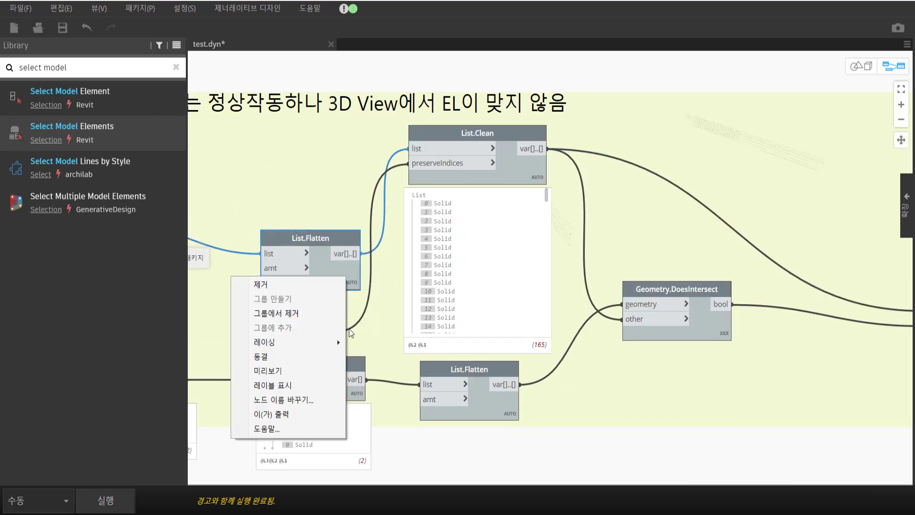
left_click(261, 357)
- Pan back to the rebar-host level chain and the Code Block area
scroll(708, 199, "down", 1)
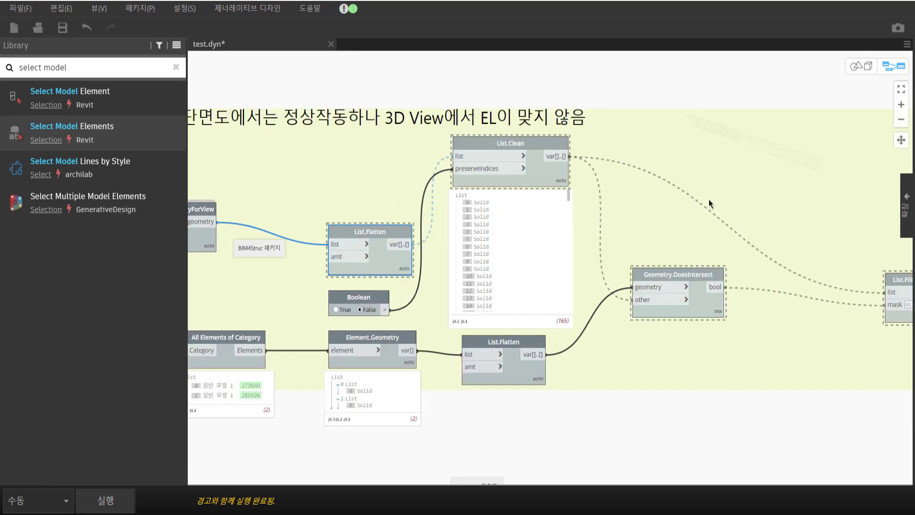
scroll(709, 199, "down", 3)
middle_click_drag(667, 215, 573, 249)
scroll(573, 249, "up", 2)
scroll(729, 178, "up", 2)
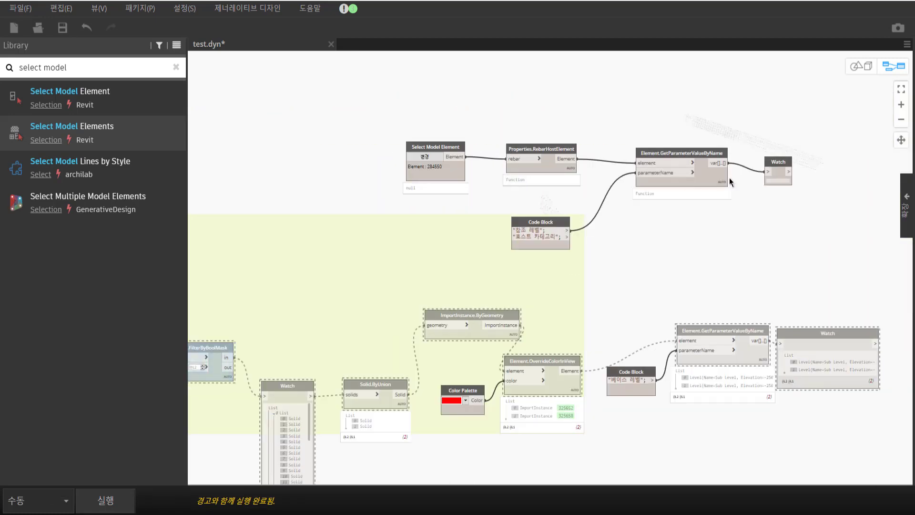
mouse_move(786, 216)
middle_mouse_down()
mouse_move(702, 213)
mouse_move(553, 367)
middle_mouse_up()
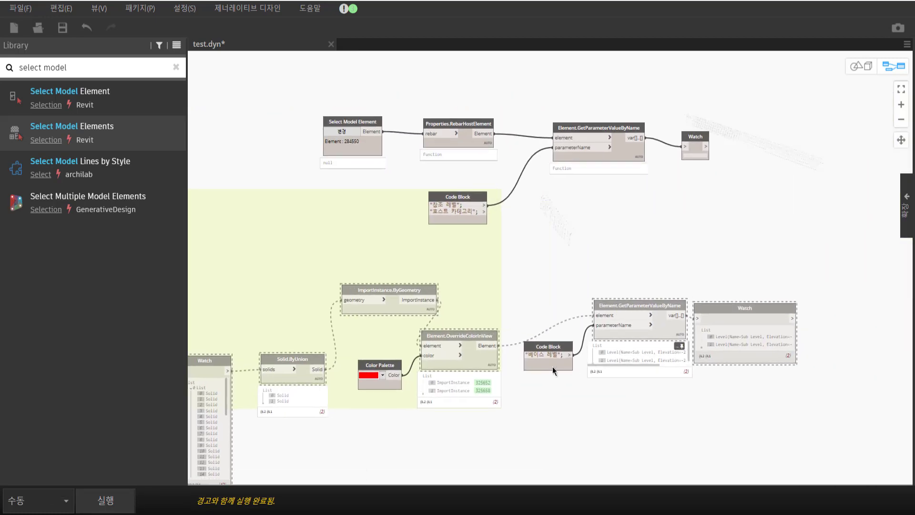
scroll(459, 355, "up", 2)
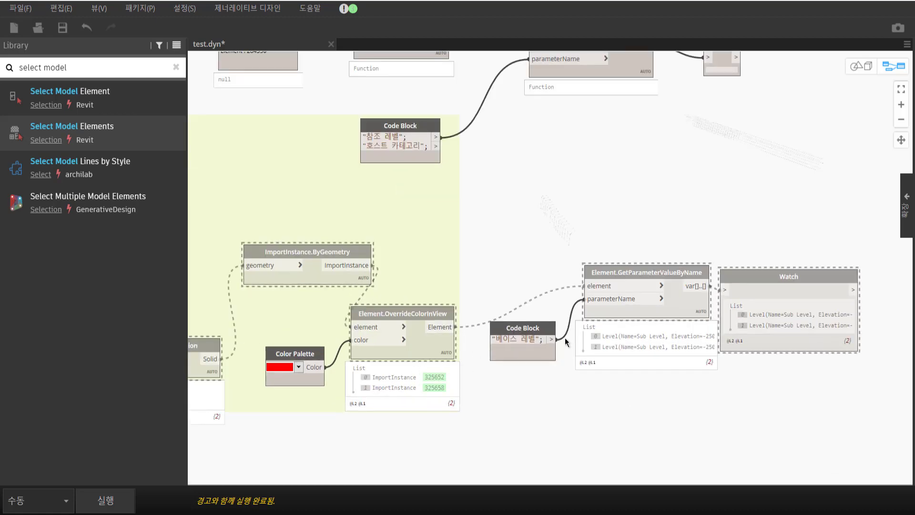
- Place an Element.SetParameterByName node by searching 'setpara' on the canvas
right_click(689, 198)
type("ㄴㄷ")
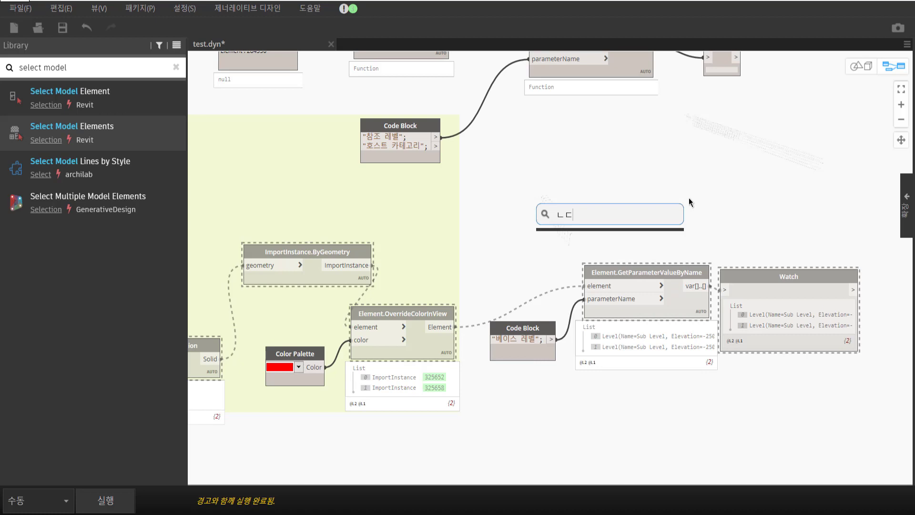
key("BackSpace")
key("BackSpace")
type("set")
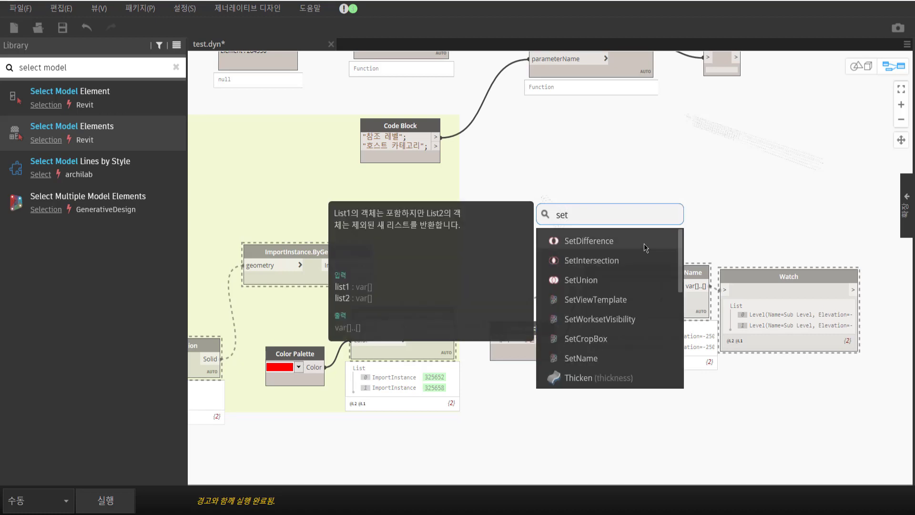
type("para")
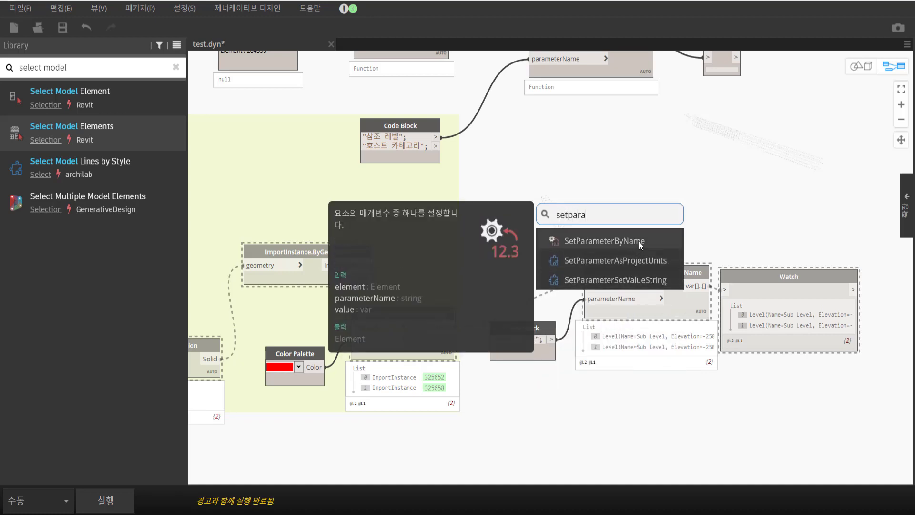
left_click(639, 241)
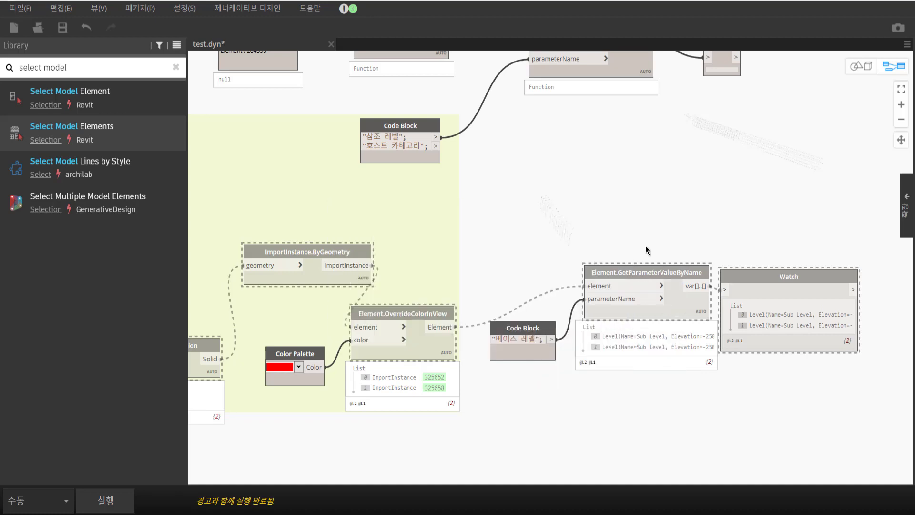
- Wire OverrideColorInView's Element and the 베이스 레벨 Code Block into it, then tidy the layout
left_click(446, 328)
left_click(683, 199)
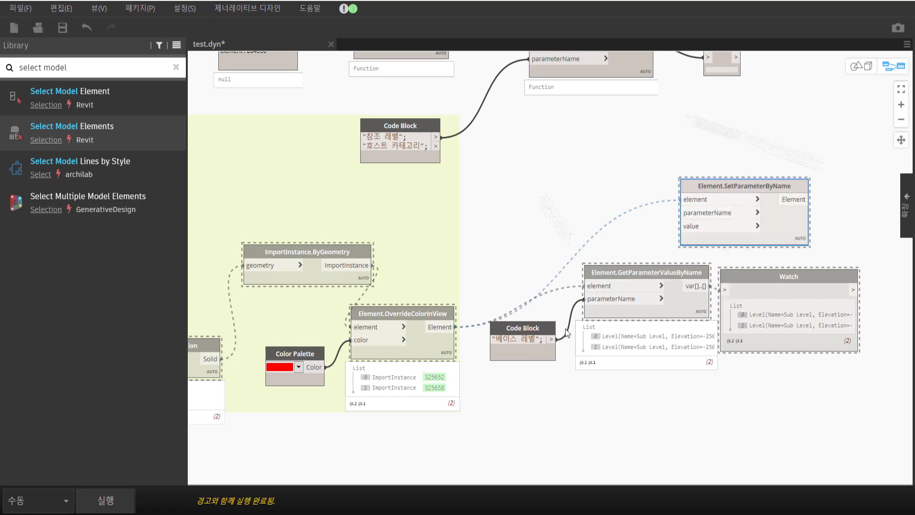
left_click(551, 342)
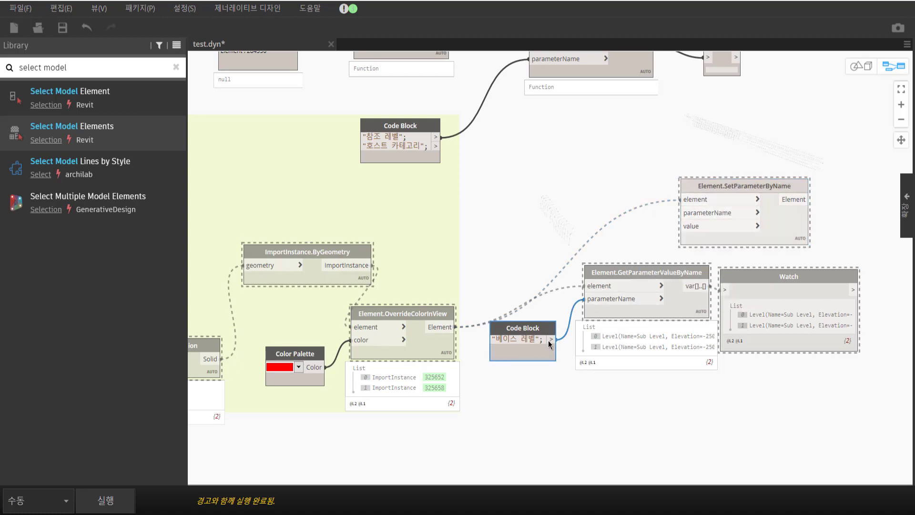
left_click(680, 213)
left_click_drag(771, 224, 845, 150)
mouse_move(715, 237)
middle_mouse_down()
mouse_move(670, 255)
mouse_move(676, 224)
middle_mouse_up()
left_click_drag(448, 382, 451, 290)
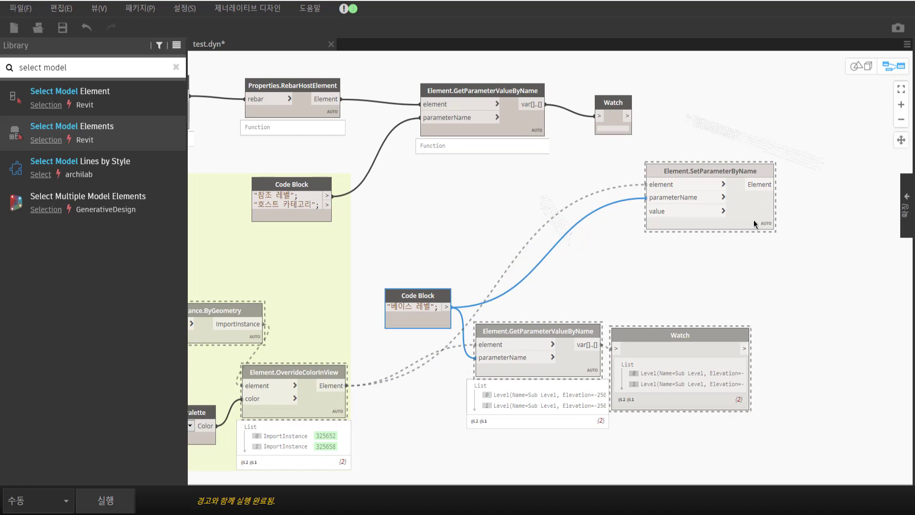
left_click_drag(756, 223, 781, 221)
right_click(575, 206)
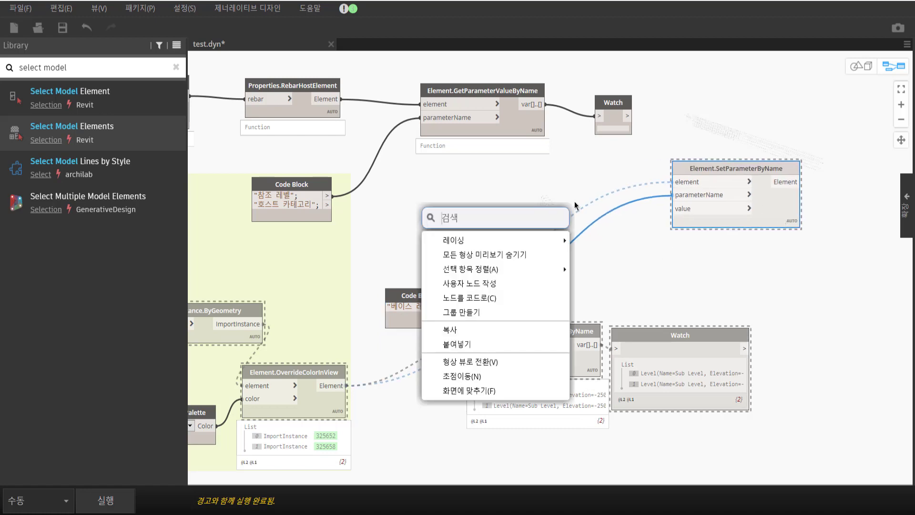
key("Escape")
- Add a Level.Name node fed by the host beam's level and connect that level to SetParameterByName's value
left_click(176, 67)
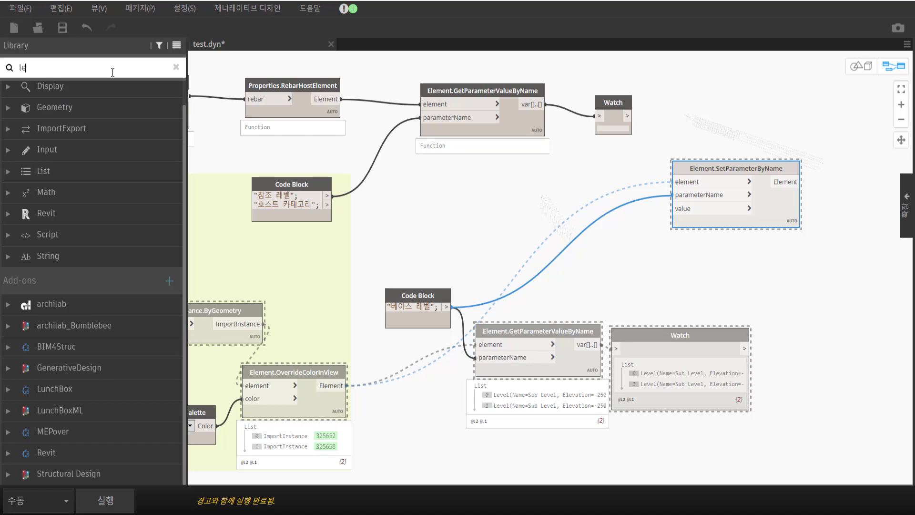
type("vel")
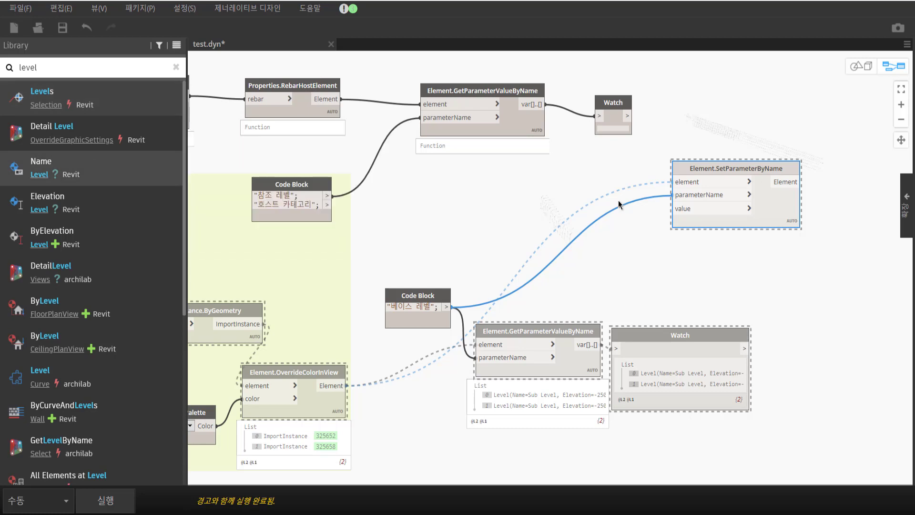
left_click_drag(630, 314, 605, 252)
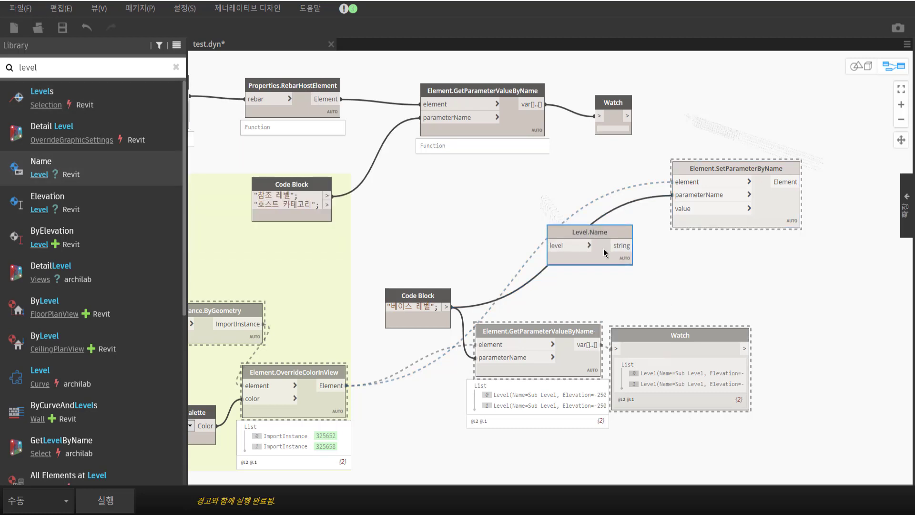
left_click(559, 240)
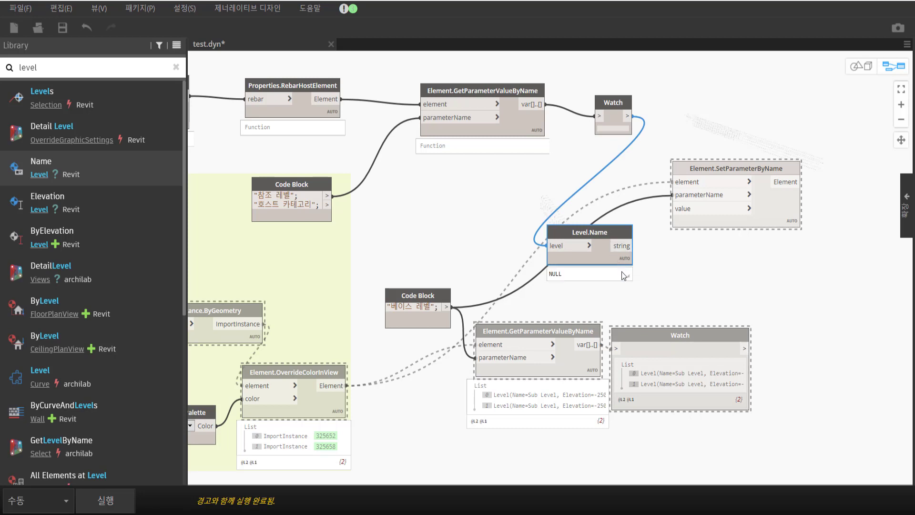
left_click_drag(570, 238, 536, 215)
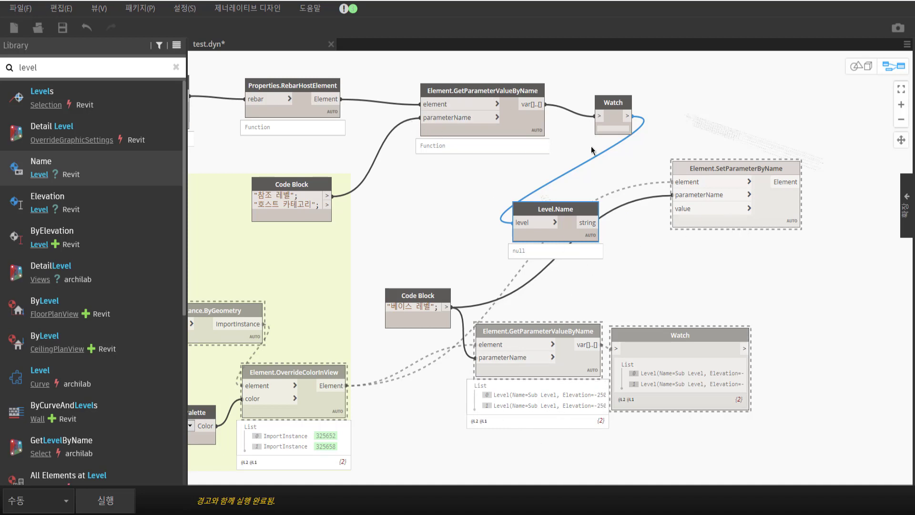
left_click(672, 208)
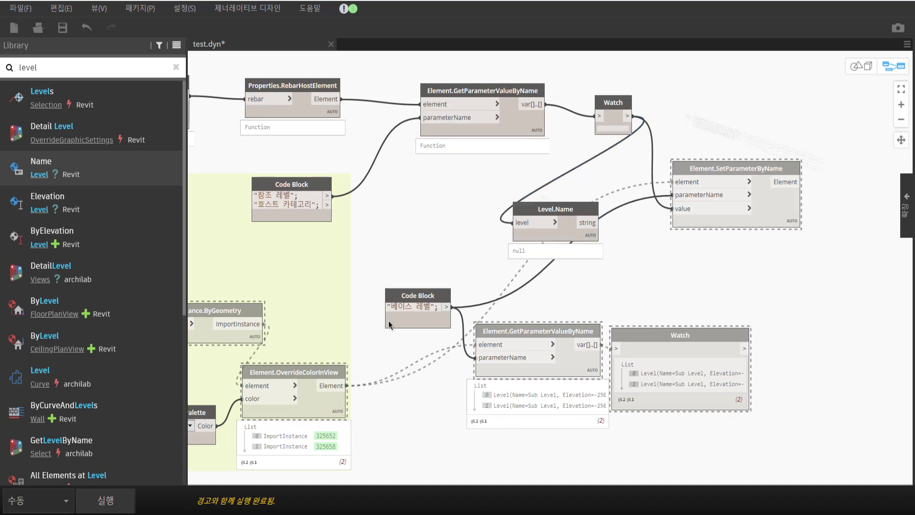
- Toggle freezing on the upper List.Flatten node and run the graph
mouse_move(410, 185)
middle_mouse_down()
mouse_move(592, 230)
mouse_move(446, 264)
middle_mouse_up()
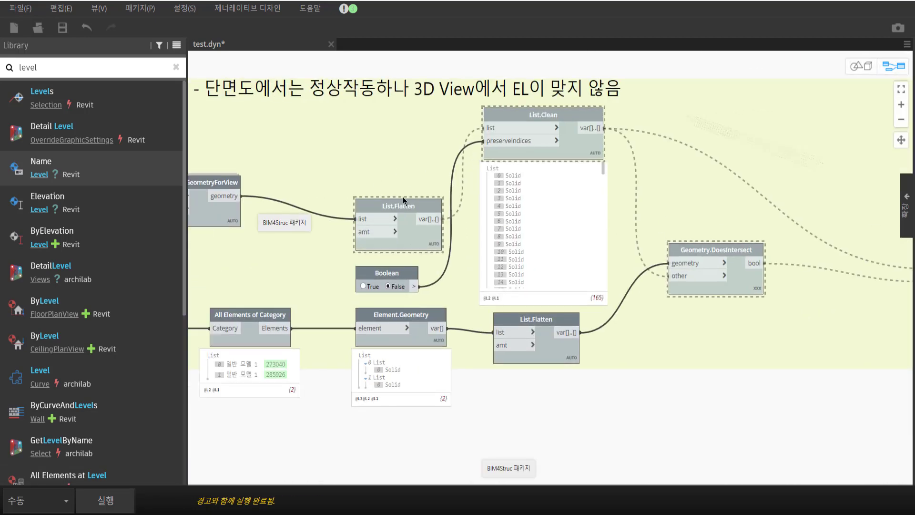
middle_click_drag(425, 170, 504, 239)
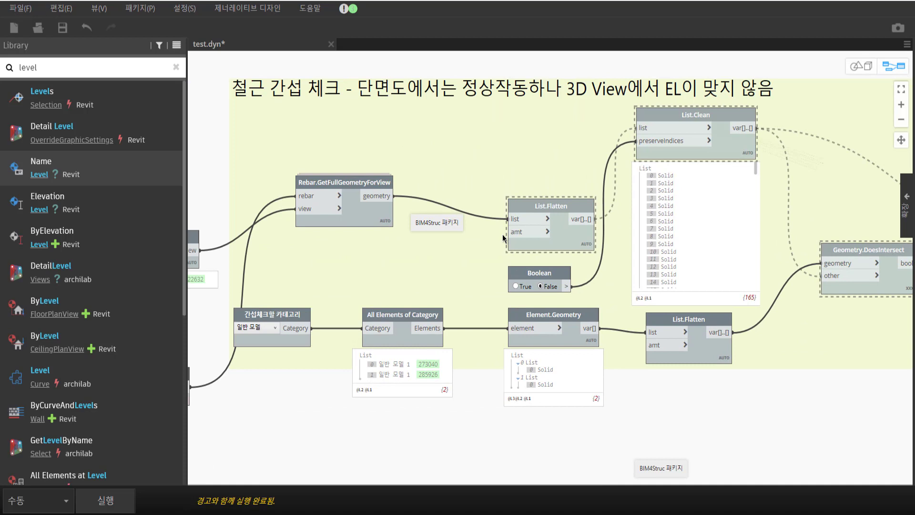
left_click(504, 239)
left_click(548, 205)
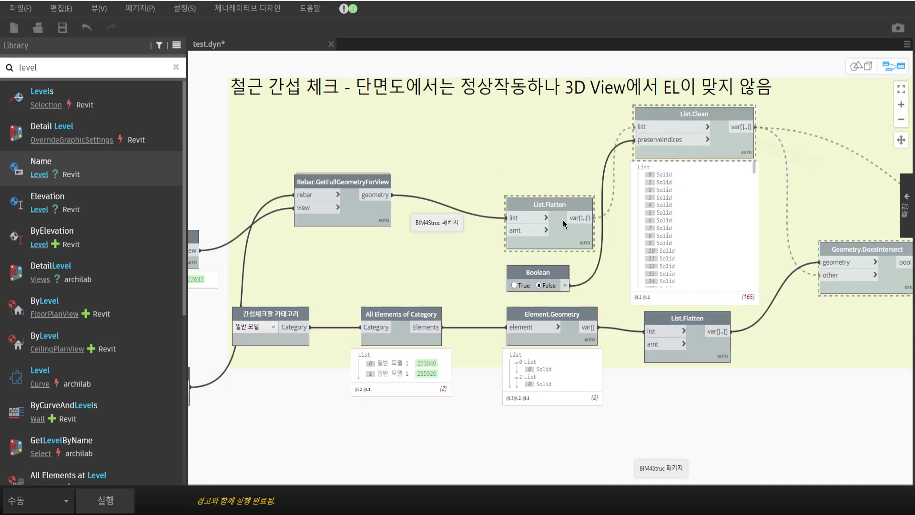
right_click(524, 222)
left_click(520, 305)
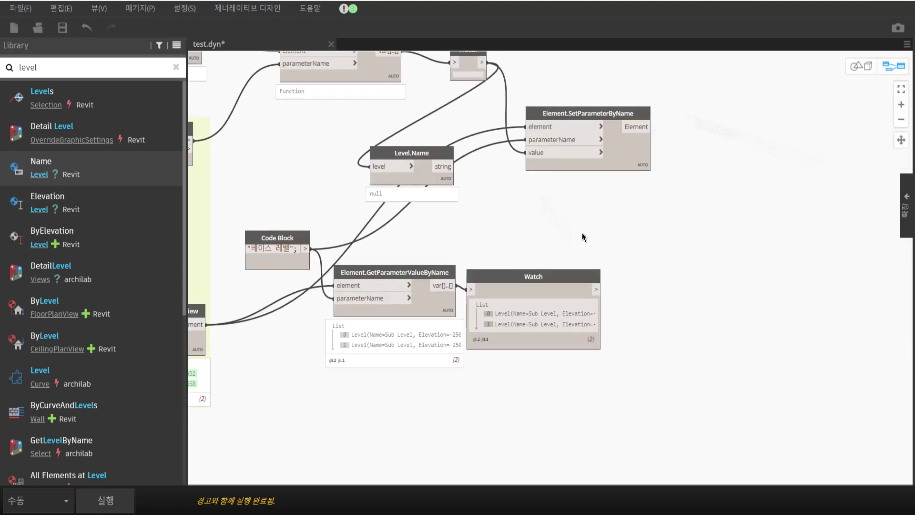
left_click(132, 501)
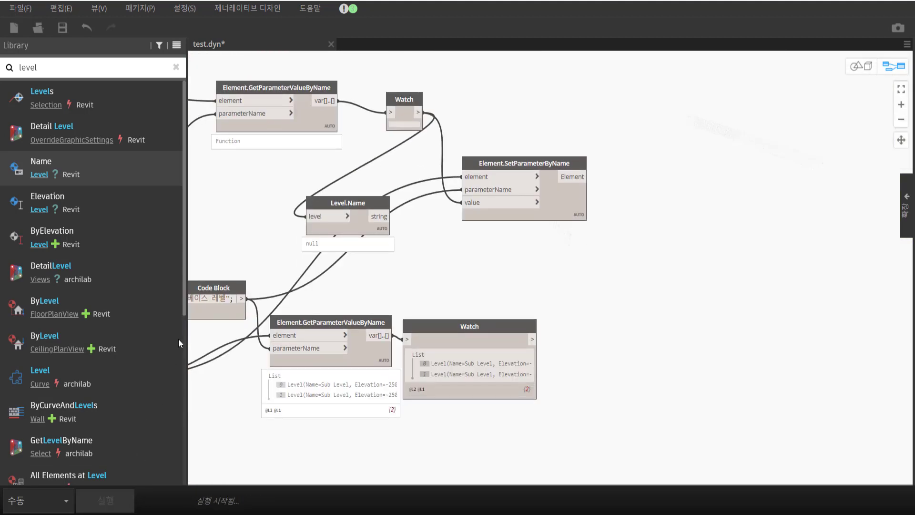
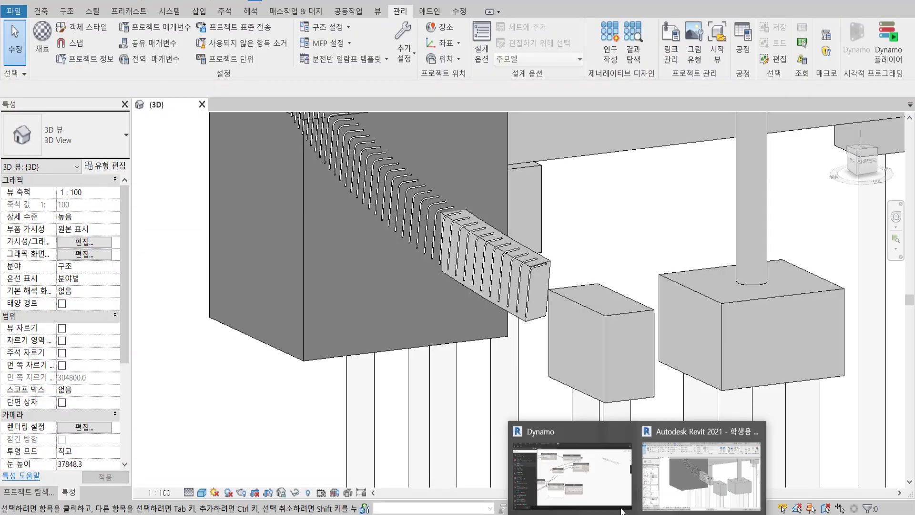
- Spread apart the SetParameterByName, Watch and Level.Name nodes, then minimize Dynamo to show Revit
left_click(568, 467)
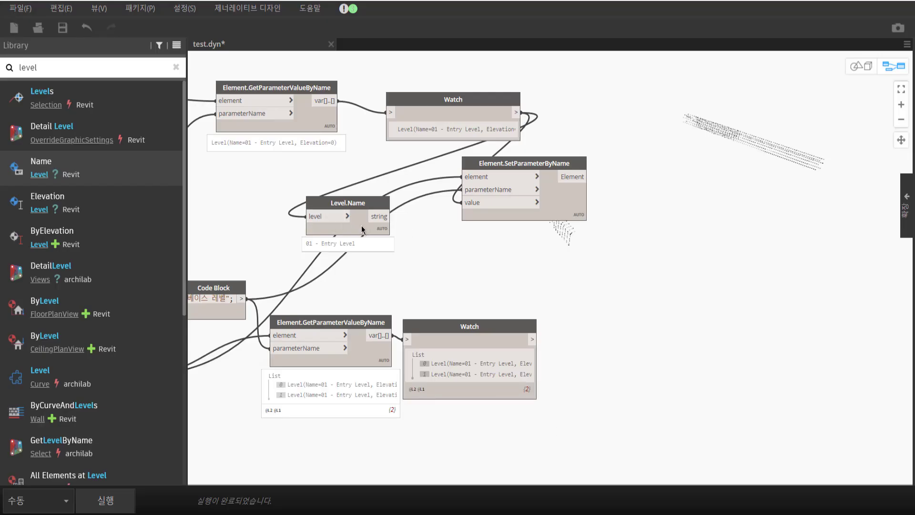
mouse_move(574, 217)
left_mouse_down()
mouse_move(643, 217)
mouse_move(515, 222)
left_mouse_up()
left_click_drag(457, 103, 437, 114)
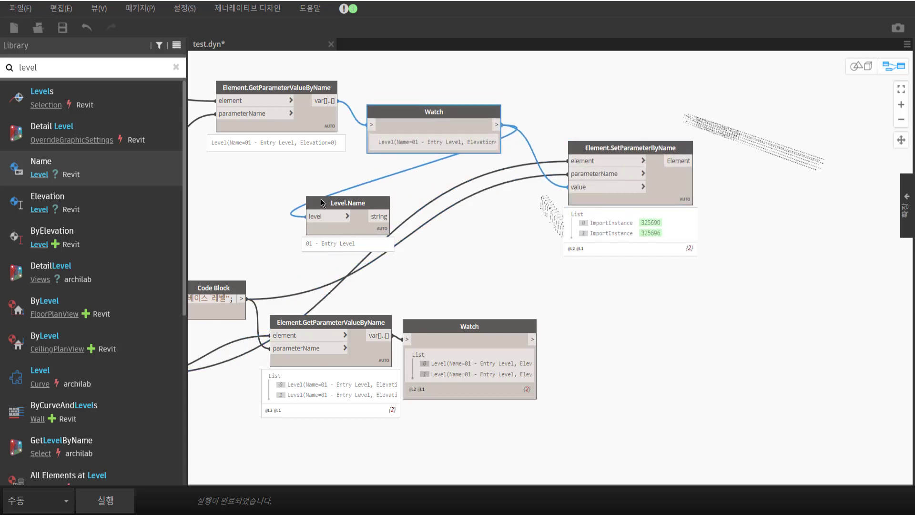
left_click_drag(321, 199, 401, 228)
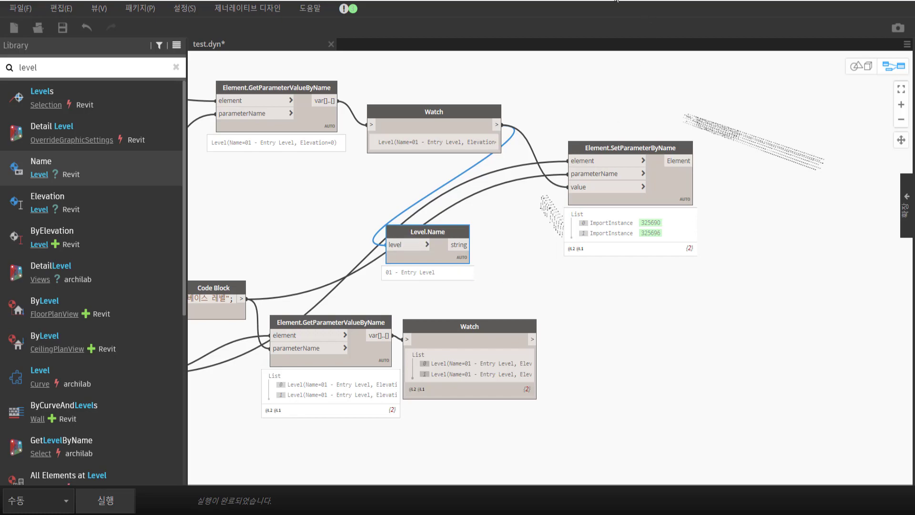
left_click_drag(617, 1, 375, 307)
left_click(606, 294)
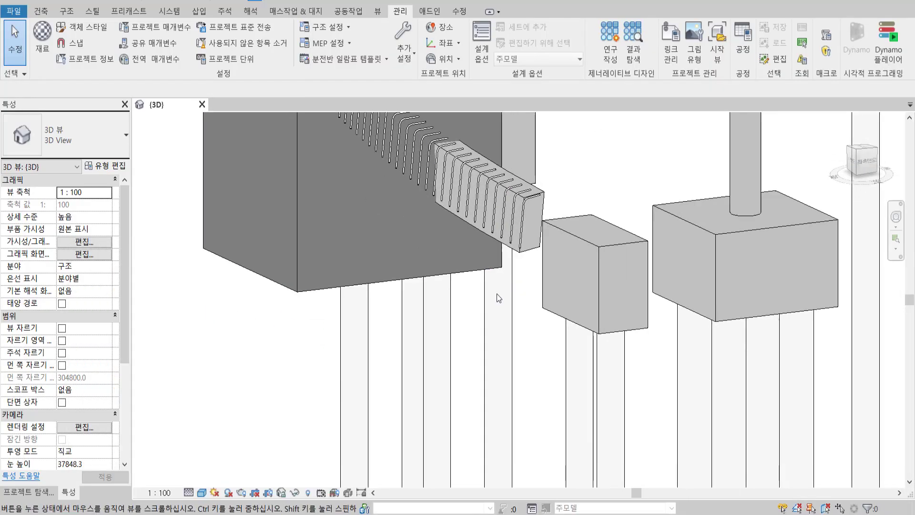
- Hide the general model box, curved beam and its rebar set in the 3D view
scroll(499, 298, "down", 3)
scroll(499, 286, "up", 2)
scroll(499, 272, "up", 3)
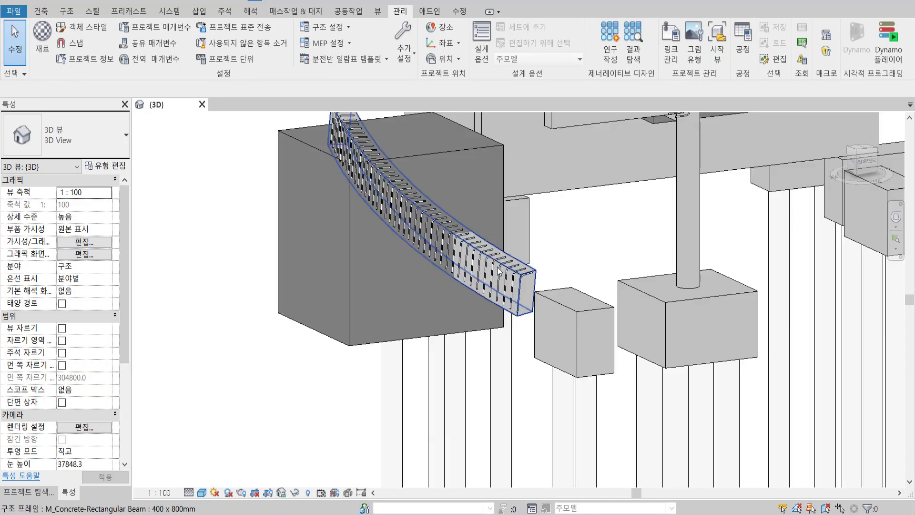
scroll(376, 376, "up", 2)
scroll(388, 379, "down", 3)
left_click(388, 380)
right_click(388, 379)
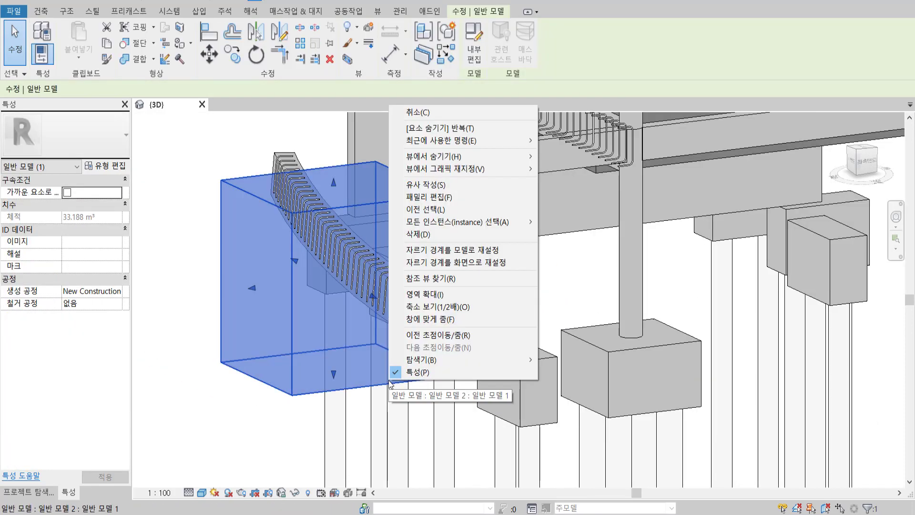
mouse_move(433, 156)
left_click(558, 156)
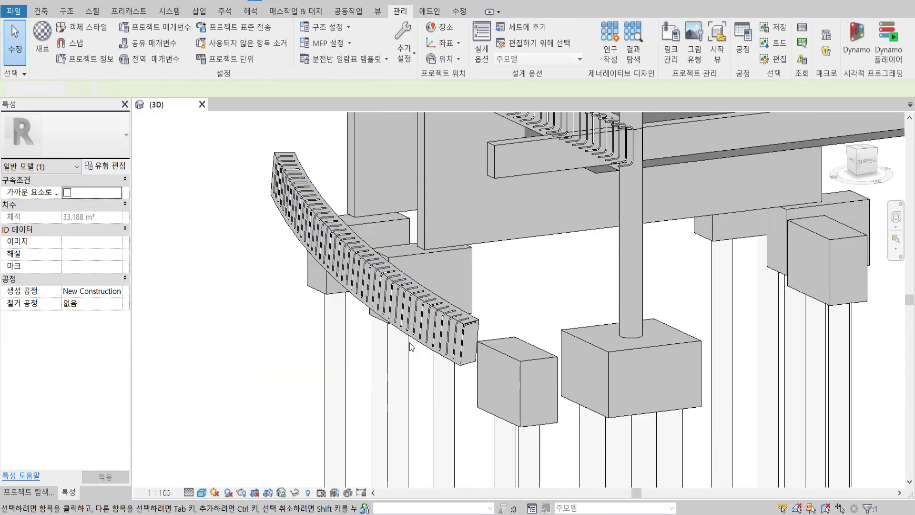
right_click(476, 336)
left_click(662, 121)
left_click(458, 332)
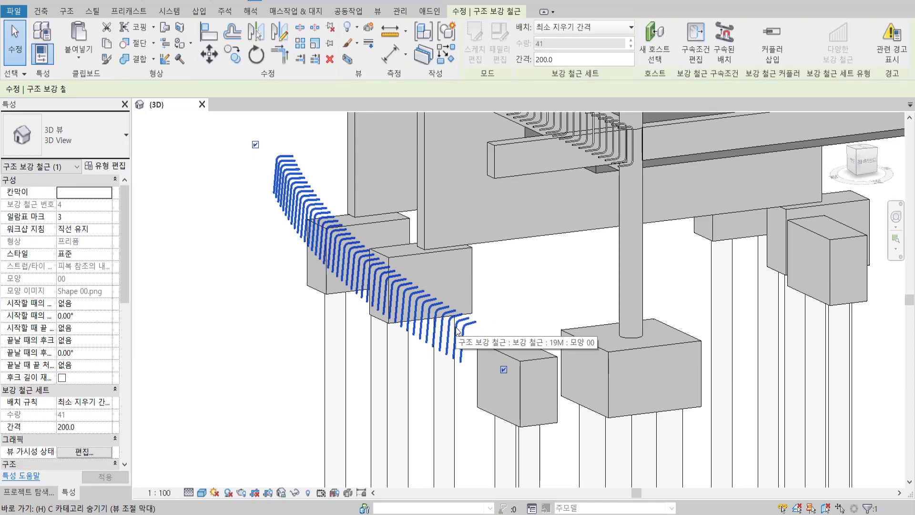
right_click(457, 333)
left_click(620, 92)
- Inspect the red clashing rebar around the pile caps and dismiss the save reminder
scroll(323, 233, "up", 2)
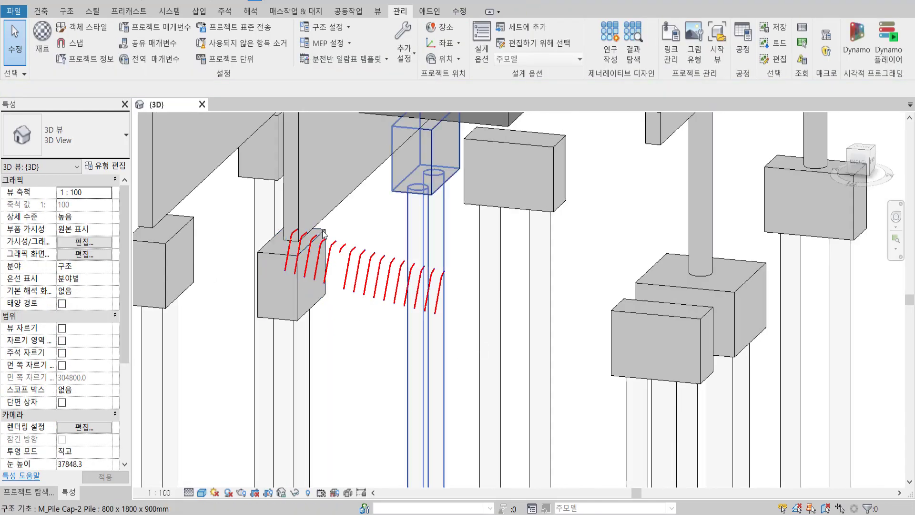
scroll(323, 234, "down", 2)
scroll(334, 248, "down", 3)
middle_click_drag(465, 267, 466, 285)
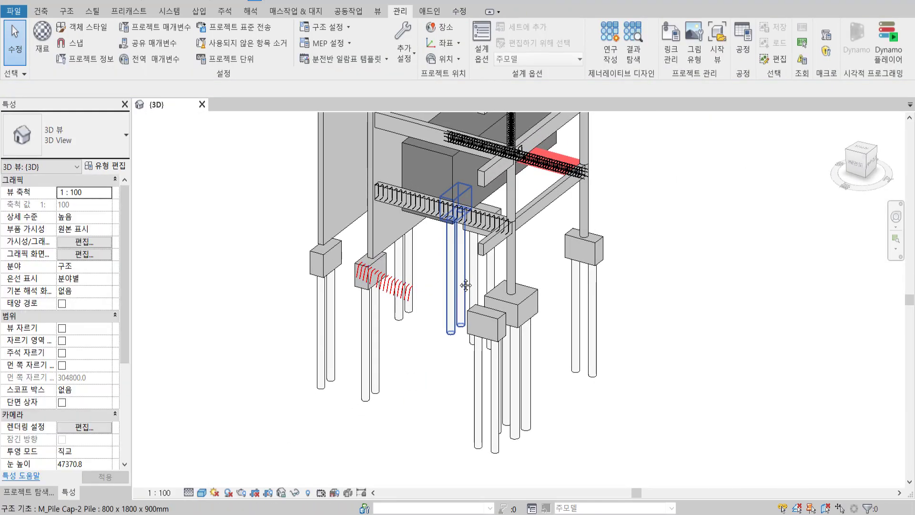
scroll(466, 286, "up", 3)
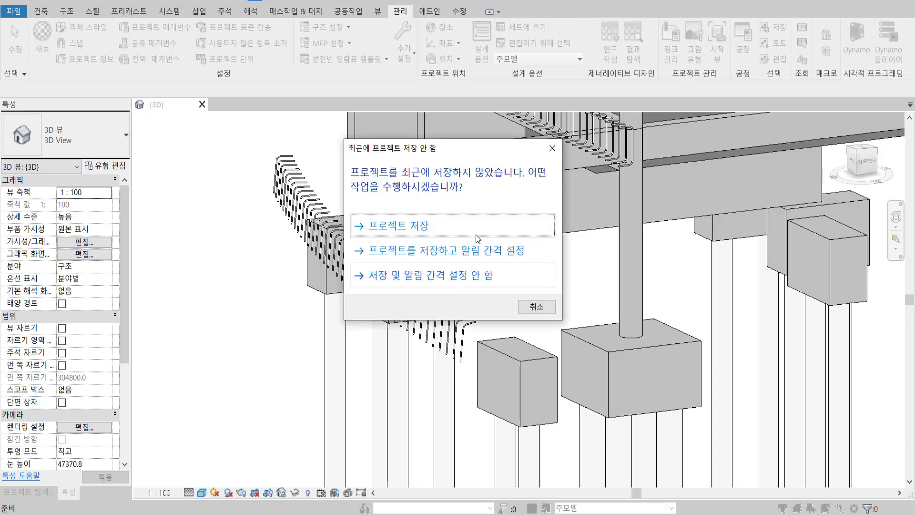
left_click(537, 306)
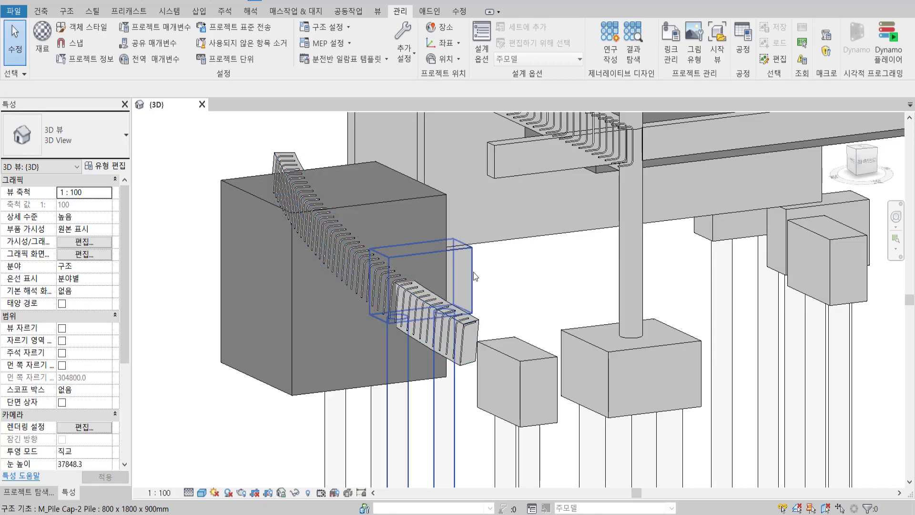
scroll(475, 277, "down", 1)
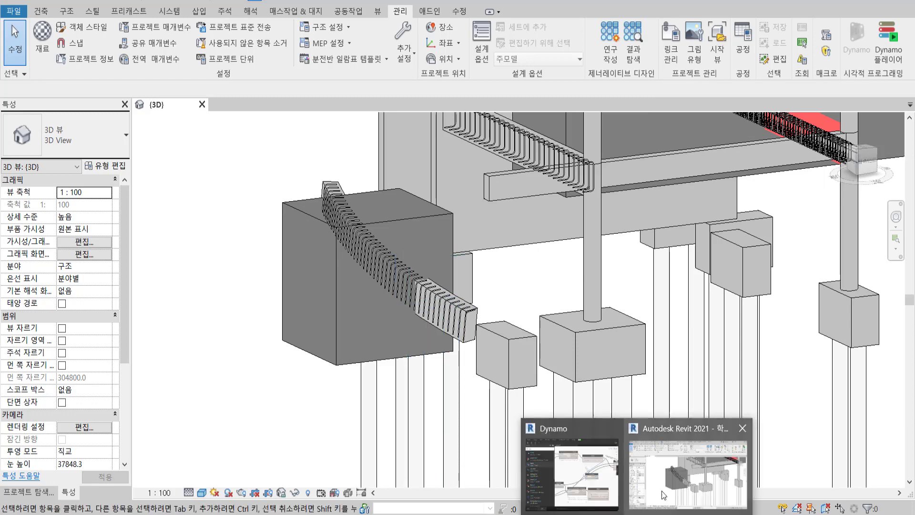
- Maximize Dynamo and reposition SetParameterByName and Level.Name near each other
left_click(559, 481)
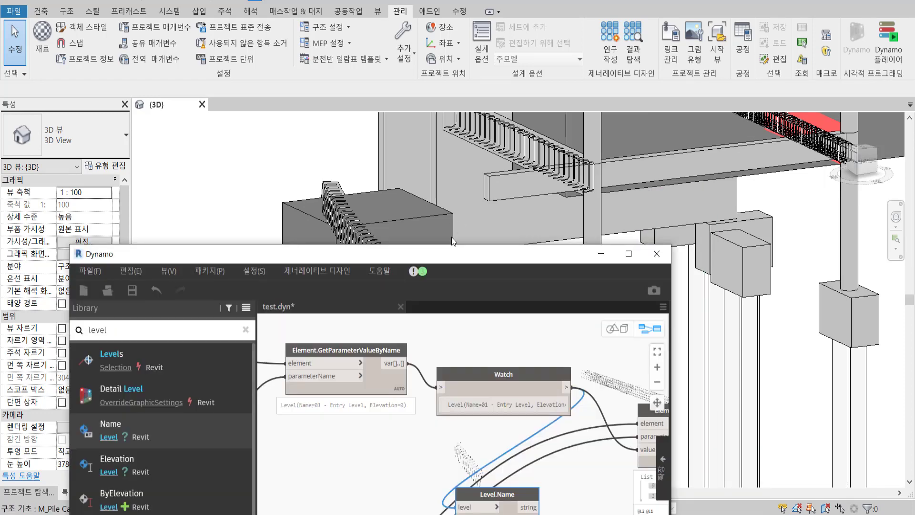
double_click(477, 261)
scroll(496, 256, "down", 3)
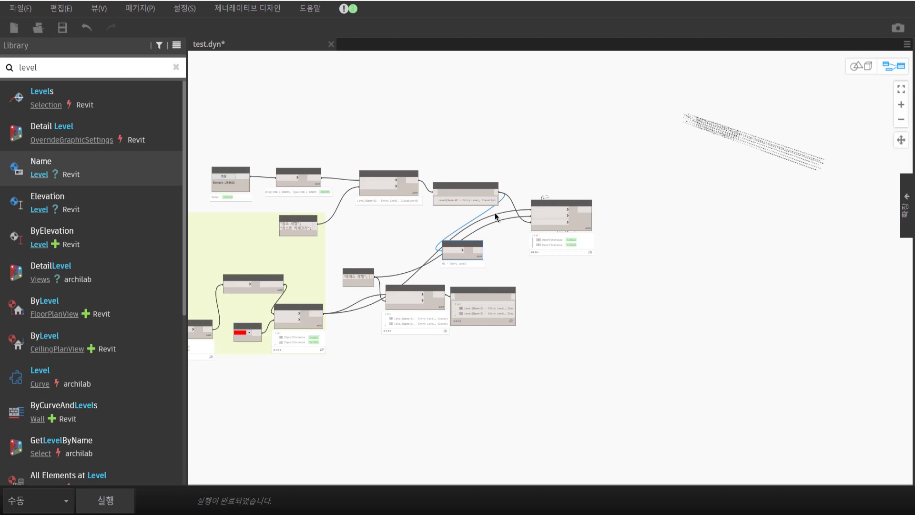
scroll(657, 245, "up", 3)
left_click(657, 245)
left_click_drag(578, 315, 642, 285)
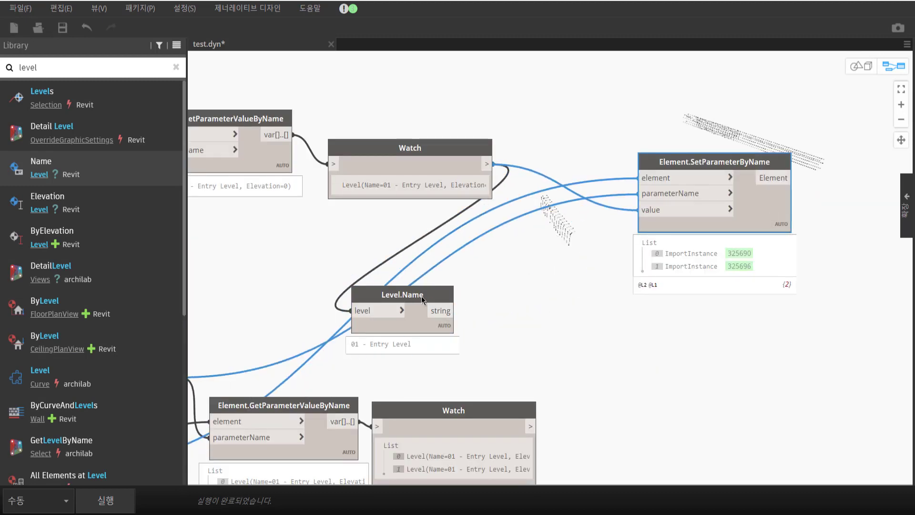
mouse_move(423, 300)
left_mouse_down()
mouse_move(606, 302)
mouse_move(576, 141)
left_mouse_up()
right_click(600, 296)
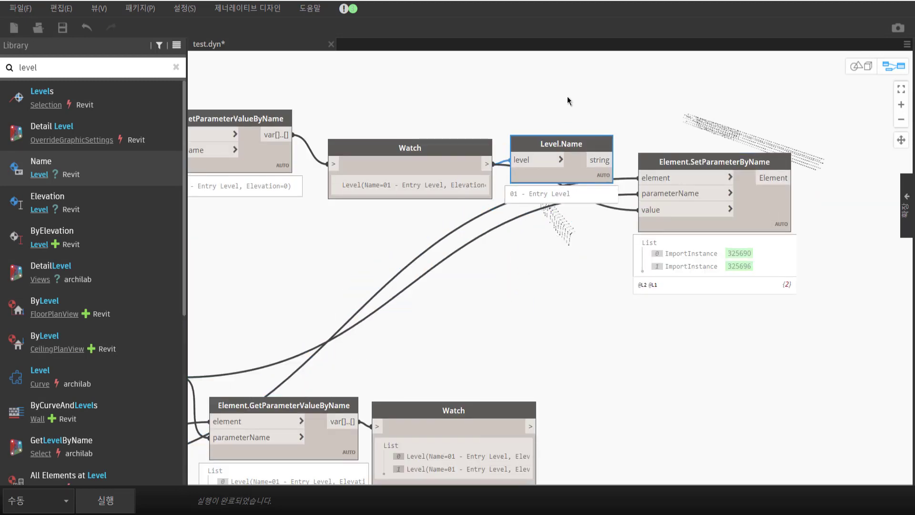
left_click_drag(567, 100, 560, 93)
middle_click_drag(608, 91, 589, 155)
left_click_drag(557, 160, 579, 107)
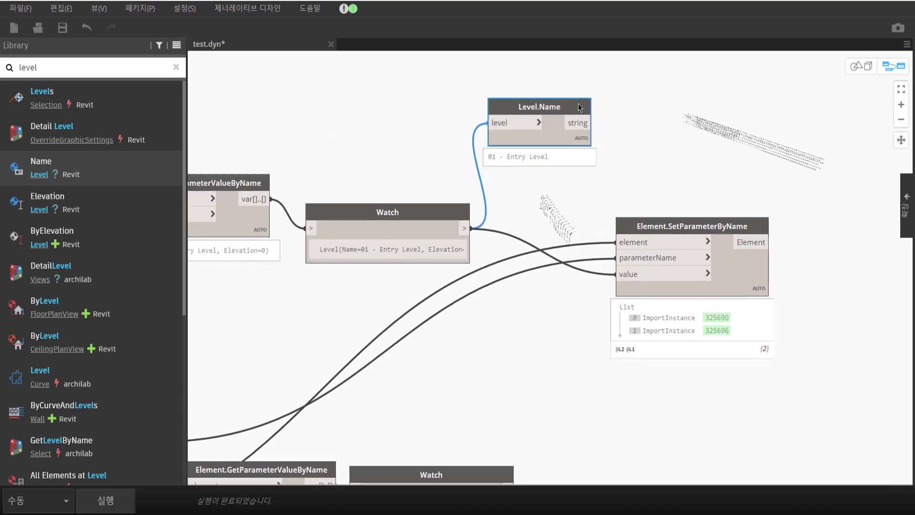
- Add a Watch node via search 'wat' and wire Level.Name's string output into it
right_click(700, 106)
type("wat")
left_click(584, 145)
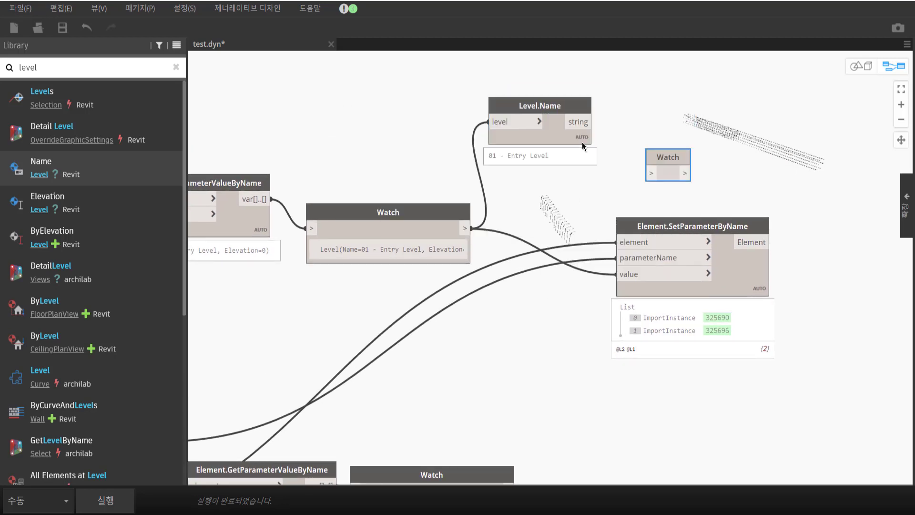
mouse_move(593, 122)
left_mouse_down()
mouse_move(647, 172)
mouse_move(742, 104)
left_mouse_up()
- Remove the GetParameterValueByName and Watch nodes fed by the 베이스 레벨 code block
scroll(665, 167, "down", 5)
scroll(681, 253, "up", 3)
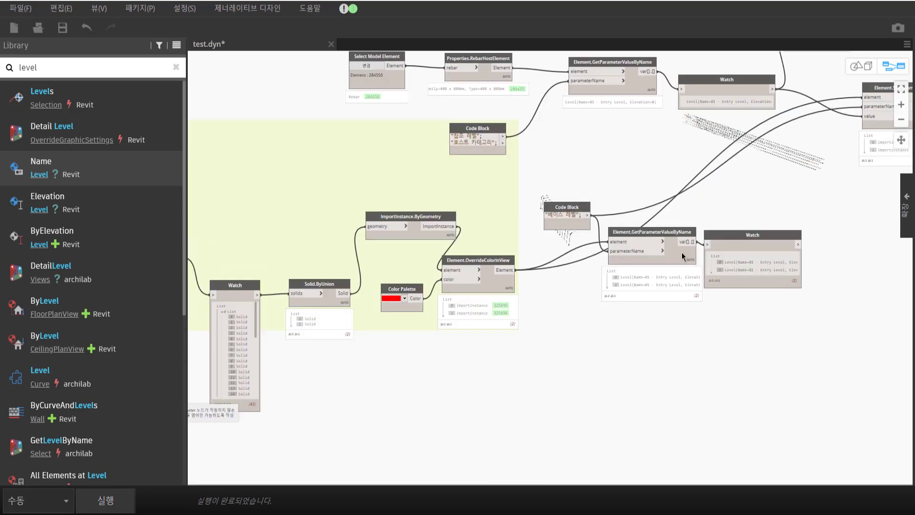
left_click_drag(784, 333, 583, 207)
mouse_move(630, 290)
left_mouse_down()
mouse_move(673, 394)
mouse_move(816, 319)
mouse_move(802, 315)
left_mouse_up()
mouse_move(802, 315)
middle_mouse_down()
mouse_move(537, 295)
mouse_move(647, 305)
middle_mouse_up()
key("ctrl+z")
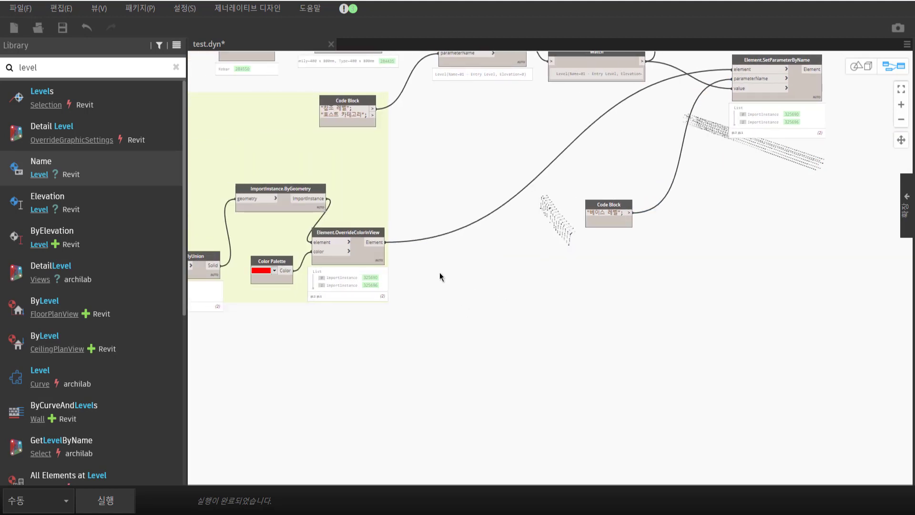
left_click_drag(617, 213, 678, 111)
- Pan through the clash-check graph and inspect the two solids from Solid.ByUnion
mouse_move(562, 216)
middle_mouse_down()
mouse_move(581, 238)
mouse_move(710, 269)
middle_mouse_up()
middle_click_drag(323, 120, 610, 131)
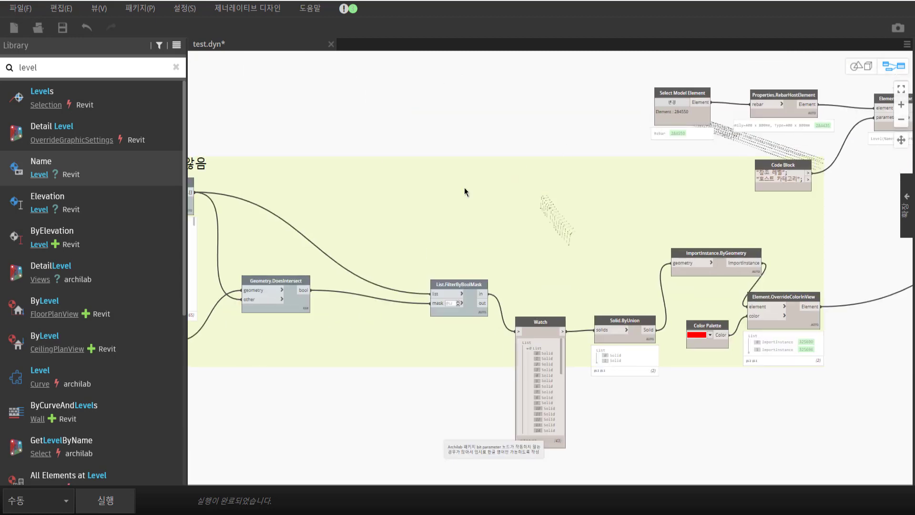
middle_click_drag(235, 285, 496, 256)
middle_click_drag(416, 396, 653, 397)
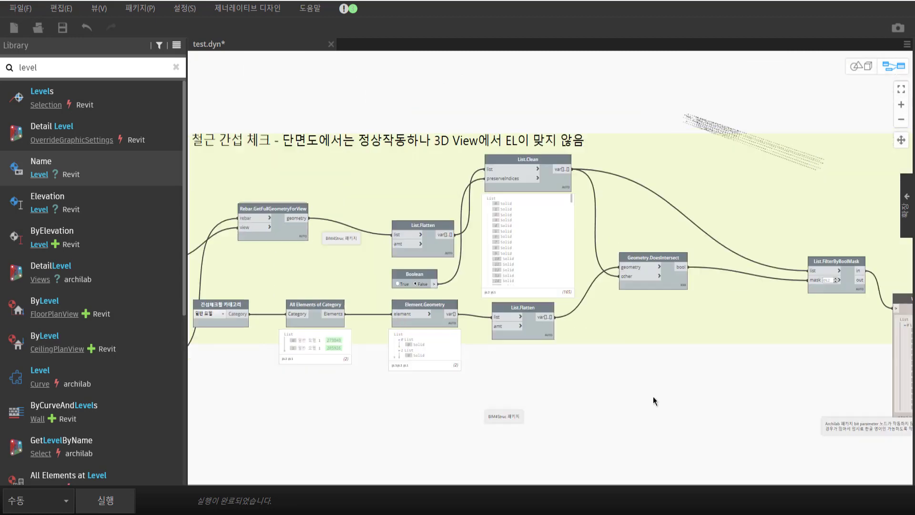
middle_click_drag(719, 328, 424, 307)
middle_click_drag(905, 267, 678, 266)
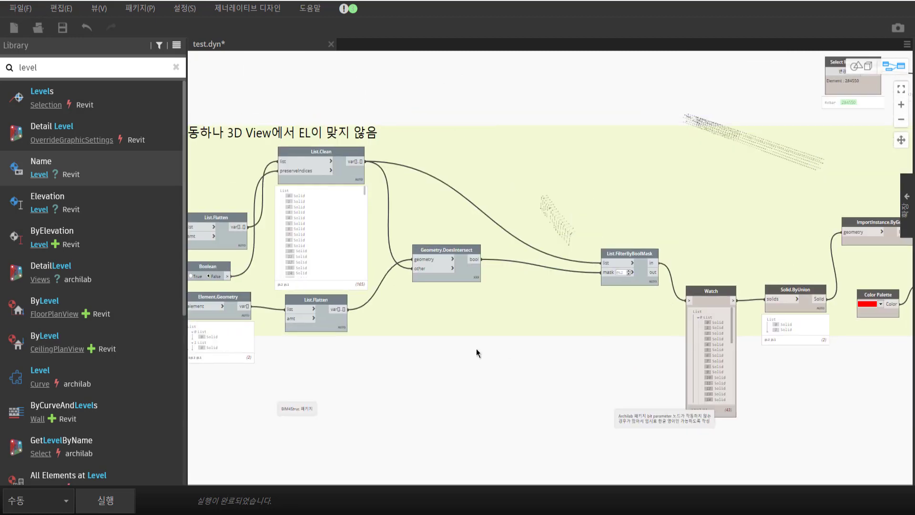
middle_click_drag(817, 339, 659, 334)
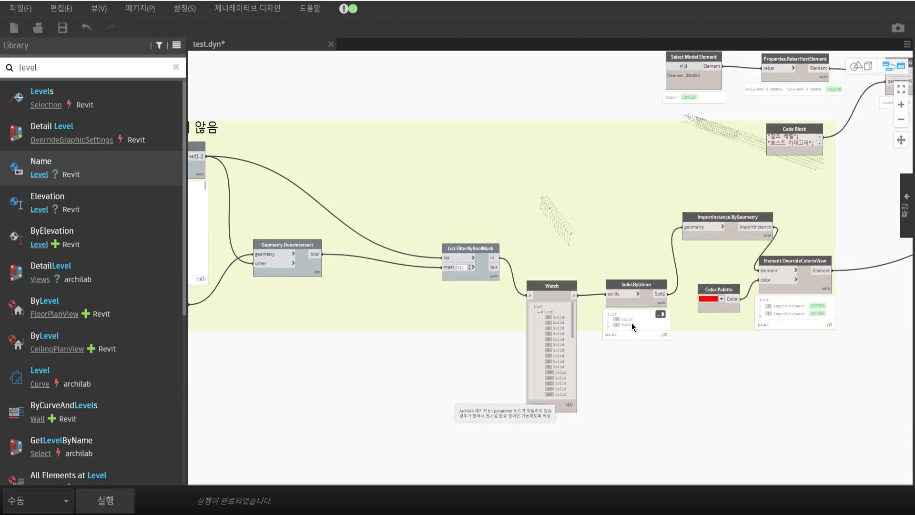
middle_click_drag(300, 199, 849, 174)
middle_click_drag(763, 191, 629, 205)
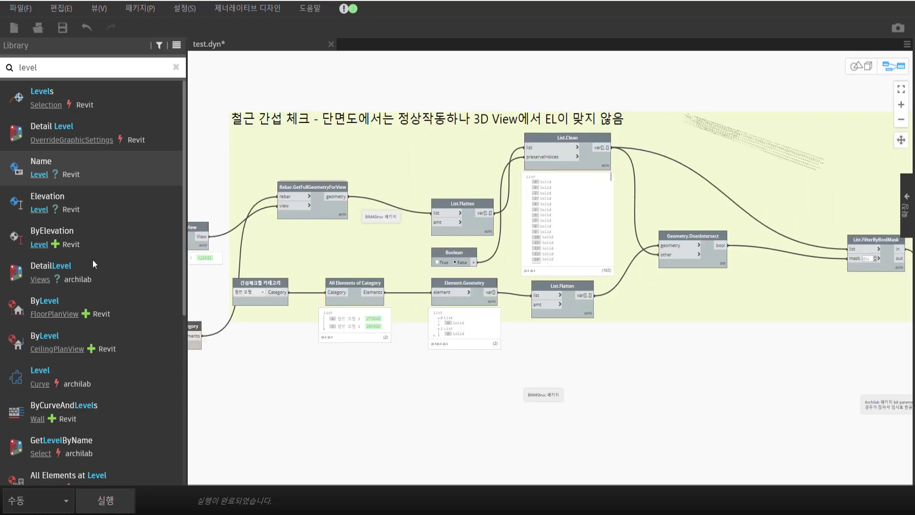
middle_click_drag(906, 125, 486, 202)
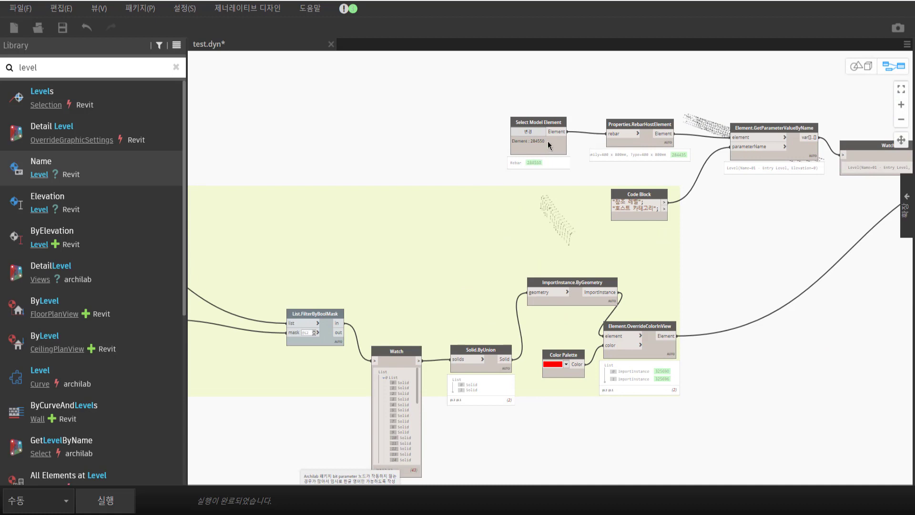
left_click_drag(548, 142, 505, 138)
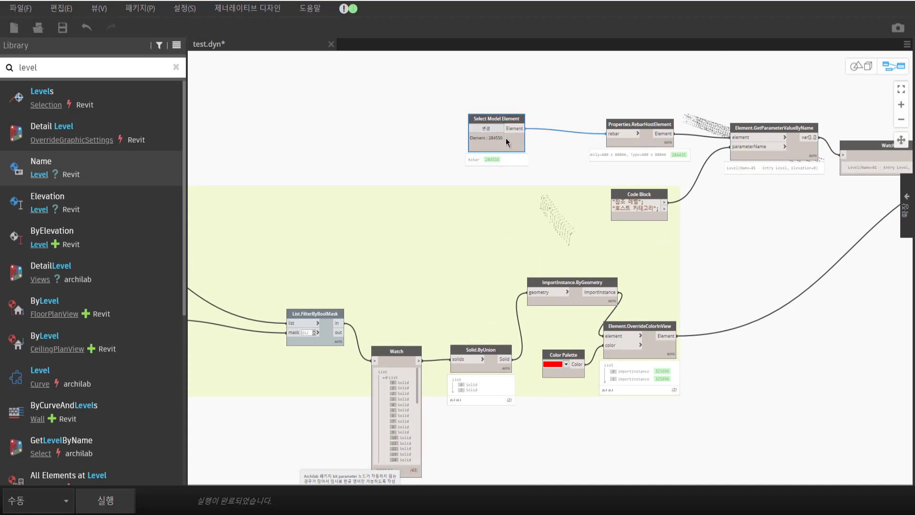
left_click(475, 389)
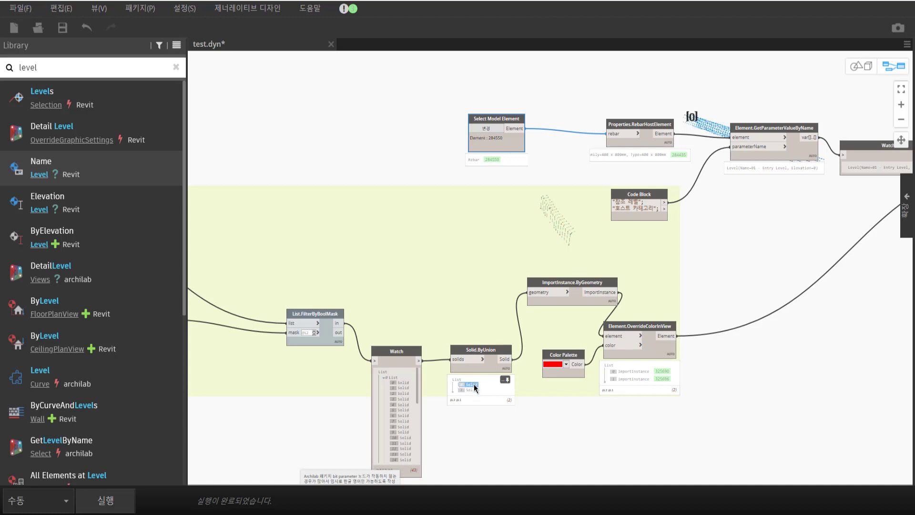
left_click_drag(126, 67, 2, 71)
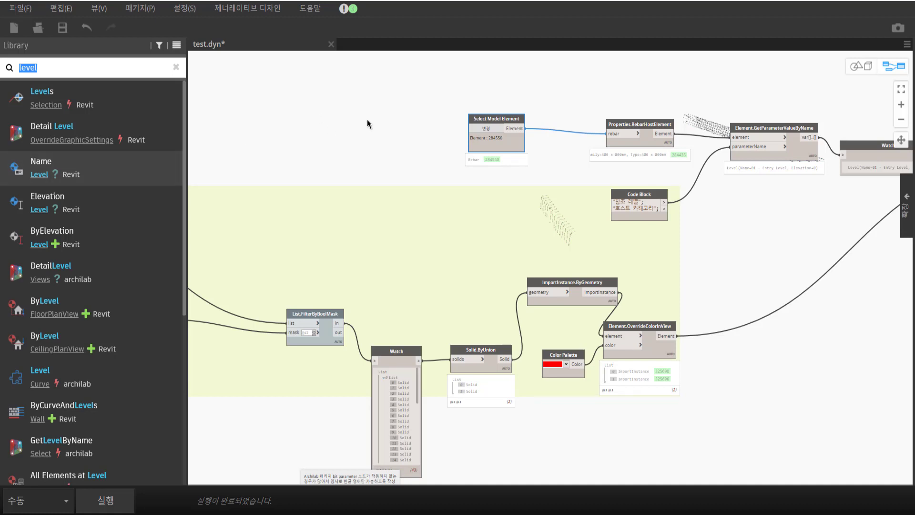
- Reposition the Select Model Element, Properties.RebarHostElement and Solid.ByUnion nodes
left_click(492, 360)
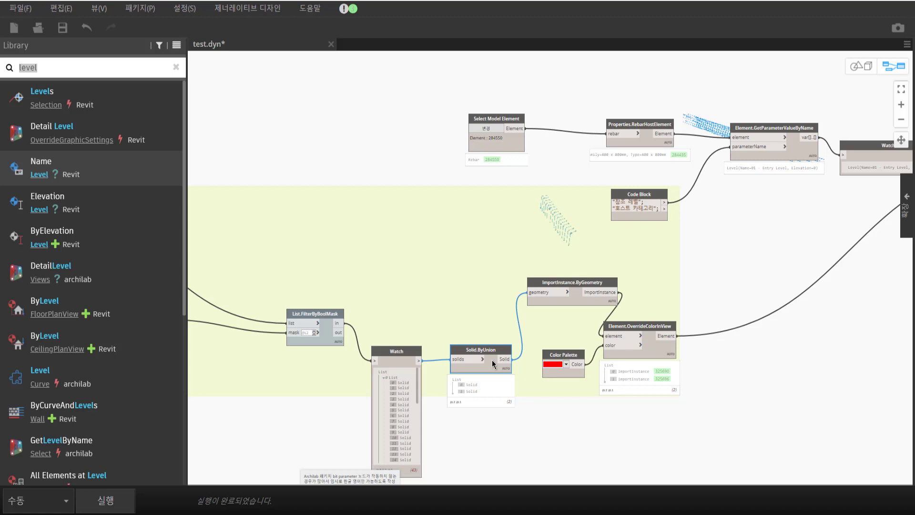
left_click_drag(514, 145, 399, 142)
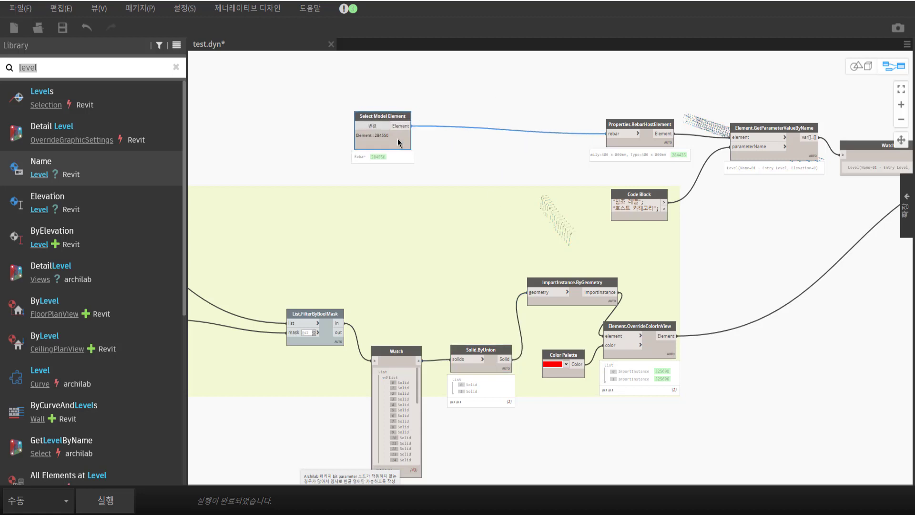
left_click_drag(644, 142, 603, 138)
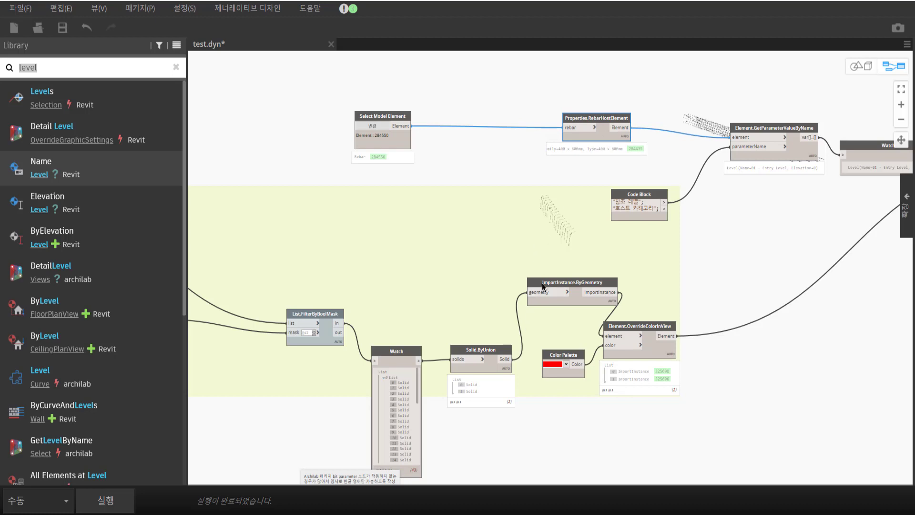
scroll(511, 165, "up", 2)
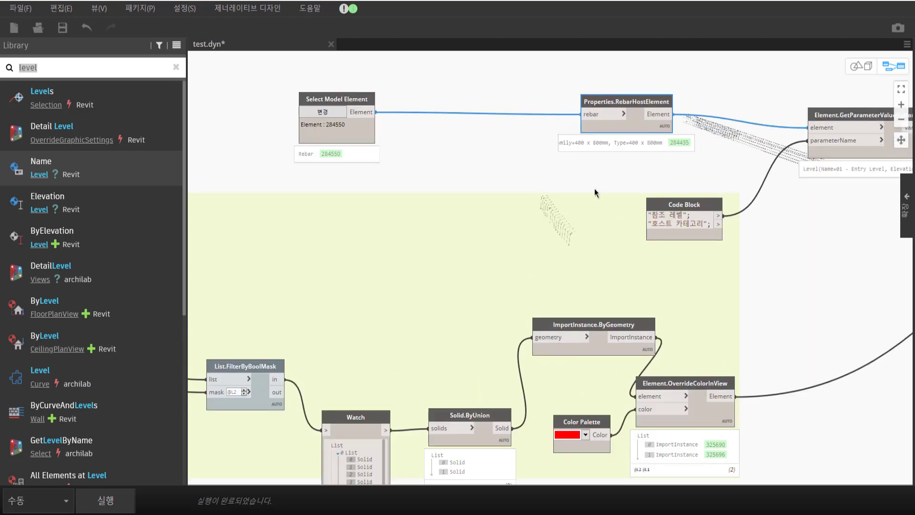
left_click_drag(485, 422, 475, 372)
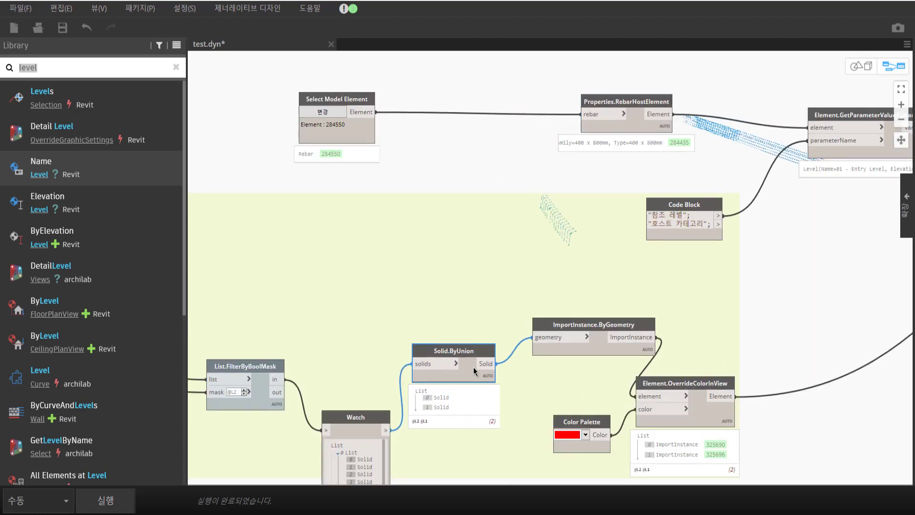
- Preview the union solids, then check Geometry.DoesIntersect's 330 results, all false
left_click(446, 414)
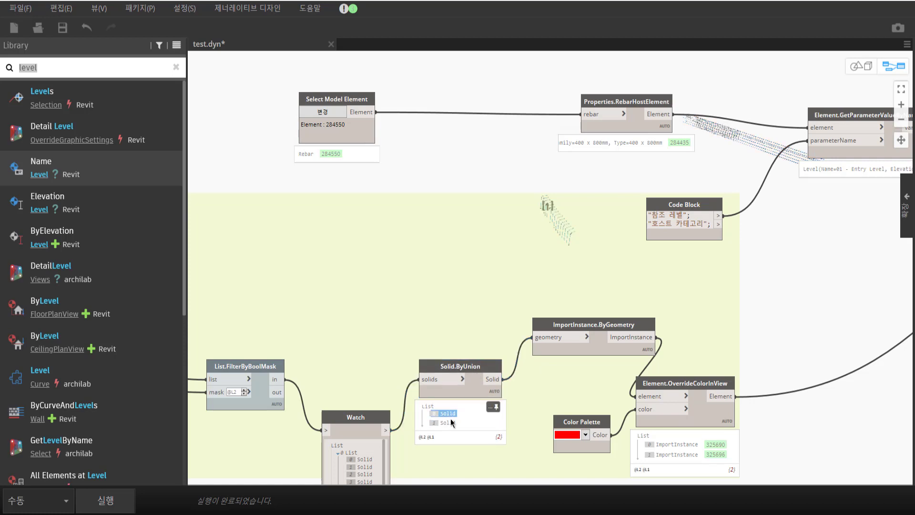
left_click(450, 423)
left_click(446, 413)
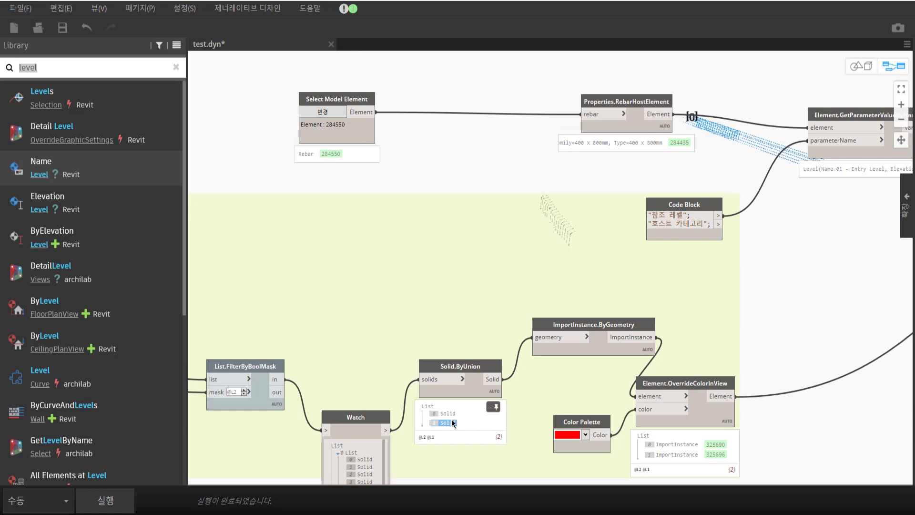
middle_click_drag(399, 339, 624, 264)
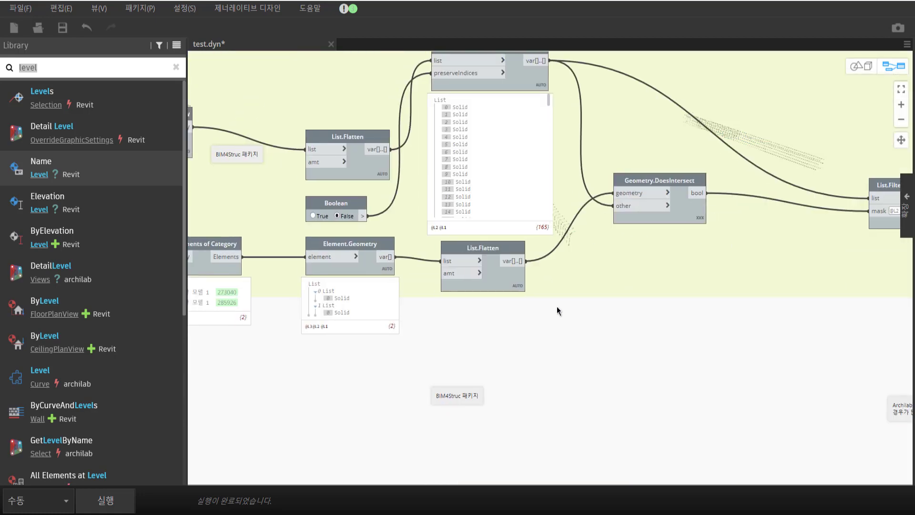
middle_click_drag(557, 307, 625, 238)
left_click(633, 273)
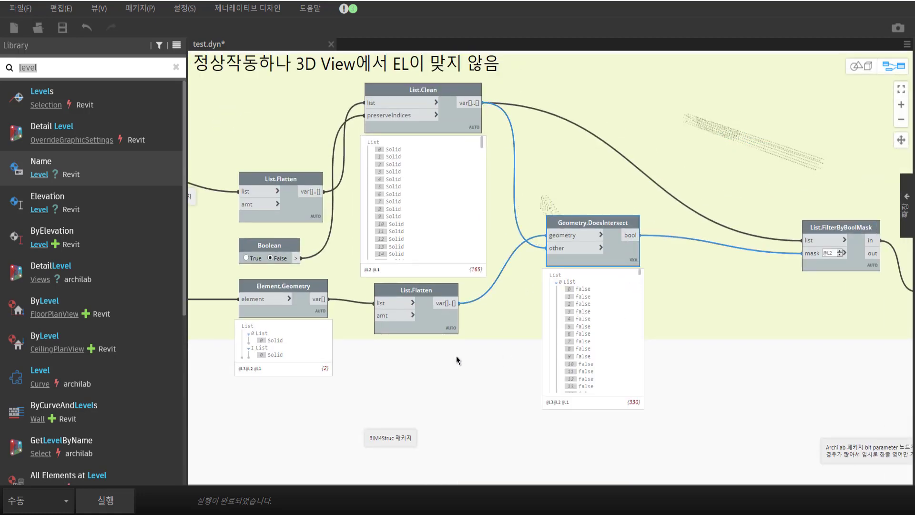
- Turn on 미리보기 (Preview) for the List.Flatten node of general-model solids
mouse_move(433, 316)
left_mouse_down()
mouse_move(435, 329)
mouse_move(437, 321)
left_mouse_up()
right_click(438, 320)
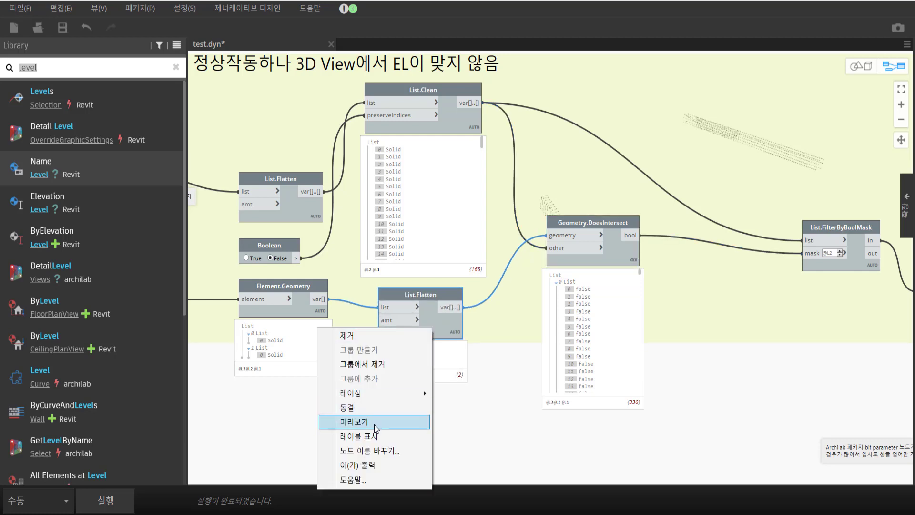
left_click(374, 425)
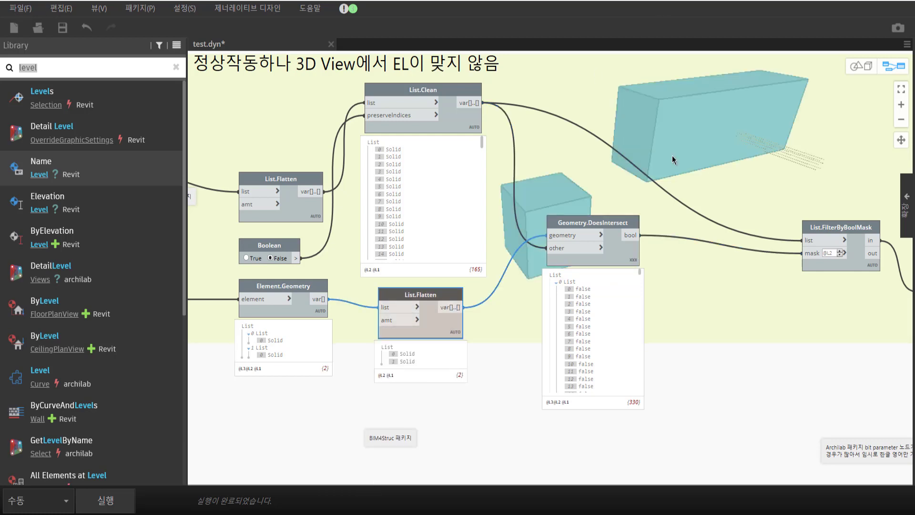
- Move the BIM4Struc note up into the group area
scroll(625, 207, "down", 3)
scroll(579, 204, "up", 2)
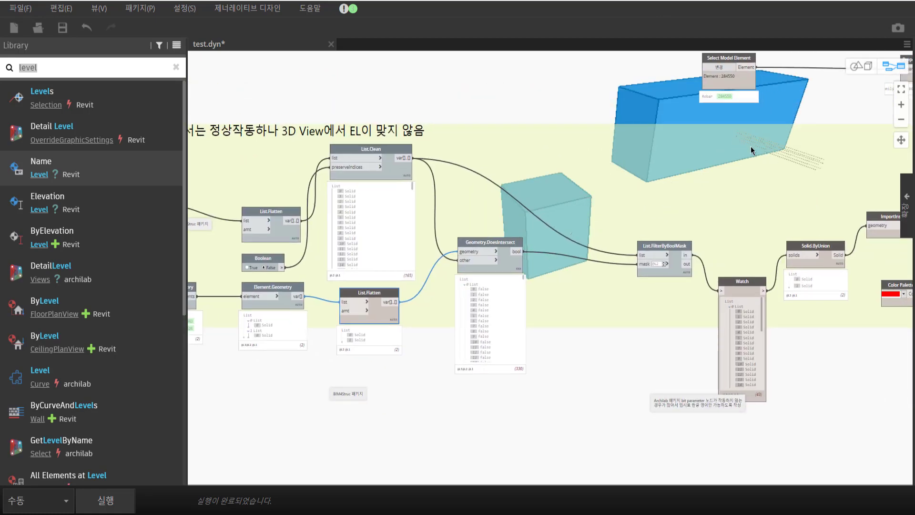
left_click(356, 396)
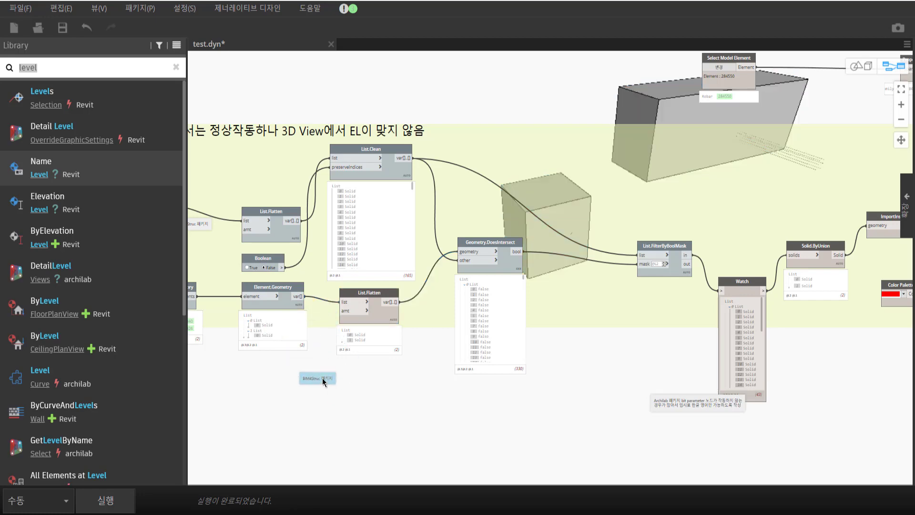
left_click_drag(354, 397, 232, 155)
- Duplicate the Categories and All Elements of Category nodes with Ctrl+C/Ctrl+V
middle_click_drag(465, 365, 594, 368)
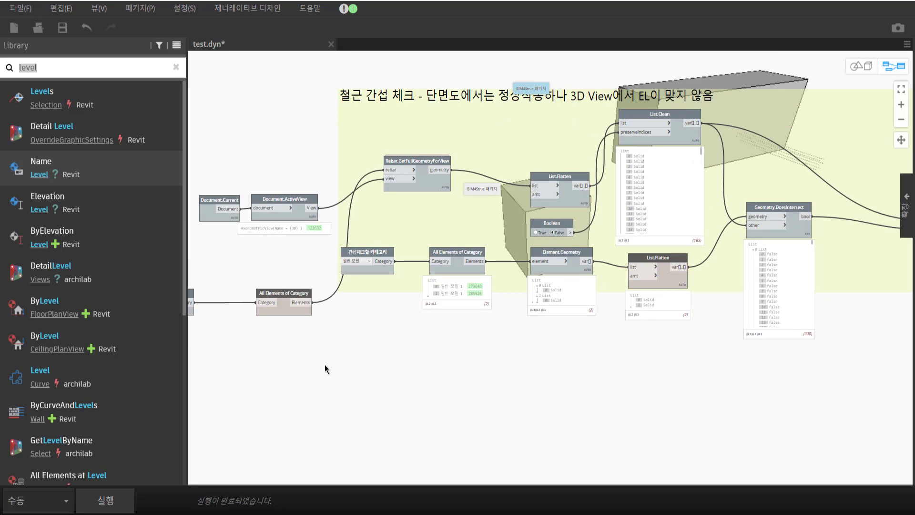
left_click(308, 320)
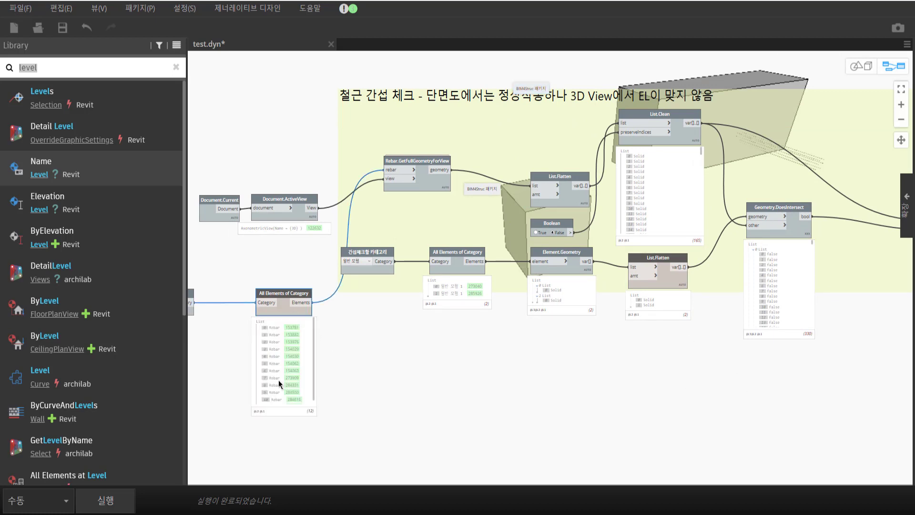
middle_click_drag(321, 355, 499, 328)
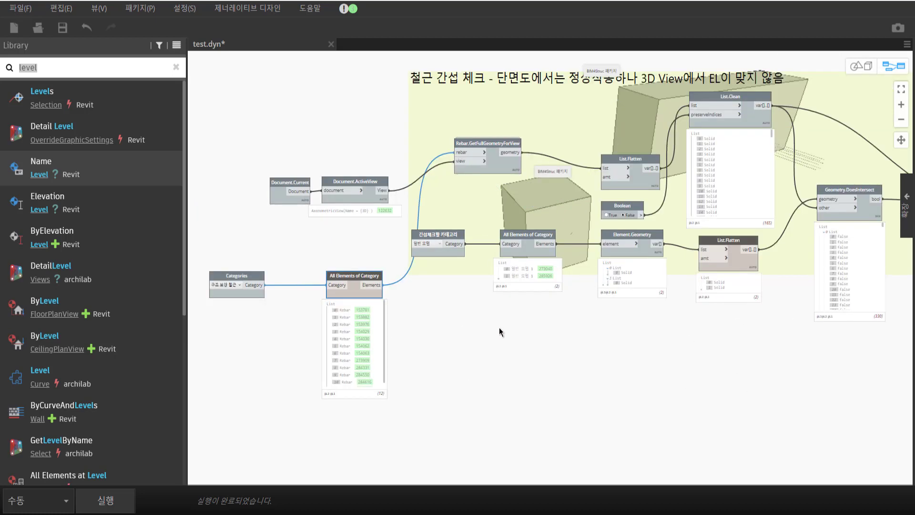
scroll(367, 262, "up", 1)
scroll(362, 286, "up", 2)
scroll(362, 286, "up", 2)
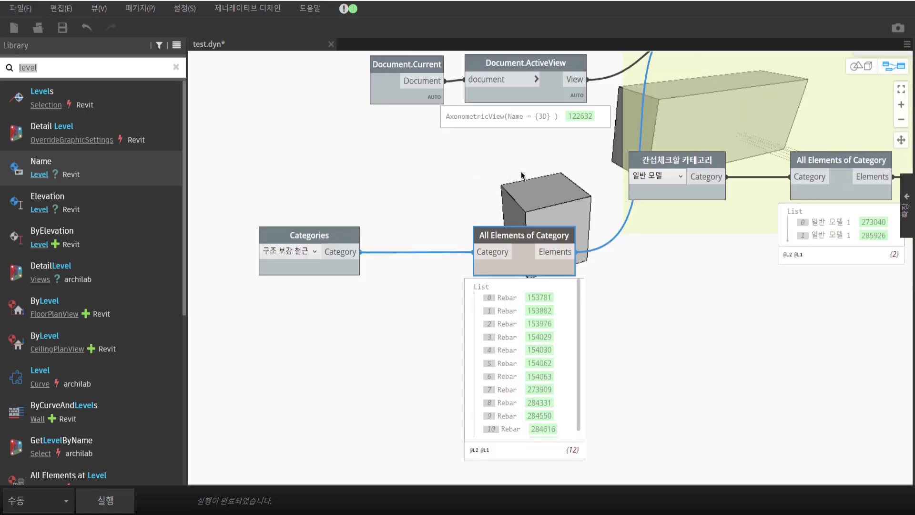
left_click_drag(523, 172, 210, 279)
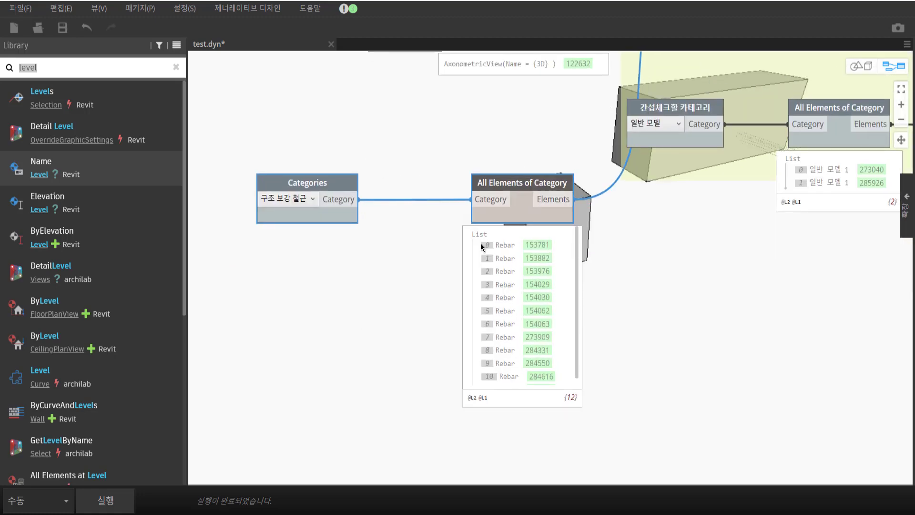
key("ctrl+c")
key("ctrl+v")
left_click_drag(307, 404, 329, 387)
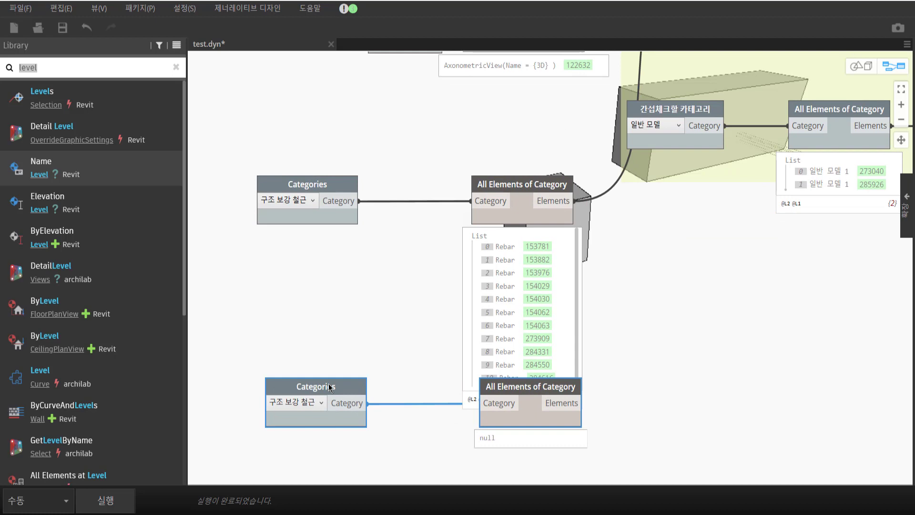
- Set the copied Categories node's dropdown to 구조 프레임
left_click(311, 406)
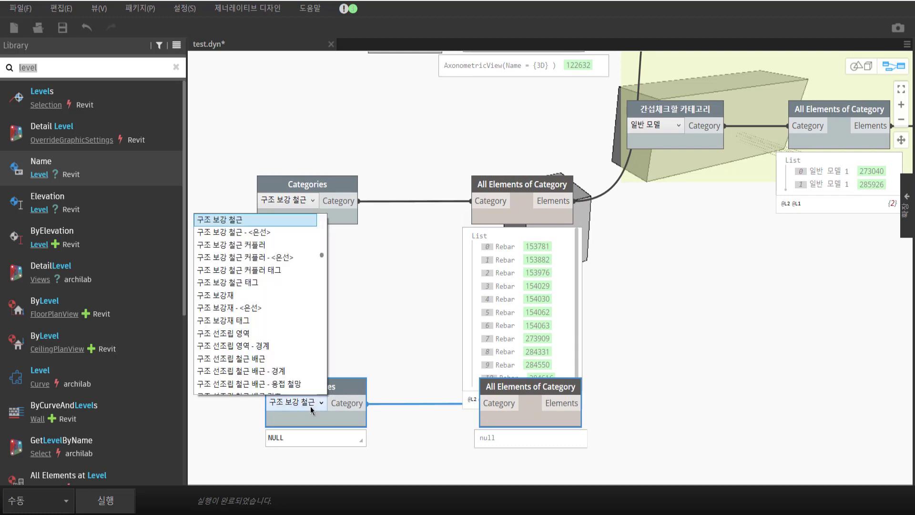
scroll(292, 347, "down", 3)
scroll(289, 347, "down", 3)
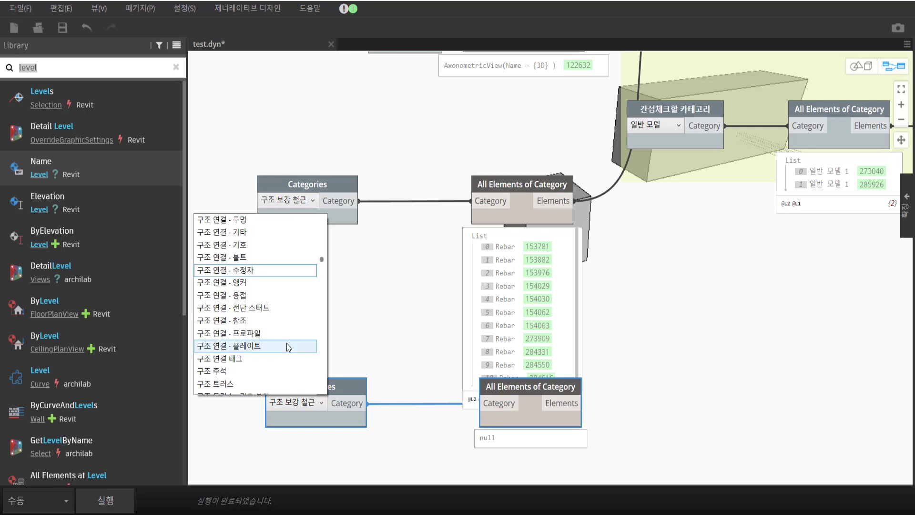
scroll(288, 347, "down", 3)
left_click(278, 270)
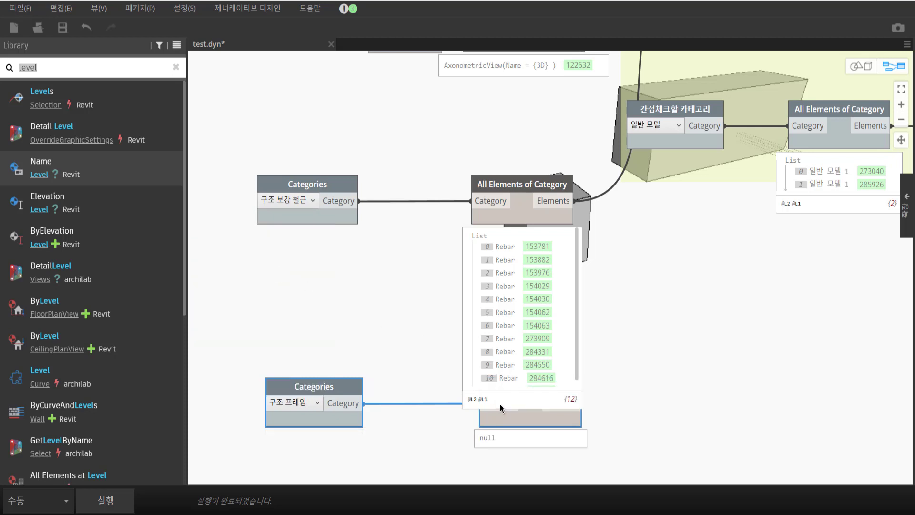
- Place the structural framing node pair below the existing general-model nodes
left_click_drag(529, 416, 862, 454)
middle_click_drag(770, 319, 554, 319)
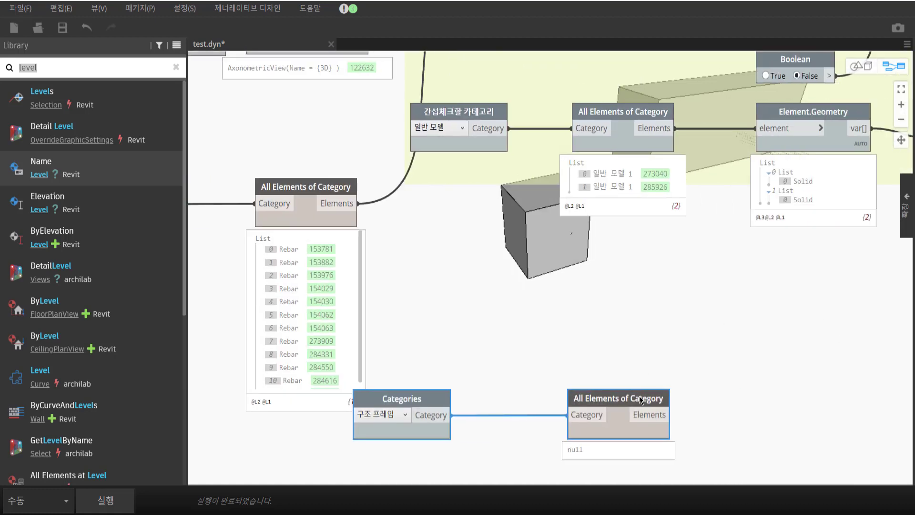
left_click_drag(632, 435, 701, 385)
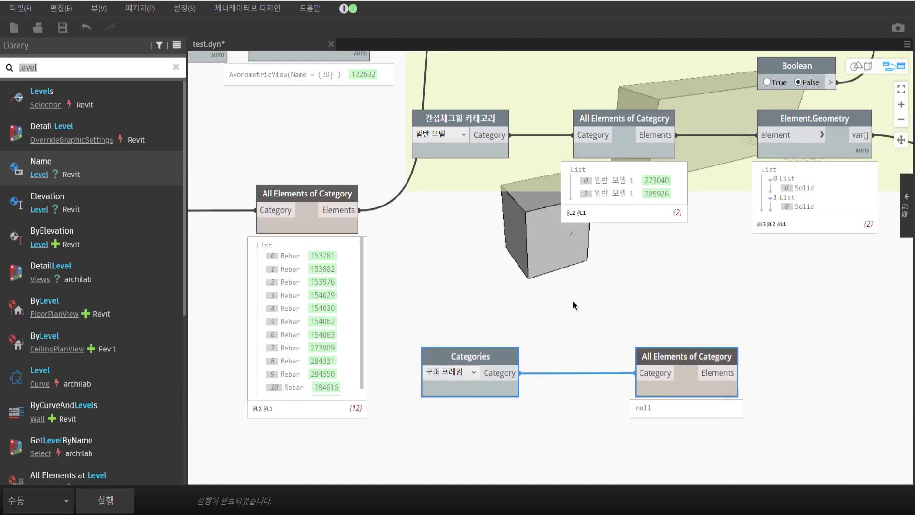
scroll(573, 301, "down", 5)
mouse_move(431, 203)
left_mouse_down()
mouse_move(281, 263)
mouse_move(309, 227)
mouse_move(272, 178)
left_mouse_up()
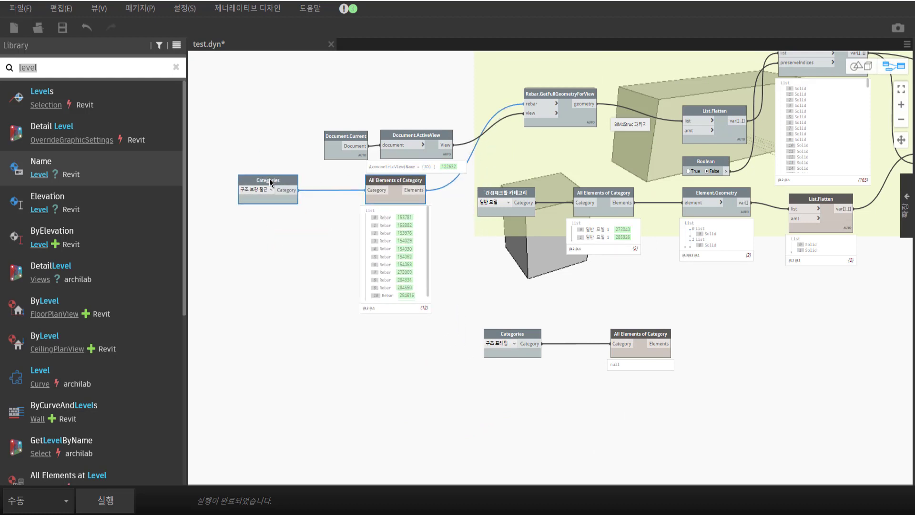
scroll(576, 281, "up", 2)
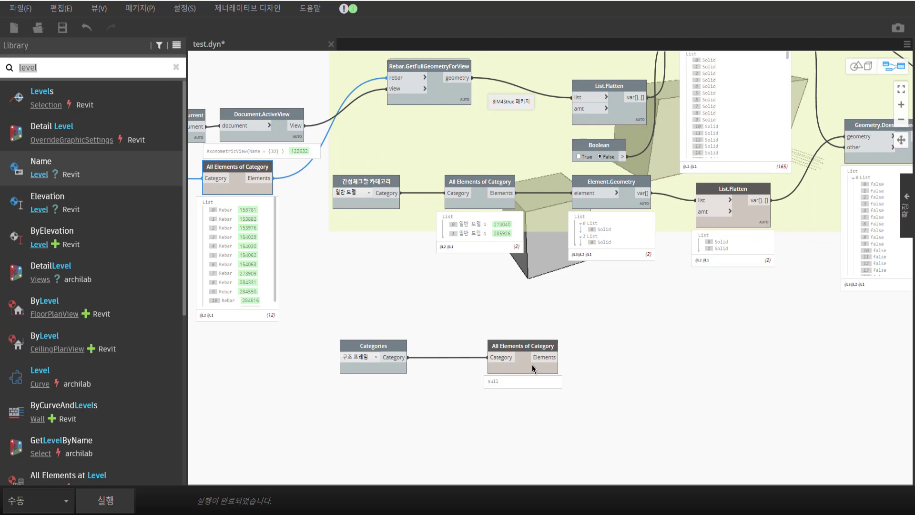
mouse_move(612, 236)
mouse_move(570, 338)
left_mouse_down()
mouse_move(393, 370)
mouse_move(426, 375)
left_mouse_up()
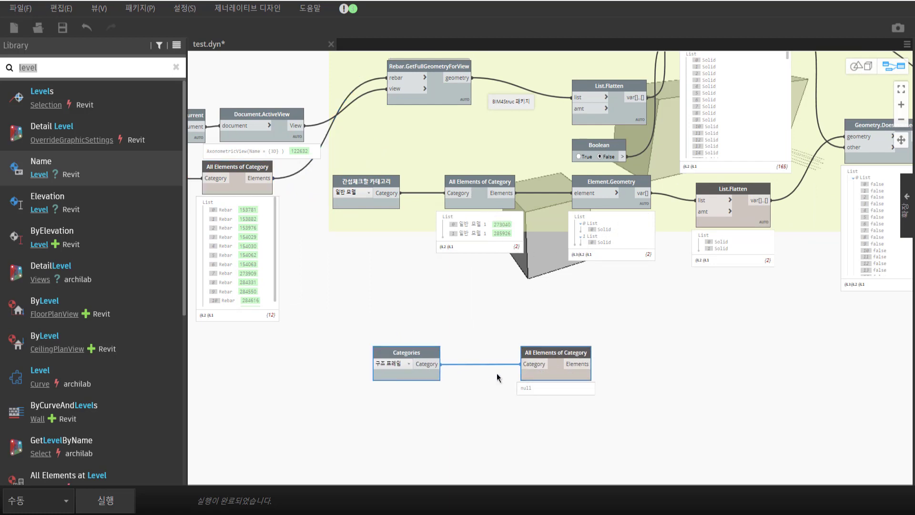
middle_click_drag(678, 332, 593, 320)
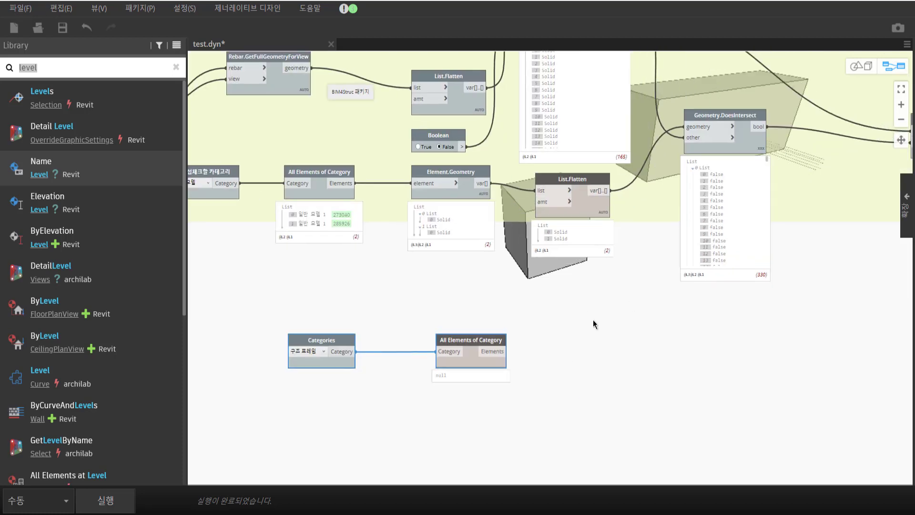
- Duplicate Geometry.DoesIntersect and place the copy beside the structural framing nodes
right_click(593, 319)
left_click_drag(591, 371, 377, 344)
key("ctrl+z")
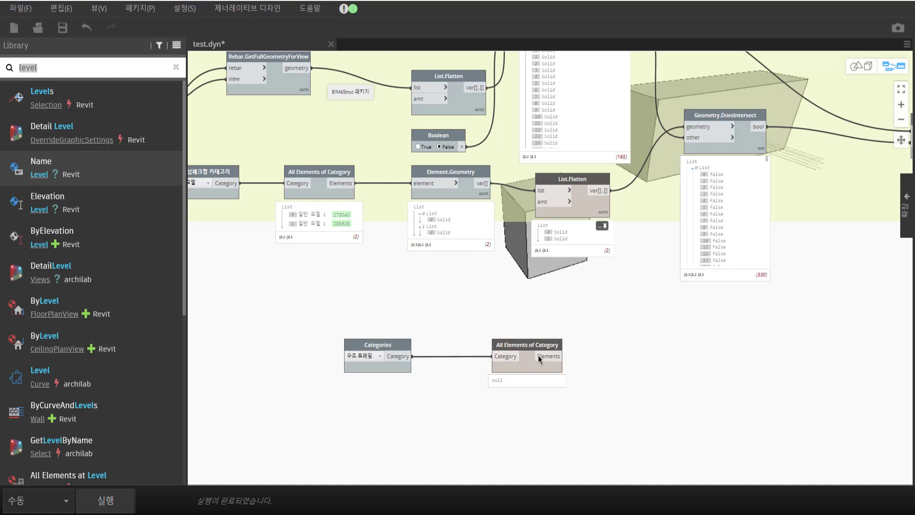
left_click(750, 148)
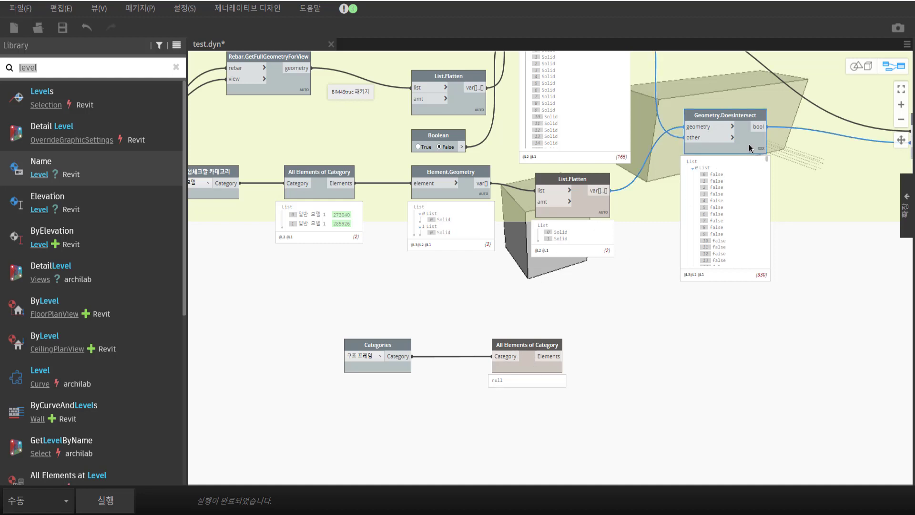
key("ctrl+c")
key("ctrl+v")
left_click_drag(823, 165, 750, 333)
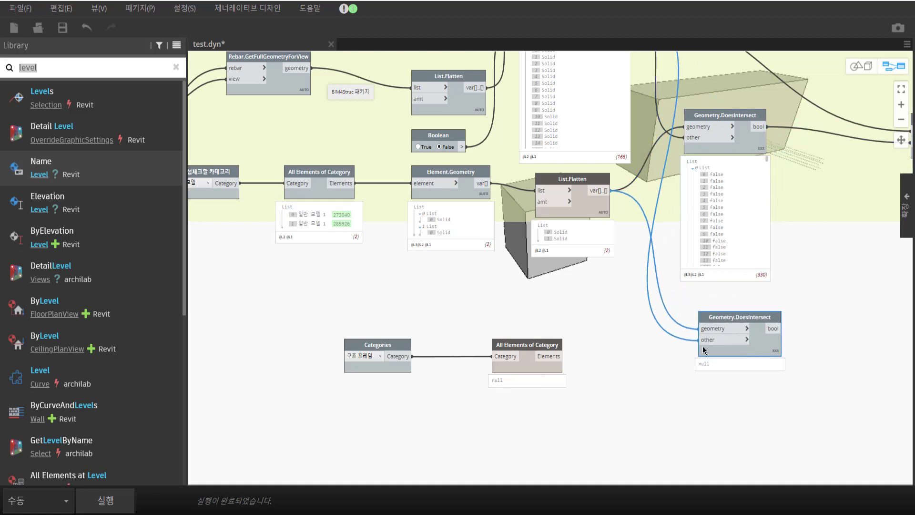
left_click(619, 341)
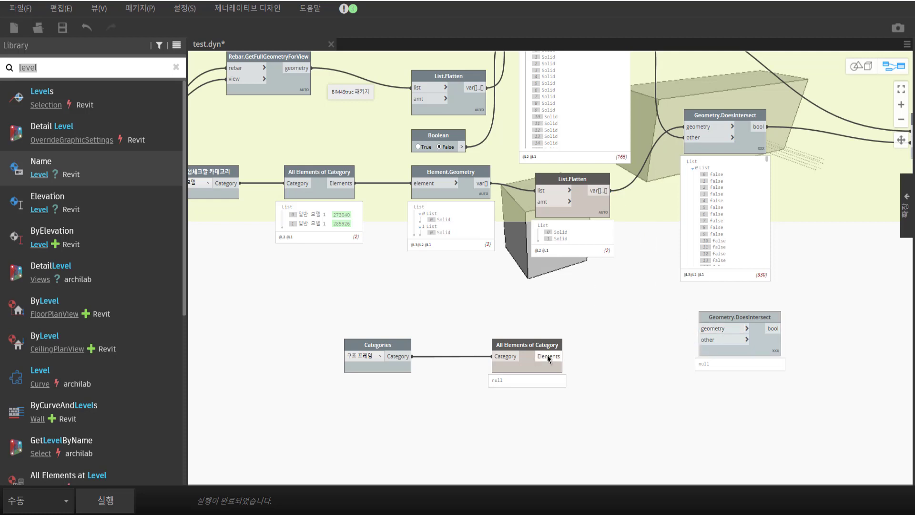
left_click_drag(548, 346, 508, 346)
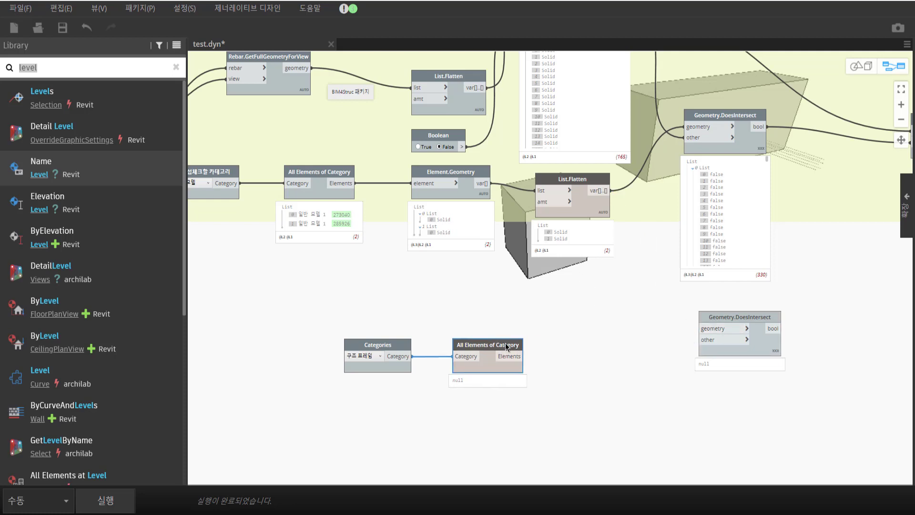
- Wire framing geometry and List.Flatten solids into the copied DoesIntersect, then run the graph
left_click(466, 192)
key("ctrl+c")
key("ctrl+v")
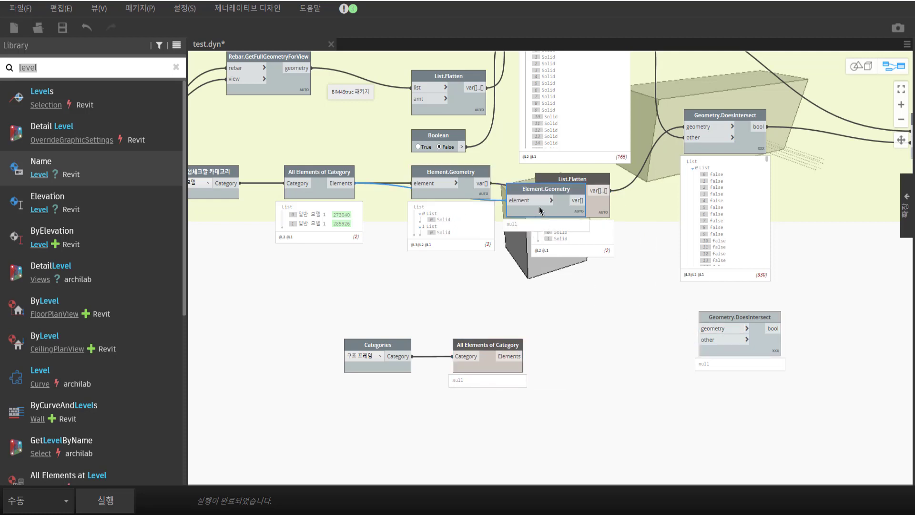
left_click_drag(524, 209, 581, 355)
left_click_drag(523, 357, 627, 367)
left_click(576, 356)
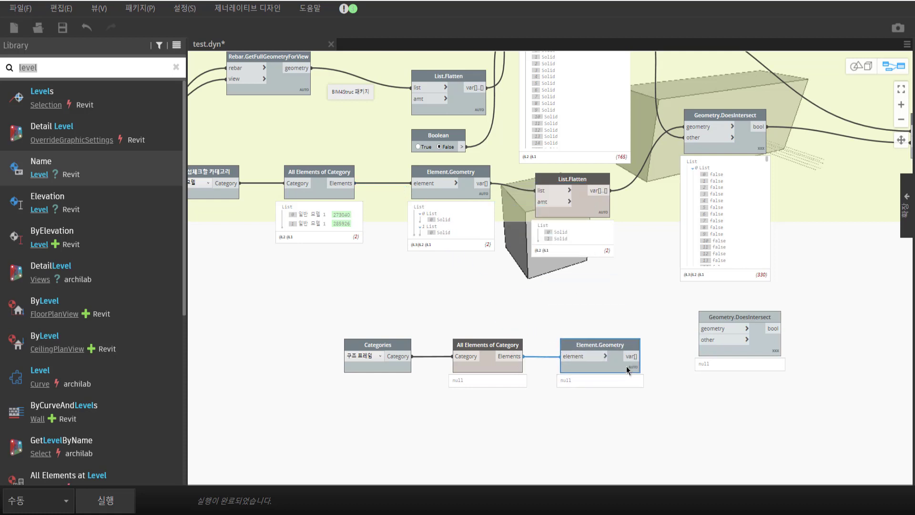
left_click(708, 332)
left_click(609, 192)
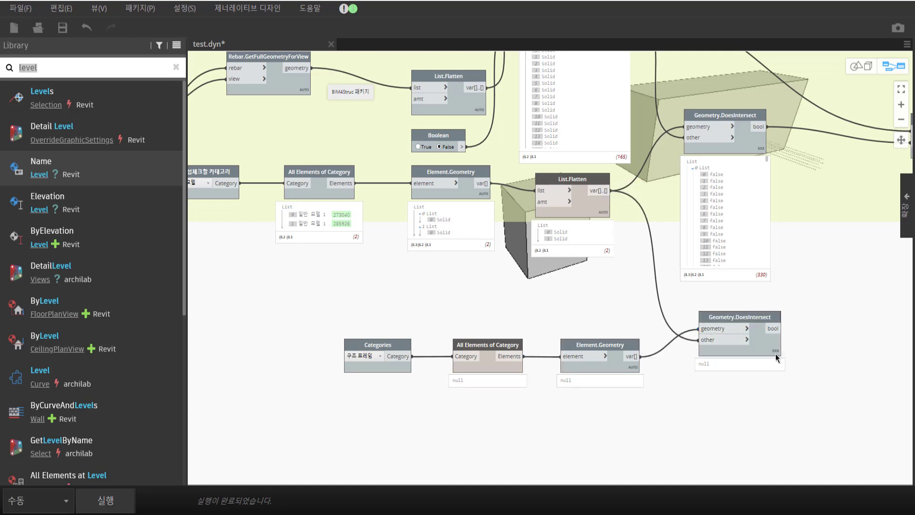
left_click(115, 505)
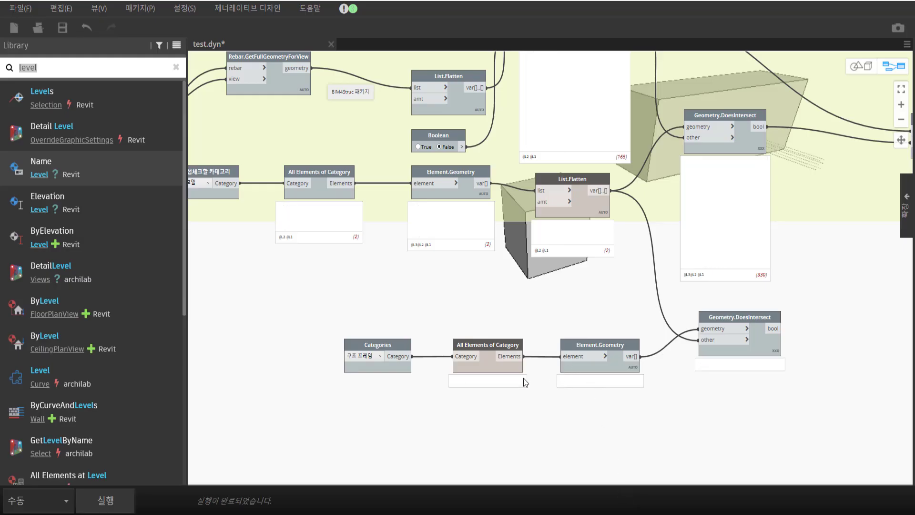
middle_click_drag(607, 310, 456, 265)
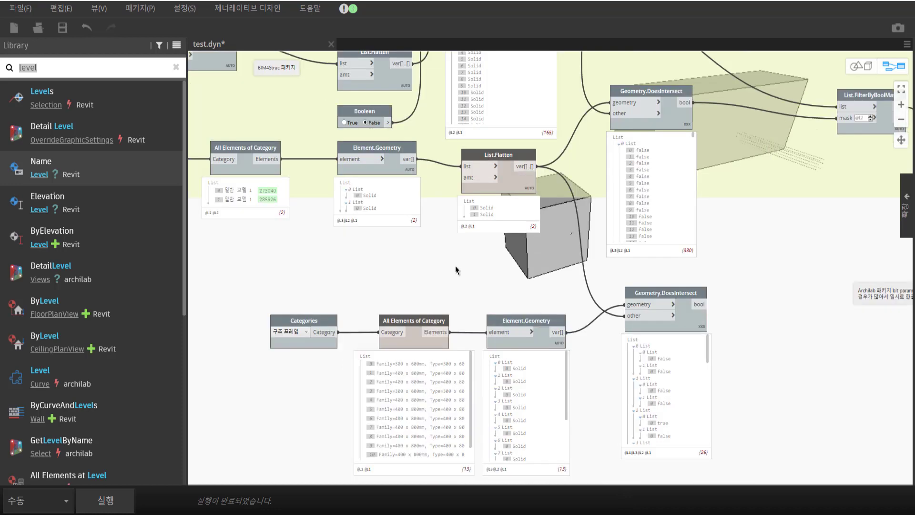
scroll(336, 375, "down", 1)
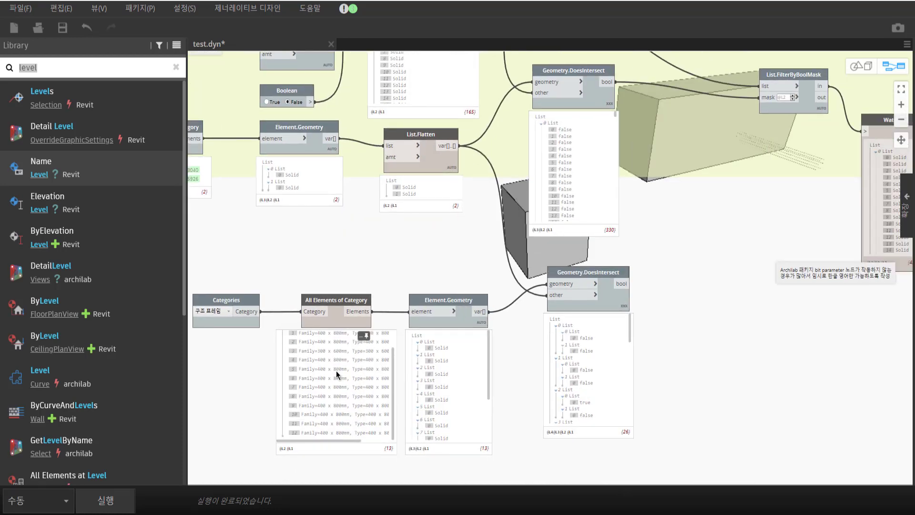
scroll(346, 390, "up", 1)
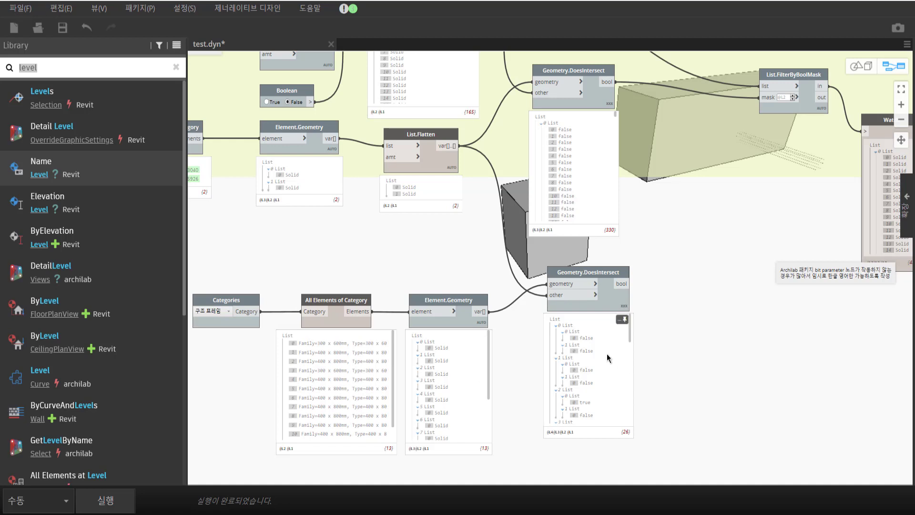
scroll(604, 355, "down", 1)
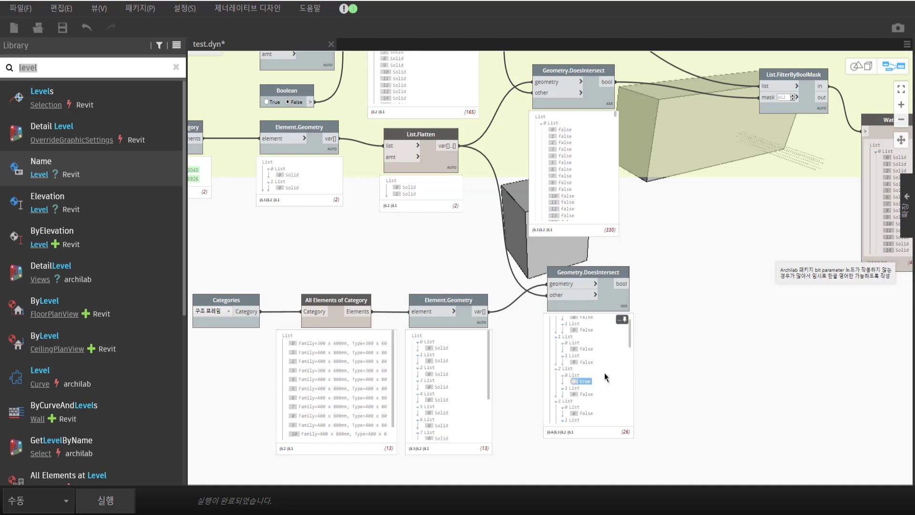
scroll(605, 373, "down", 1)
scroll(605, 373, "down", 1)
scroll(604, 374, "down", 1)
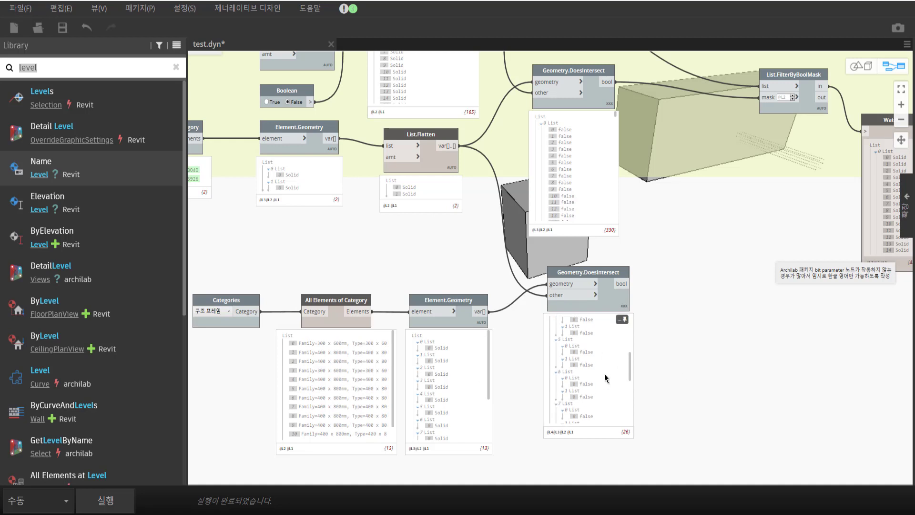
scroll(604, 374, "down", 1)
scroll(605, 374, "down", 1)
scroll(604, 374, "down", 1)
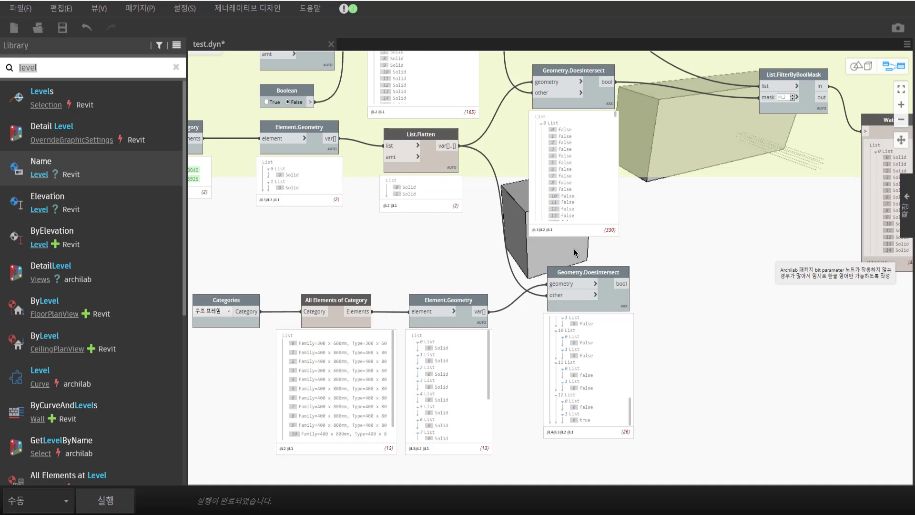
left_click(444, 160)
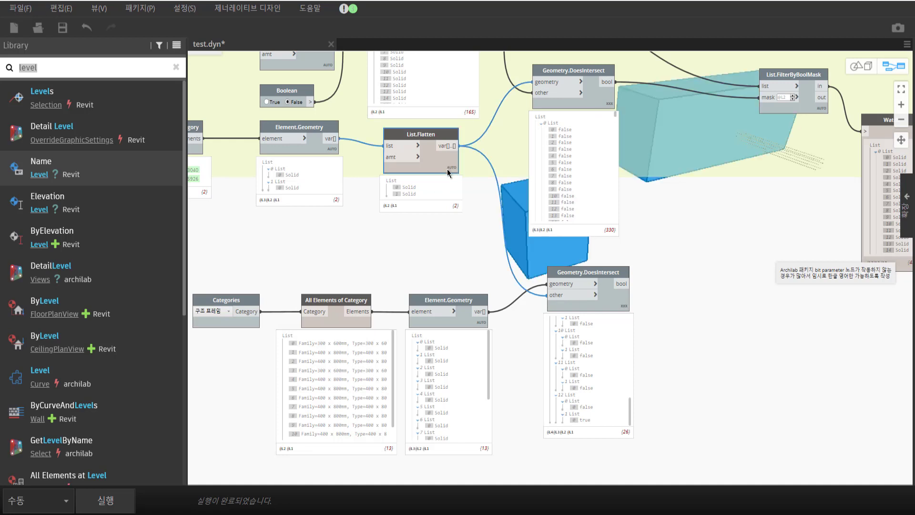
- Duplicate List.Flatten and feed it the structural framing Element.Geometry output
key("ctrl+c")
key("ctrl+v")
left_click_drag(504, 173, 508, 289)
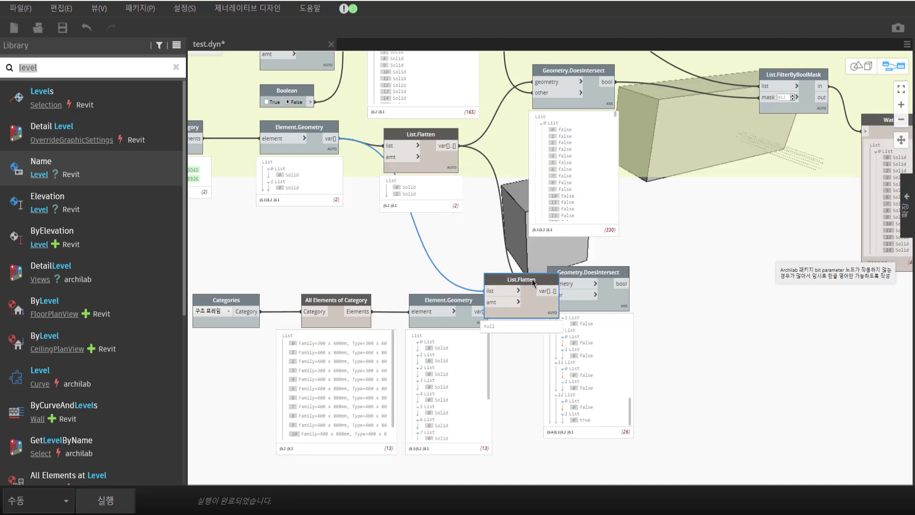
left_click(507, 289)
left_click_drag(449, 300, 419, 297)
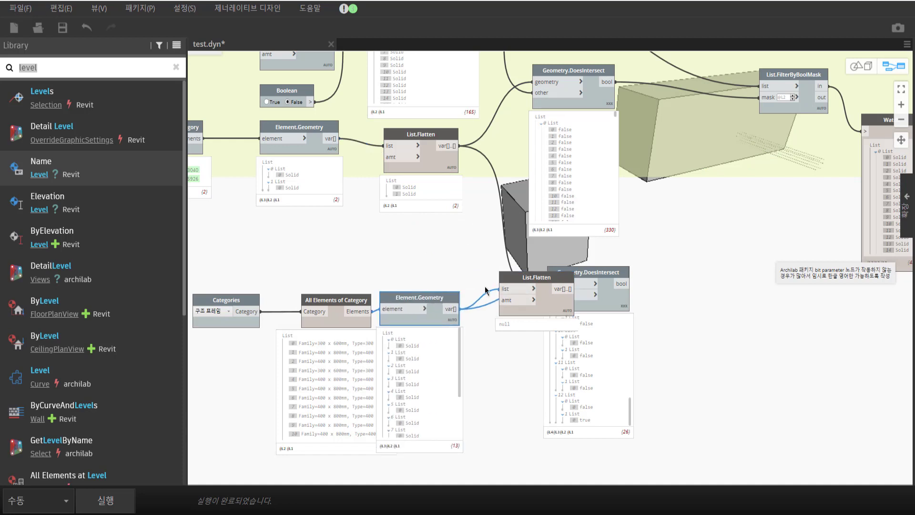
mouse_move(541, 289)
left_mouse_down()
mouse_move(515, 319)
mouse_move(565, 284)
mouse_move(625, 264)
left_mouse_up()
middle_click_drag(658, 282, 603, 339)
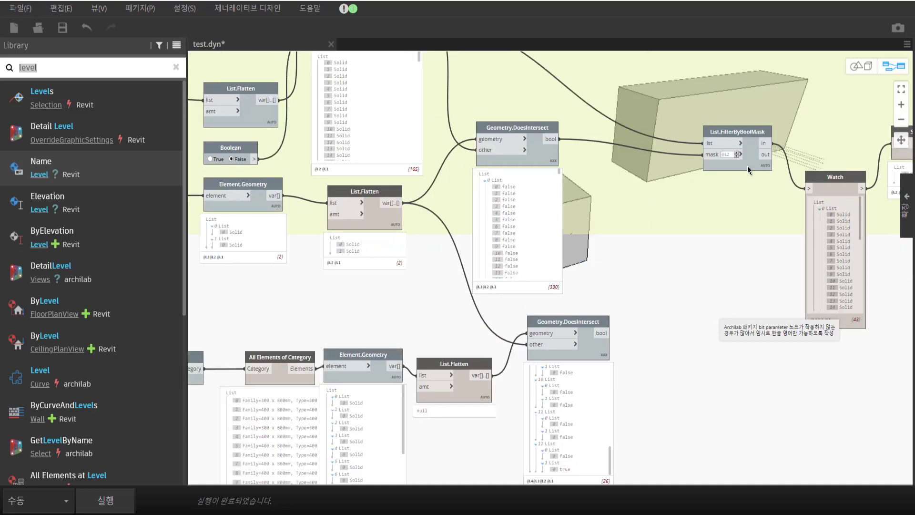
- Copy and paste a second List.FilterByBoolMask node
left_click(748, 166)
key("ctrl+c")
left_click(743, 210)
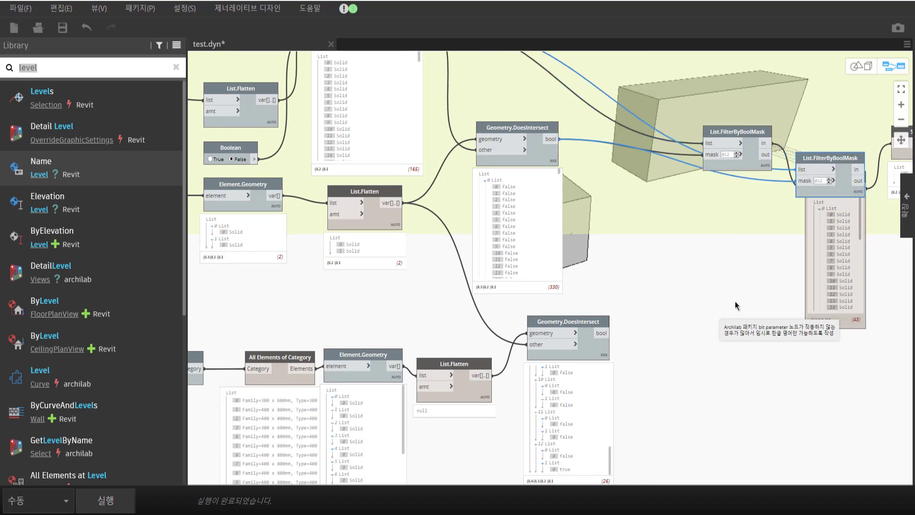
key("ctrl+v")
scroll(534, 371, "up", 3)
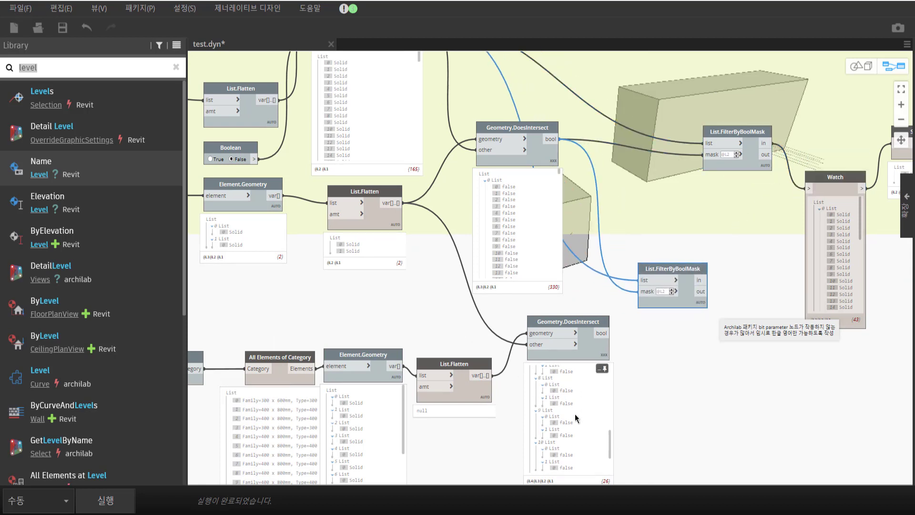
scroll(534, 371, "up", 3)
scroll(535, 370, "up", 3)
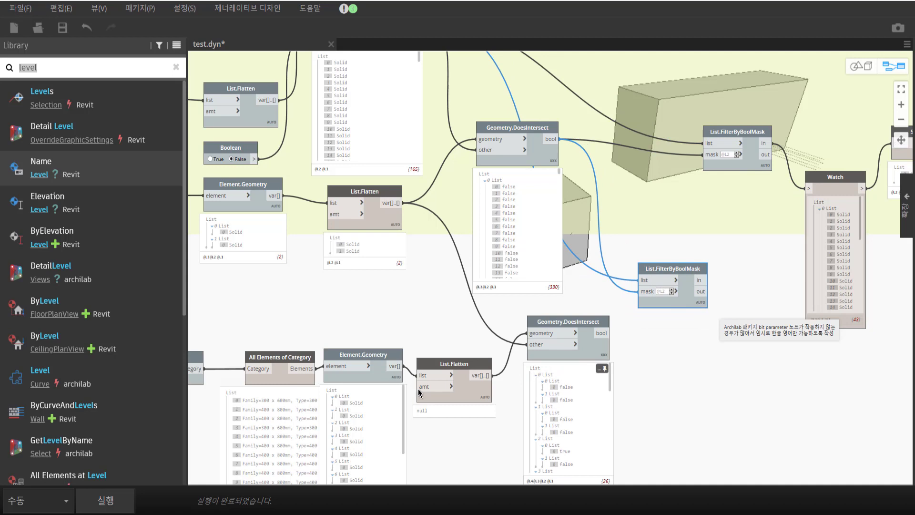
- Wire the structural framing elements into the second filter's list input
left_click_drag(373, 379, 388, 445)
left_click_drag(460, 392, 468, 447)
mouse_move(594, 356)
left_mouse_down()
mouse_move(590, 433)
mouse_move(642, 291)
mouse_move(660, 371)
mouse_move(662, 359)
left_mouse_up()
left_click_drag(317, 369, 656, 350)
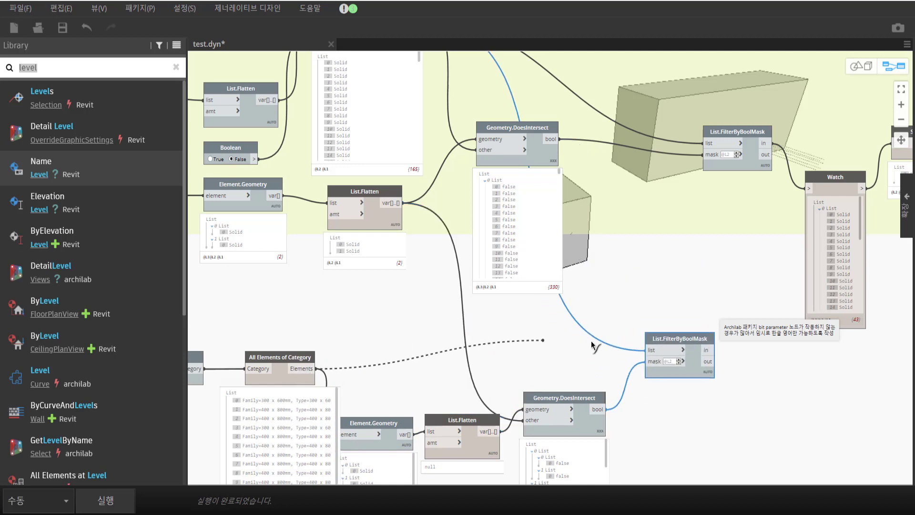
left_click(656, 350)
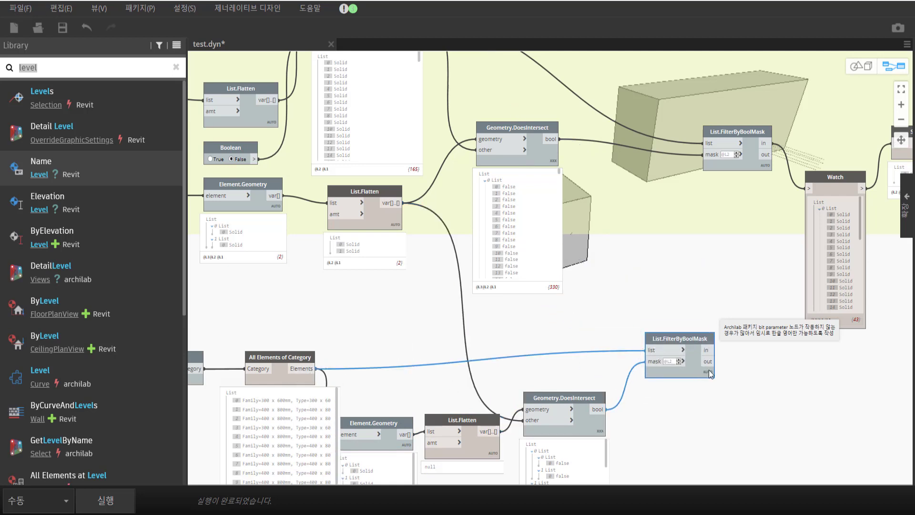
mouse_move(711, 374)
left_mouse_down()
mouse_move(695, 399)
mouse_move(678, 359)
left_mouse_up()
- Add a Watch node showing the second filter's 'in' output
right_click(589, 174)
type("wat")
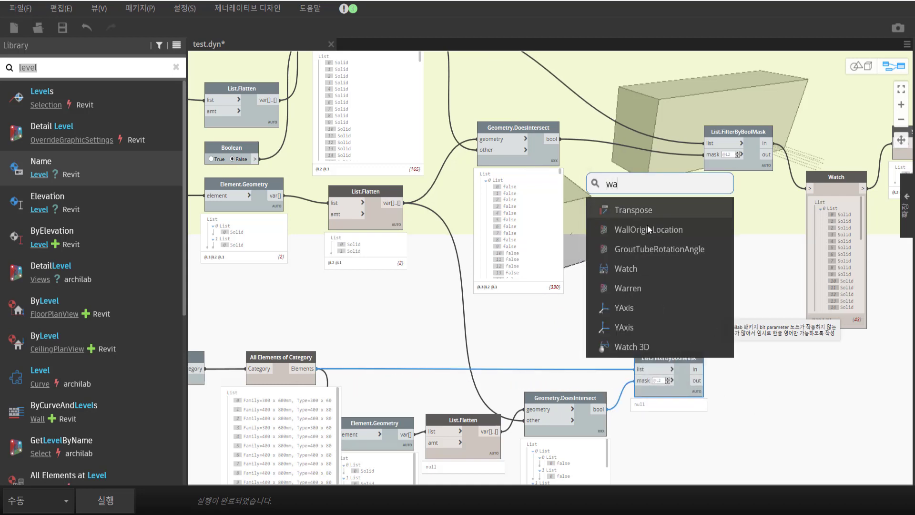
left_click(626, 210)
left_click(704, 369)
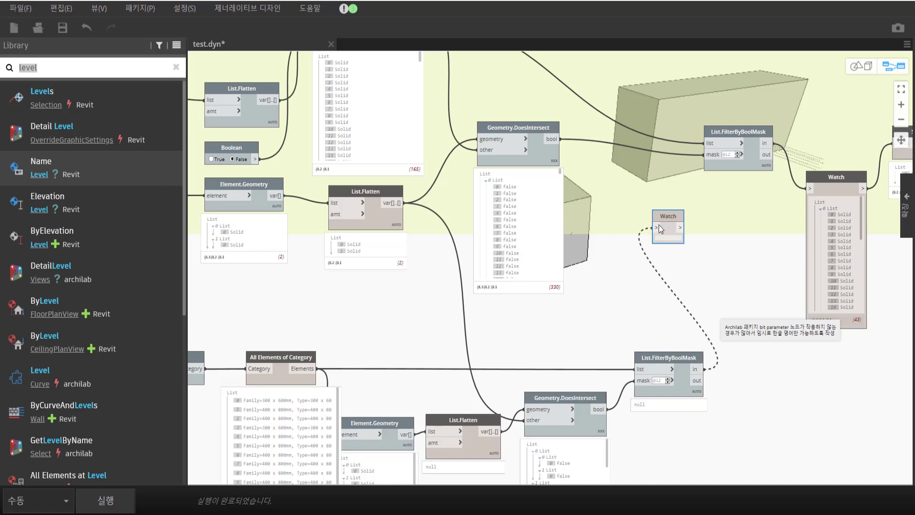
left_click(657, 227)
left_click_drag(669, 223, 756, 373)
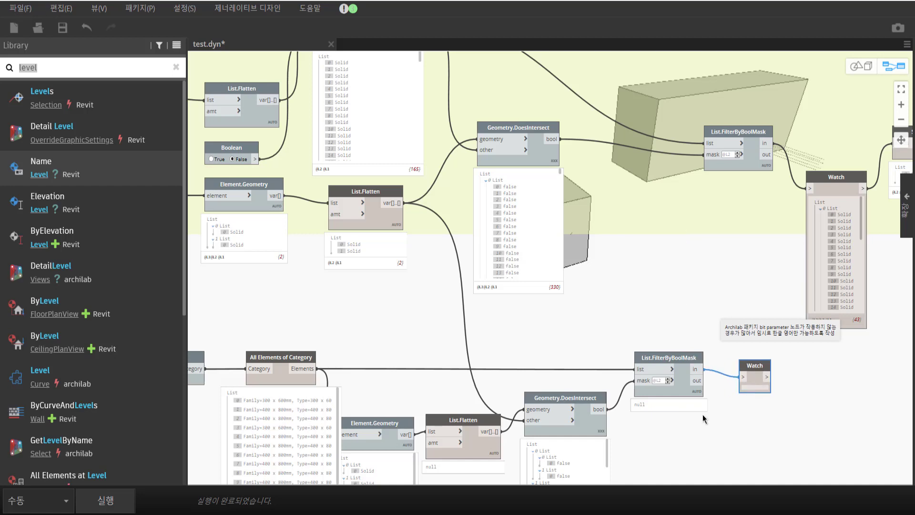
- Run the graph and review the Watch: mostly empty lists with a few clashing framing families
left_click(119, 503)
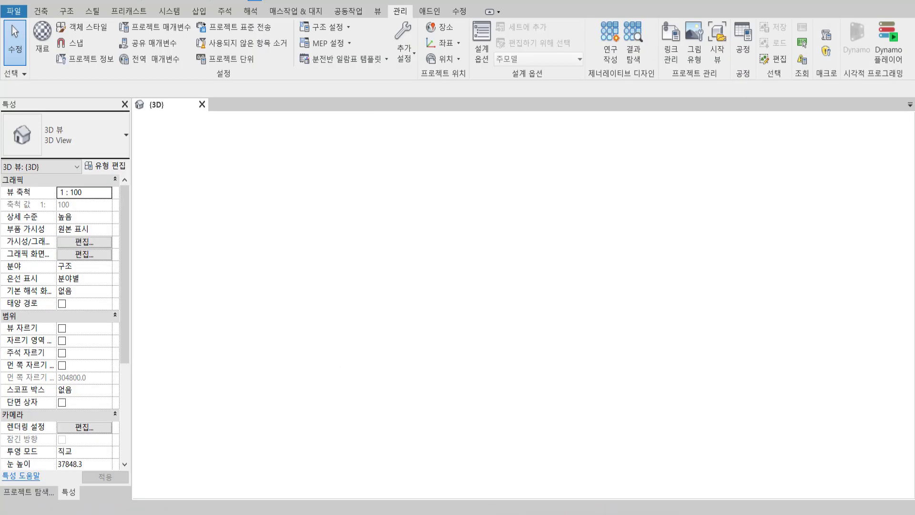
left_click(604, 493)
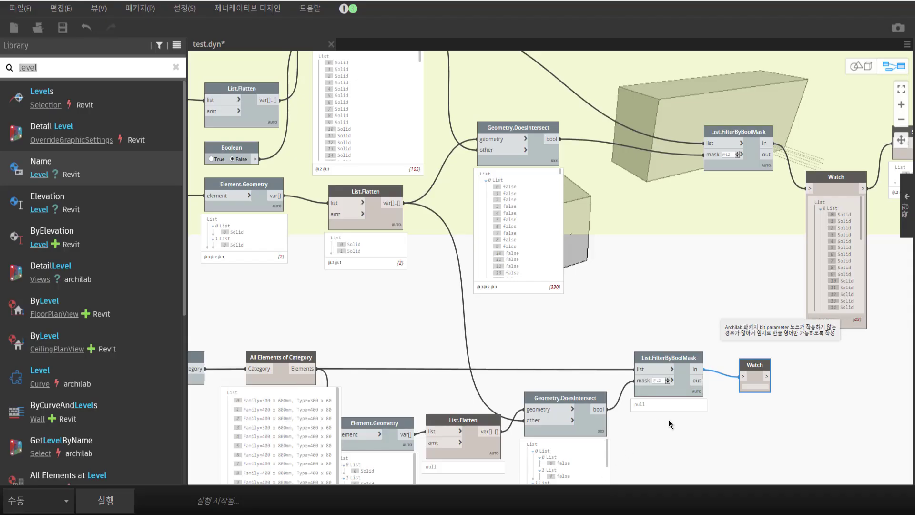
middle_click_drag(668, 419, 667, 365)
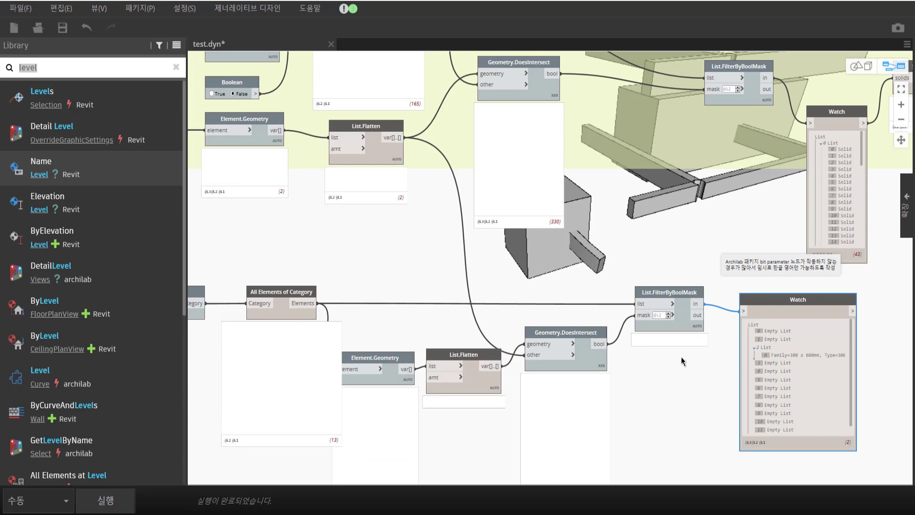
scroll(805, 359, "down", 1)
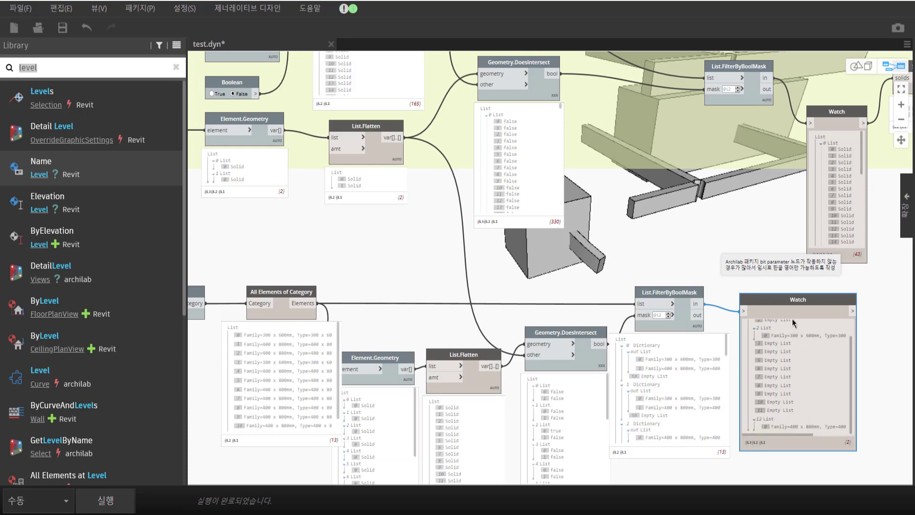
middle_click_drag(774, 291, 703, 283)
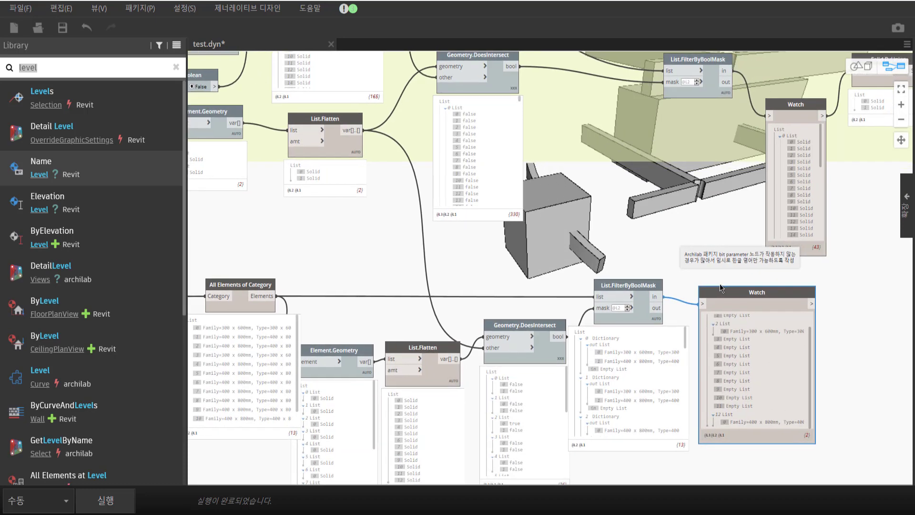
scroll(731, 374, "up", 1)
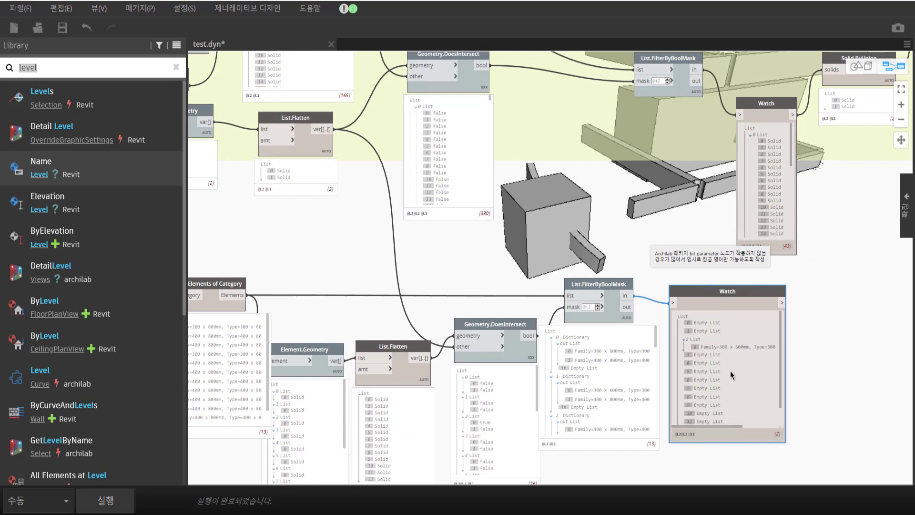
left_click(714, 346)
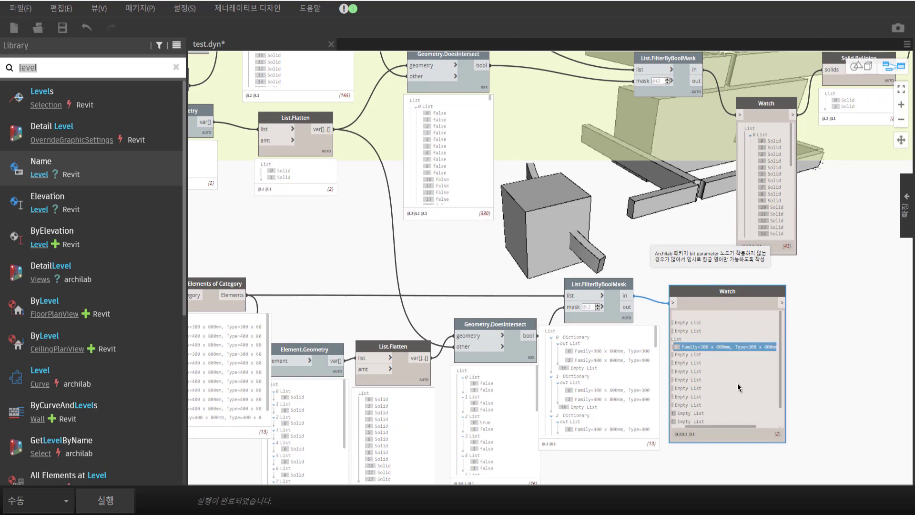
scroll(737, 384, "down", 1)
left_click(742, 418)
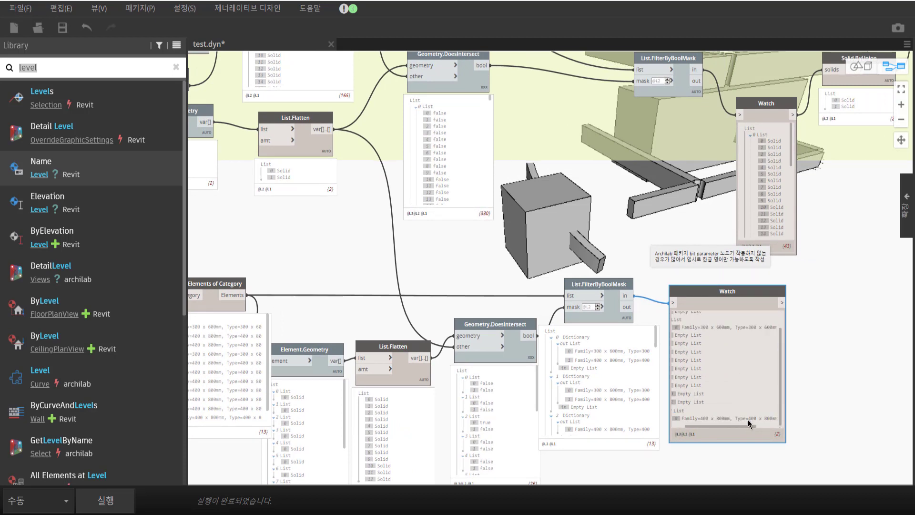
right_click(845, 295)
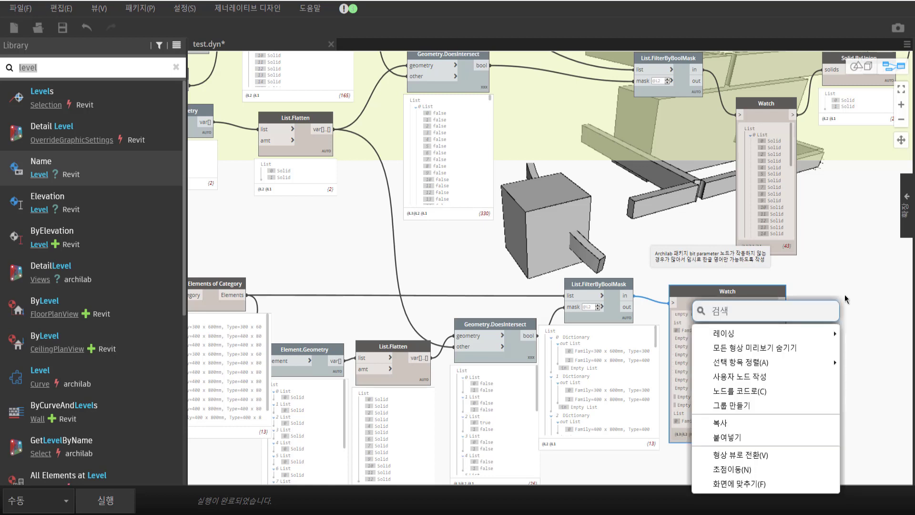
- Add a List.Flatten node fed by the framing Watch's output
type("flatt")
left_click(780, 340)
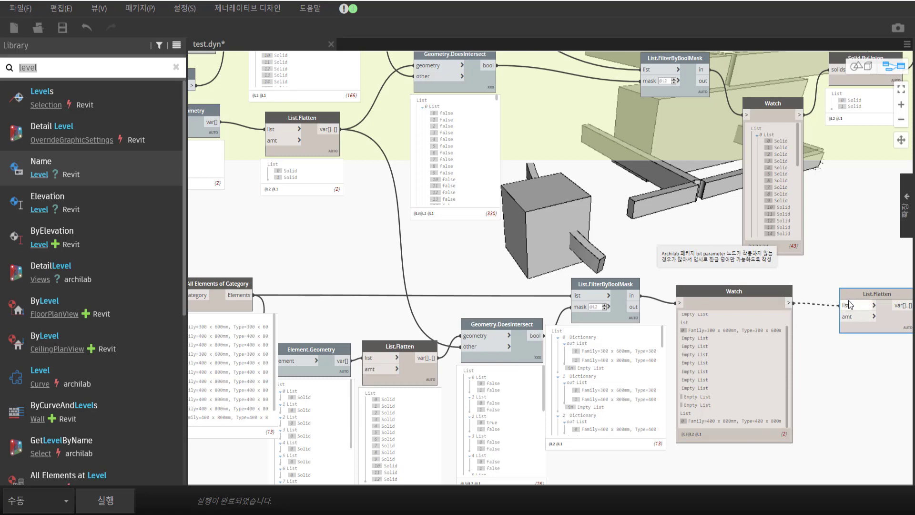
left_click_drag(789, 305, 842, 305)
middle_click_drag(828, 260, 586, 269)
scroll(586, 268, "down", 2)
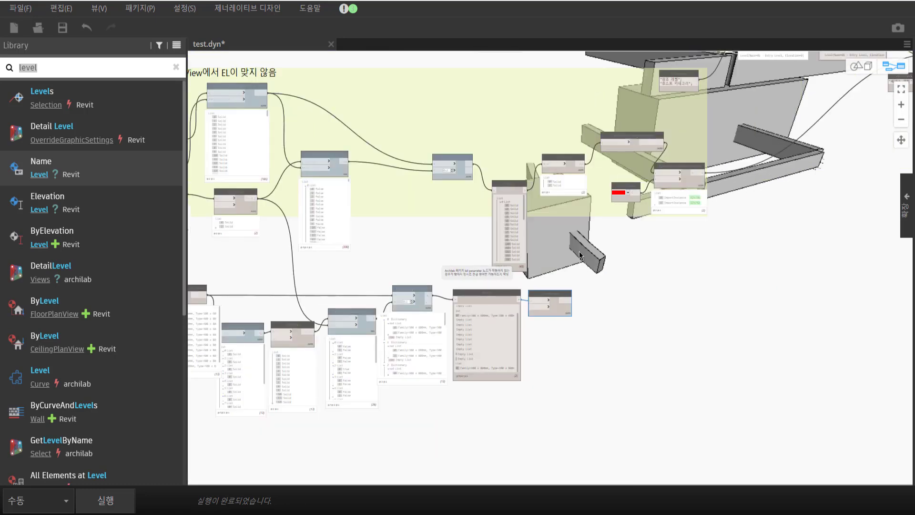
scroll(589, 214, "down", 1)
scroll(594, 141, "down", 1)
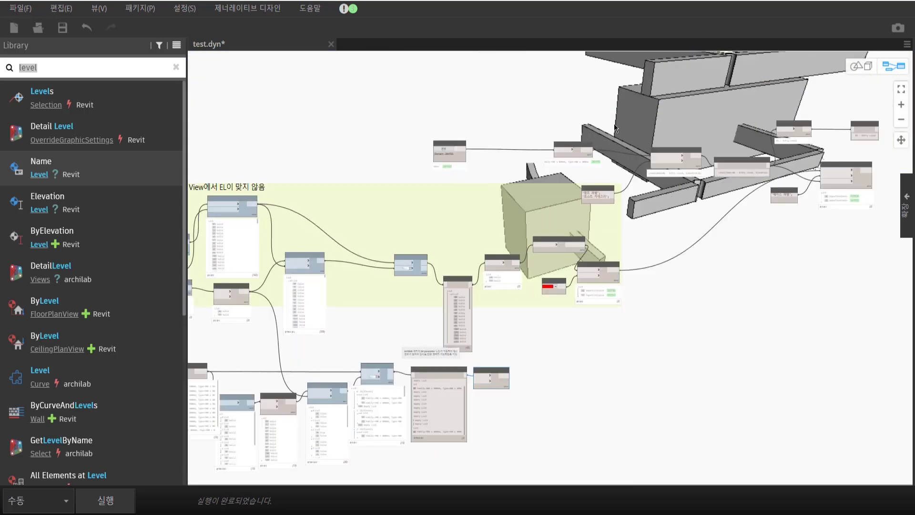
scroll(607, 139, "up", 1)
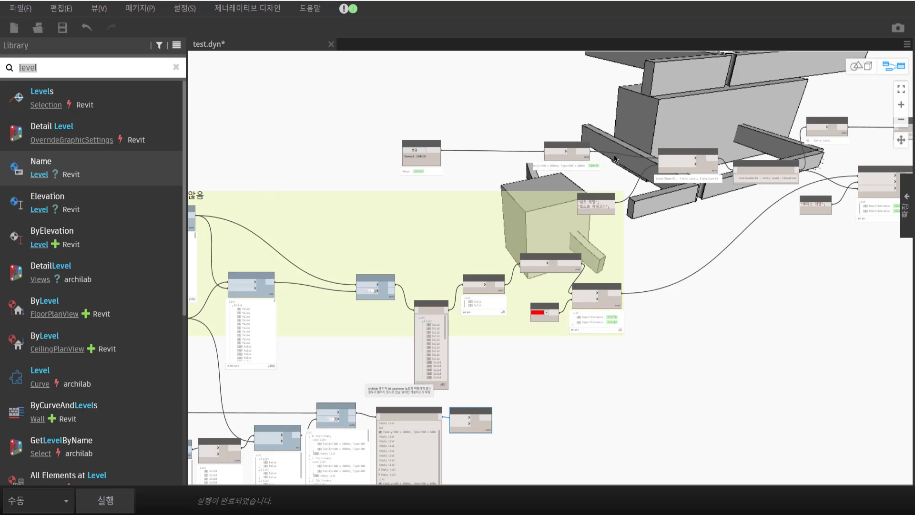
scroll(614, 154, "up", 1)
scroll(613, 167, "up", 2)
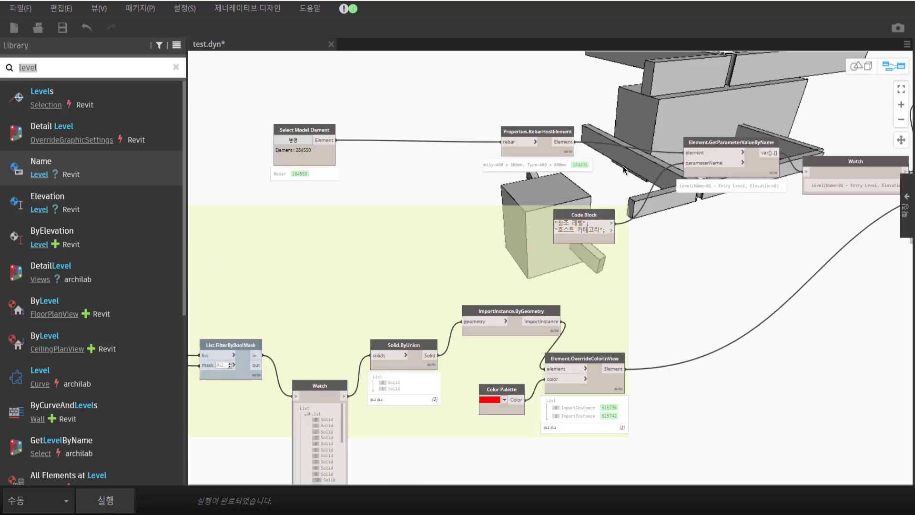
scroll(626, 172, "down", 1)
- Wire List.Flatten's output into Element.GetParameterValueByName's element input
mouse_move(469, 448)
middle_mouse_down()
mouse_move(515, 334)
mouse_move(847, 212)
middle_mouse_up()
left_click_drag(674, 426, 268, 253)
left_click(760, 339)
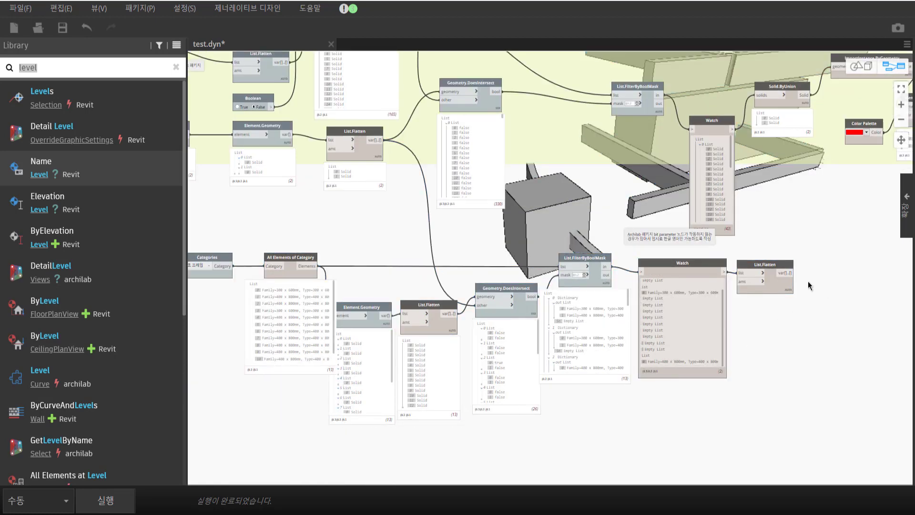
left_click(794, 272)
middle_click_drag(747, 323, 472, 402)
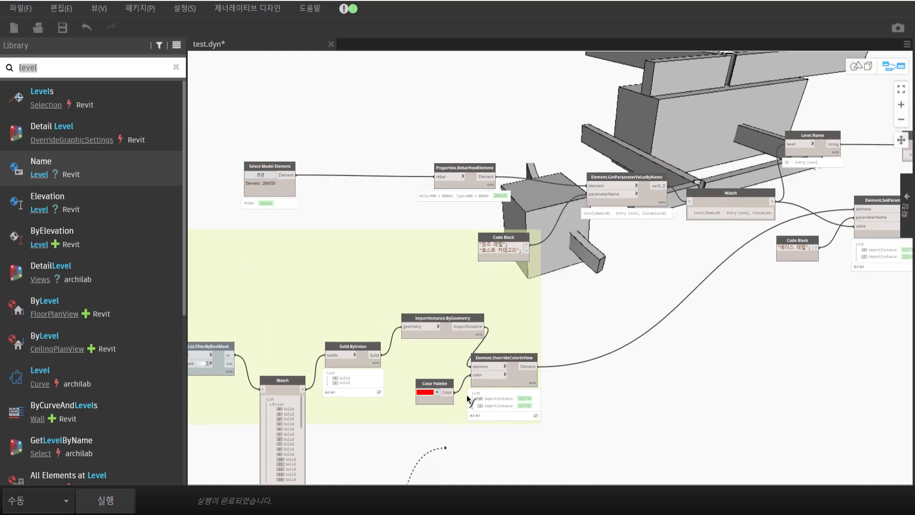
left_click(586, 186)
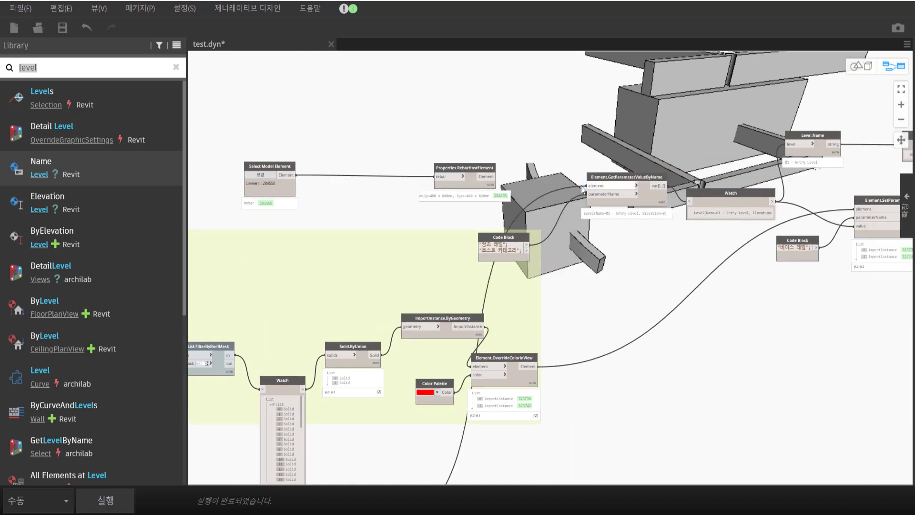
- Delete the Select Model Element and Properties.RebarHostElement nodes
left_click_drag(536, 182, 278, 159)
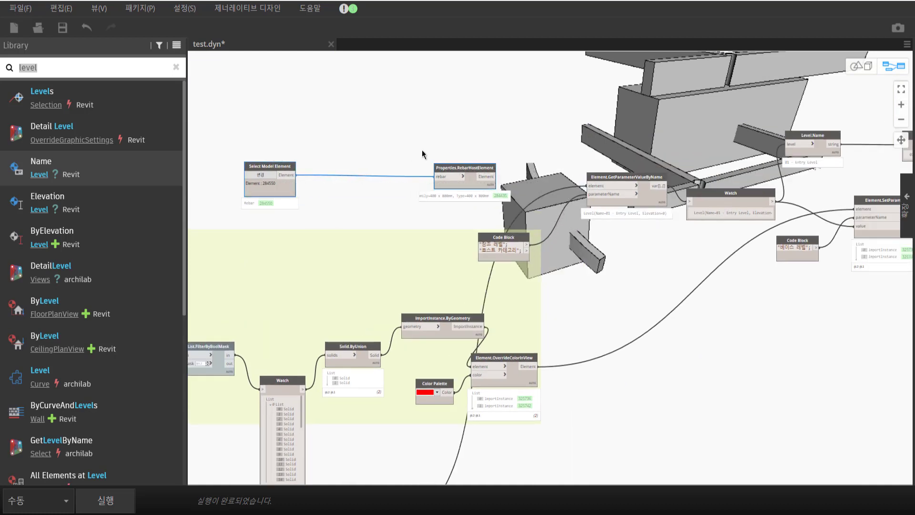
key("Delete")
scroll(679, 148, "down", 3)
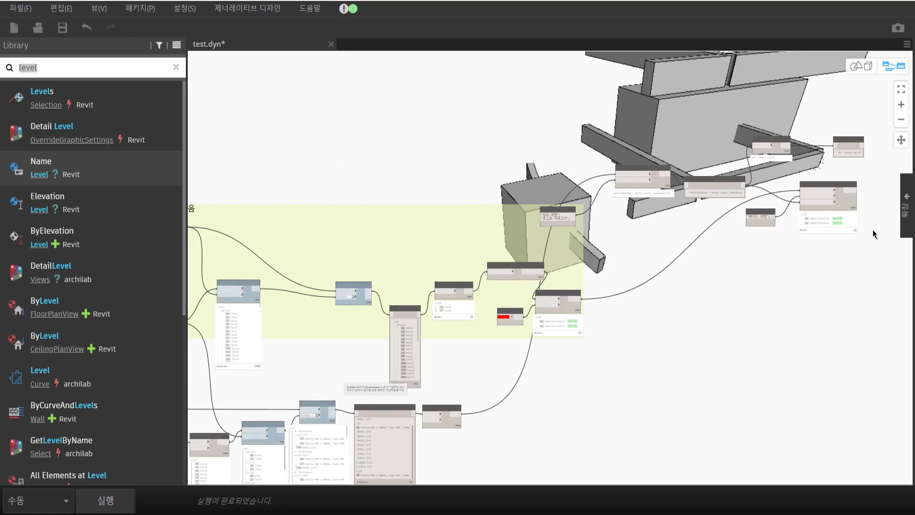
- Drag the Level.Name/Element.SetParameterByName cluster and its Code Block down beside the lower clash-check row
left_click_drag(875, 231, 578, 139)
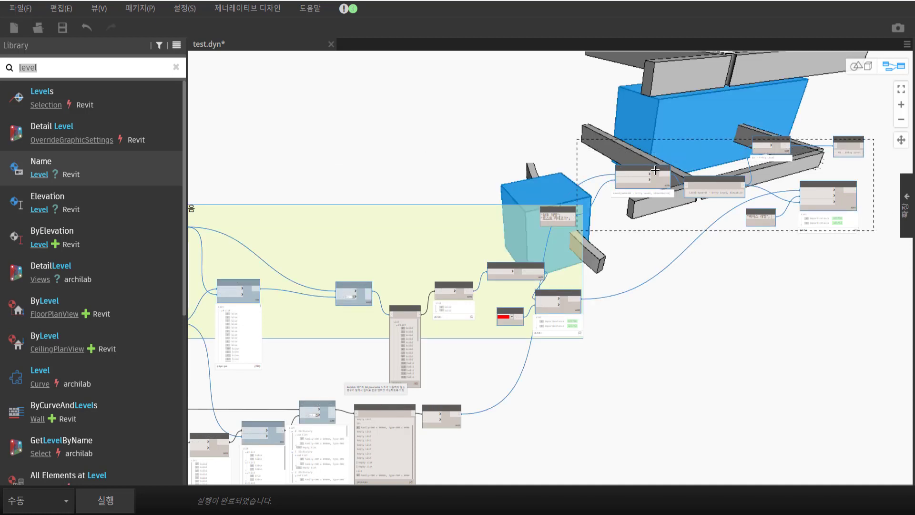
left_click_drag(654, 167, 657, 278)
left_click_drag(661, 367, 667, 403)
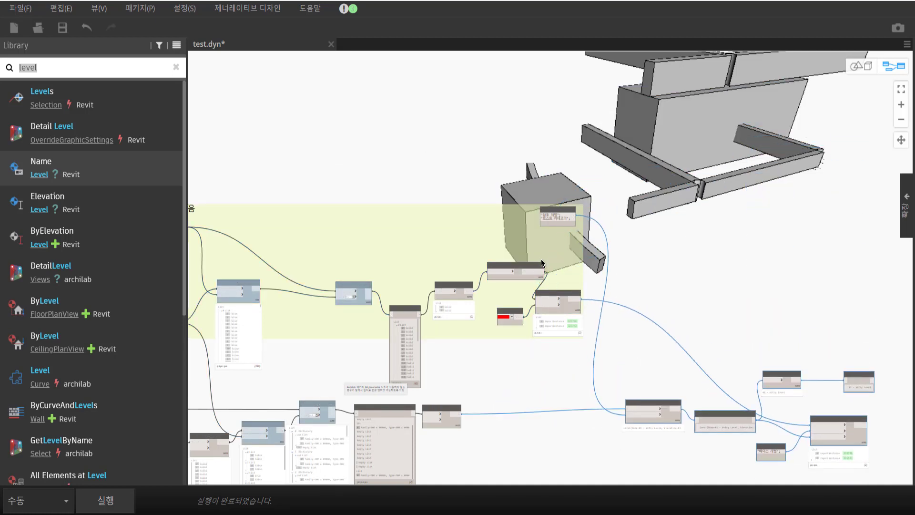
left_click_drag(563, 210, 588, 434)
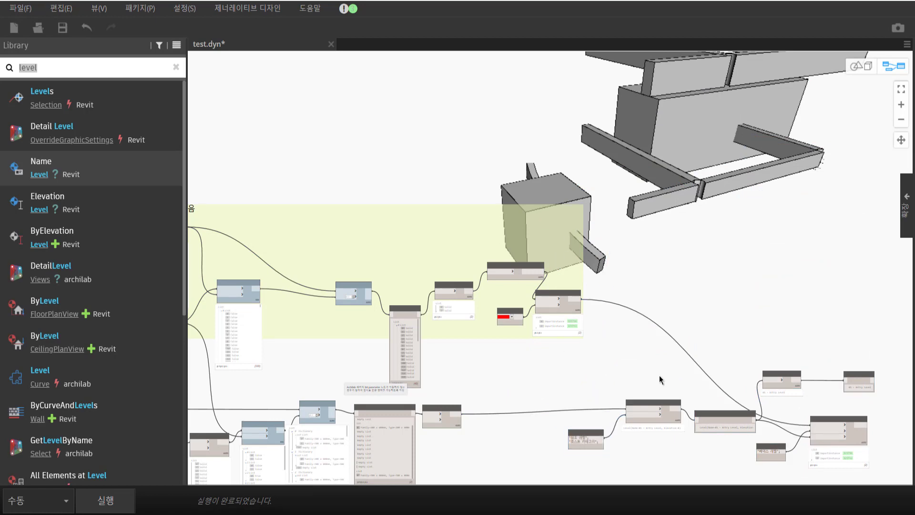
scroll(548, 316, "up", 2)
scroll(747, 349, "up", 2)
scroll(748, 399, "up", 2)
middle_click_drag(748, 399, 728, 342)
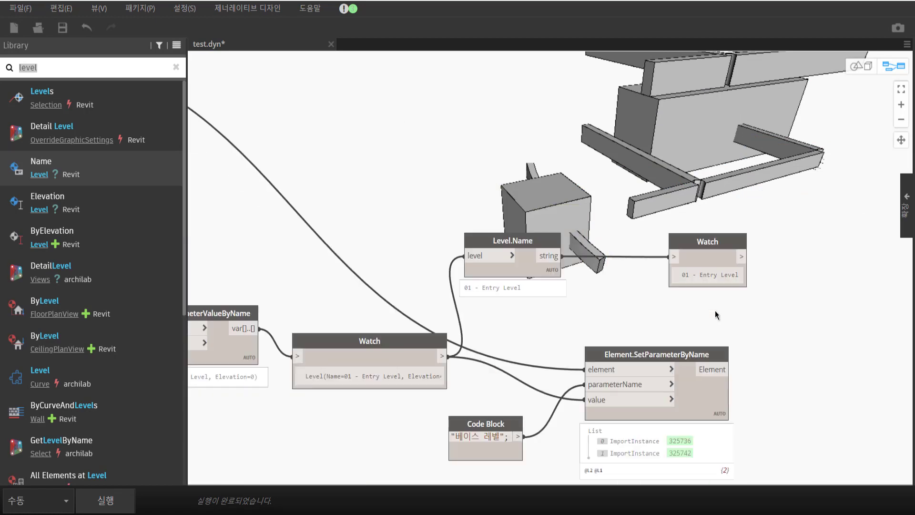
- Toggle to the 3D background preview to orbit the geometry, then return to the node graph
left_click(861, 66)
right_click_drag(811, 143, 696, 179)
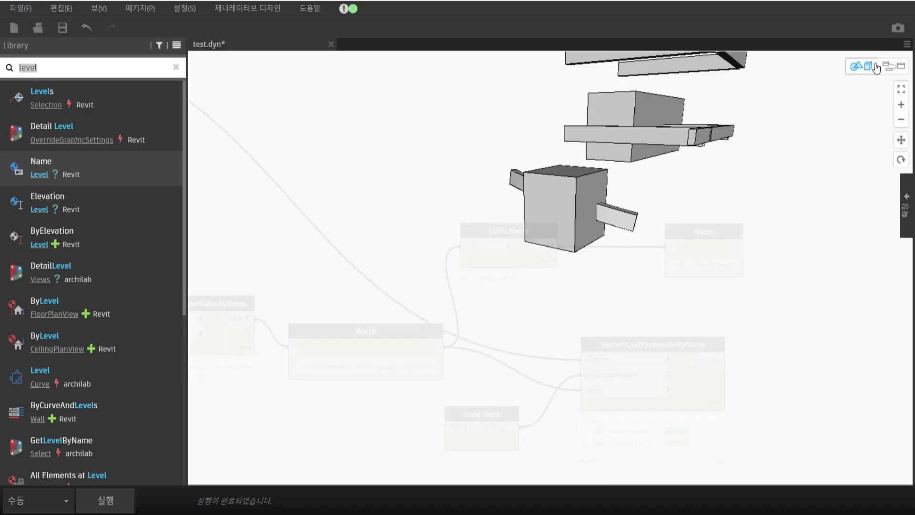
left_click(894, 66)
middle_click_drag(341, 423, 802, 216)
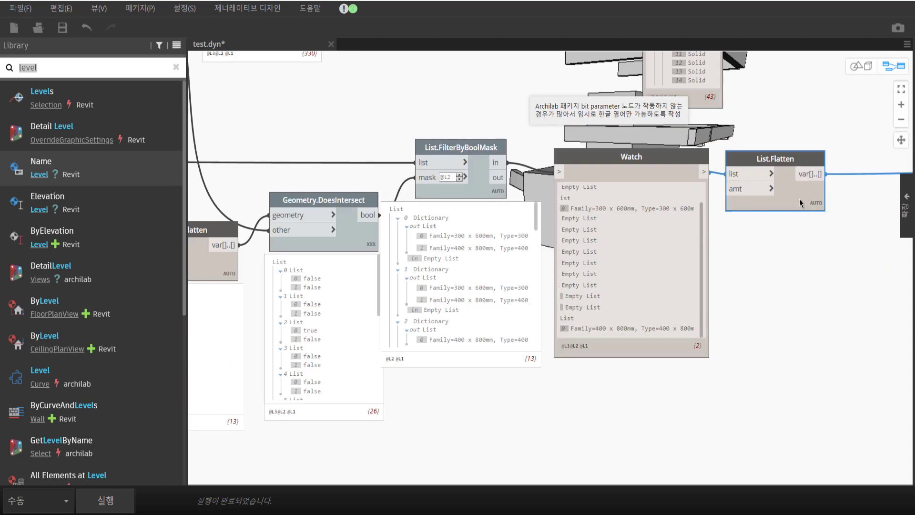
- Uncheck Preview on the general models' List.Flatten node so the cube geometry disappears
right_click(800, 199)
left_click(833, 295)
middle_click_drag(193, 343, 461, 321)
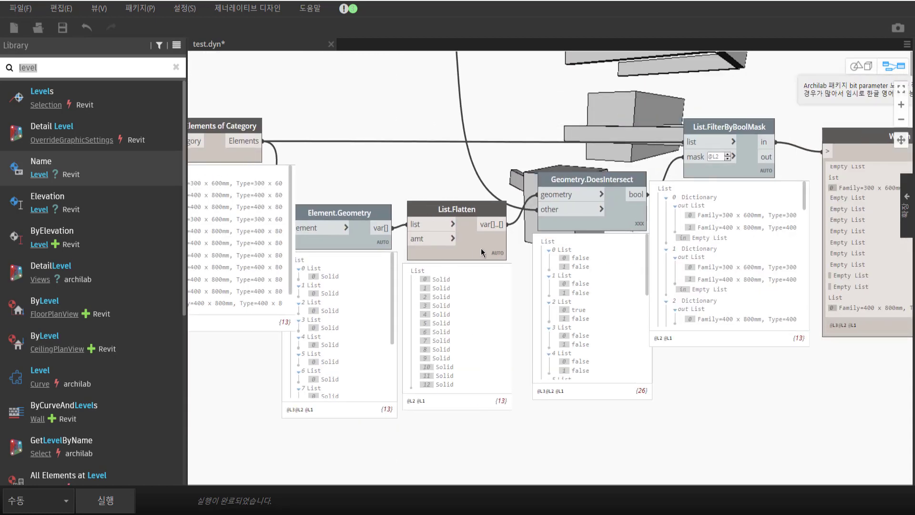
left_click(487, 246)
right_click(488, 246)
left_click(455, 292)
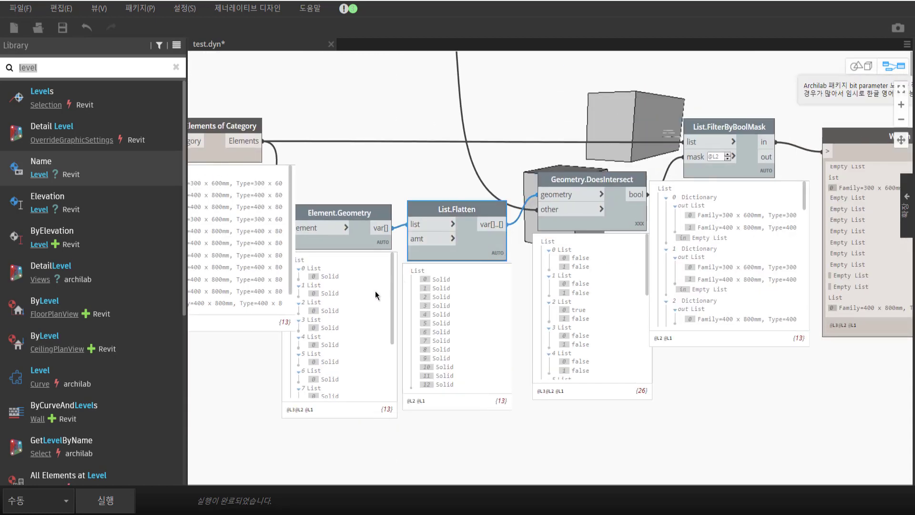
scroll(376, 290, "down", 3)
scroll(391, 239, "down", 2)
scroll(404, 193, "up", 1)
left_click(403, 192)
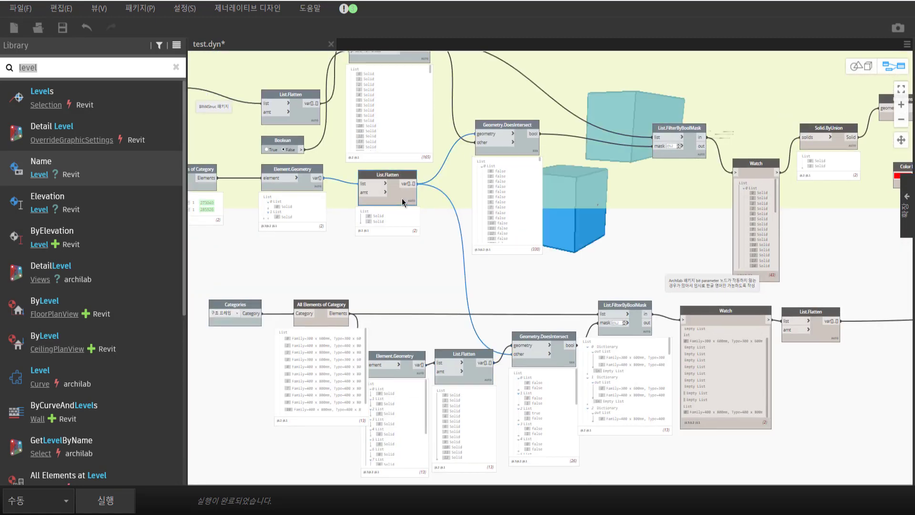
right_click(402, 198)
left_click(408, 293)
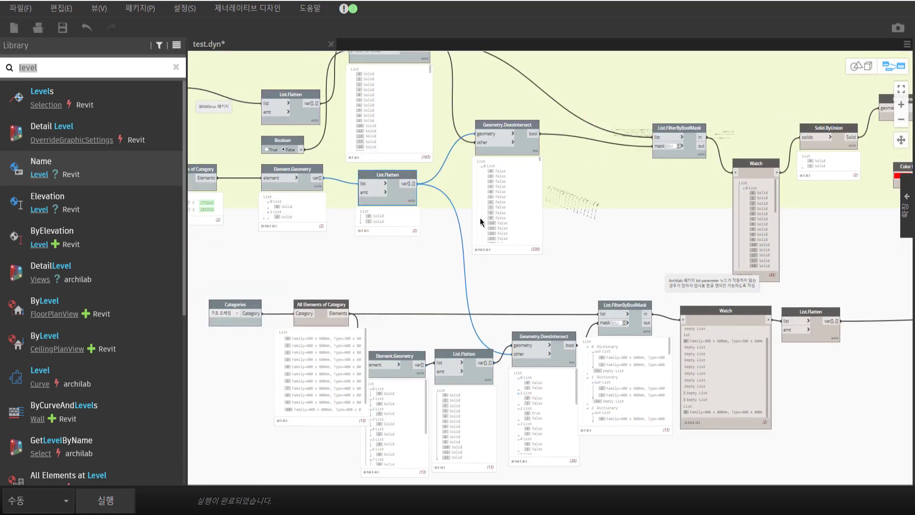
middle_click_drag(885, 188, 580, 174)
middle_click_drag(839, 179, 706, 179)
middle_click_drag(593, 298, 449, 298)
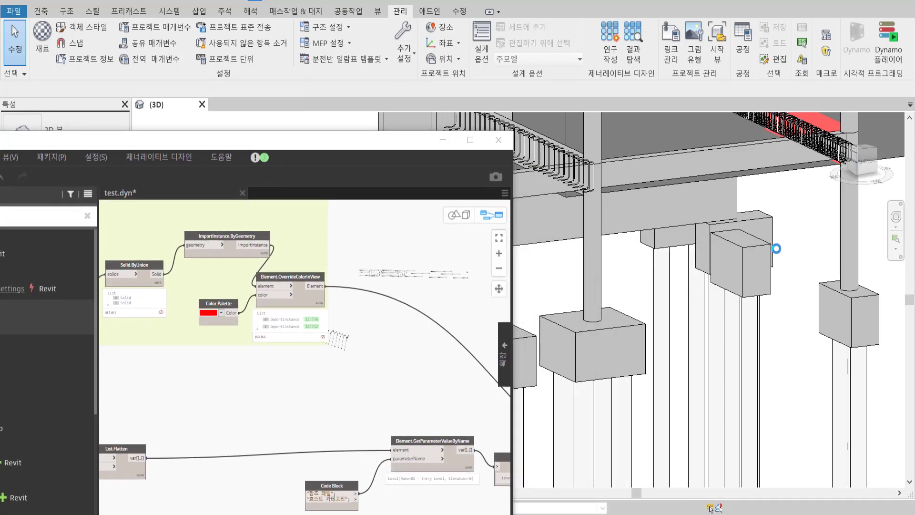
- Zoom the Revit 3D view to inspect the red clashing rebar
scroll(771, 253, "down", 5)
scroll(768, 244, "down", 3)
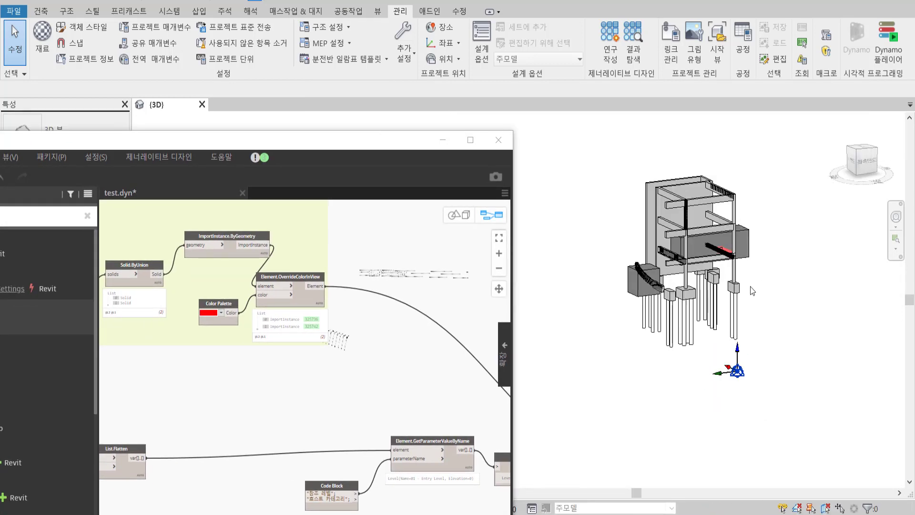
scroll(686, 261, "up", 2)
scroll(640, 262, "up", 2)
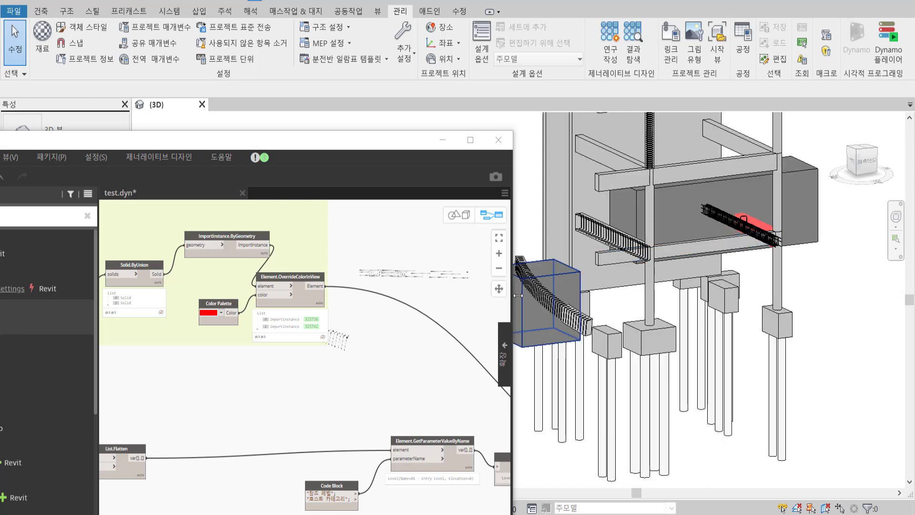
- Maximize the Dynamo window and run the graph again
mouse_move(374, 131)
left_mouse_down()
mouse_move(453, 20)
mouse_move(514, 44)
left_mouse_up()
double_click(514, 44)
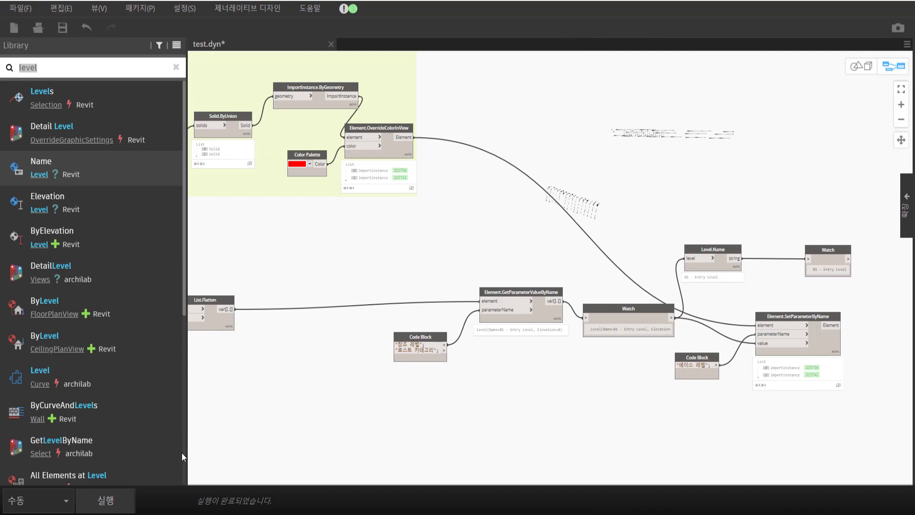
left_click(106, 500)
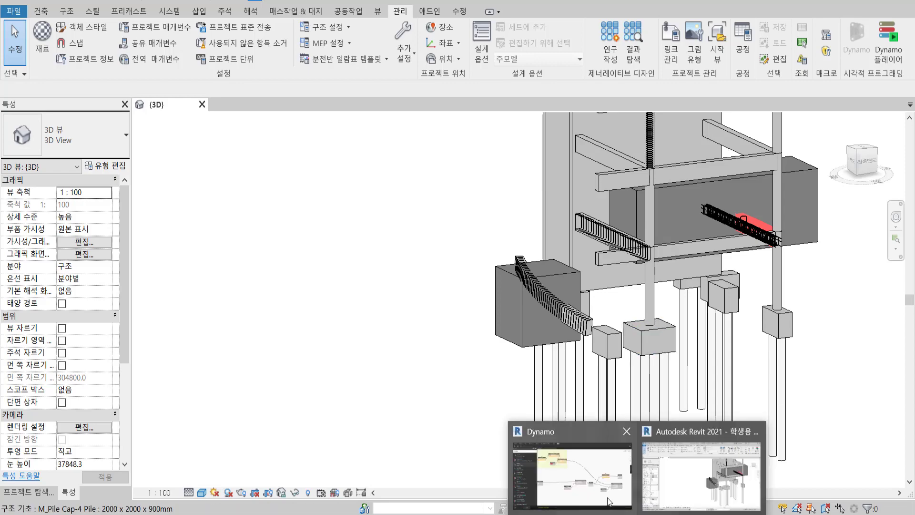
- Rearrange Categories, All Elements of Category and Element.Geometry, reading the empty-list warning
left_click(574, 459)
middle_click_drag(187, 399, 564, 332)
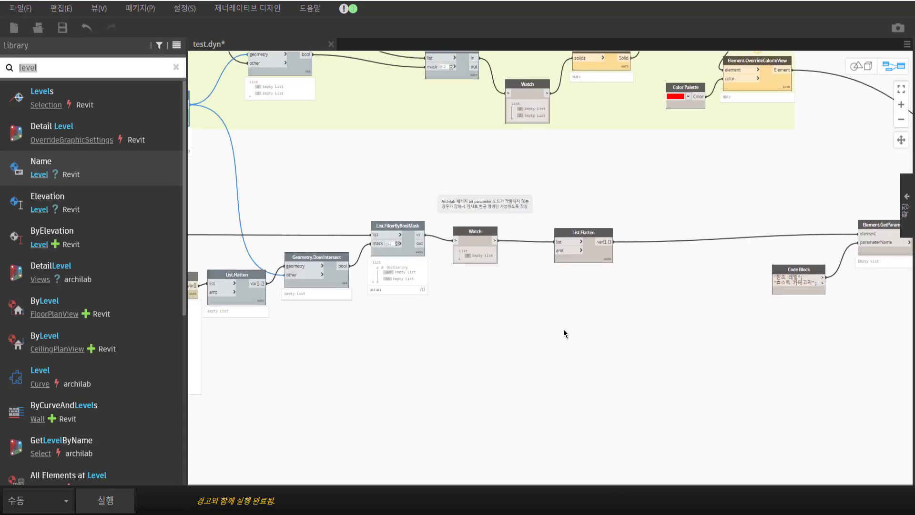
middle_click_drag(394, 298, 657, 309)
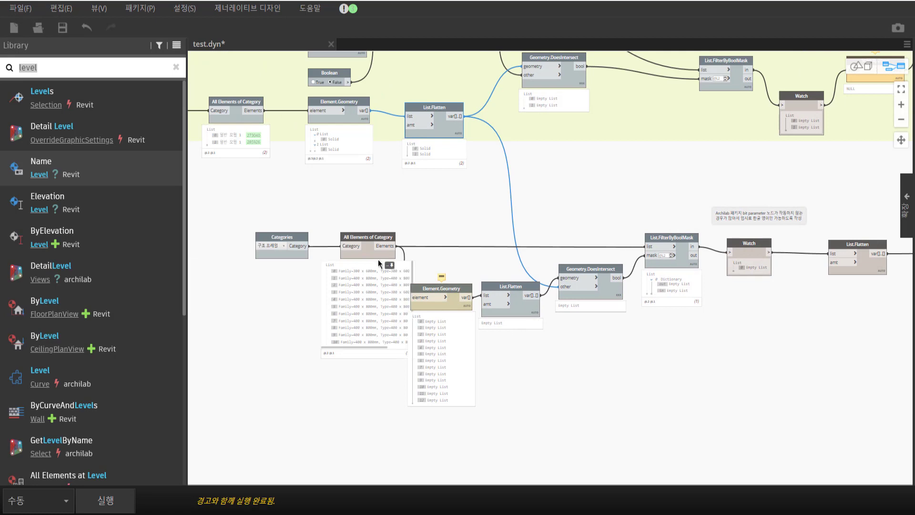
mouse_move(319, 238)
left_mouse_down()
mouse_move(276, 260)
mouse_move(216, 255)
left_mouse_up()
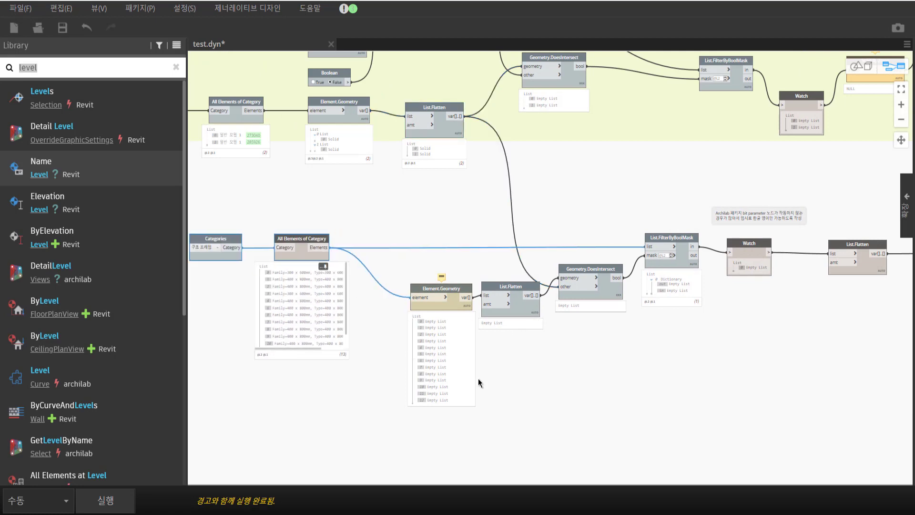
scroll(353, 262, "up", 1)
scroll(354, 262, "up", 1)
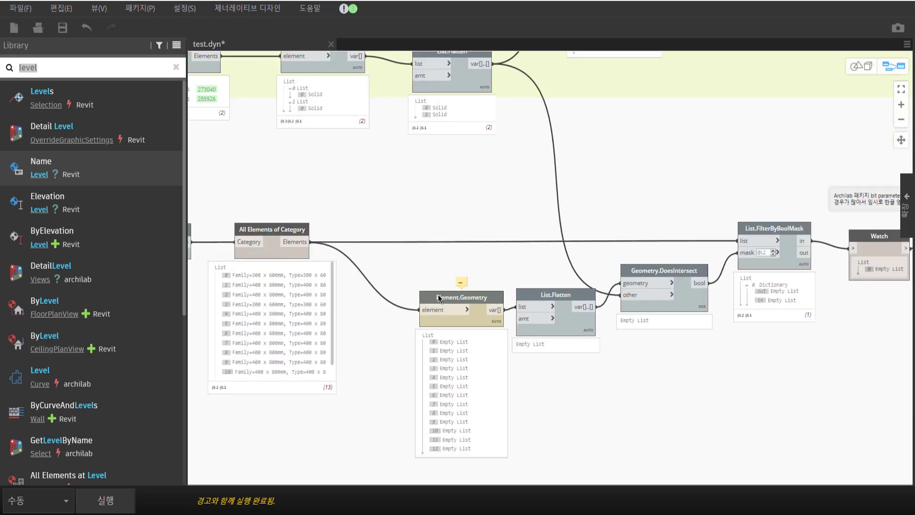
left_click_drag(440, 298, 397, 295)
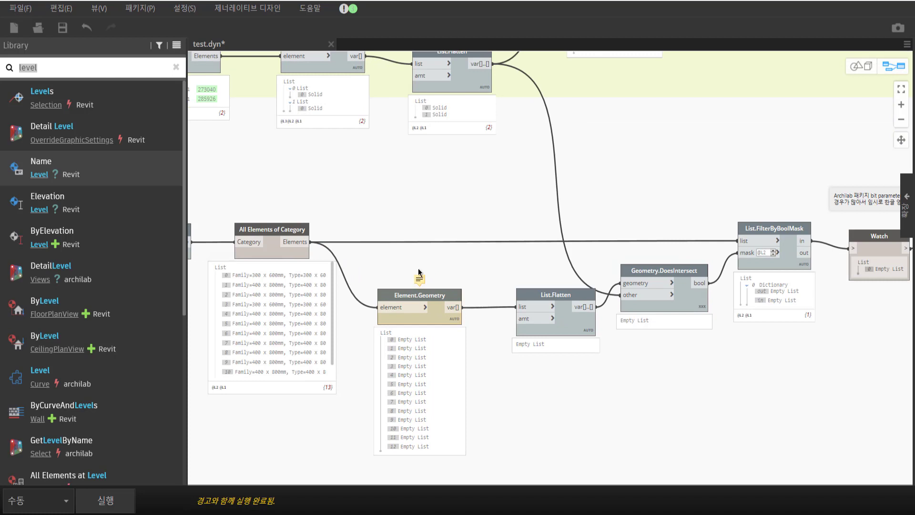
mouse_move(461, 282)
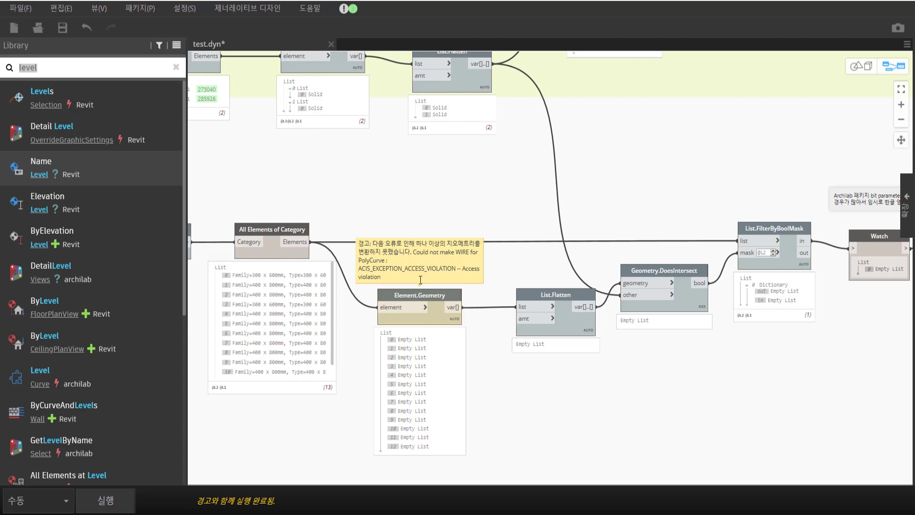
left_click_drag(419, 295, 422, 300)
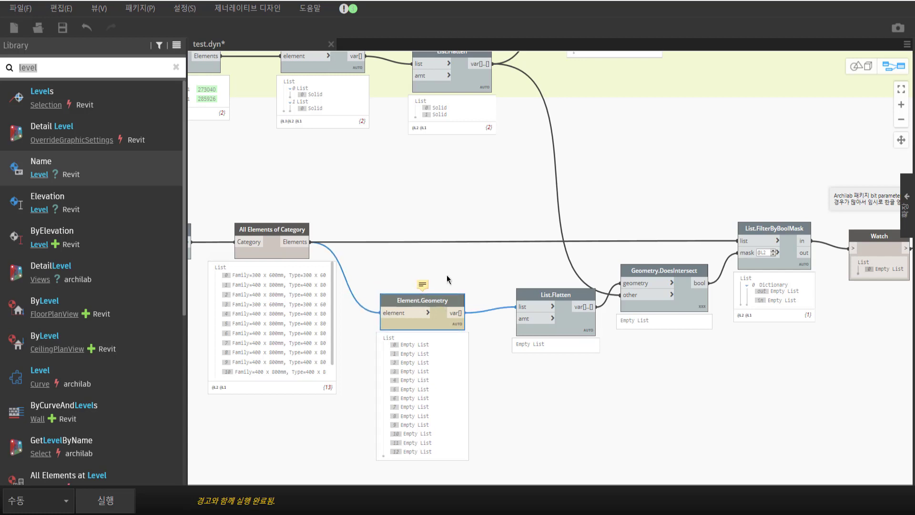
- Set the run mode to Automatic and reconnect All Elements of Category to Element.Geometry
left_click(567, 332)
middle_click_drag(493, 241, 578, 260)
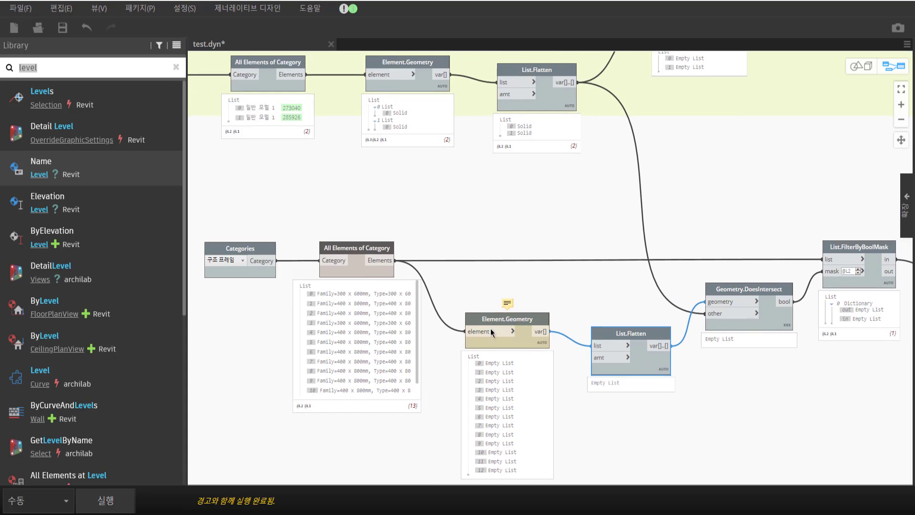
left_click(395, 260)
left_click(35, 501)
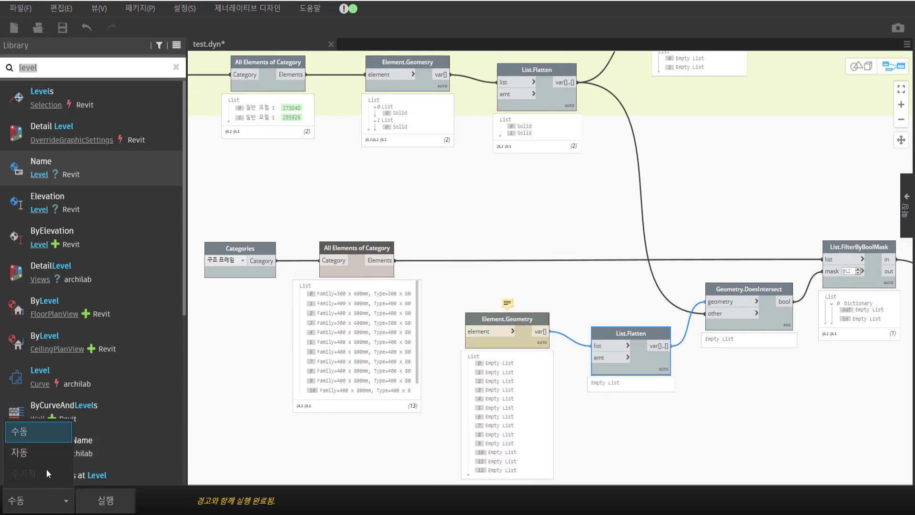
left_click(43, 470)
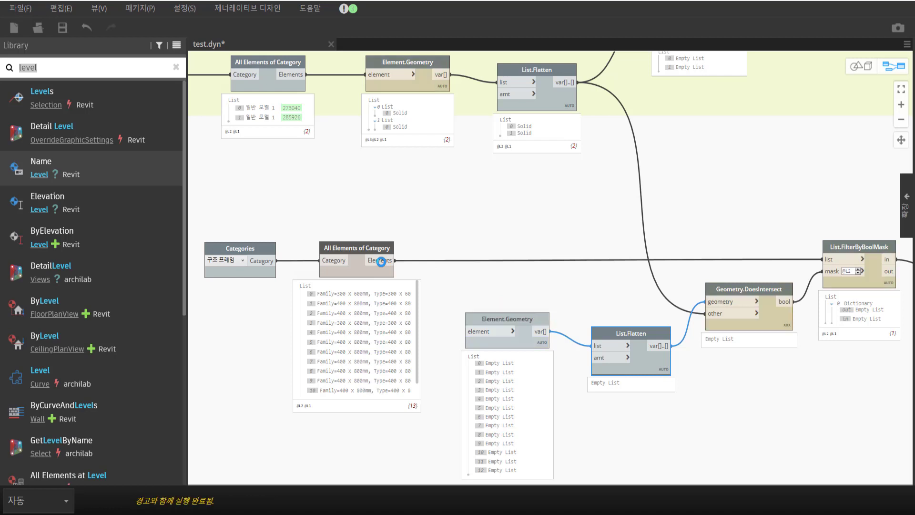
left_click(487, 332)
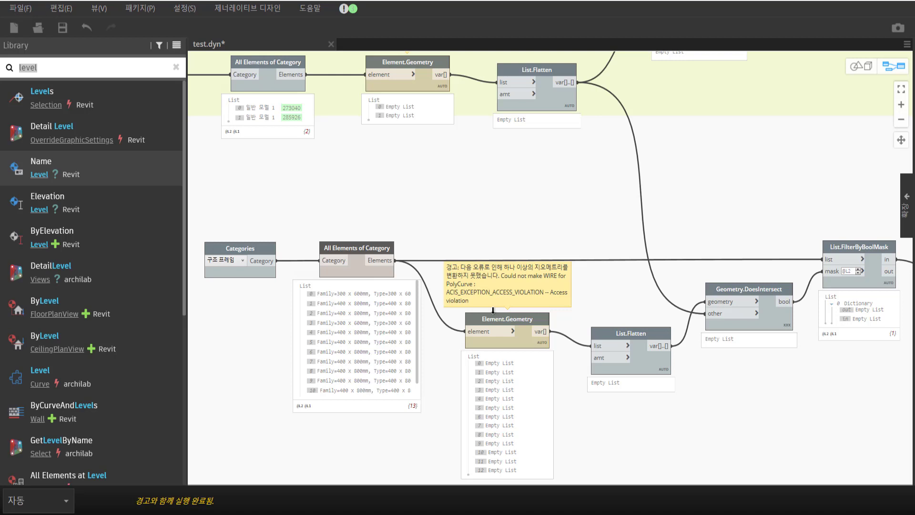
- Save the clash graph and reopen test.dyn from the Start page's Recent list
left_click(63, 30)
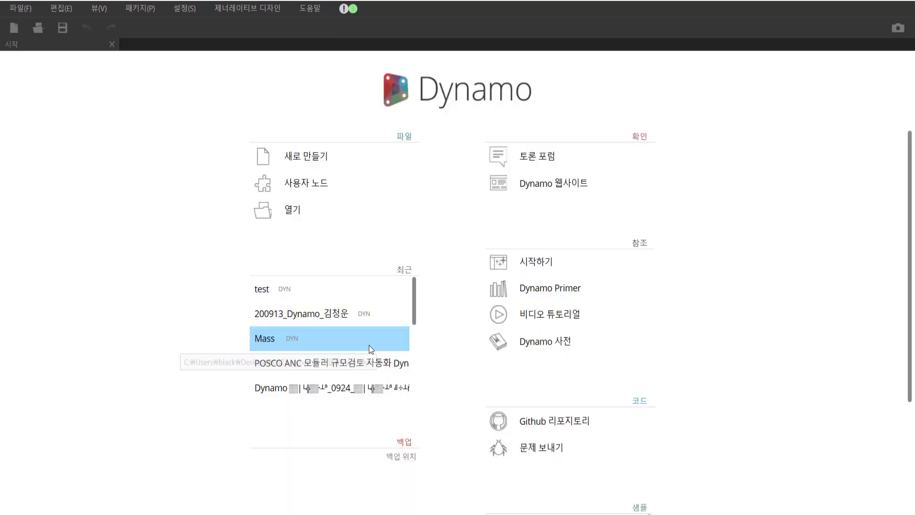
left_click(341, 285)
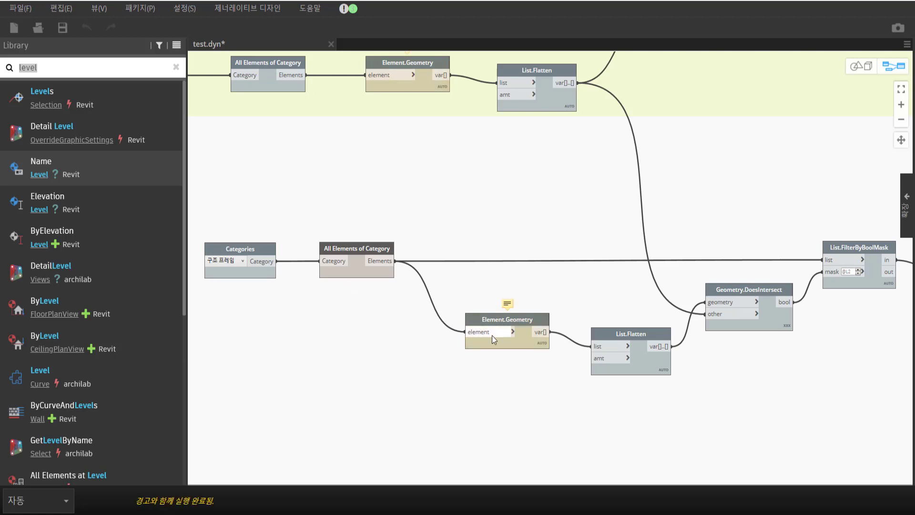
left_click(547, 358)
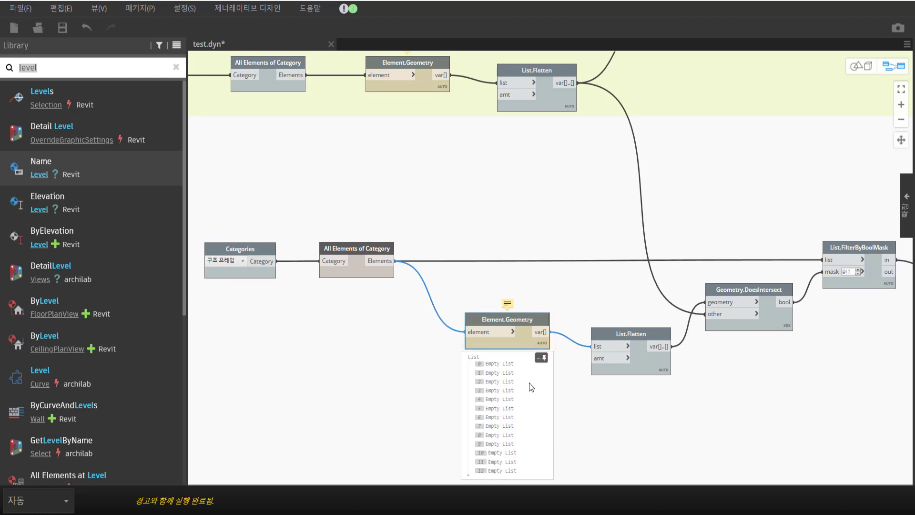
- Inspect the framing element and geometry previews, still empty lists, then re-maximize the window
left_click(381, 280)
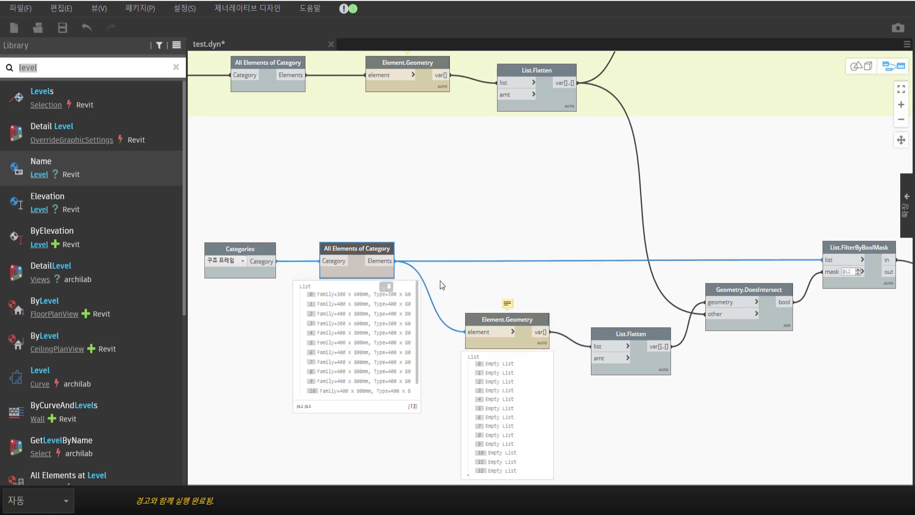
scroll(434, 252, "down", 2)
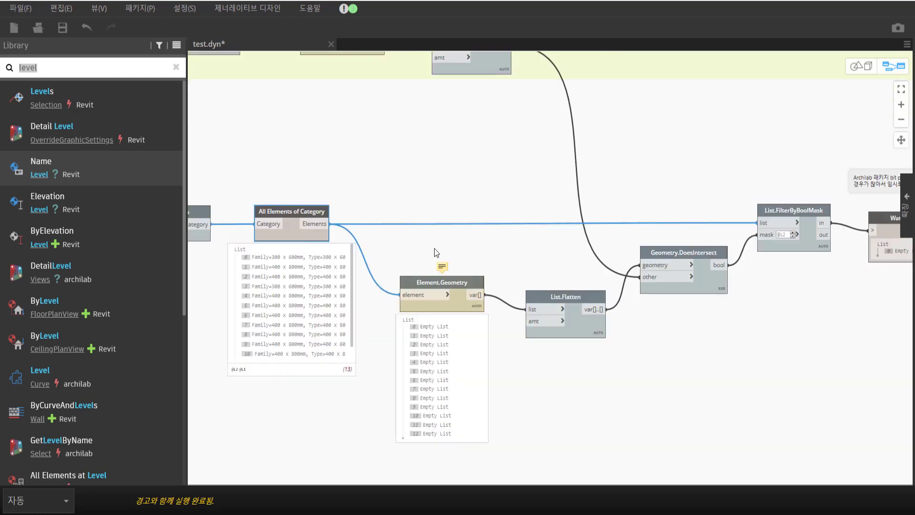
scroll(485, 253, "up", 2)
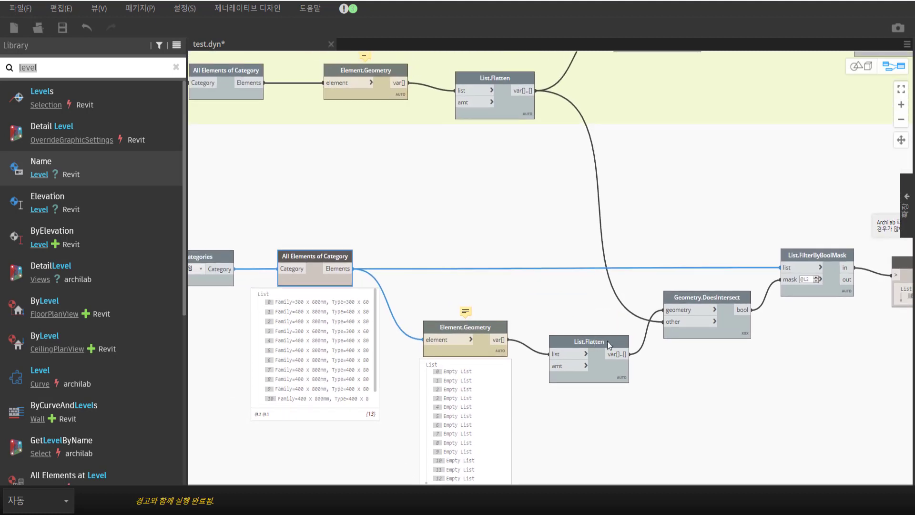
left_click(615, 374)
mouse_move(465, 310)
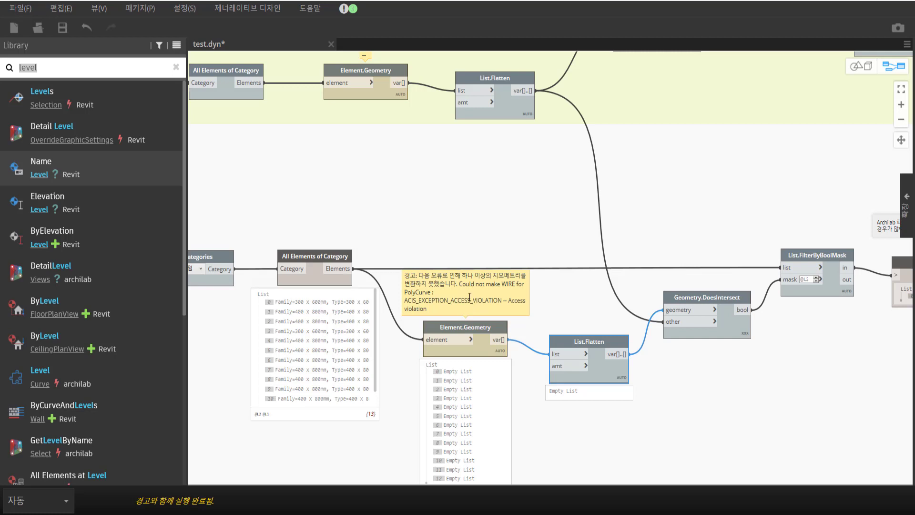
left_click(519, 257)
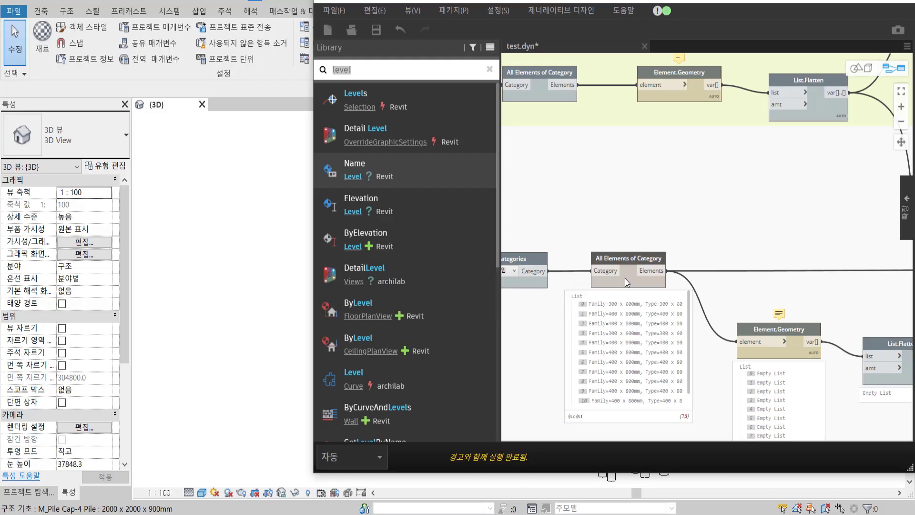
mouse_move(524, 5)
left_mouse_down()
mouse_move(251, 49)
mouse_move(340, 26)
left_mouse_up()
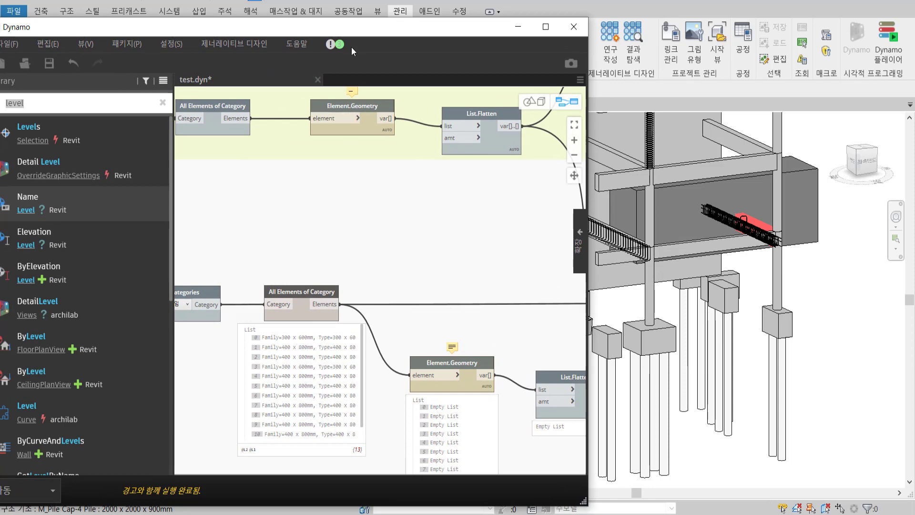
double_click(413, 32)
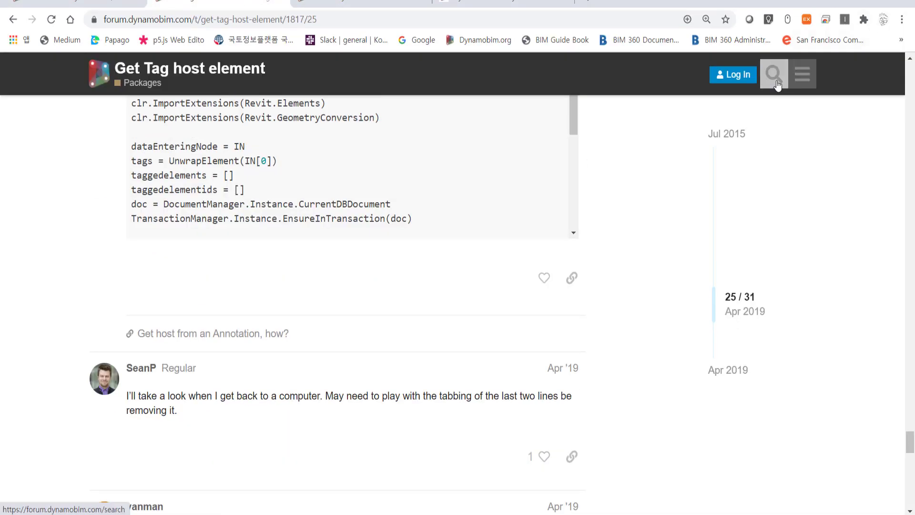
- Search the Dynamo Forum for 'access_violation', correcting the misspelled query
left_click(774, 74)
type("a")
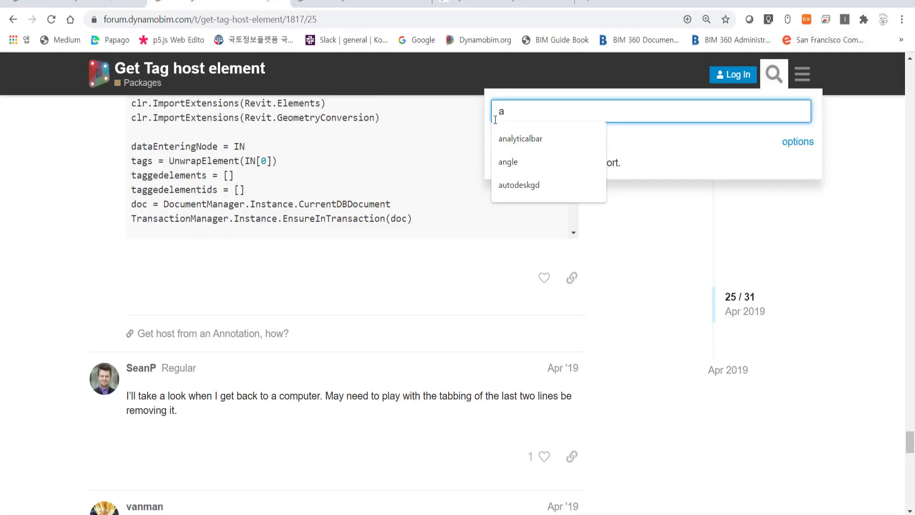
type("cess ")
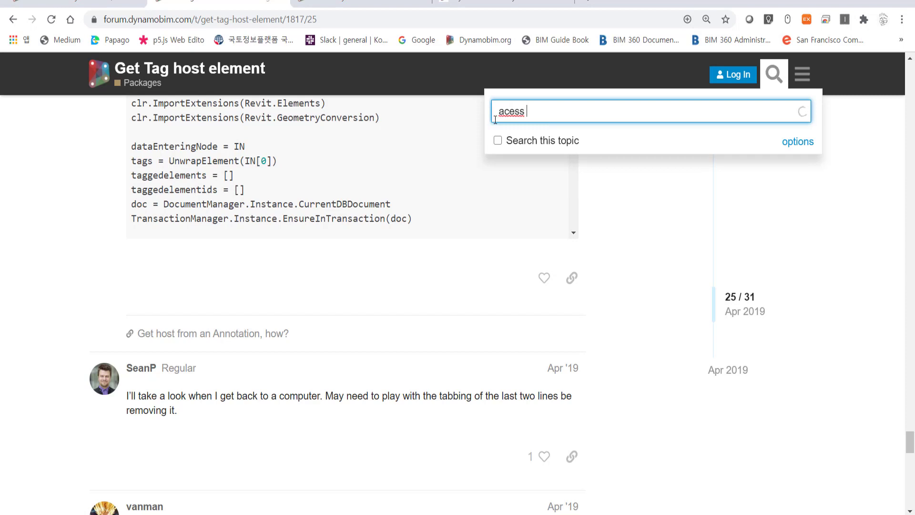
type("viol")
type("ation")
key("Return")
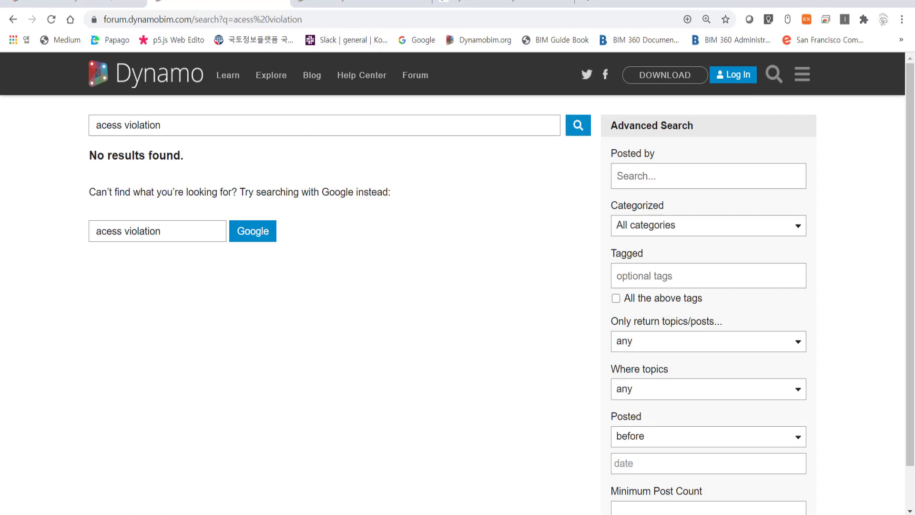
left_click(619, 494)
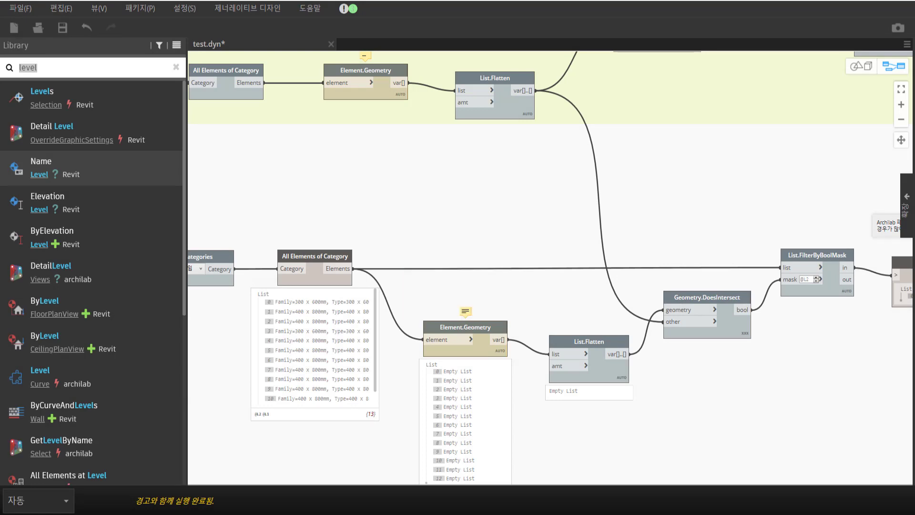
key("alt+Tab")
left_click(103, 126)
type("ccess_violation")
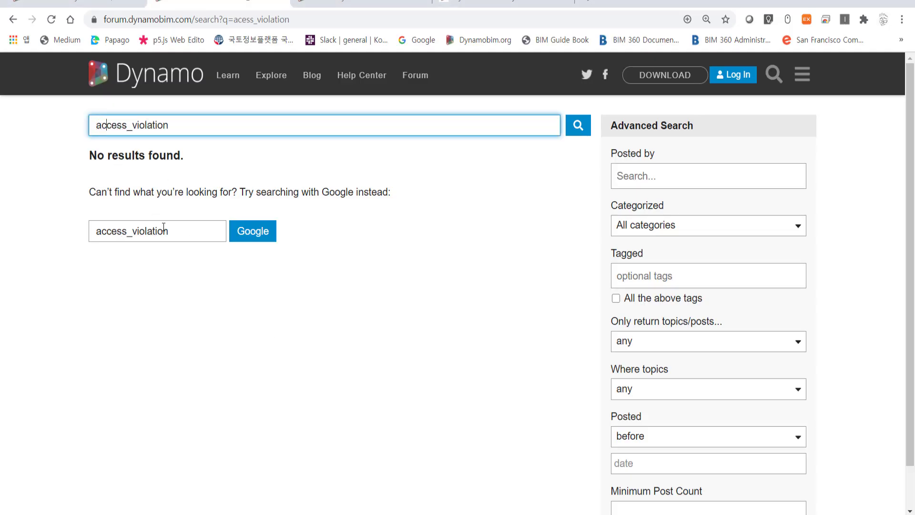
key("Return")
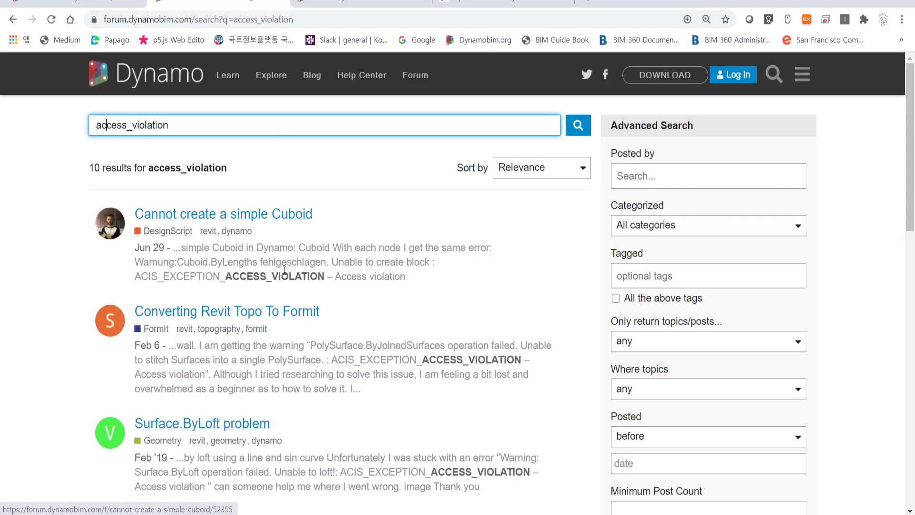
- Open the 'Cannot create a simple Cuboid' thread and read the Dynamo version question
left_click(187, 278)
triple_click(187, 278)
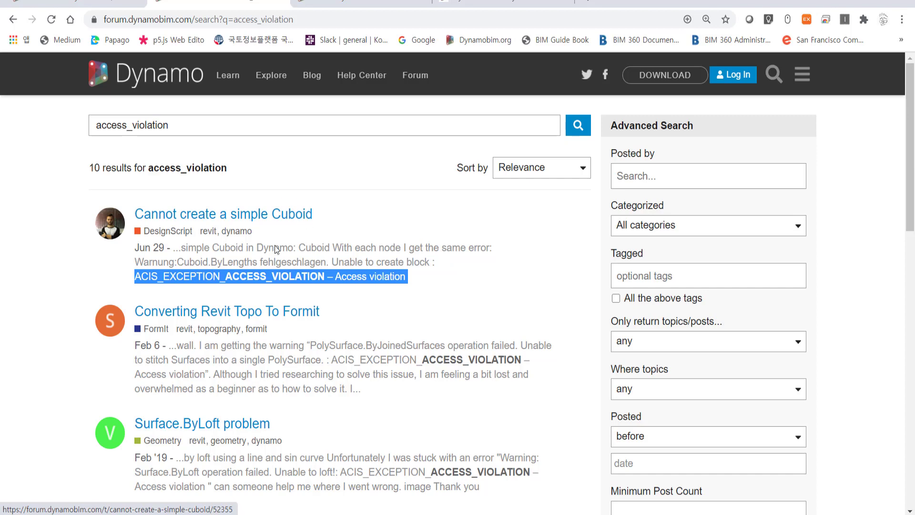
left_click(280, 221)
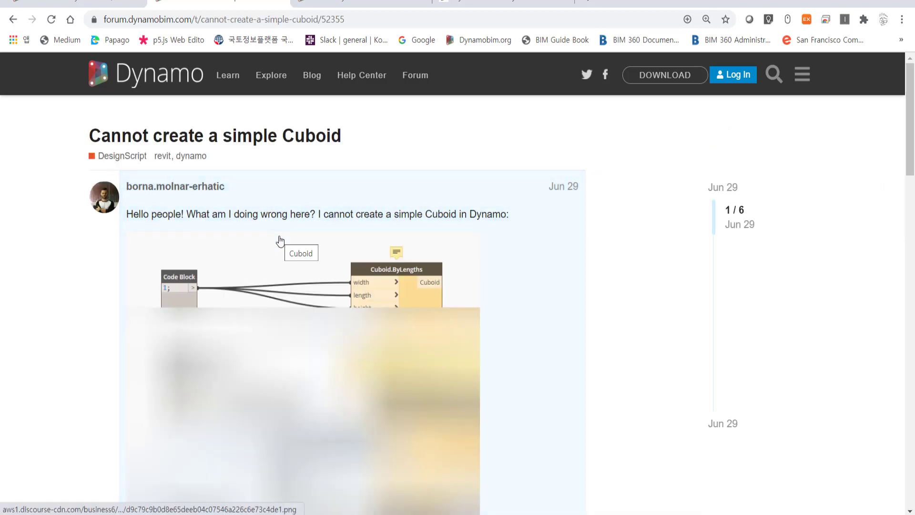
scroll(346, 191, "down", 2)
scroll(345, 172, "down", 2)
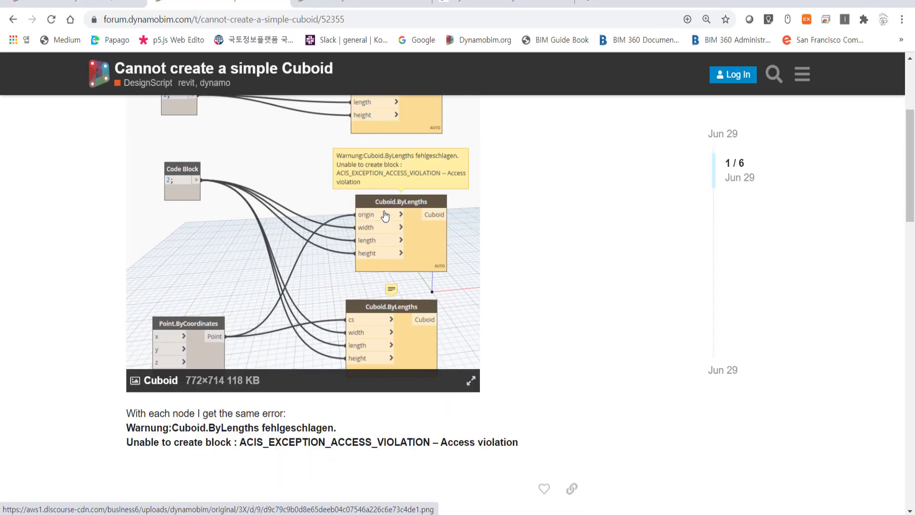
scroll(346, 173, "down", 5)
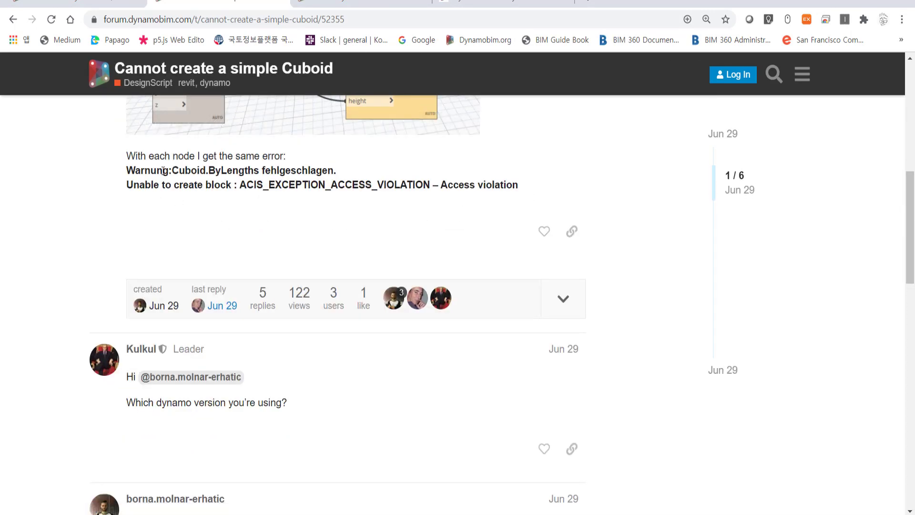
scroll(162, 238, "down", 3)
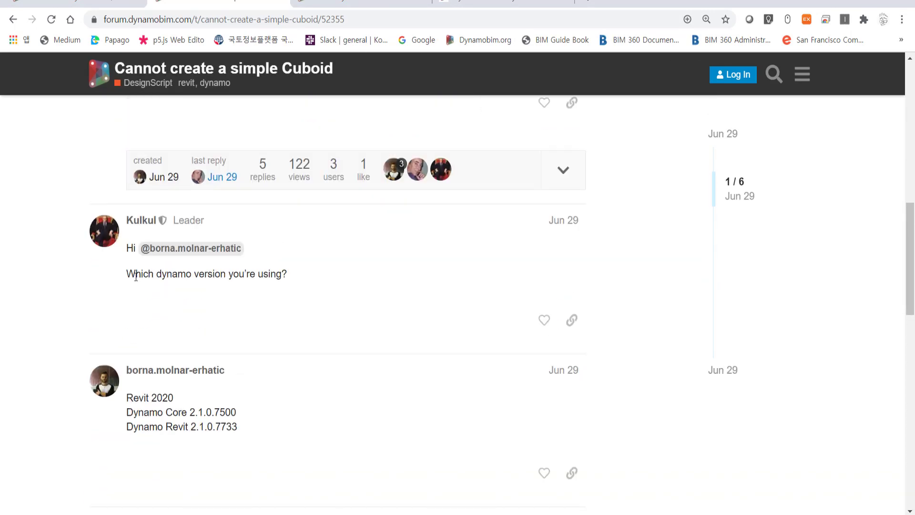
left_click_drag(135, 275, 299, 284)
left_click(299, 284)
- Read the replies suggesting inputs 1000 and 2000 and changing the scaling settings
scroll(245, 339, "down", 3)
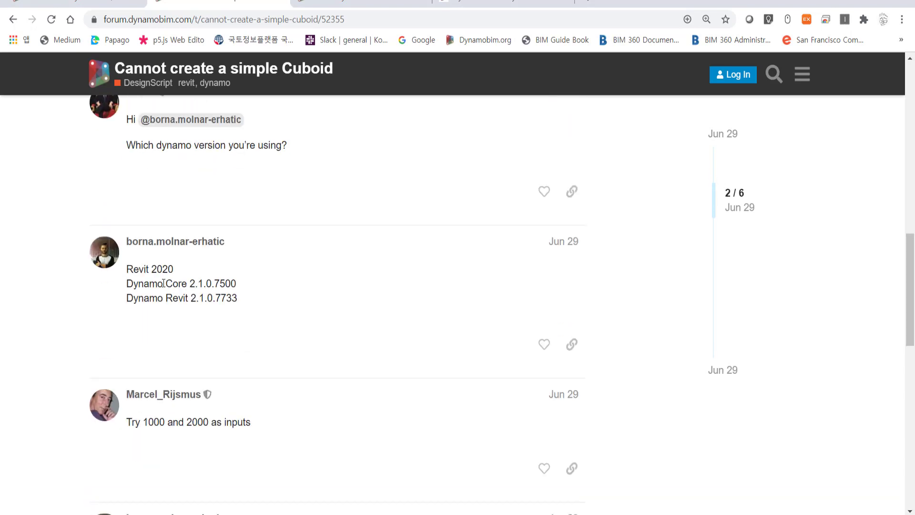
left_click_drag(163, 283, 266, 315)
left_click(144, 422)
scroll(144, 422, "down", 3)
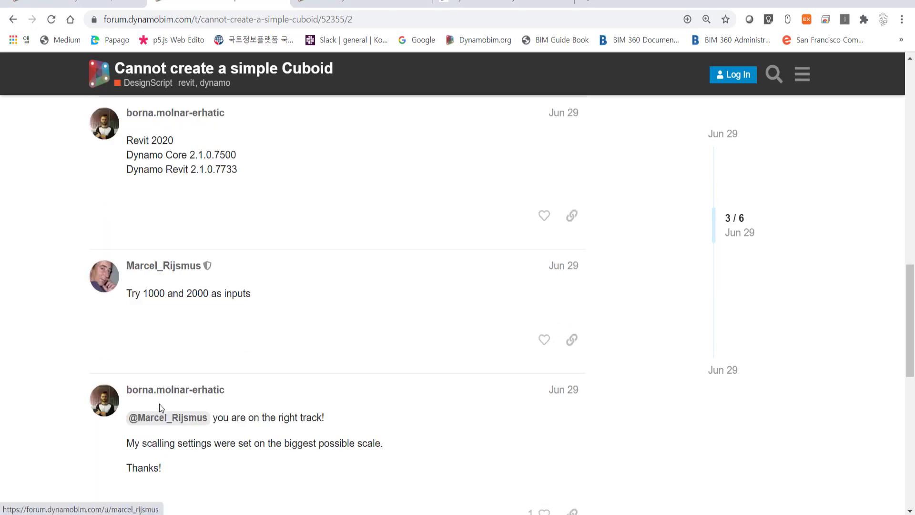
left_click_drag(141, 293, 189, 295)
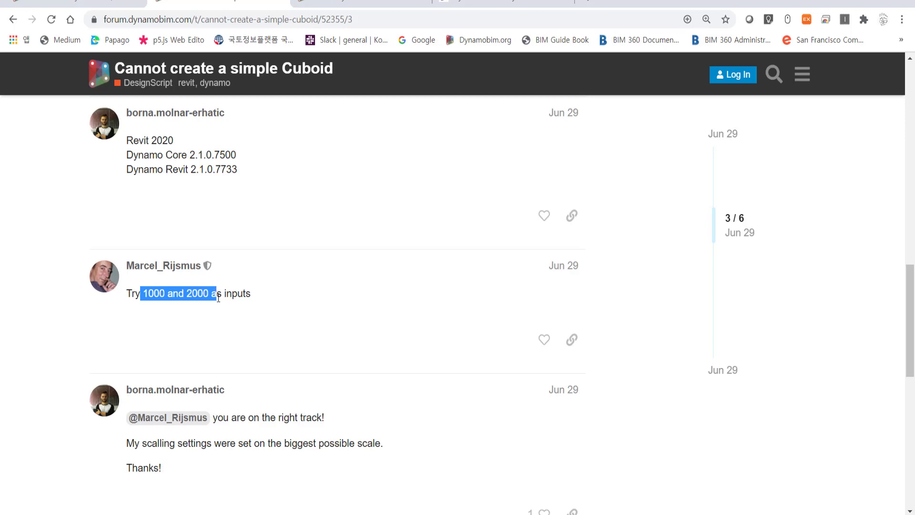
left_click_drag(195, 299, 258, 300)
left_click(258, 300)
triple_click(248, 291)
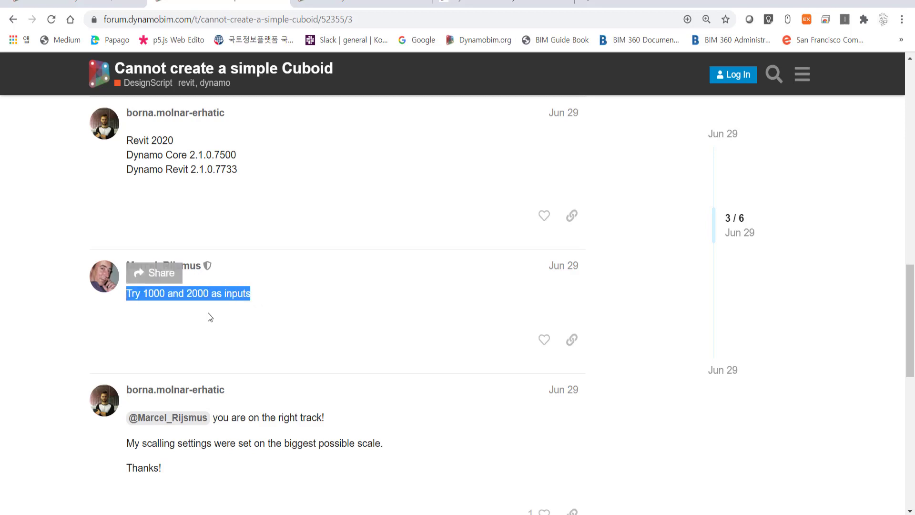
scroll(206, 317, "down", 3)
mouse_move(135, 314)
left_mouse_down()
mouse_move(221, 327)
mouse_move(373, 327)
left_mouse_up()
left_click(371, 327)
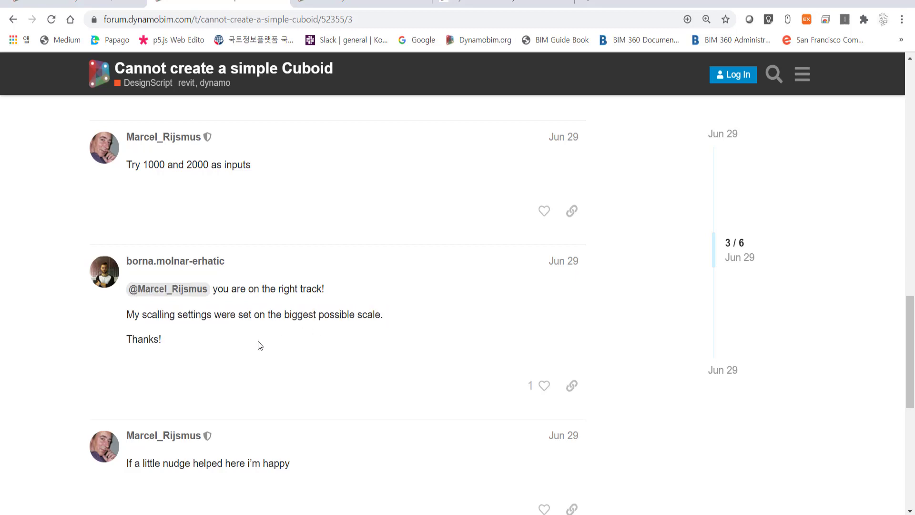
scroll(258, 341, "down", 3)
scroll(508, 110, "up", 2)
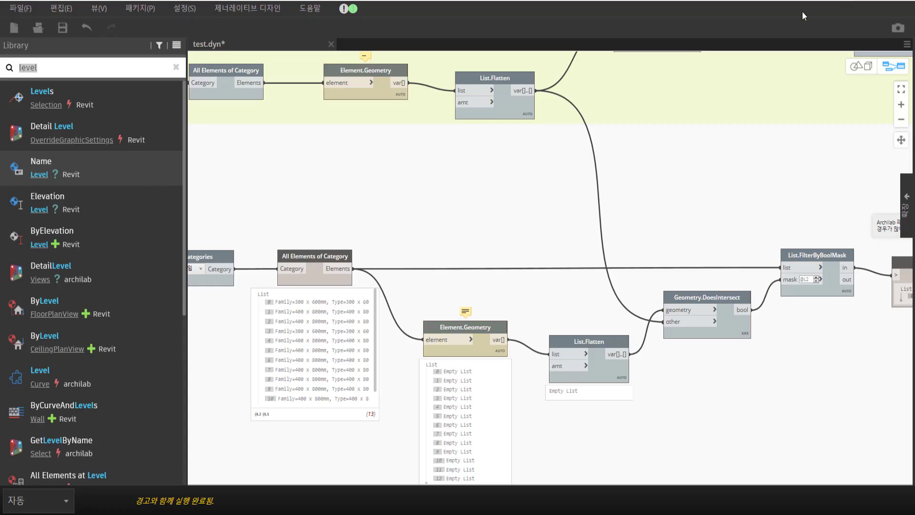
- Change Dynamo's geometry scaling from 아주 큼 (extra large) to 큼 (large) and apply it
left_click(101, 9)
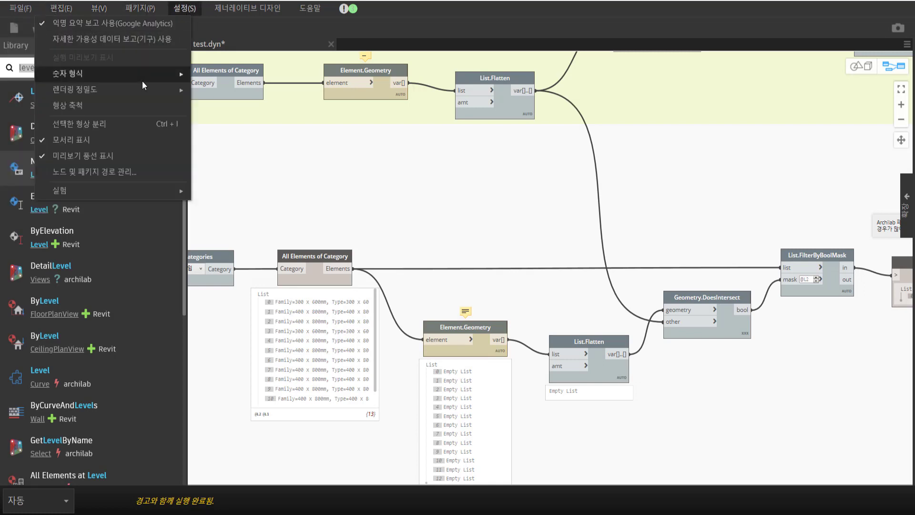
left_click(146, 103)
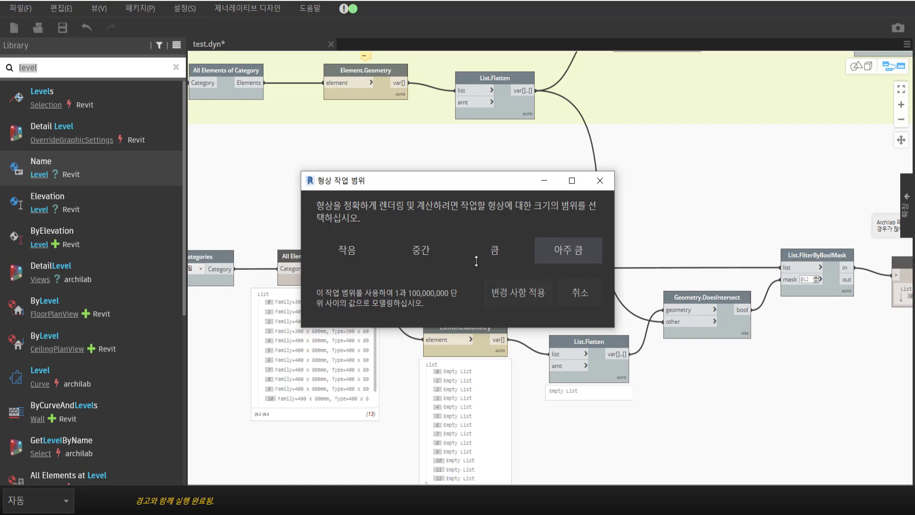
left_click(496, 262)
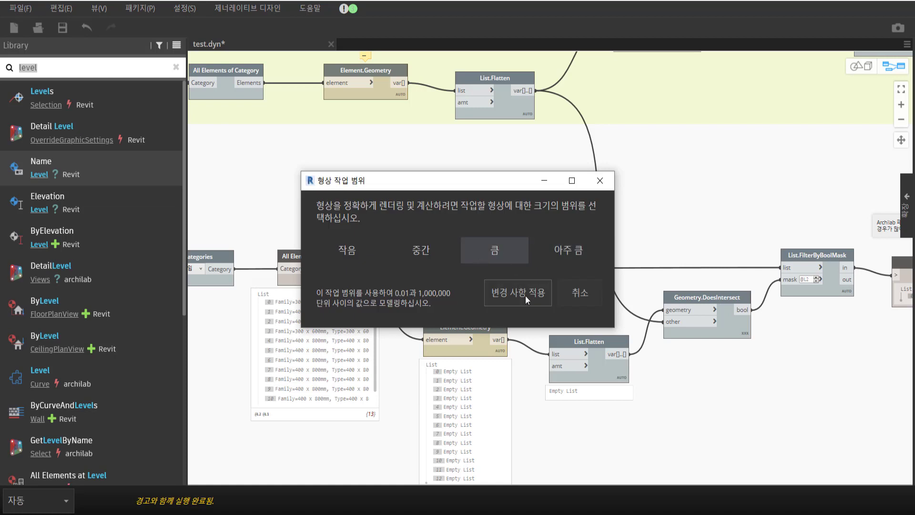
left_click(526, 296)
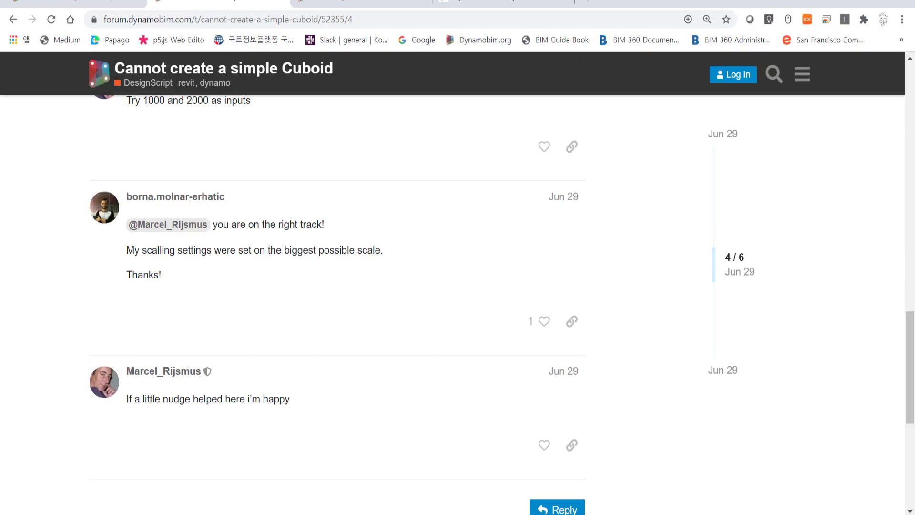
- Finish the Cuboid thread and return to the access_violation search results
left_click_drag(140, 403, 284, 411)
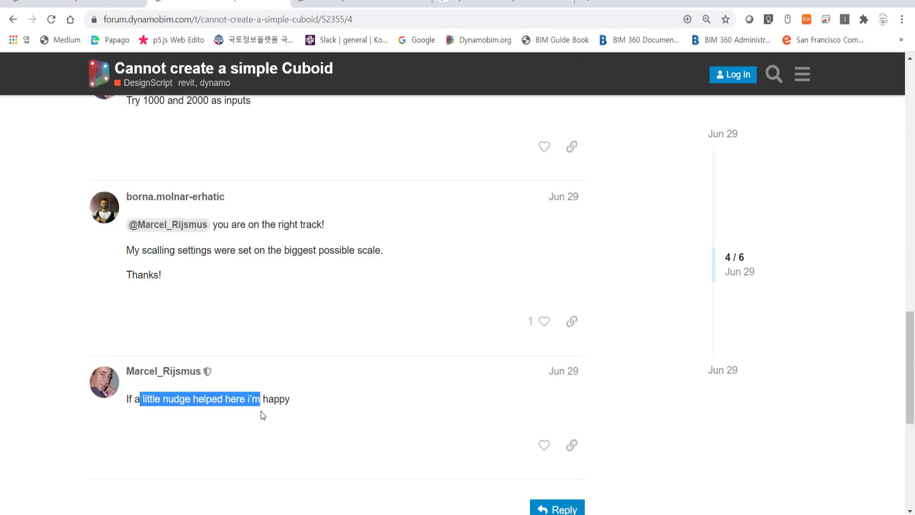
left_click(284, 411)
scroll(283, 411, "down", 2)
scroll(284, 410, "down", 2)
scroll(262, 308, "up", 4)
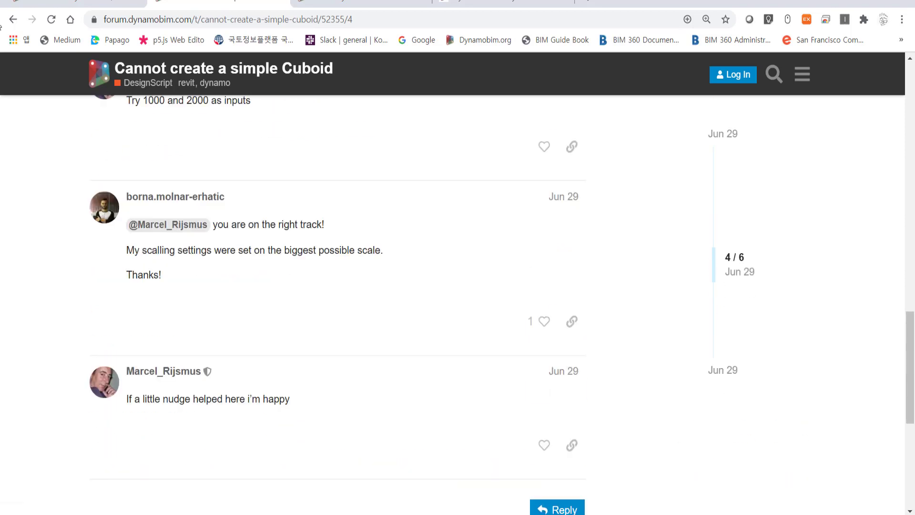
left_click(12, 20)
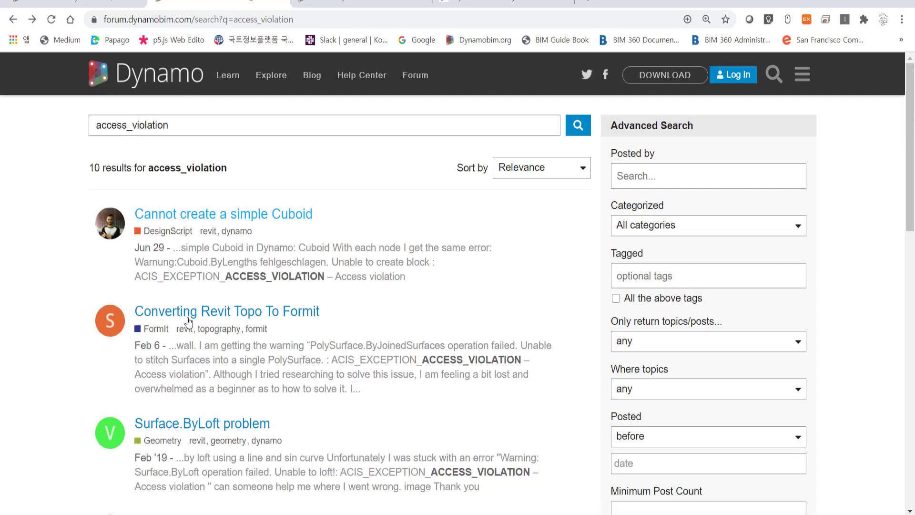
scroll(365, 324, "down", 1)
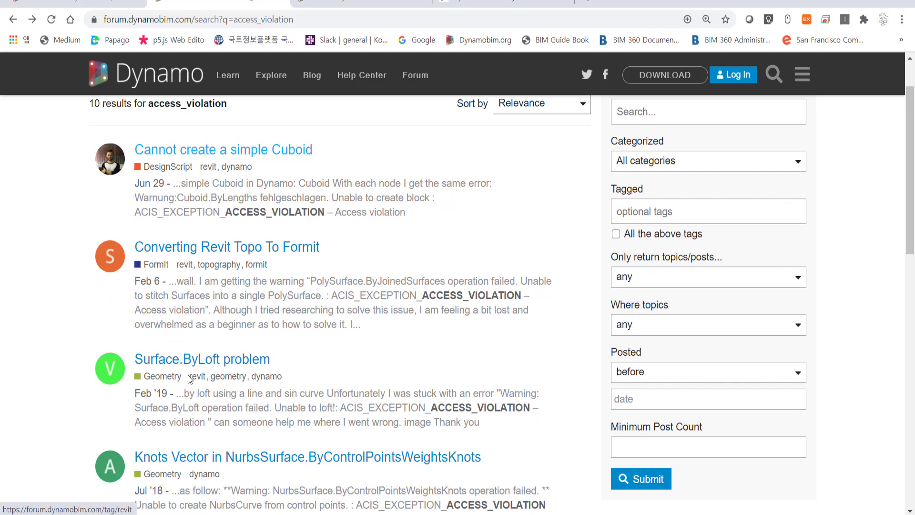
scroll(229, 372, "down", 2)
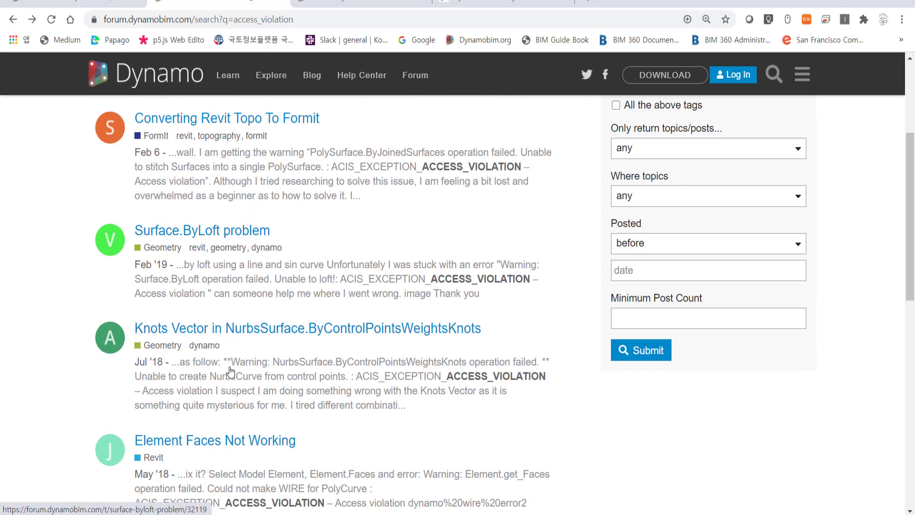
- Open and read through the 'Surface.ByLoft problem' thread
left_click(226, 231)
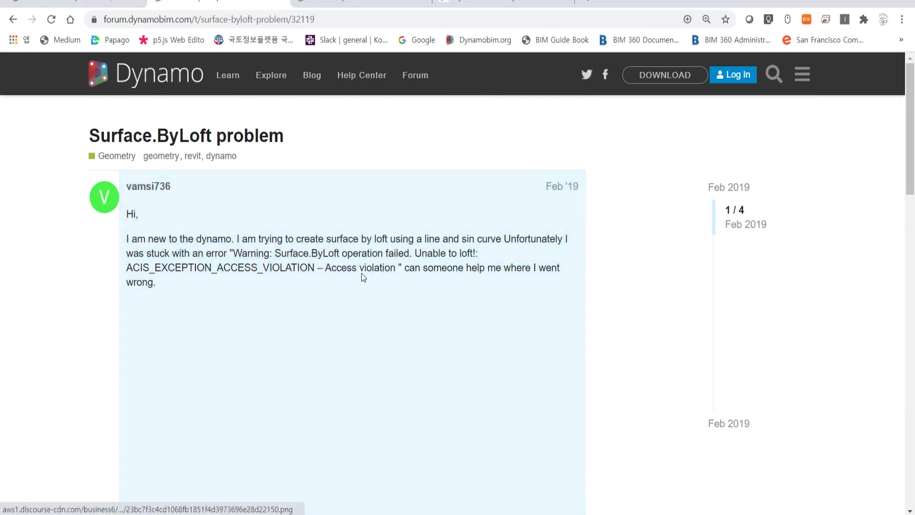
scroll(391, 265, "down", 1)
scroll(391, 265, "down", 7)
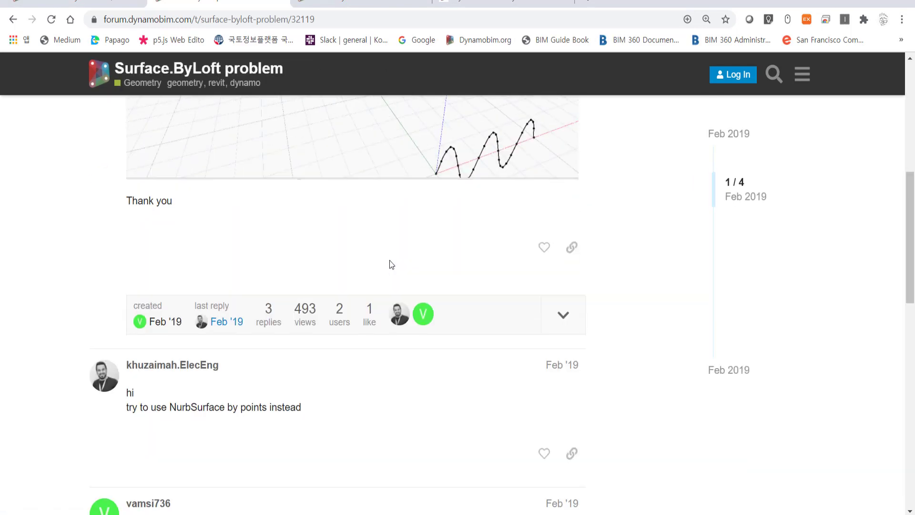
scroll(186, 289, "down", 3)
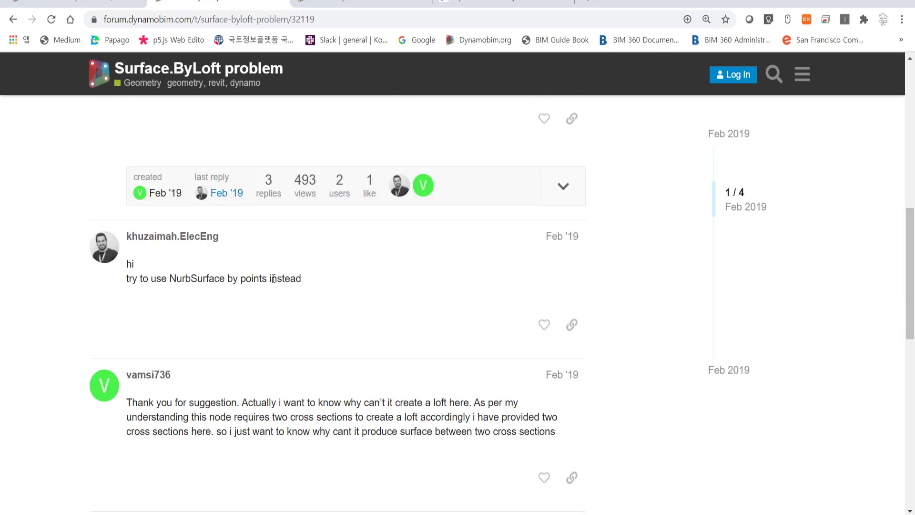
scroll(309, 289, "down", 3)
scroll(176, 299, "down", 5)
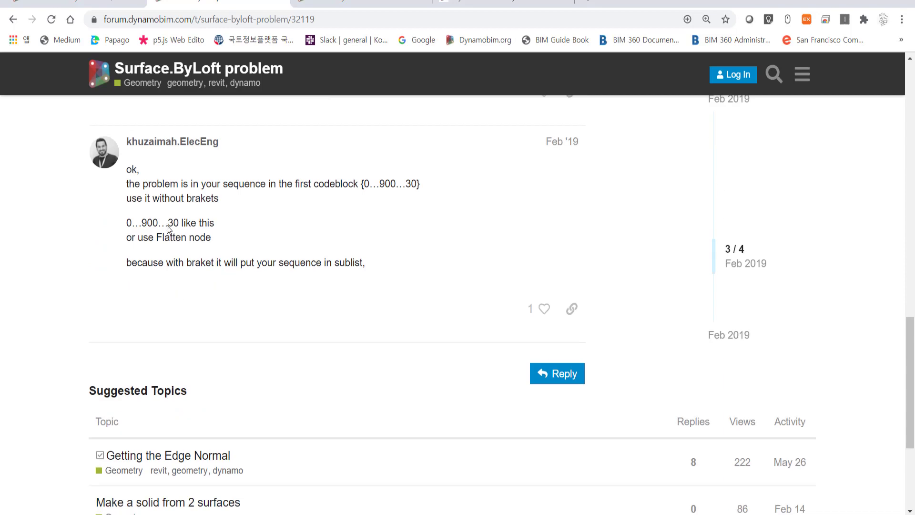
left_click_drag(126, 184, 204, 262)
left_click(205, 262)
scroll(205, 261, "down", 4)
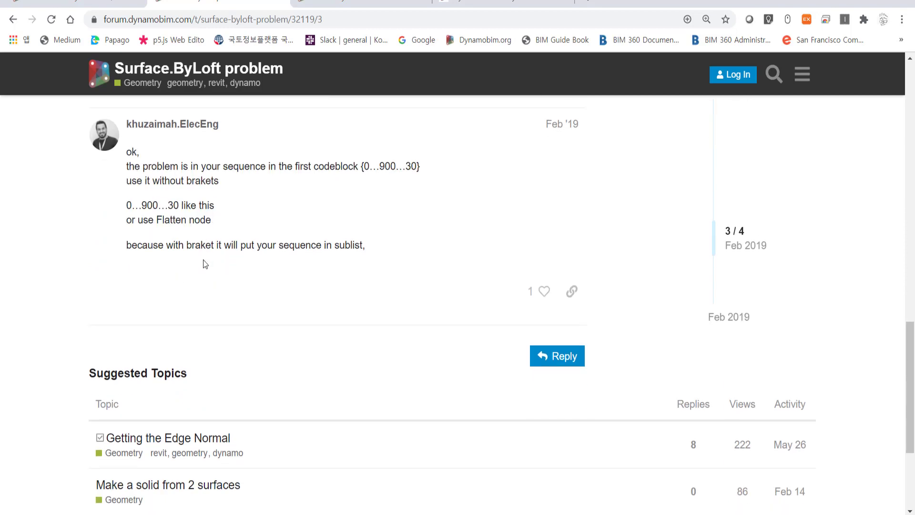
- Go back to the results and open the 'What is NO_CUR_BB' thread
left_click(23, 20)
scroll(275, 316, "down", 4)
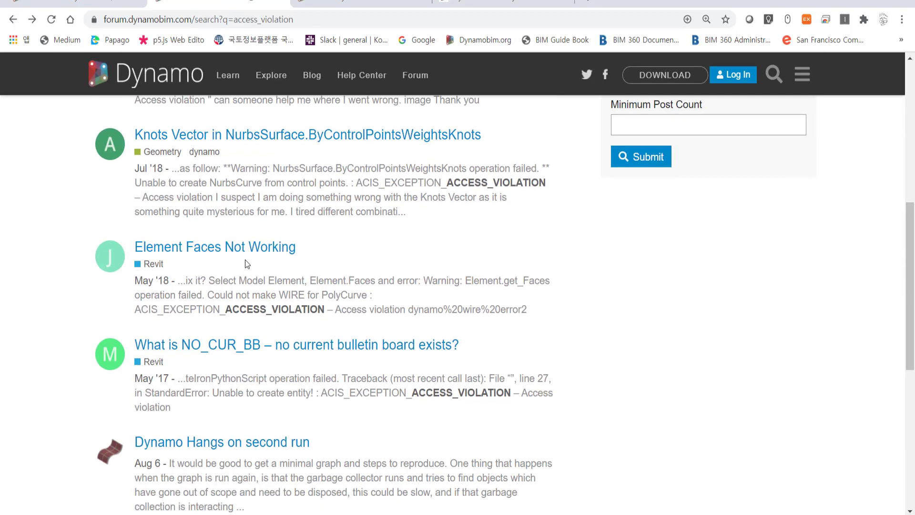
scroll(243, 257, "down", 2)
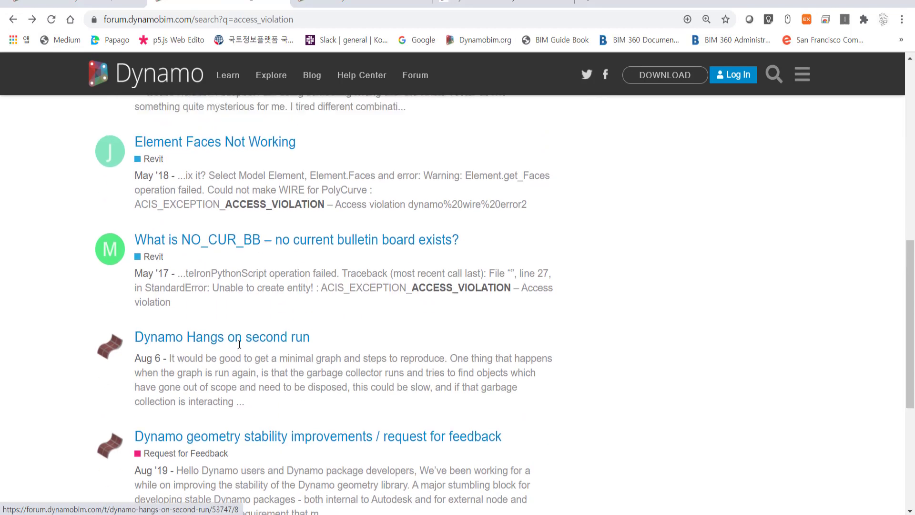
scroll(240, 344, "down", 2)
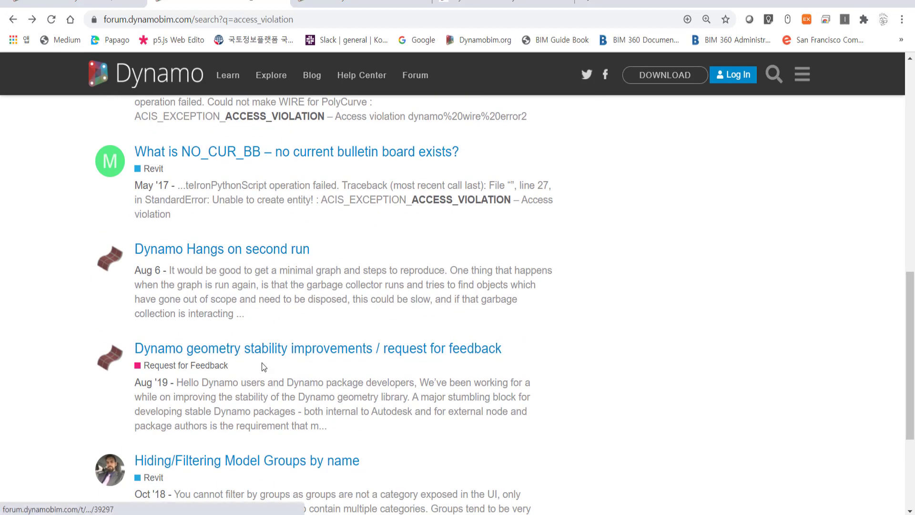
scroll(264, 366, "down", 3)
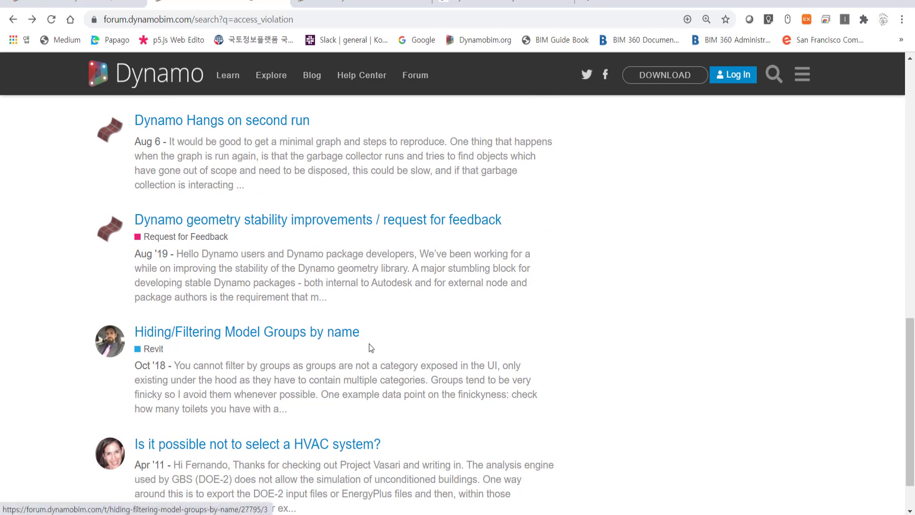
scroll(326, 412, "down", 1)
scroll(326, 412, "up", 6)
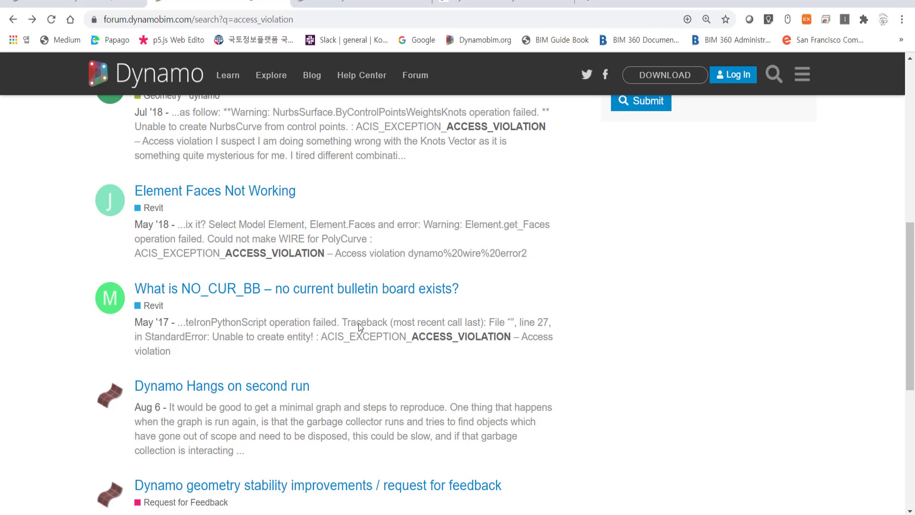
left_click(322, 292)
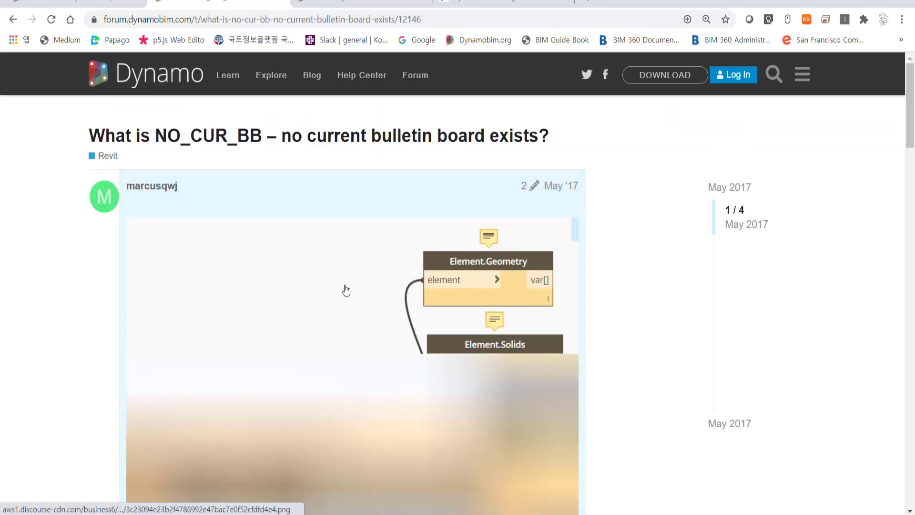
- Read the first reply in the NO_CUR_BB thread
scroll(351, 286, "down", 2)
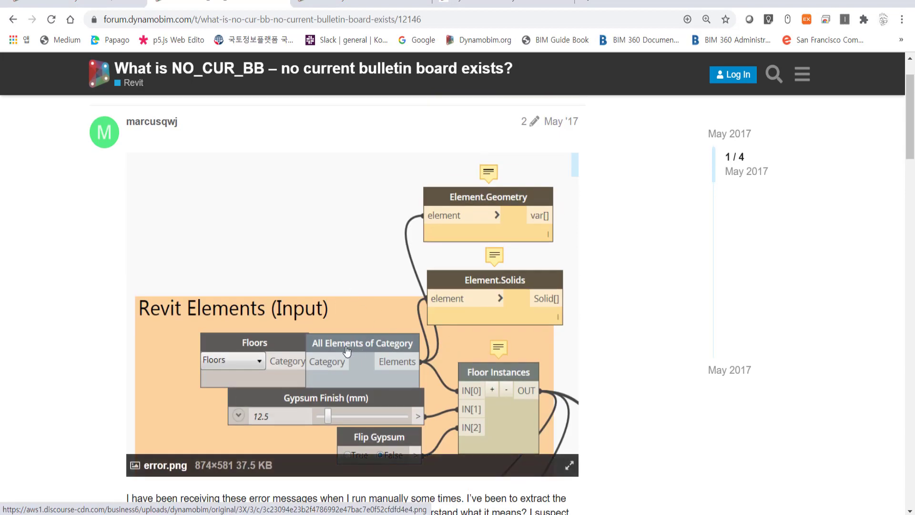
scroll(370, 306, "down", 5)
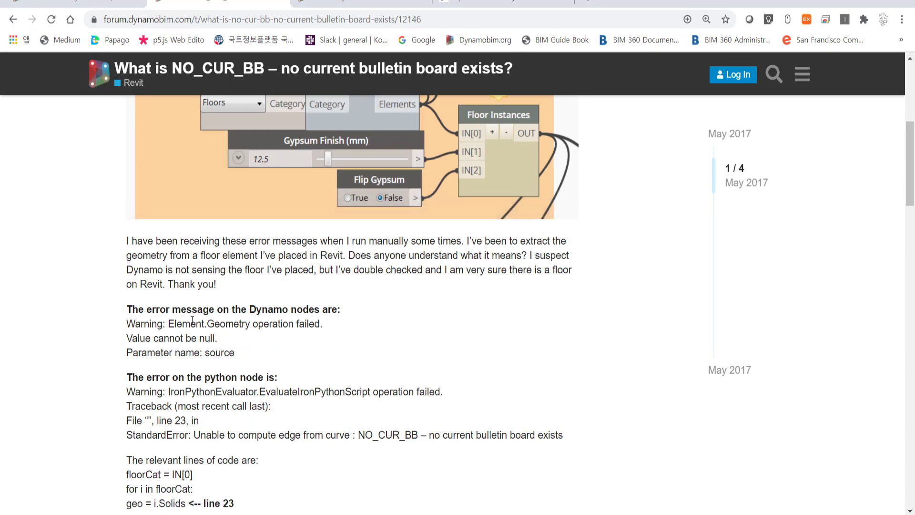
scroll(195, 315, "down", 3)
scroll(200, 313, "down", 5)
double_click(156, 315)
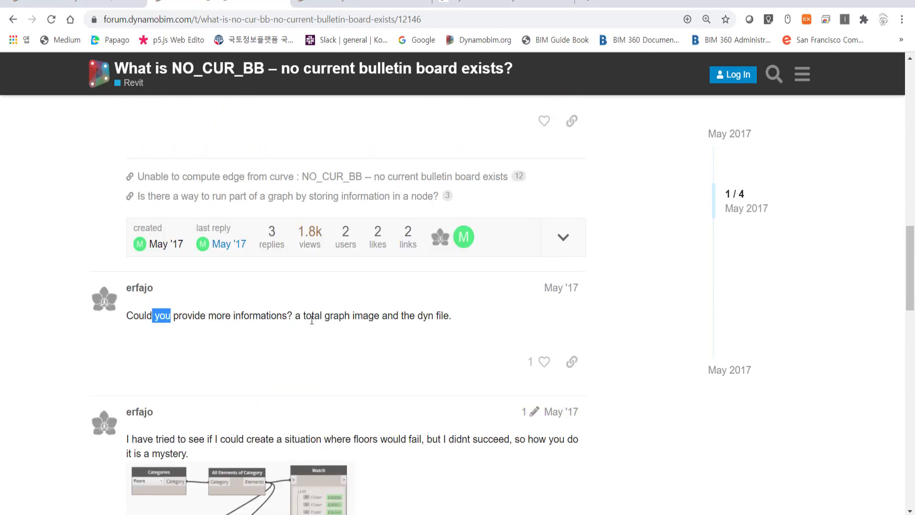
left_click(329, 327)
scroll(329, 327, "down", 5)
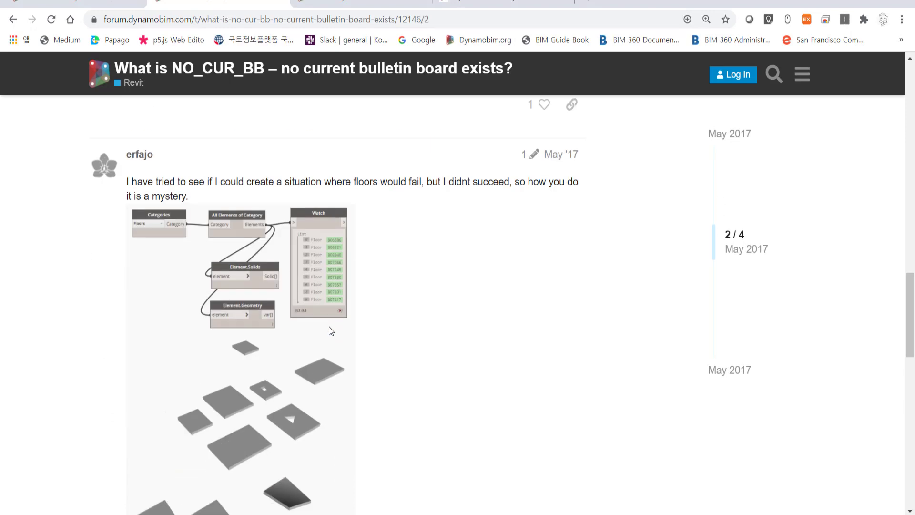
scroll(252, 249, "down", 8)
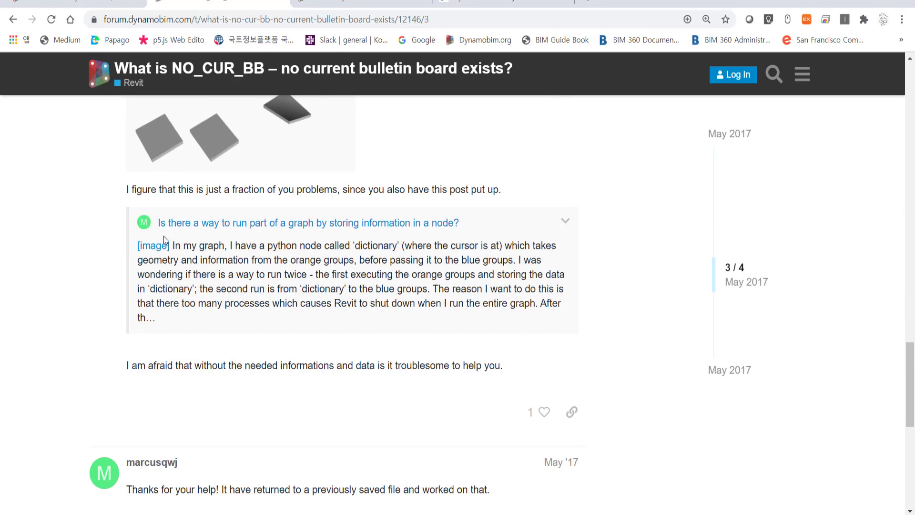
- Read the solution about troublesome data and the poster's thank-you reply
left_click_drag(206, 193, 343, 348)
left_click(329, 365)
left_click_drag(177, 363, 448, 363)
left_click(449, 362)
left_click_drag(349, 363, 448, 368)
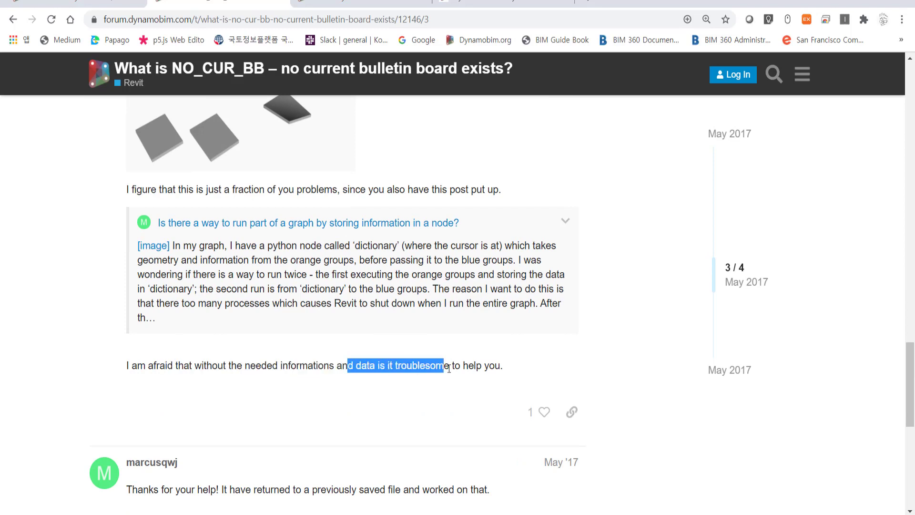
left_click(449, 368)
scroll(252, 373, "down", 5)
mouse_move(145, 233)
left_mouse_down()
mouse_move(283, 243)
mouse_move(470, 234)
left_mouse_up()
left_click(283, 243)
left_click(486, 224)
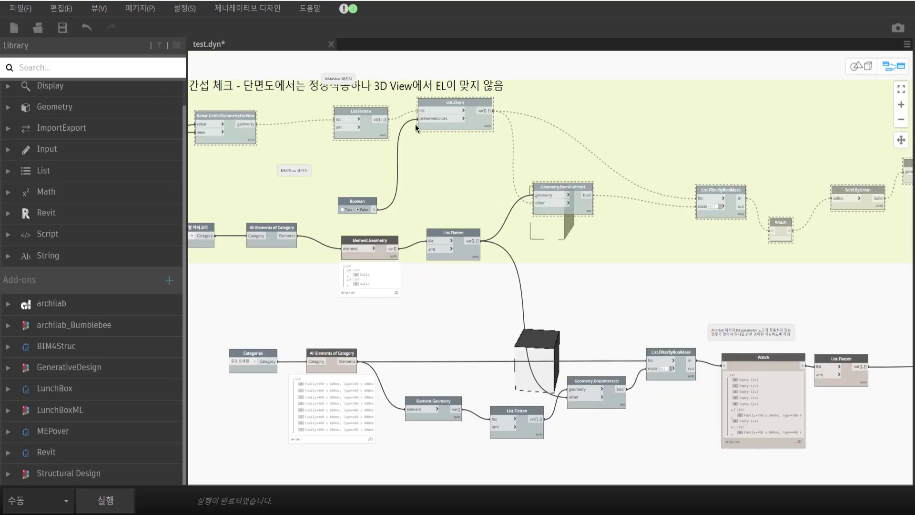
- Unfreeze Rebar.GetFullGeometryForView with its downstream nodes and run the graph again
right_click(230, 142)
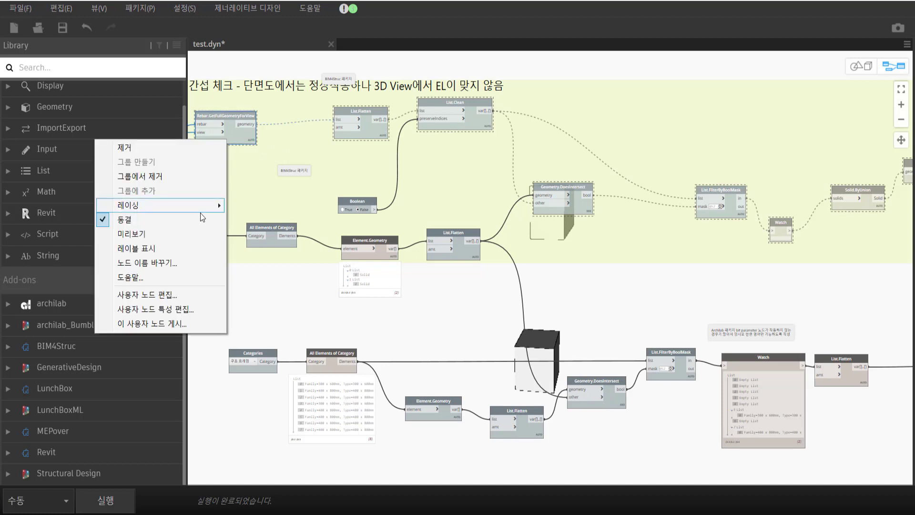
left_click(201, 218)
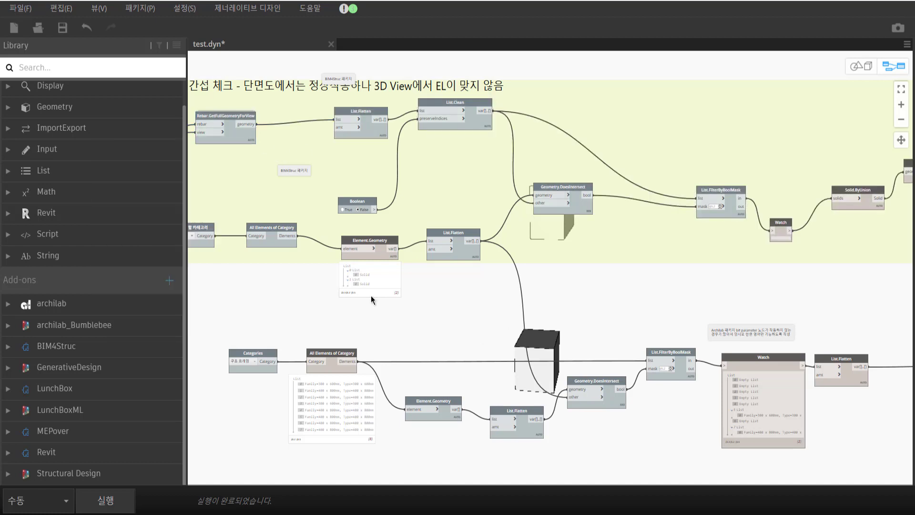
scroll(371, 296, "right", 5)
scroll(507, 206, "right", 1)
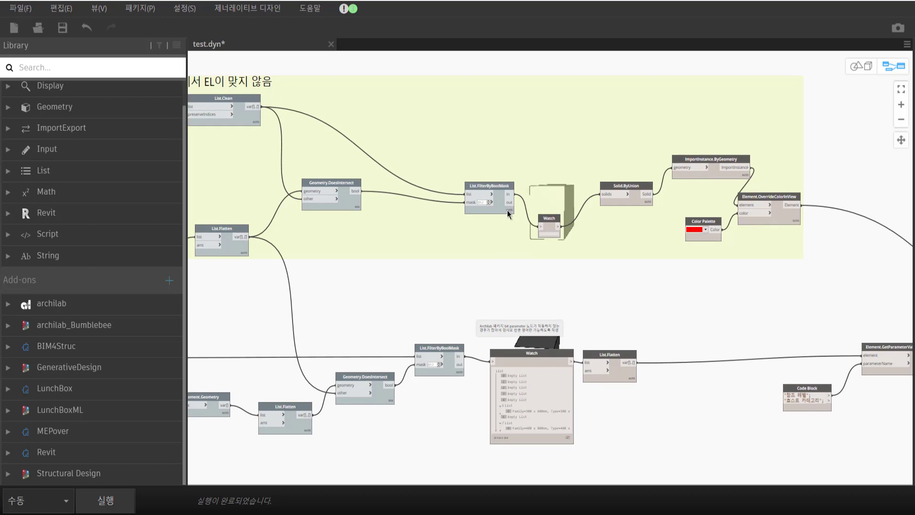
left_click(95, 500)
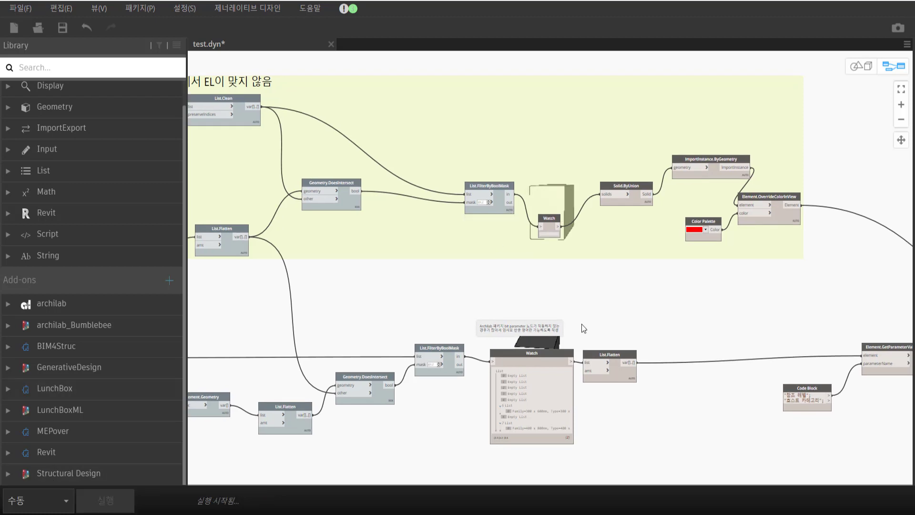
scroll(584, 328, "right", 10)
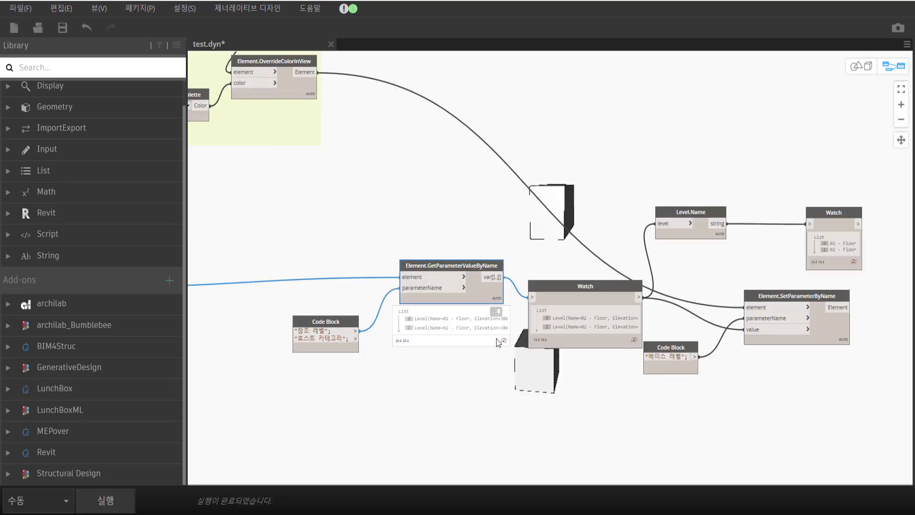
scroll(427, 335, "up", 3)
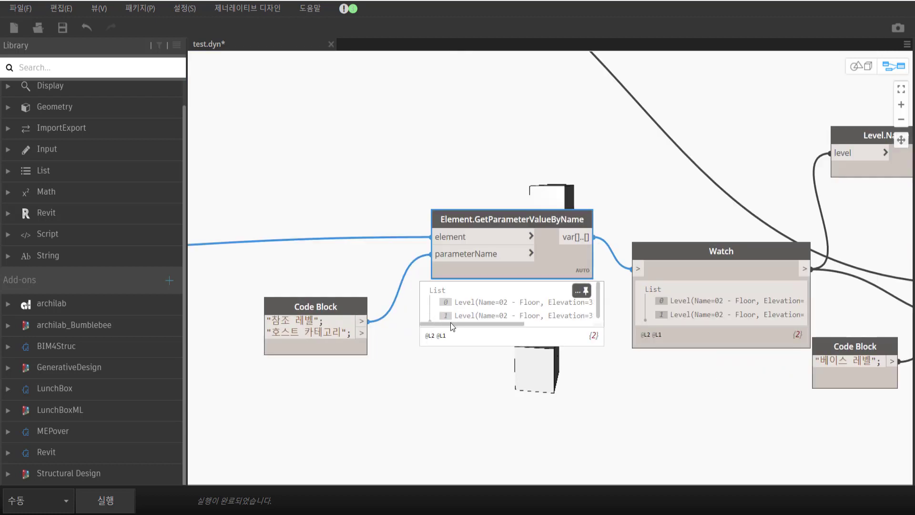
scroll(497, 334, "right", 2)
scroll(486, 334, "left", 1)
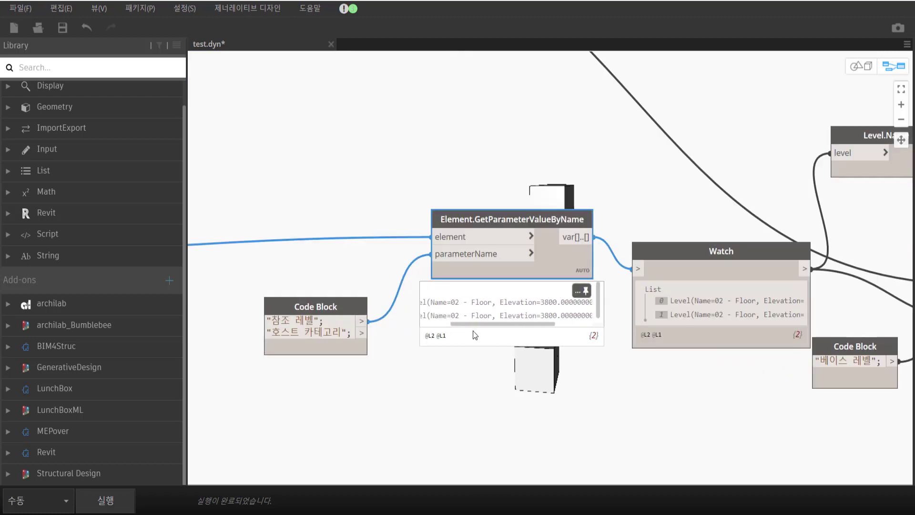
scroll(473, 332, "left", 1)
scroll(473, 332, "left", 1)
scroll(447, 336, "left", 1)
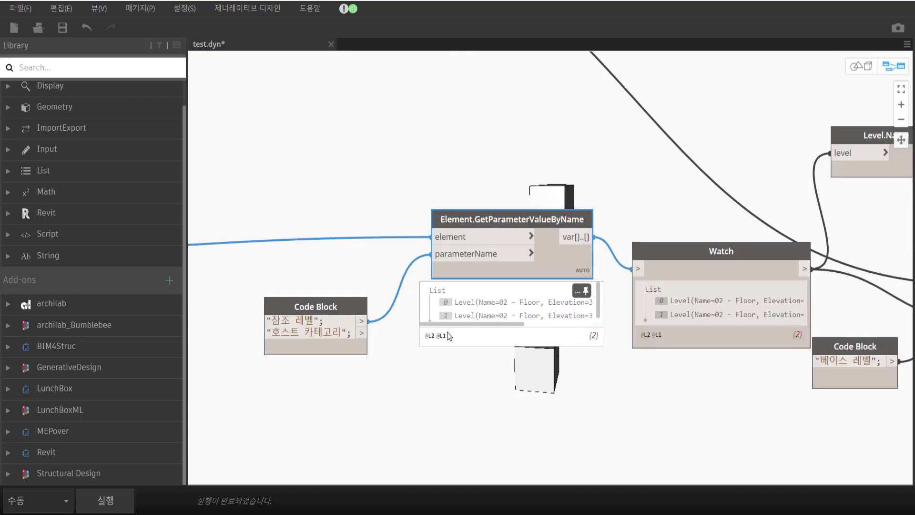
scroll(447, 332, "right", 2)
scroll(496, 332, "right", 2)
scroll(510, 334, "right", 1)
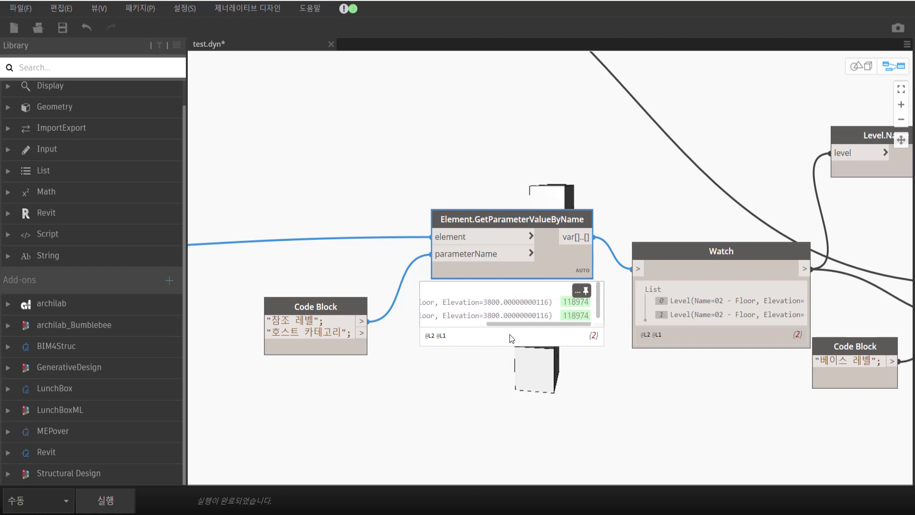
scroll(511, 334, "left", 2)
scroll(469, 333, "left", 2)
scroll(610, 360, "down", 2)
scroll(587, 355, "left", 5)
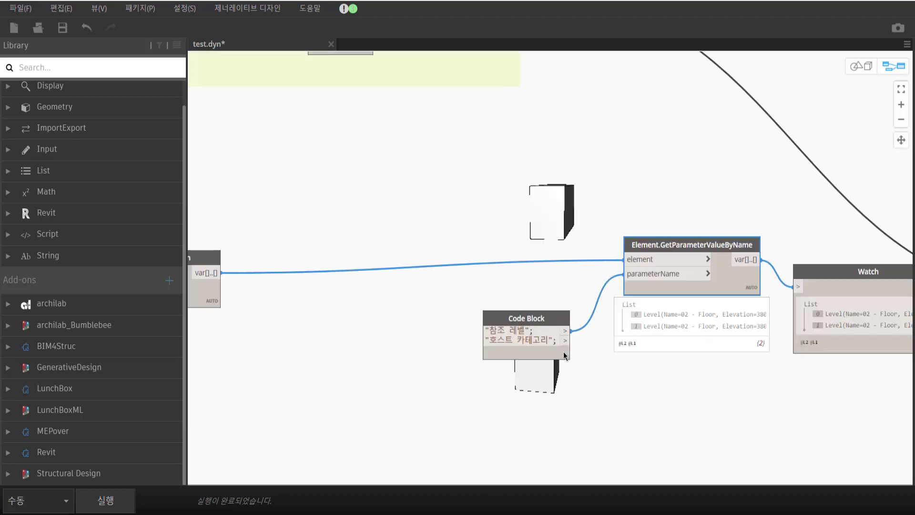
scroll(564, 352, "down", 3)
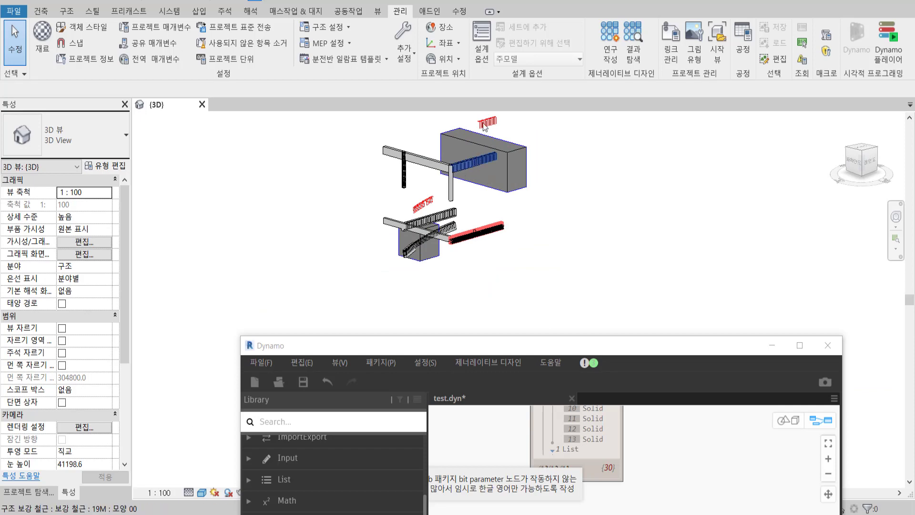
left_click(483, 124)
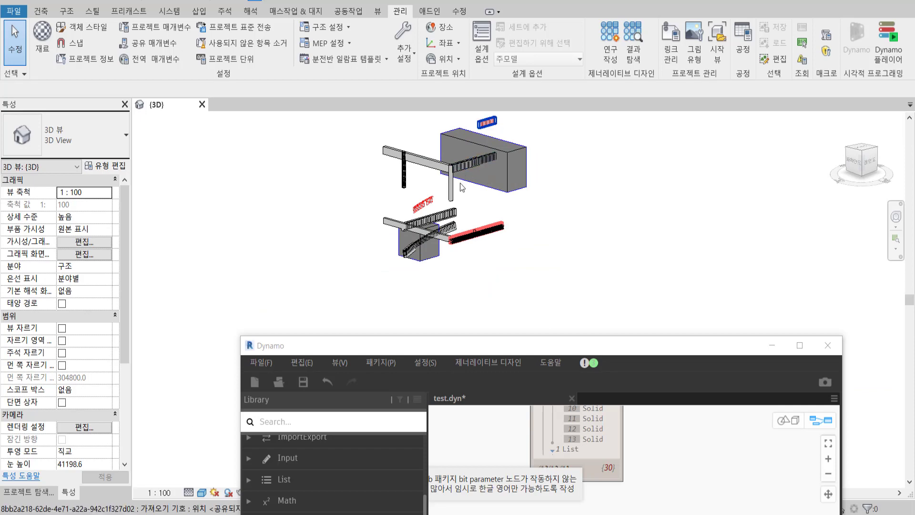
left_click(455, 167)
scroll(457, 168, "up", 4)
middle_click_drag(343, 242, 368, 157)
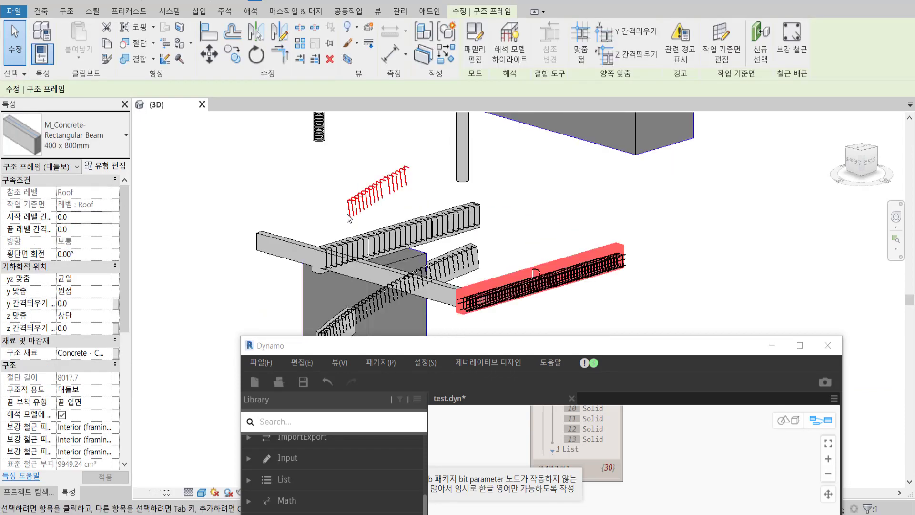
left_click(483, 265)
- Inspect the GetParameterValueByName preview list in the enlarged graph
double_click(544, 345)
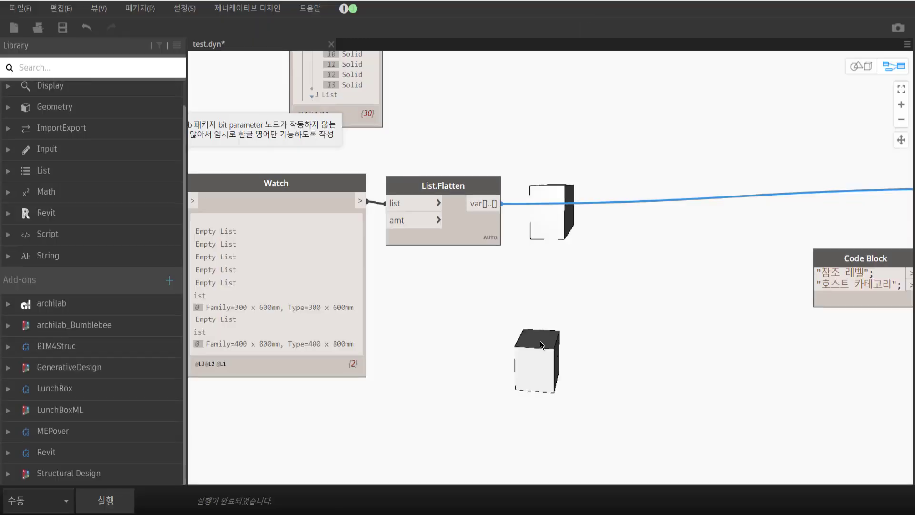
middle_click_drag(486, 309, 284, 289)
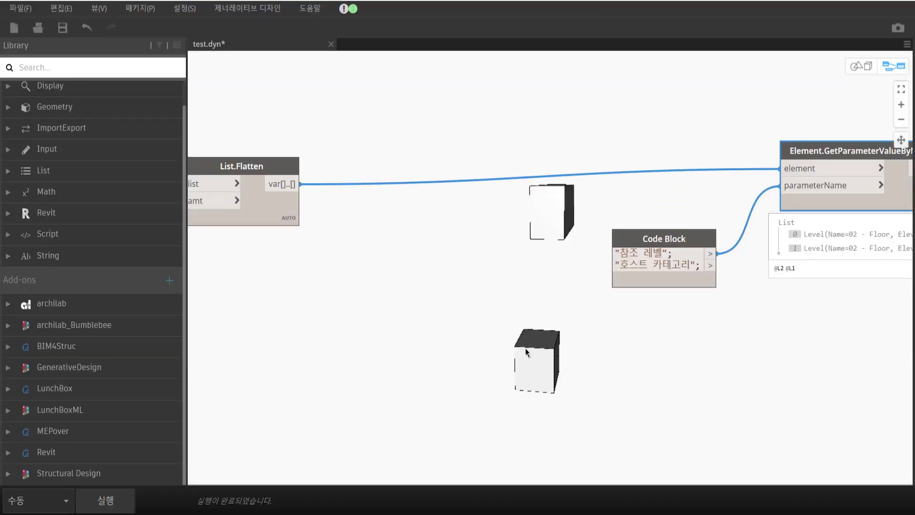
middle_click_drag(526, 348, 285, 379)
left_click(631, 266)
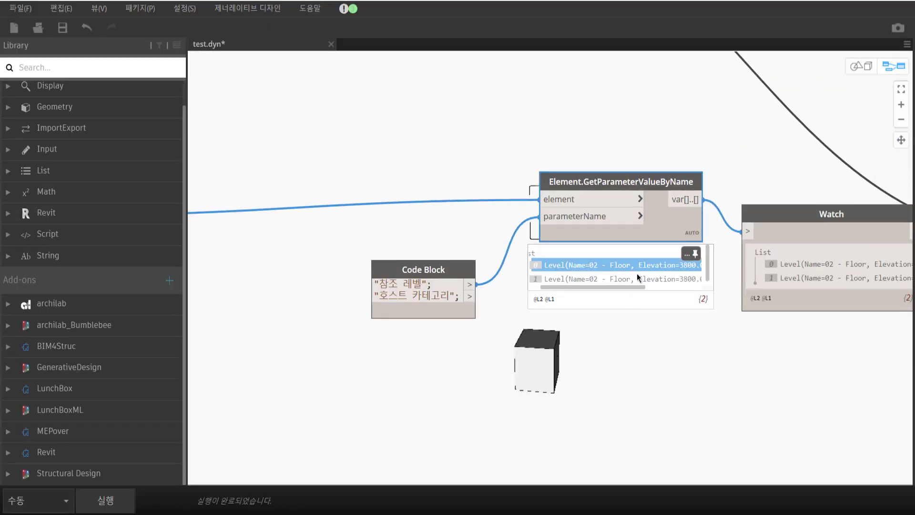
mouse_move(635, 288)
left_mouse_down()
mouse_move(608, 299)
mouse_move(702, 301)
left_mouse_up()
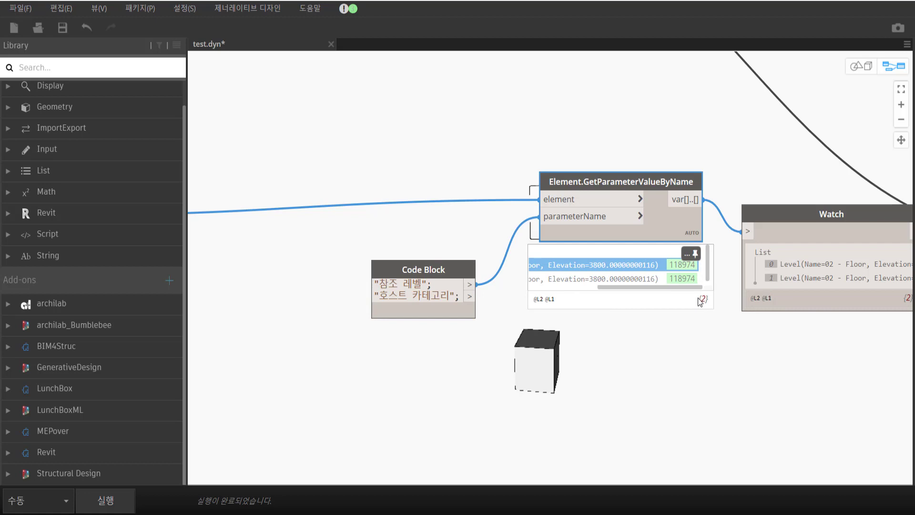
- Wire the List.Flatten framing output into Element.Geometry
middle_click_drag(487, 345, 720, 330)
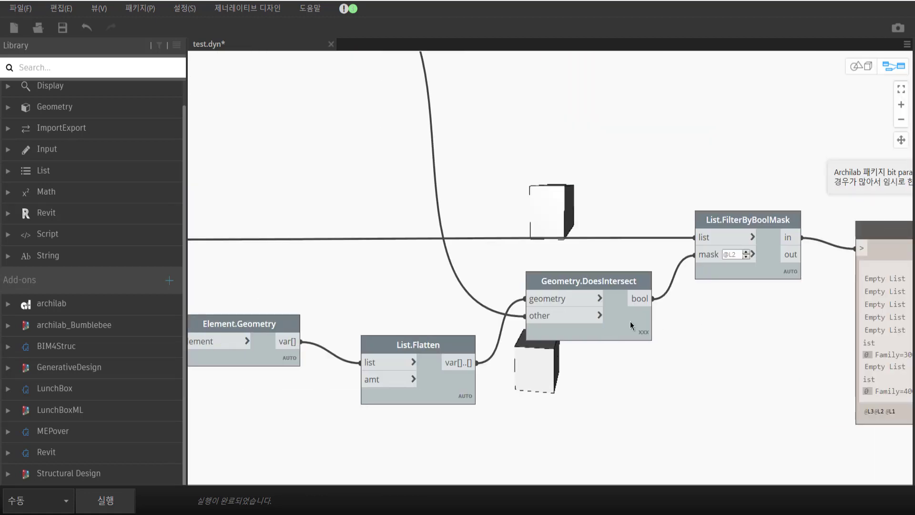
scroll(631, 321, "down", 5)
scroll(668, 276, "up", 3)
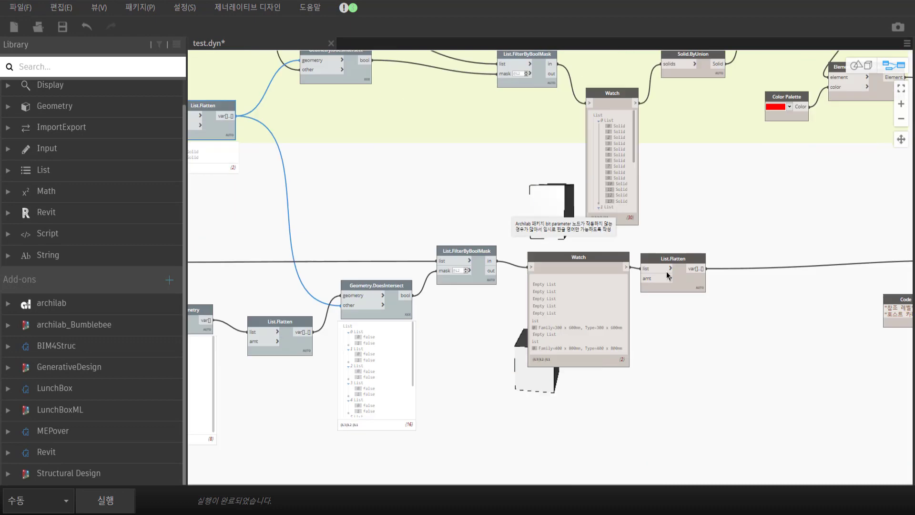
mouse_move(668, 276)
left_mouse_down()
mouse_move(706, 272)
mouse_move(774, 288)
left_mouse_up()
scroll(694, 234, "down", 3)
scroll(427, 127, "up", 3)
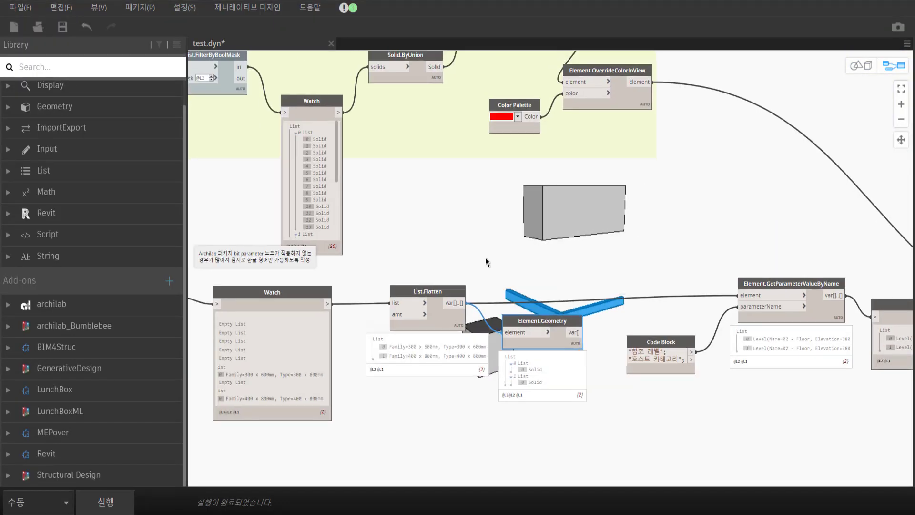
- Reposition List.Flatten among the framing clash nodes and rerun the graph
middle_click_drag(486, 257, 607, 236)
middle_click_drag(861, 198, 913, 144)
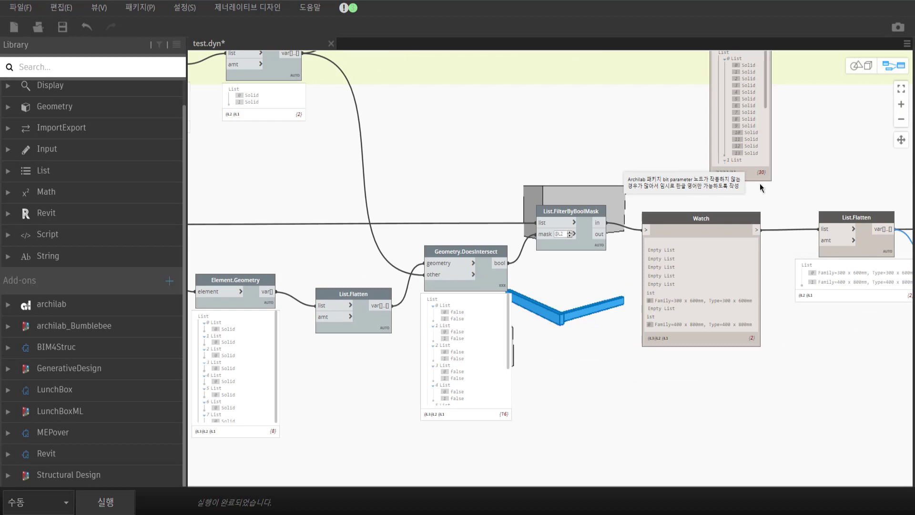
middle_click_drag(264, 168, 448, 179)
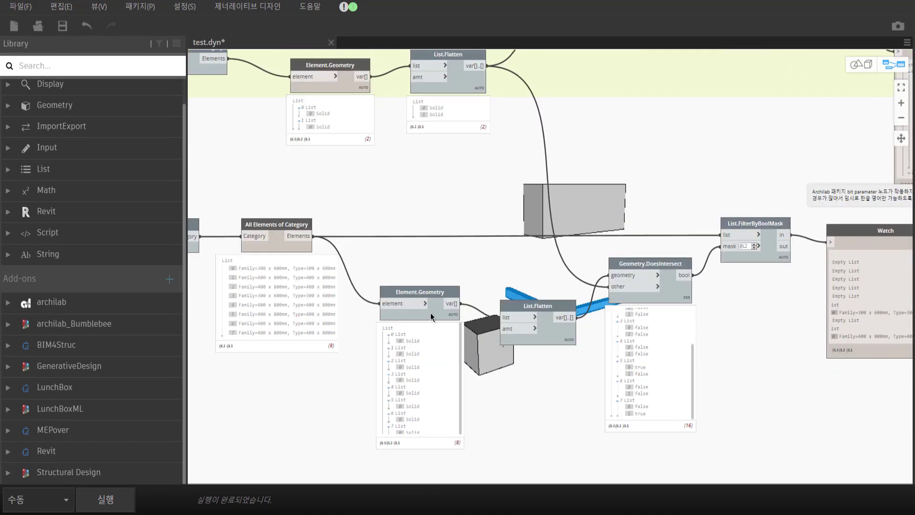
middle_click_drag(545, 273, 578, 282)
left_click_drag(574, 318, 557, 308)
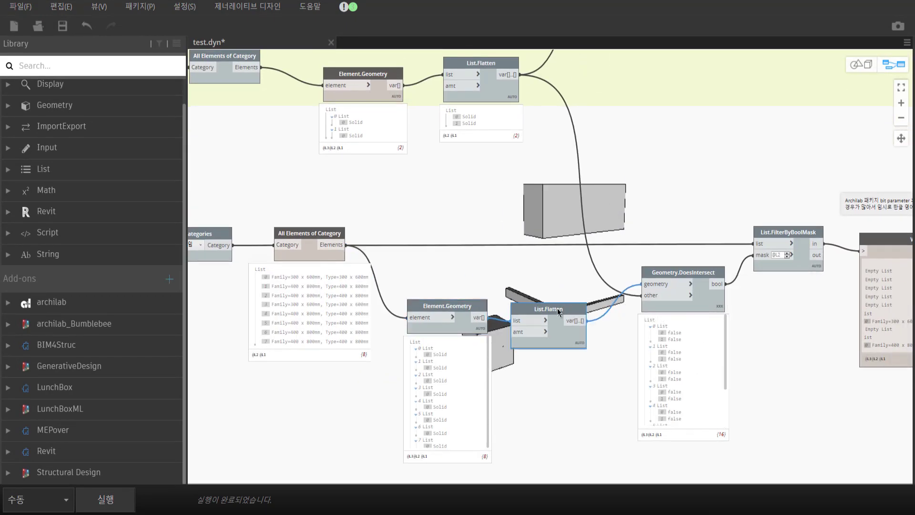
middle_click_drag(559, 313, 380, 293)
left_click(102, 508)
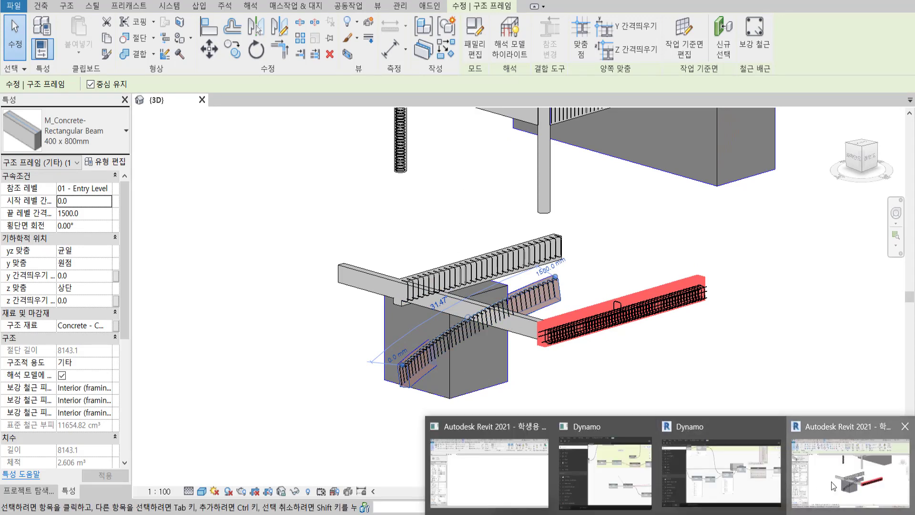
- Return to the Dynamo graph at Element.GetParameterValueByName after viewing the red beam rebar
left_click(770, 479)
middle_click_drag(856, 346, 629, 203)
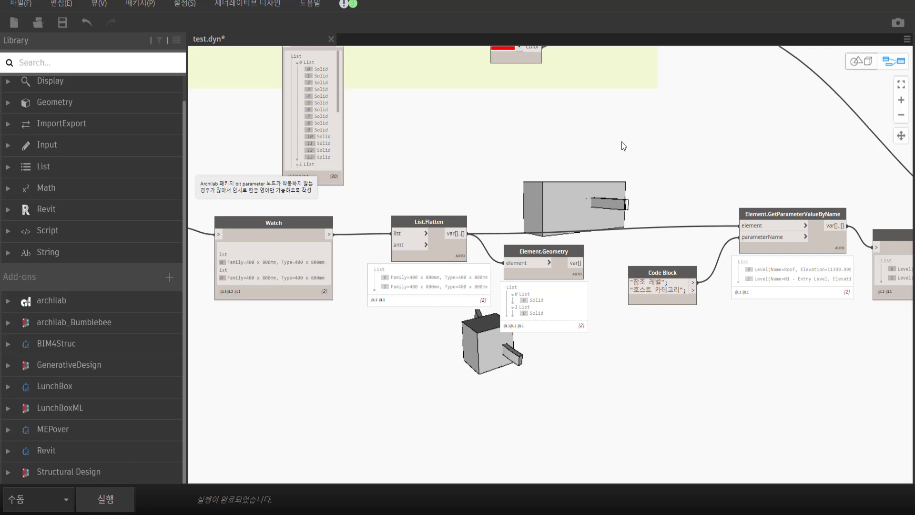
- Orbit the geometry in Dynamo's background preview
left_click(858, 61)
right_click_drag(611, 210, 582, 192)
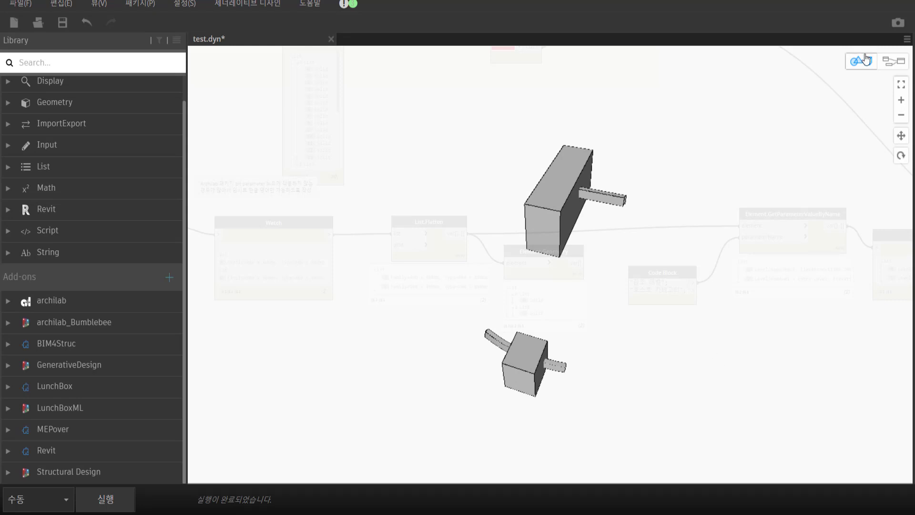
left_click(862, 59)
- Check the 01 - Entry Level and Roof level items, then pan to the clash nodes
mouse_move(829, 313)
middle_mouse_down()
mouse_move(614, 334)
mouse_move(628, 281)
middle_mouse_up()
left_click(628, 278)
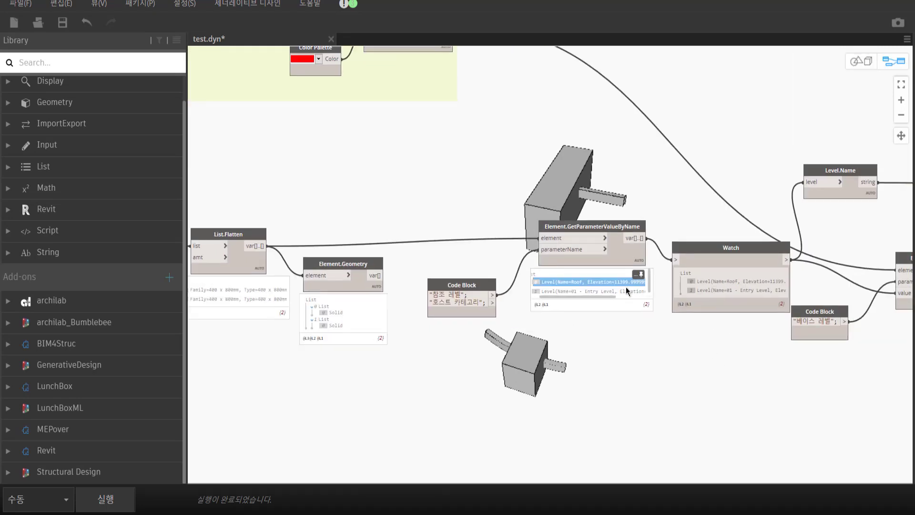
left_click(582, 280)
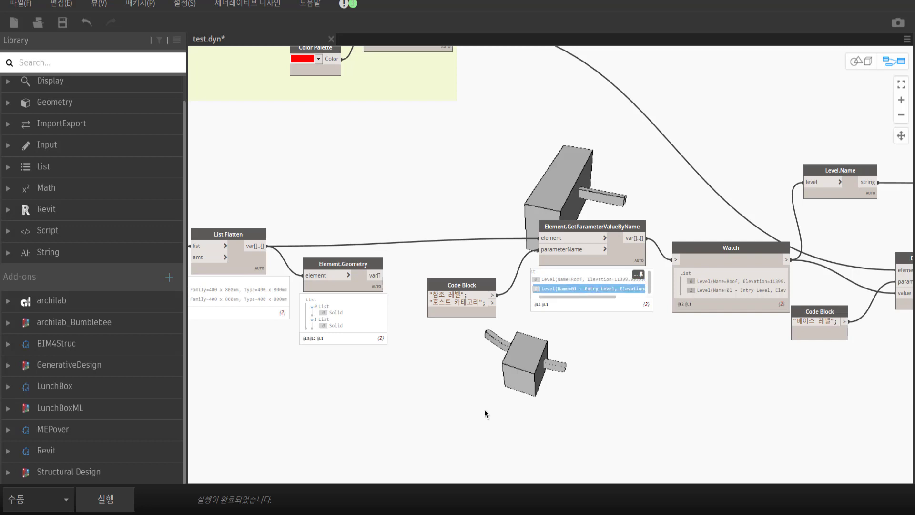
middle_click_drag(800, 251, 528, 302)
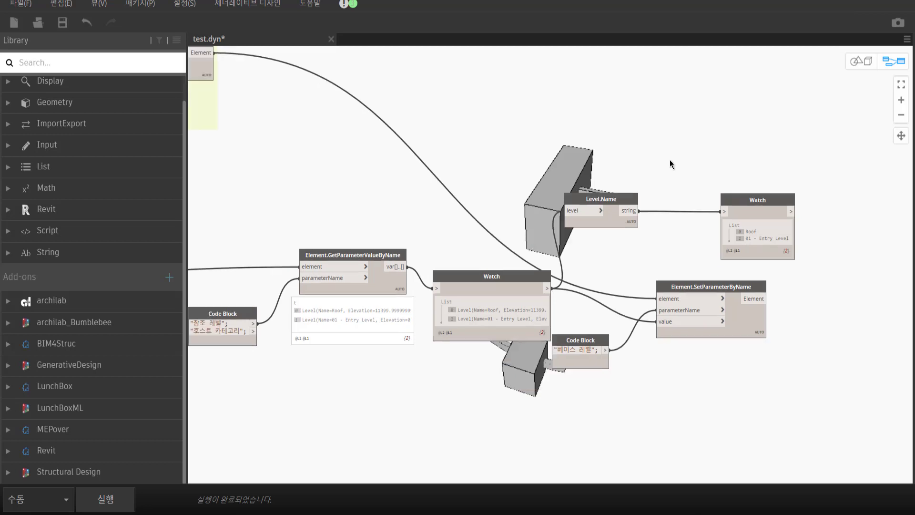
scroll(596, 190, "down", 5)
middle_click_drag(380, 296, 395, 296)
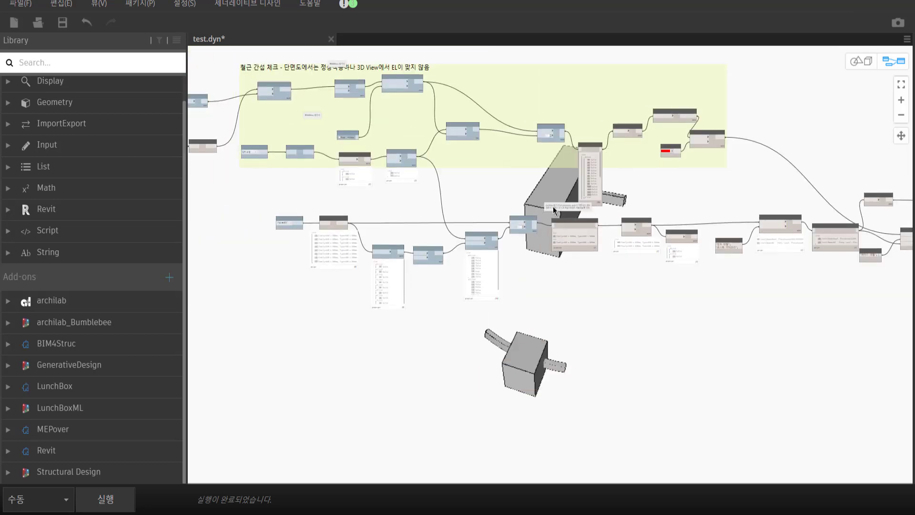
scroll(279, 222, "up", 3)
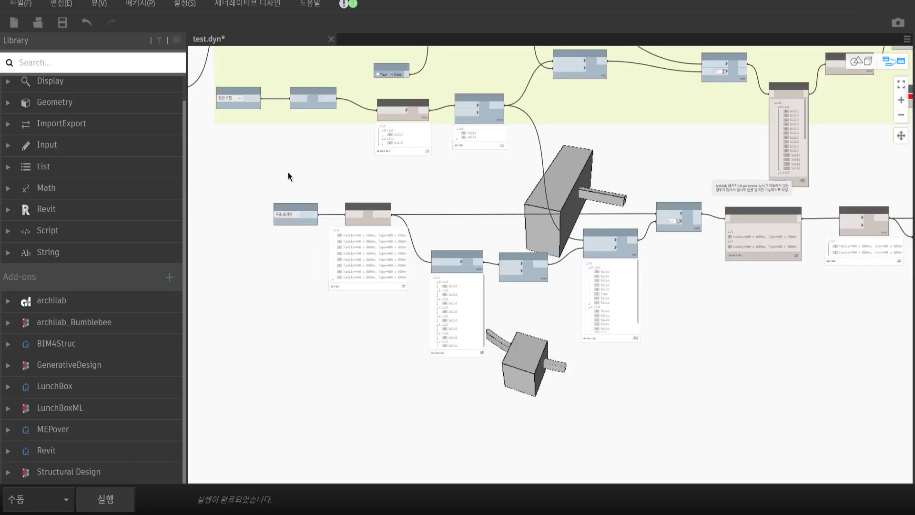
middle_click_drag(288, 173, 364, 219)
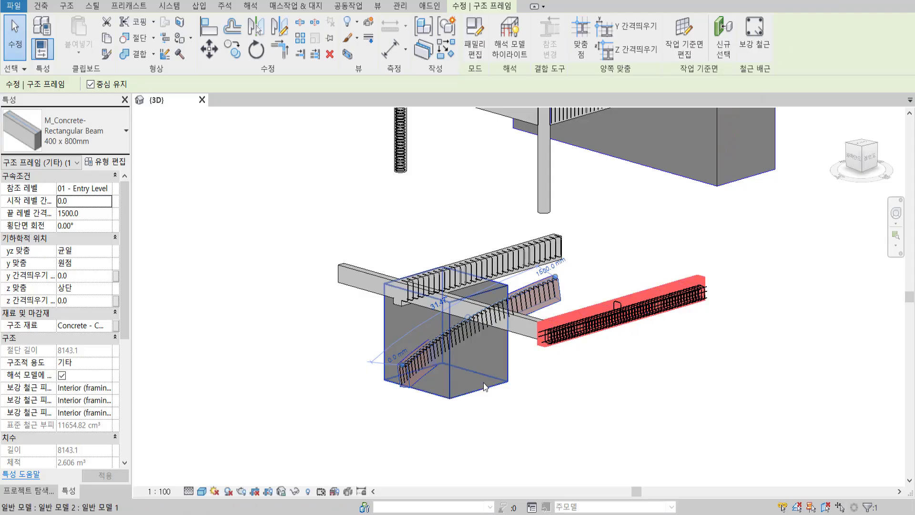
- Hide the general-model box and the curved beam's concrete in the 3D view
scroll(475, 388, "up", 2)
key("Escape")
scroll(479, 399, "up", 2)
left_click(481, 409)
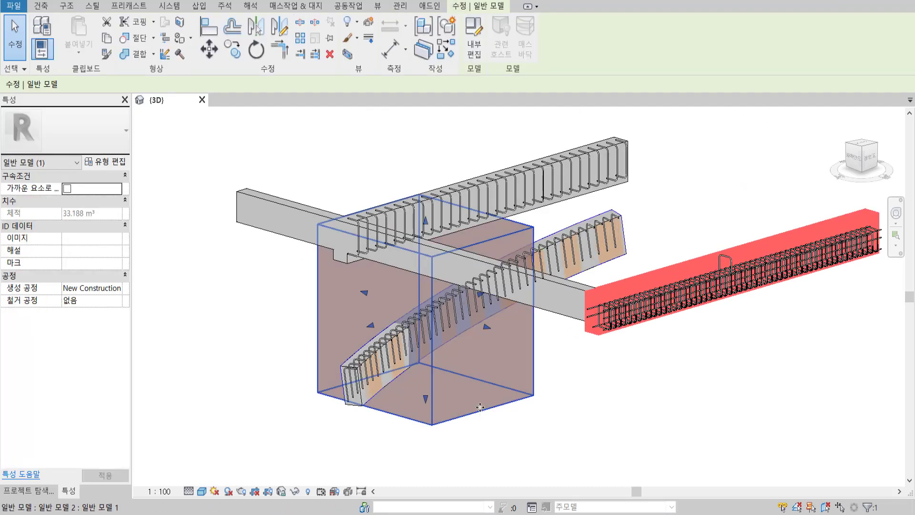
right_click(480, 408)
key("h")
key("Escape")
key("Escape")
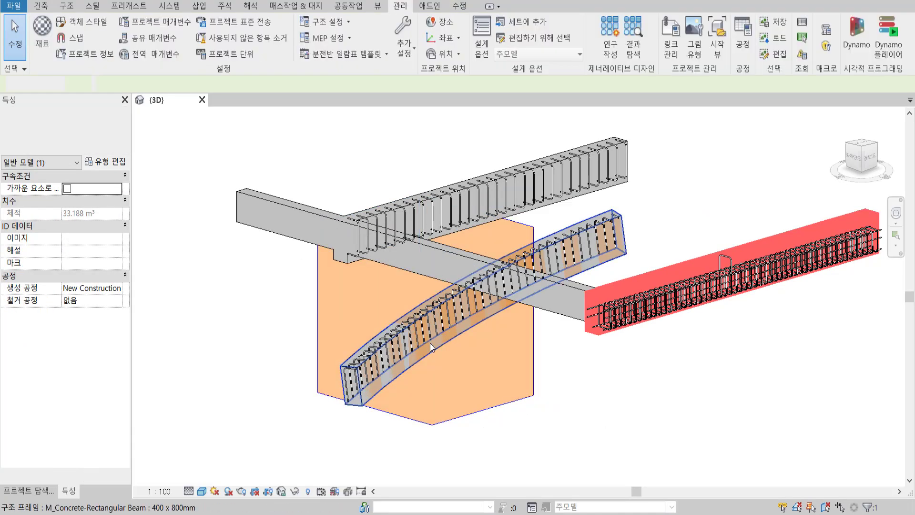
key("e")
key("h")
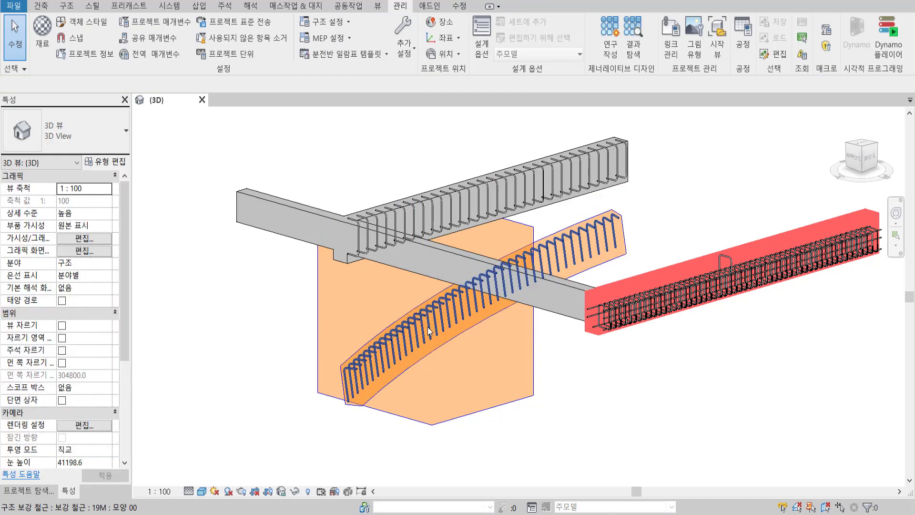
- Orbit the view to inspect the curved beam's stirrups
mouse_move(486, 337)
middle_mouse_down("shift")
mouse_move(580, 348)
mouse_move(536, 425)
middle_mouse_up("shift")
left_click_drag(302, 248, 420, 453)
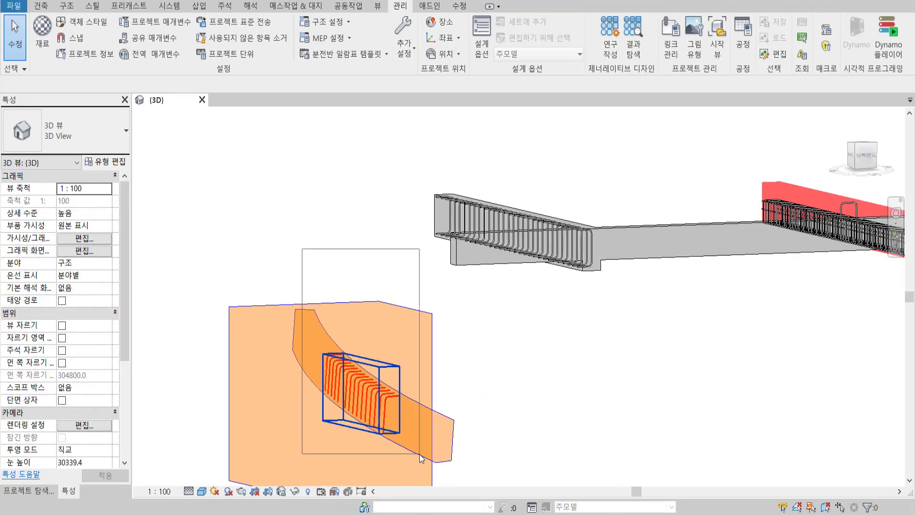
left_click(492, 376)
scroll(565, 316, "down", 5)
middle_click_drag(565, 317, 533, 311, "shift")
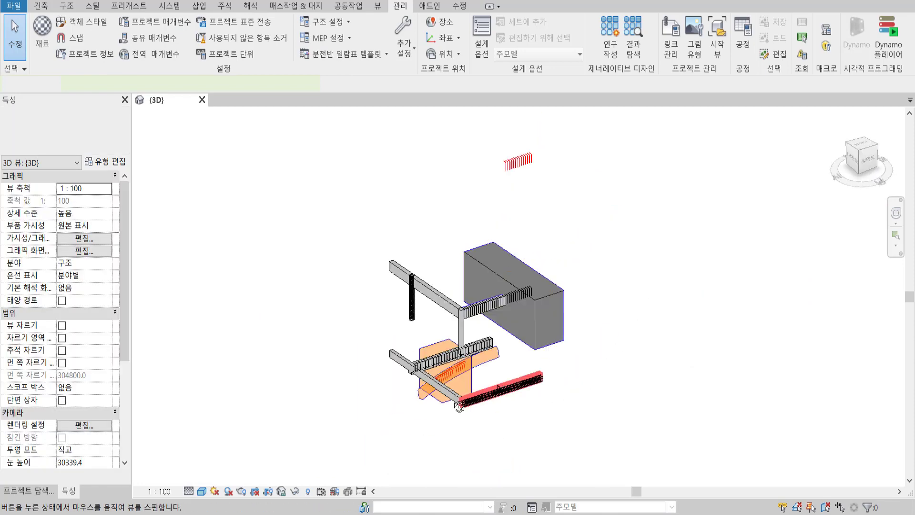
scroll(533, 311, "up", 4)
- Hide the upper general-model box and select the upper concrete beam
left_click(549, 272)
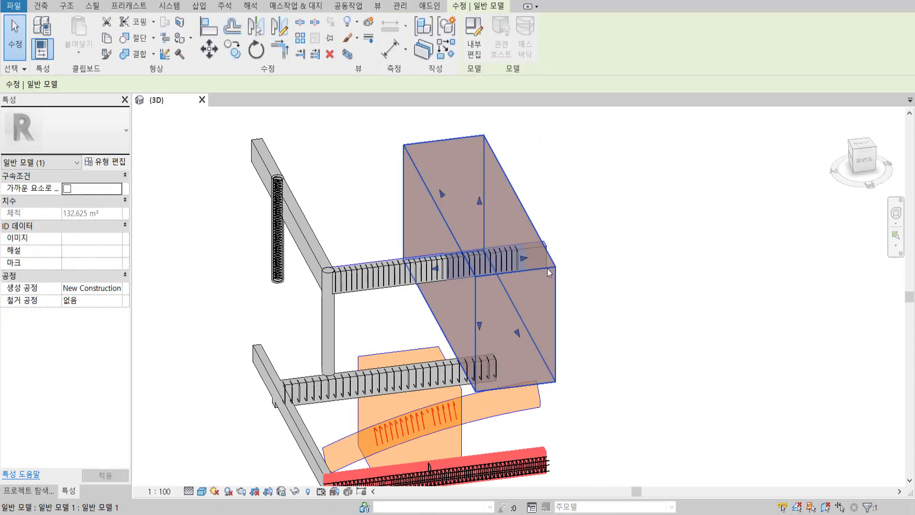
right_click(548, 273)
left_click(710, 48)
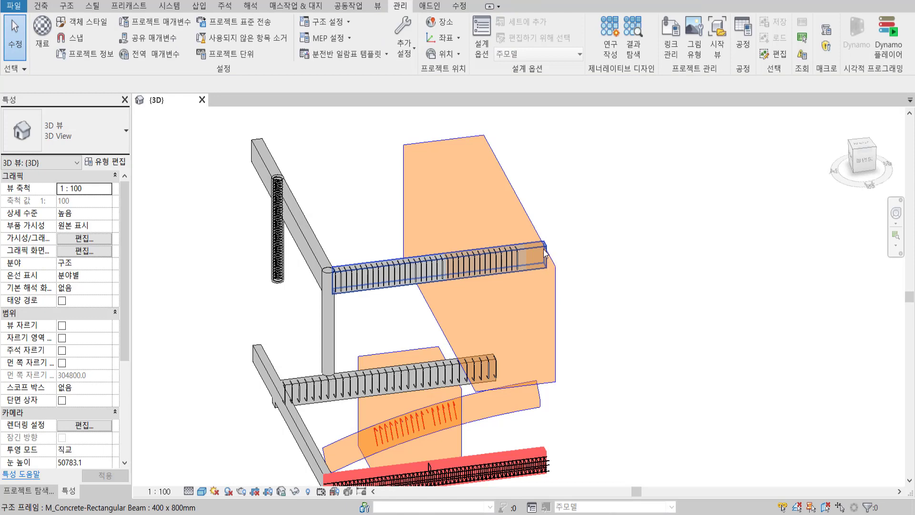
left_click(544, 251)
right_click(542, 248)
key("h")
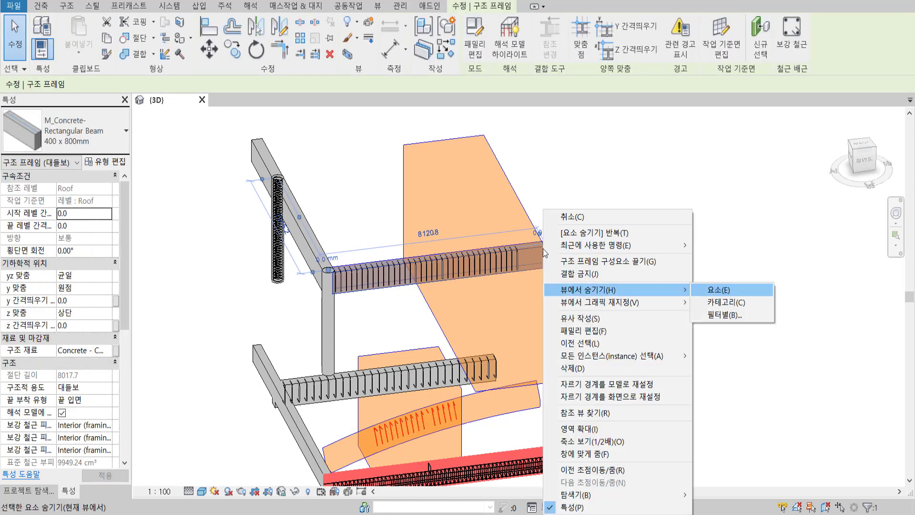
key("e")
left_click(379, 270)
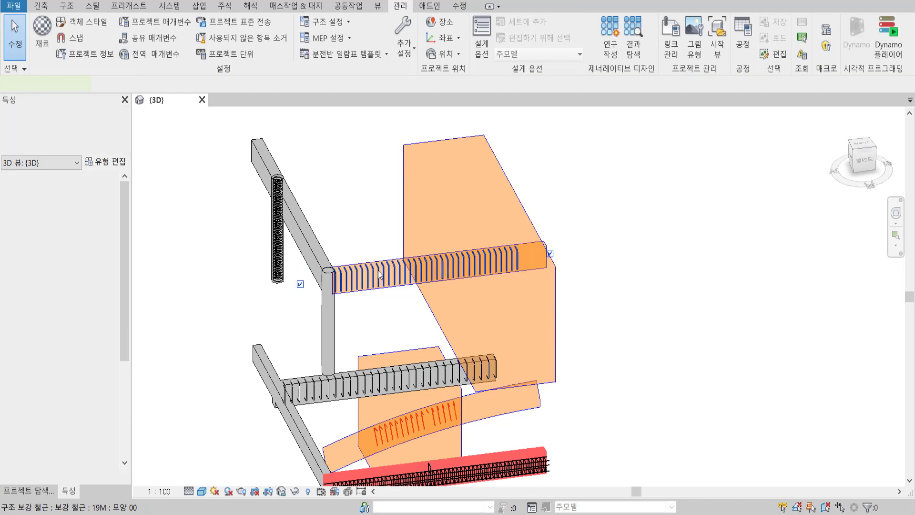
right_click(379, 271)
key("h")
key("e")
left_click_drag(399, 210, 574, 317)
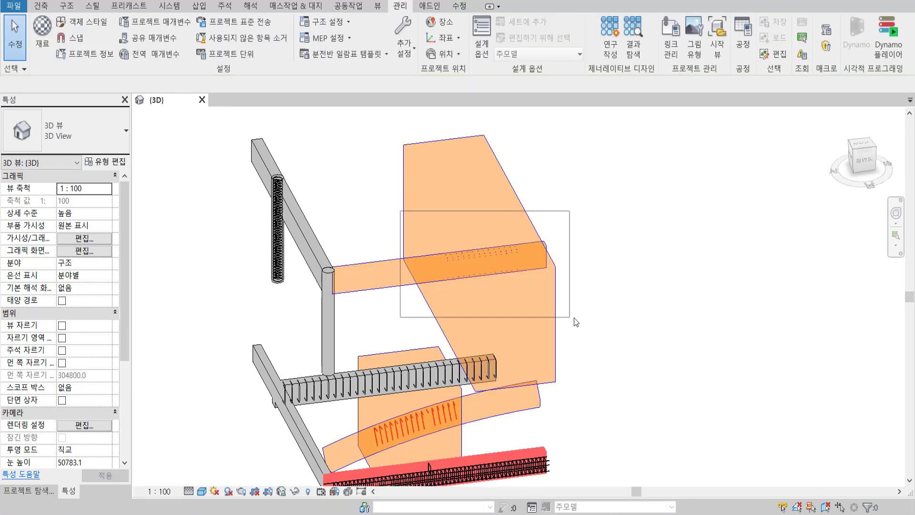
mouse_move(467, 262)
middle_mouse_down("shift")
mouse_move(537, 239)
mouse_move(551, 215)
mouse_move(560, 344)
middle_mouse_up("shift")
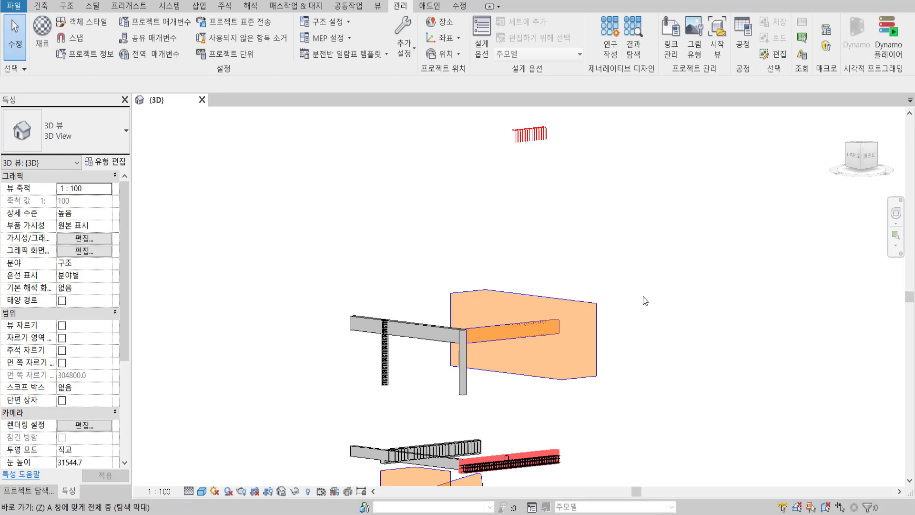
middle_click_drag(643, 292, 550, 336, "shift")
left_click(440, 265)
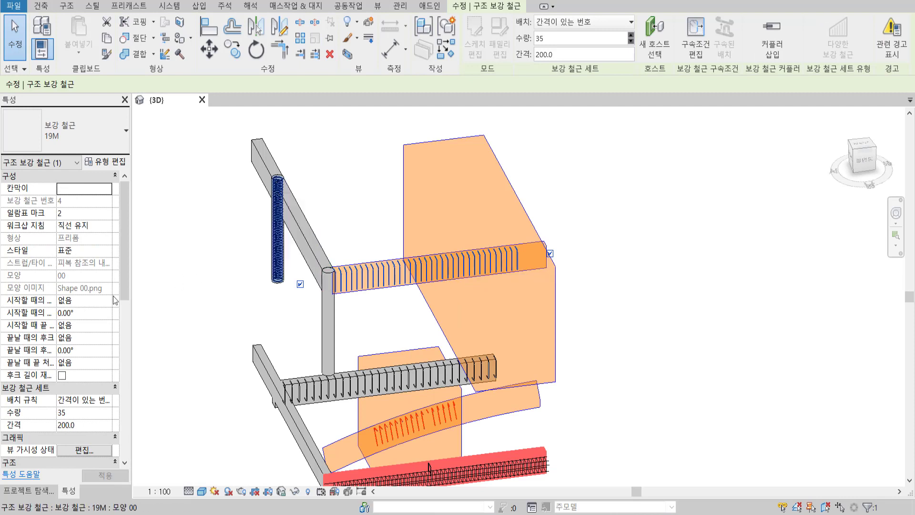
scroll(72, 301, "down", 5)
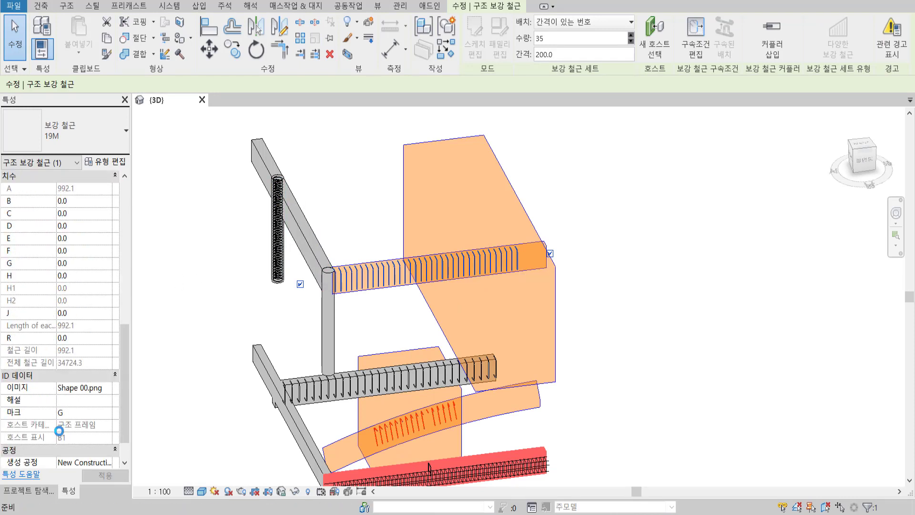
left_click(55, 438)
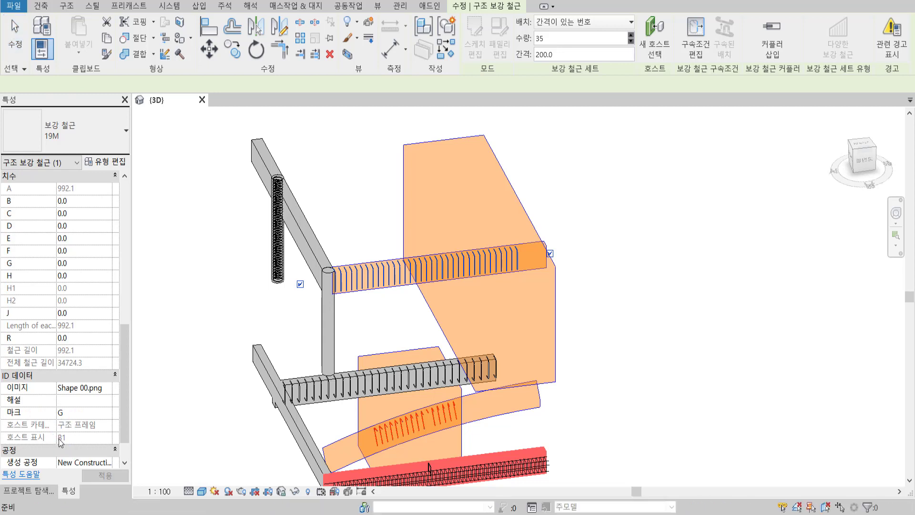
key("Escape")
left_click(435, 256)
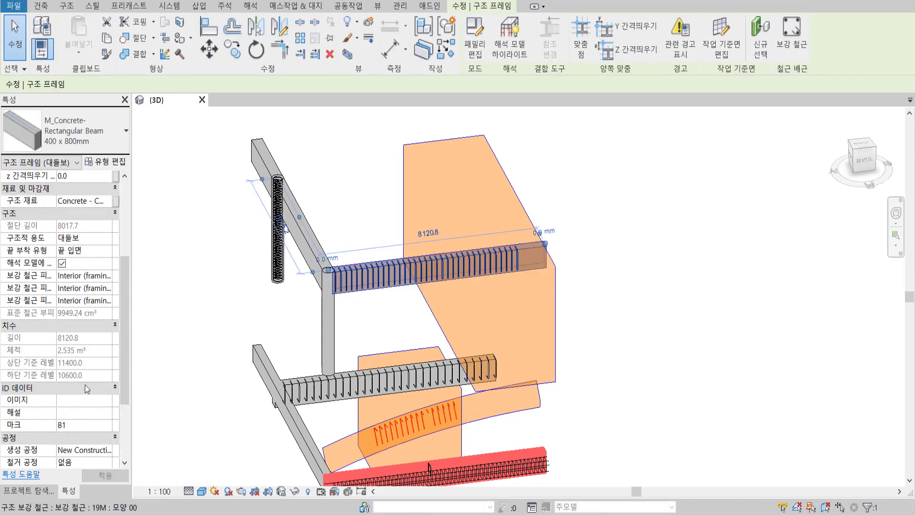
scroll(88, 414, "down", 1)
scroll(87, 414, "down", 1)
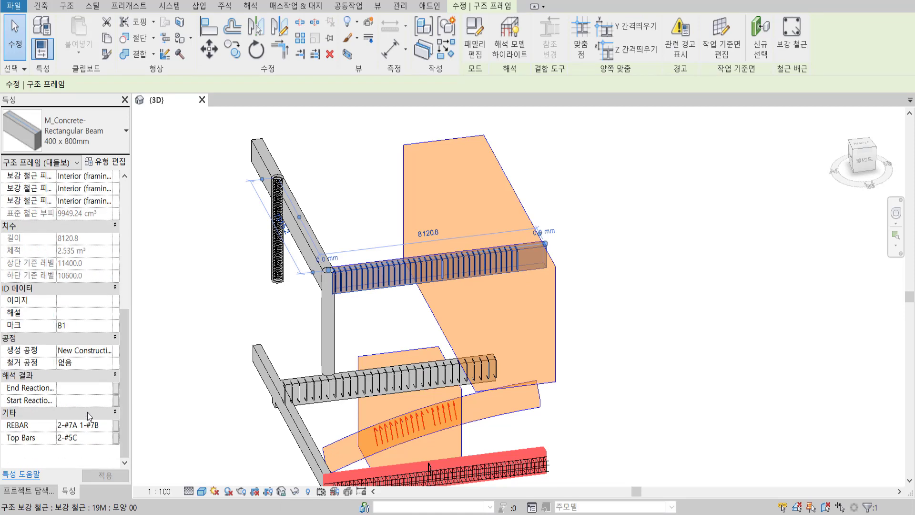
scroll(99, 419, "up", 3)
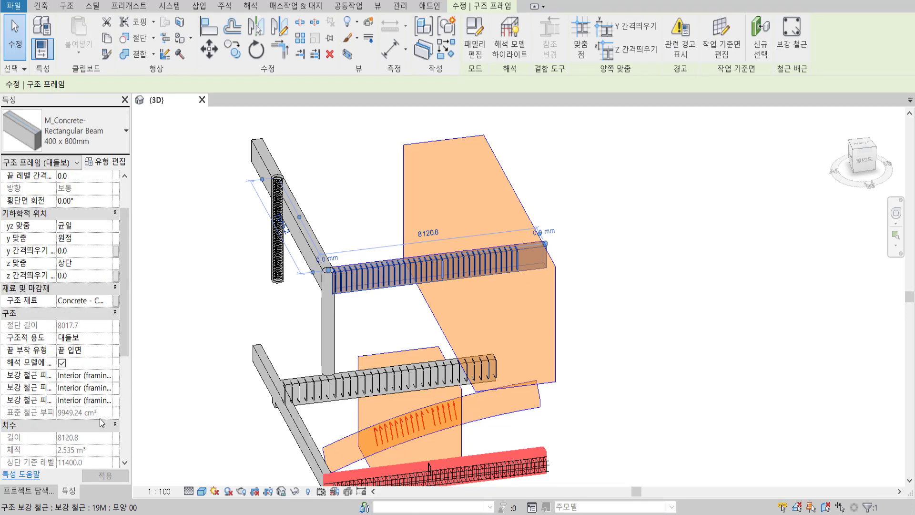
scroll(95, 363, "up", 2)
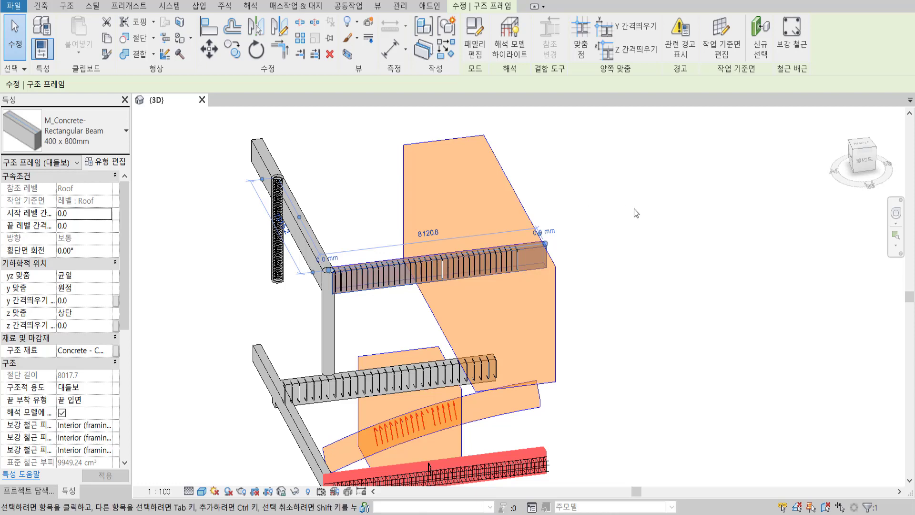
left_click(614, 295)
scroll(614, 294, "down", 2)
scroll(592, 306, "up", 2)
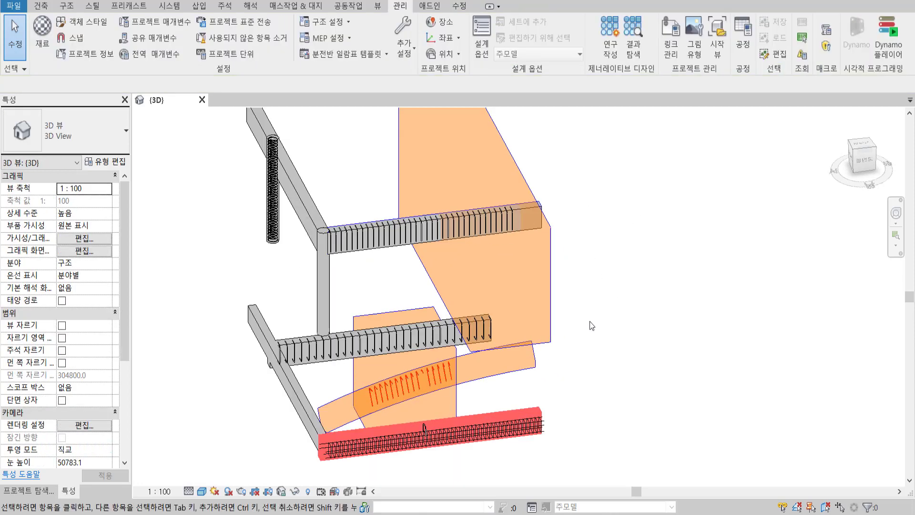
scroll(598, 213, "down", 2)
- Change the upper imported clash geometry's base level from Roof to 01 - Entry Level
left_click_drag(609, 309, 419, 183)
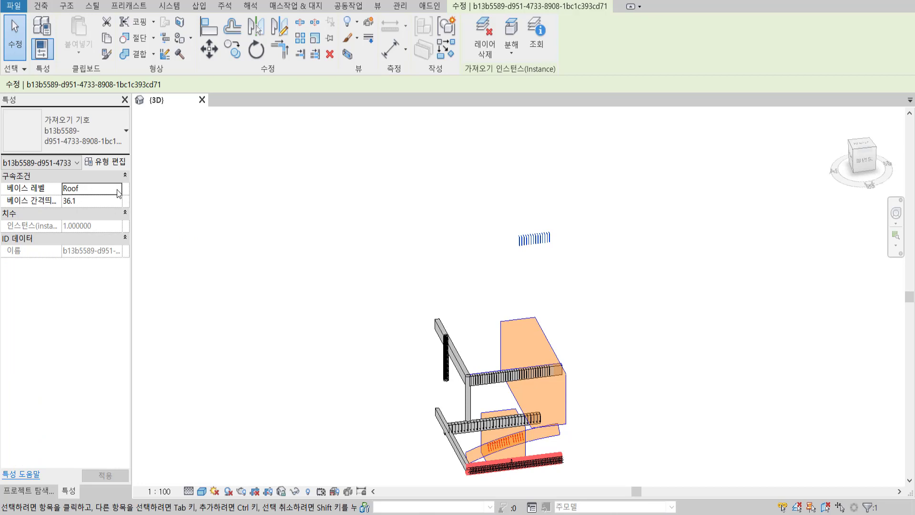
left_click(118, 193)
left_click(101, 211)
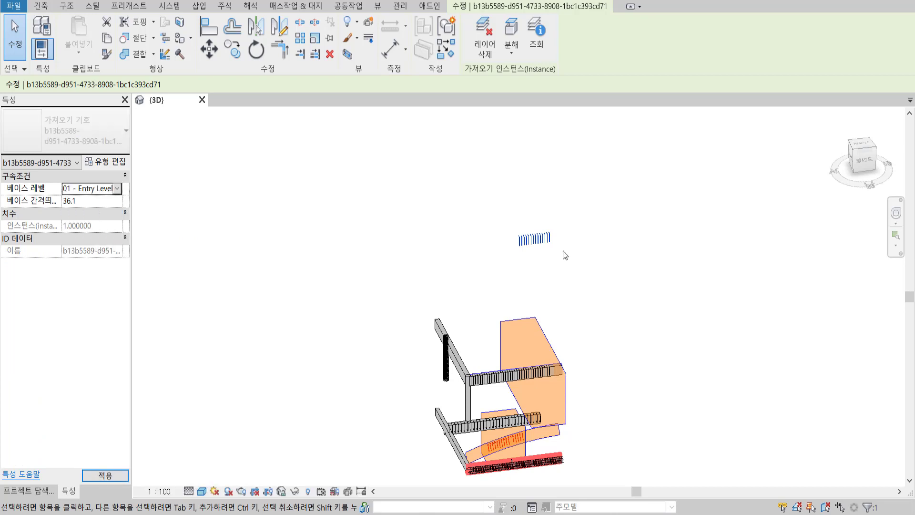
scroll(545, 383, "up", 2)
scroll(545, 384, "up", 3)
- Check the concrete beam and its rebar set through their right-click menus, then clear the selection
left_click(632, 278)
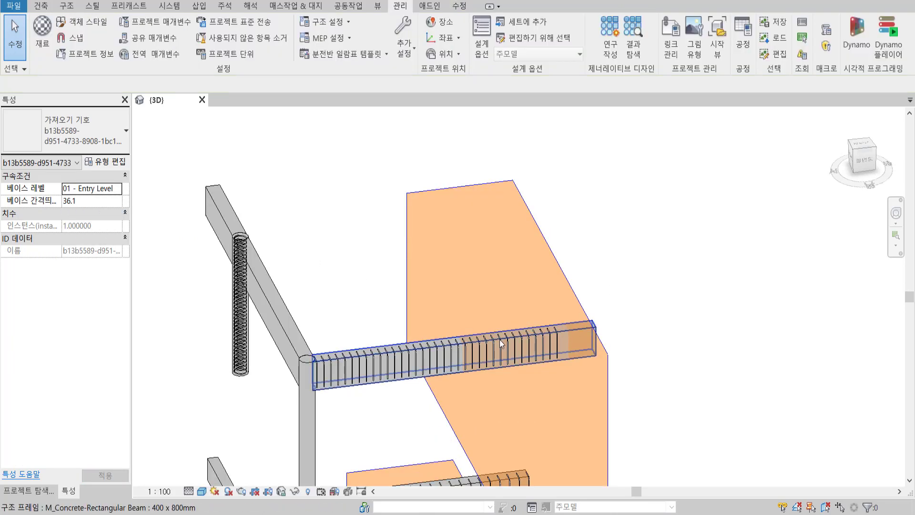
left_click(500, 343)
right_click(499, 339)
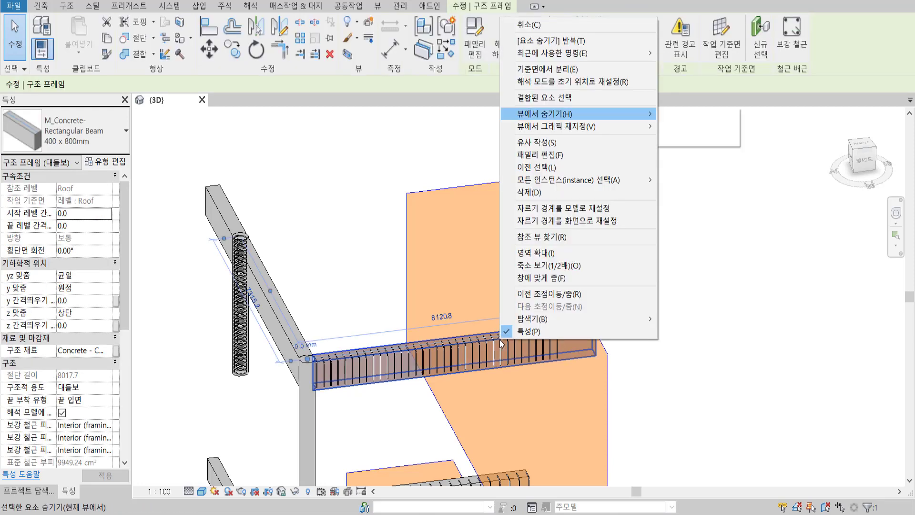
key("Escape")
key("Escape")
right_click(525, 345)
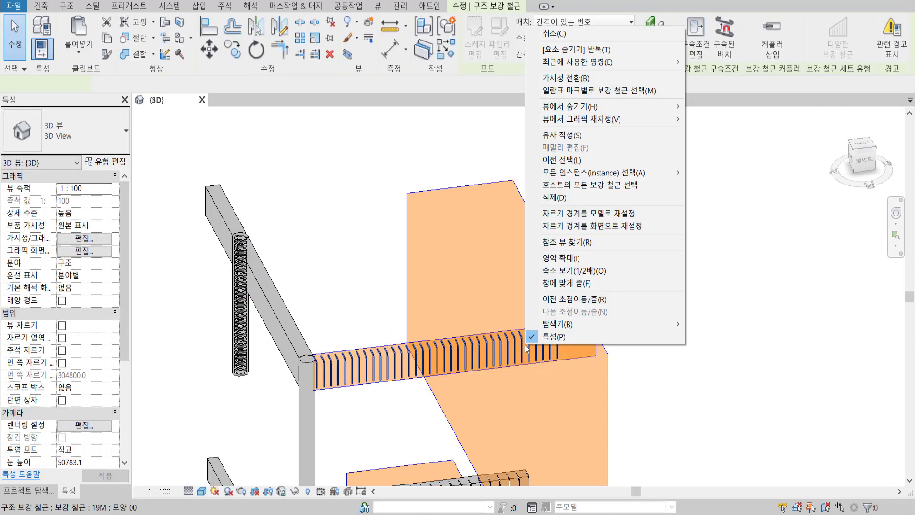
key("Escape")
key("Escape")
- Select the lower imported solid inside the beam and edit its 0.9 base offset
left_click_drag(383, 234, 594, 398)
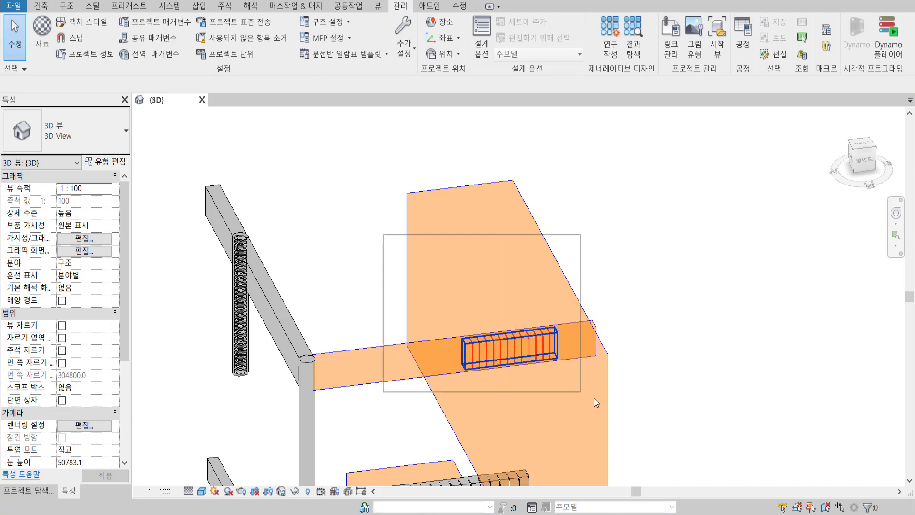
mouse_move(514, 375)
middle_mouse_down("shift")
mouse_move(570, 325)
mouse_move(563, 317)
middle_mouse_up("shift")
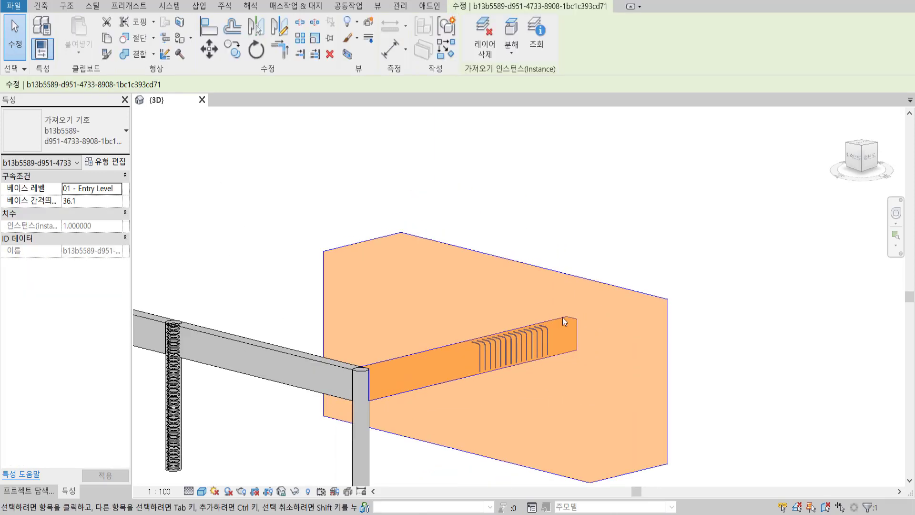
scroll(587, 272, "down", 3)
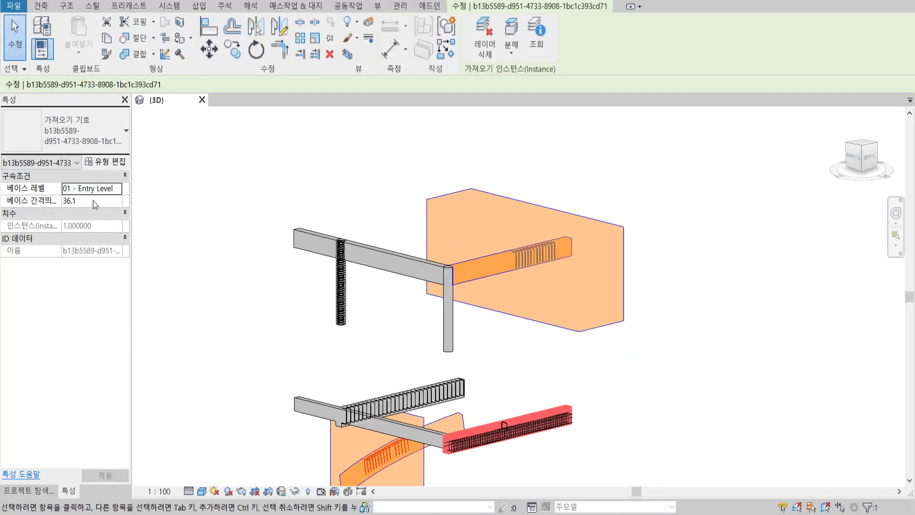
left_click(87, 203)
key("Return")
left_click(413, 377)
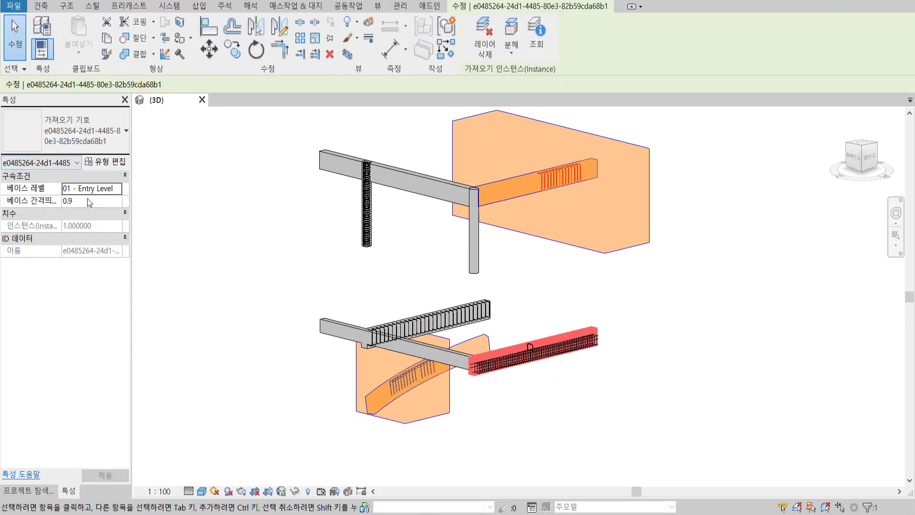
left_click(563, 180)
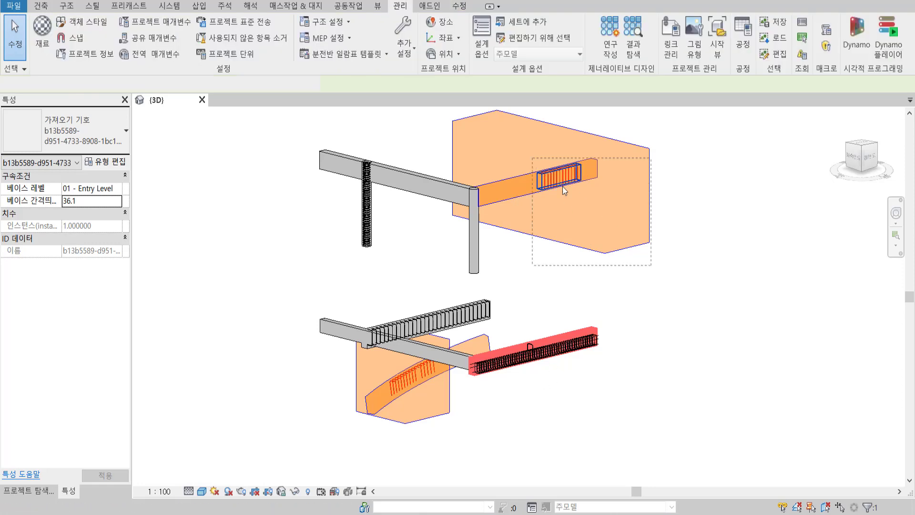
key("Escape")
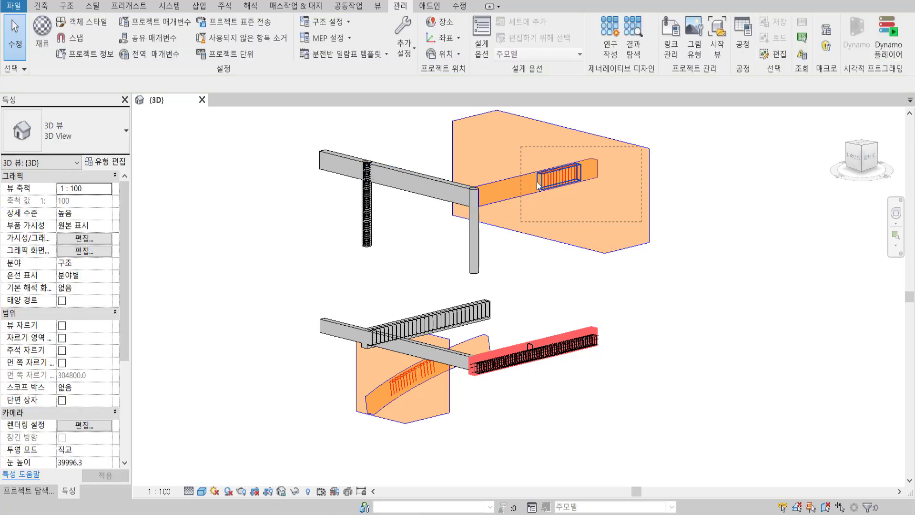
left_click(563, 206)
scroll(577, 229, "up", 2)
key("Escape")
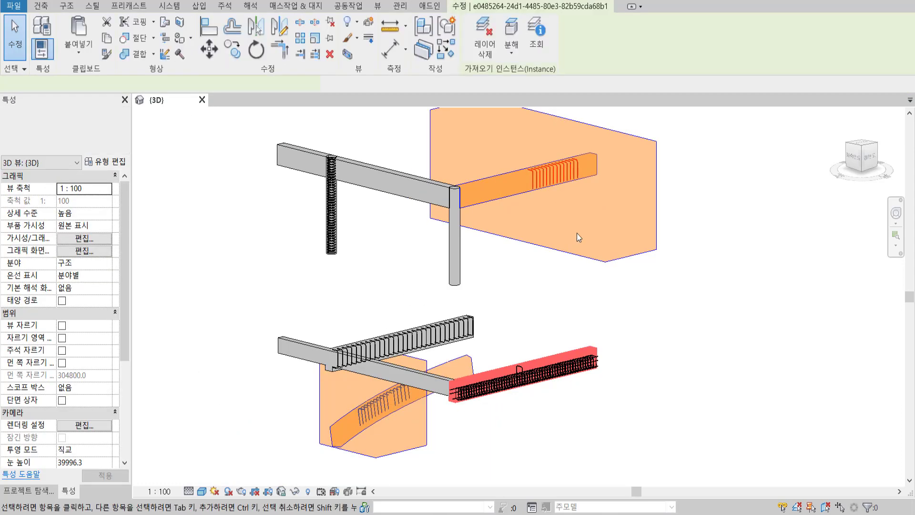
left_click(572, 175)
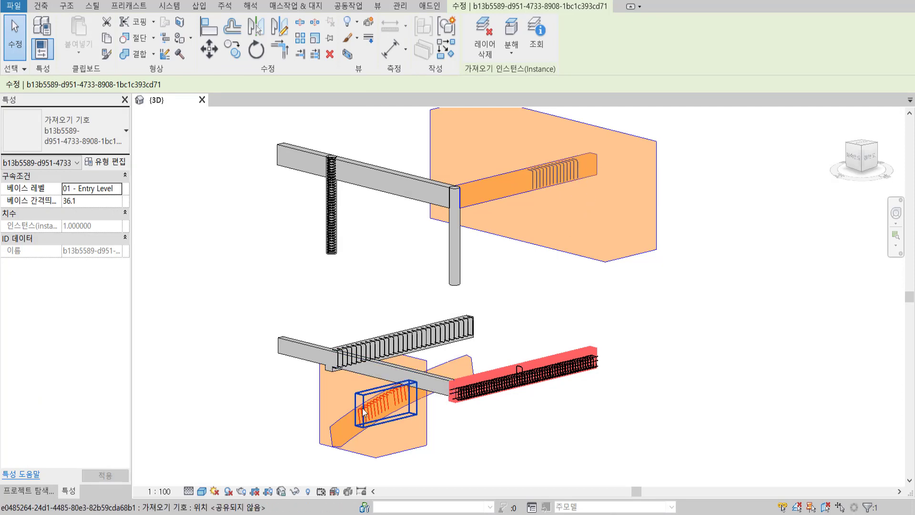
scroll(365, 408, "up", 2)
scroll(429, 372, "up", 3)
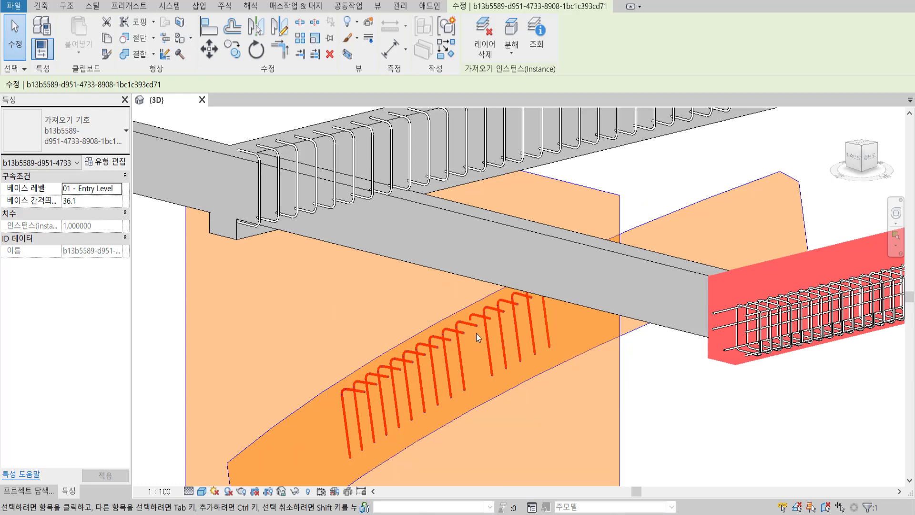
scroll(548, 253, "down", 3)
scroll(538, 150, "up", 5)
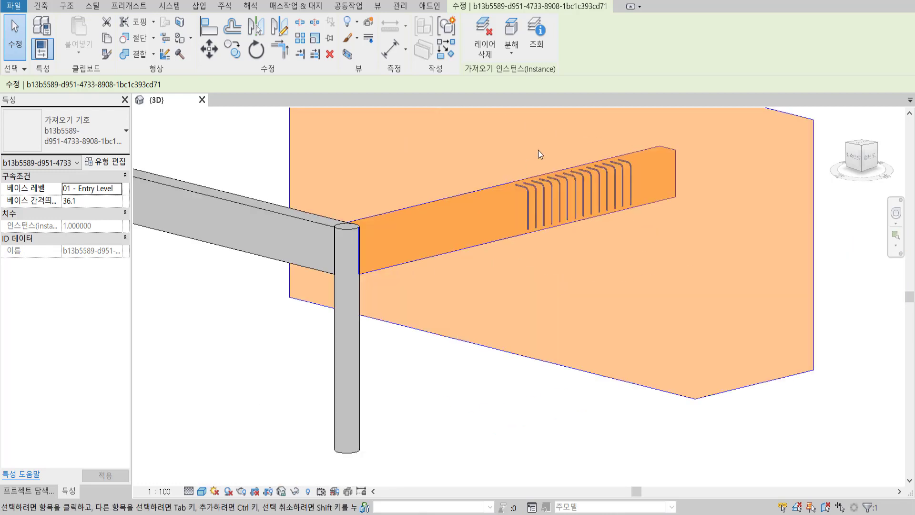
left_click_drag(478, 126, 726, 310)
key("Escape")
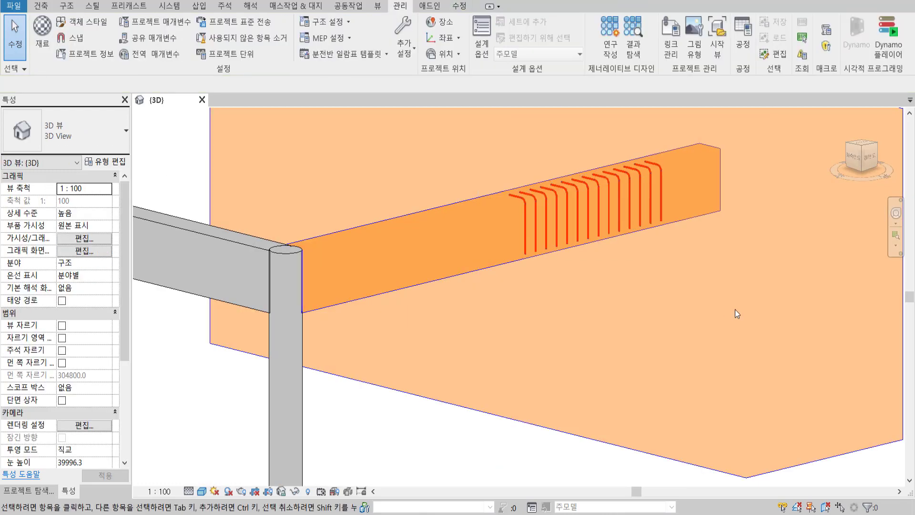
scroll(734, 288, "down", 3)
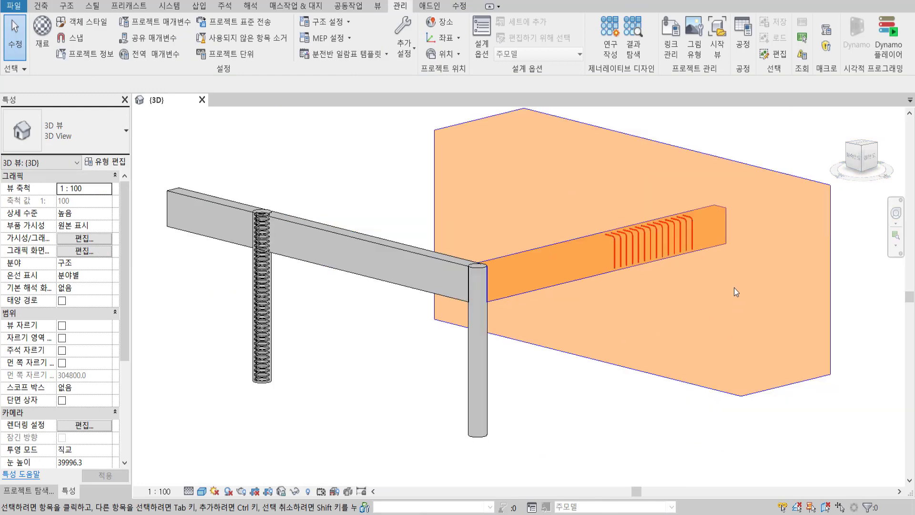
left_click_drag(767, 348, 667, 337)
scroll(652, 282, "down", 3)
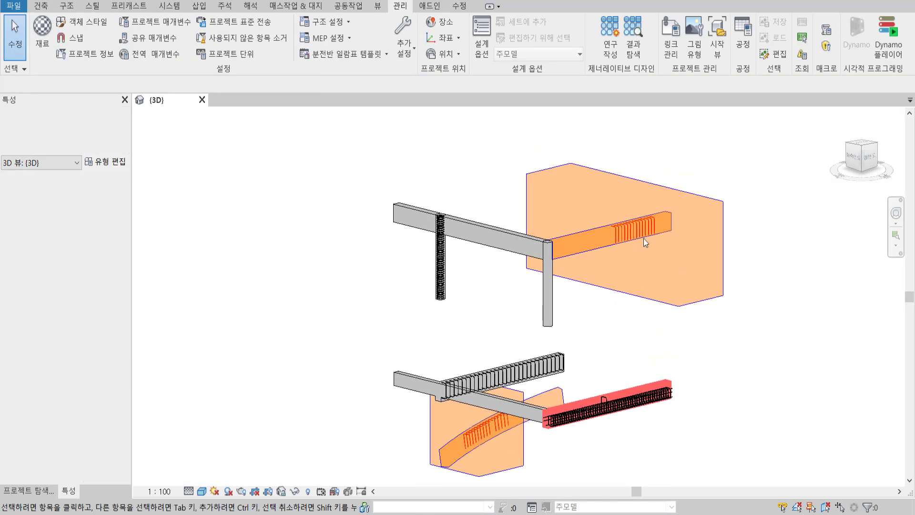